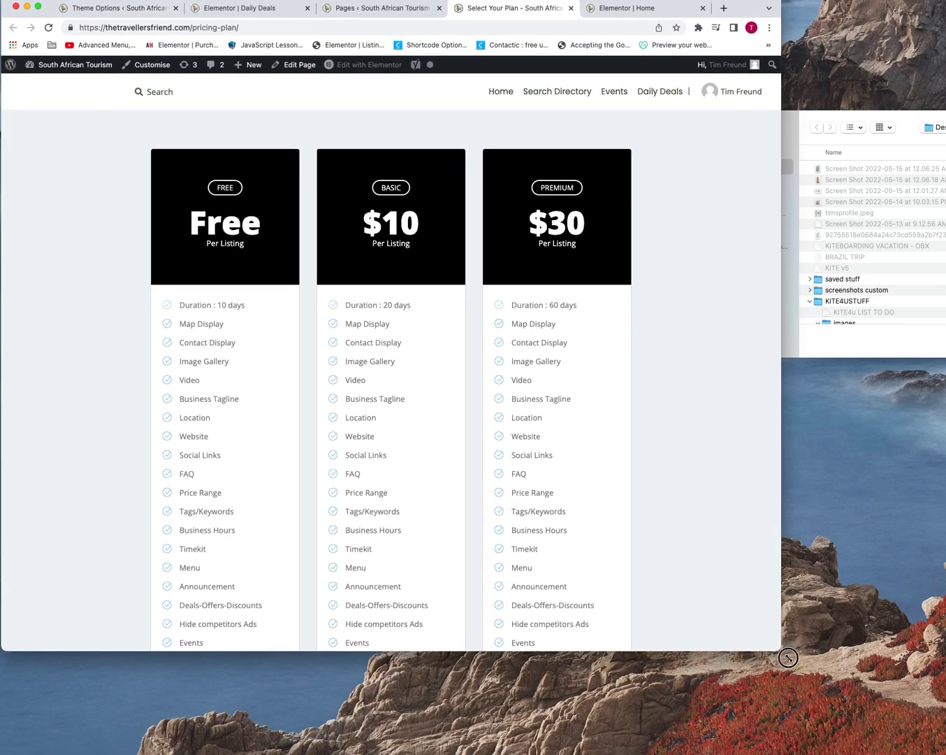
Maximise the Chrome window and open the Select Your Plan pricing page in Elementor
{"action": "left_click_drag", "start_coordinate": [796, 665], "coordinate": [938, 751]}
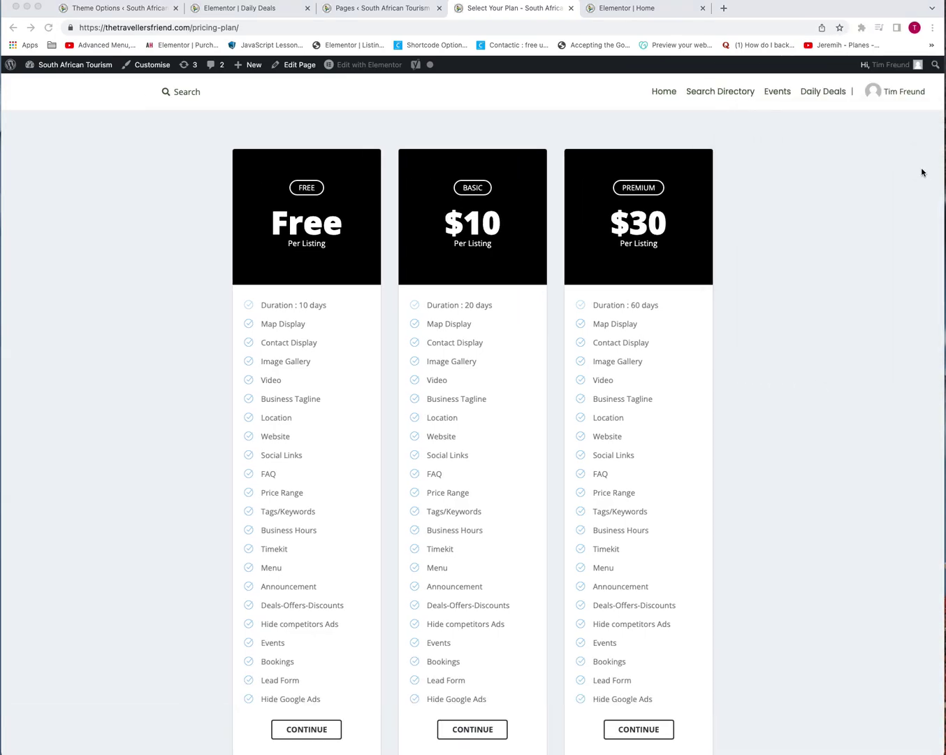
{"action": "left_click", "coordinate": [896, 180]}
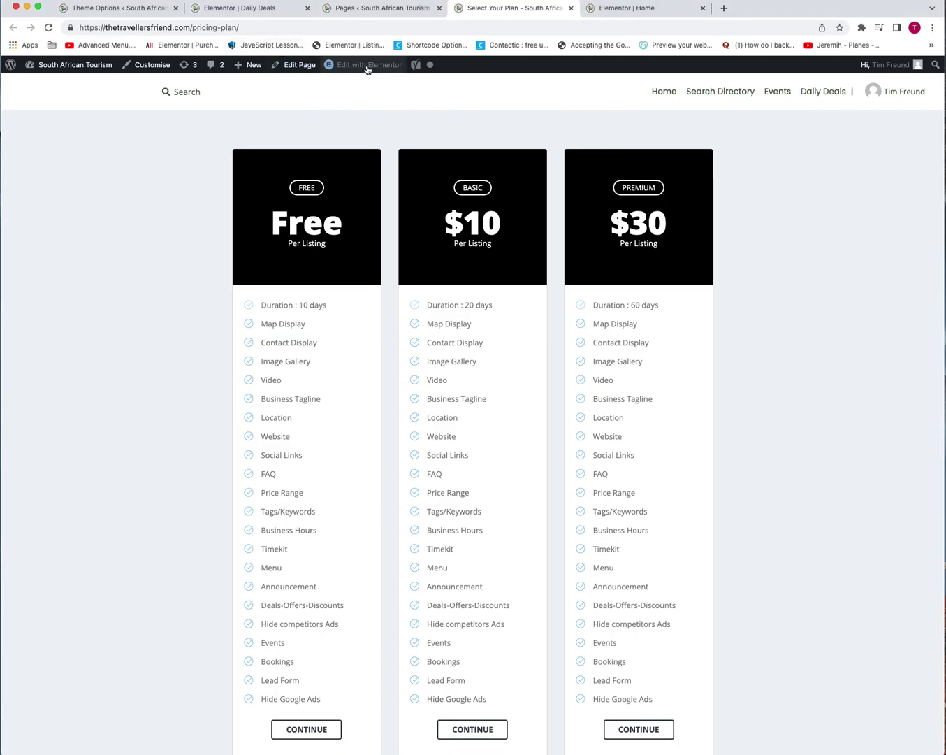
{"action": "mouse_move", "coordinate": [365, 64]}
{"action": "scroll", "coordinate": [391, 112], "scroll_direction": "down", "scroll_amount": 1}
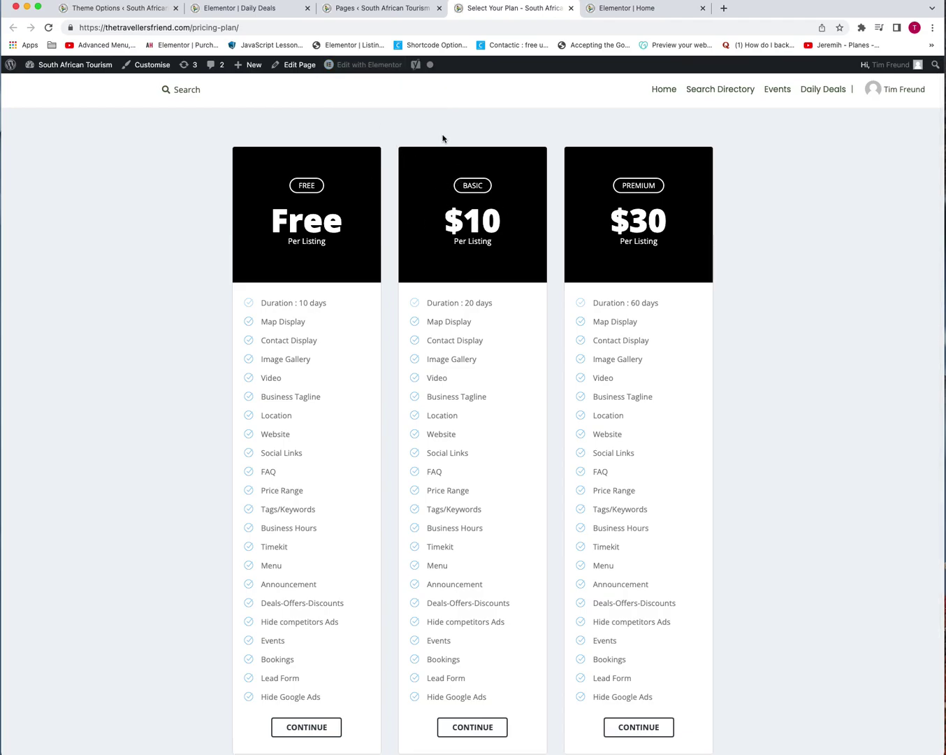
{"action": "left_click", "coordinate": [362, 66]}
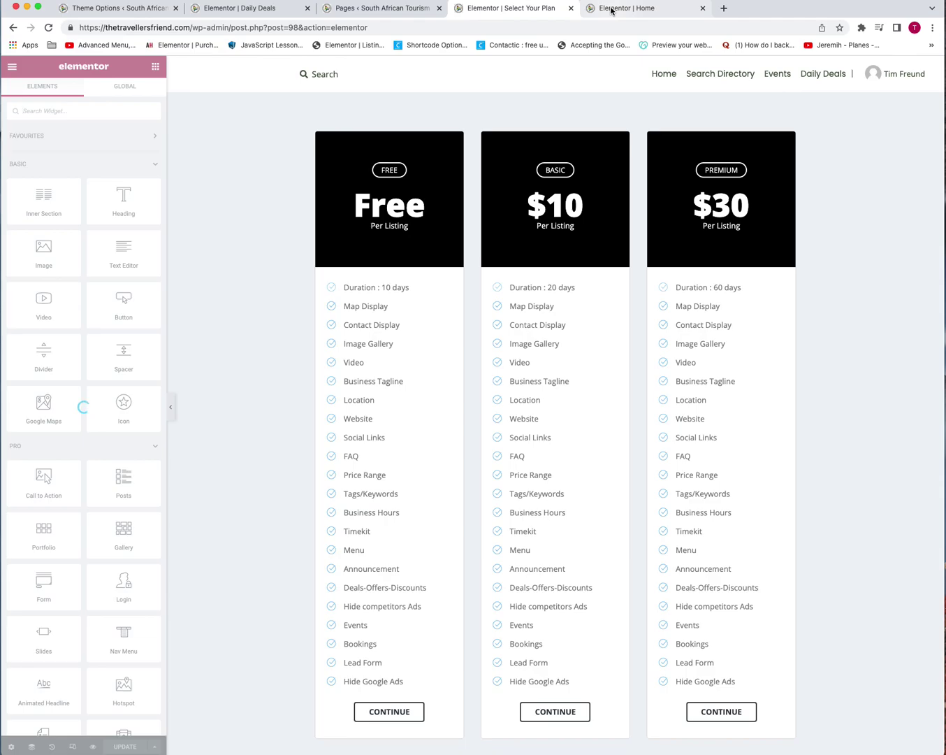
Copy the Latest News & Articles section from the Home page editor, then return to the pricing page
{"action": "left_click", "coordinate": [610, 10]}
{"action": "scroll", "coordinate": [530, 185], "scroll_direction": "down", "scroll_amount": 10}
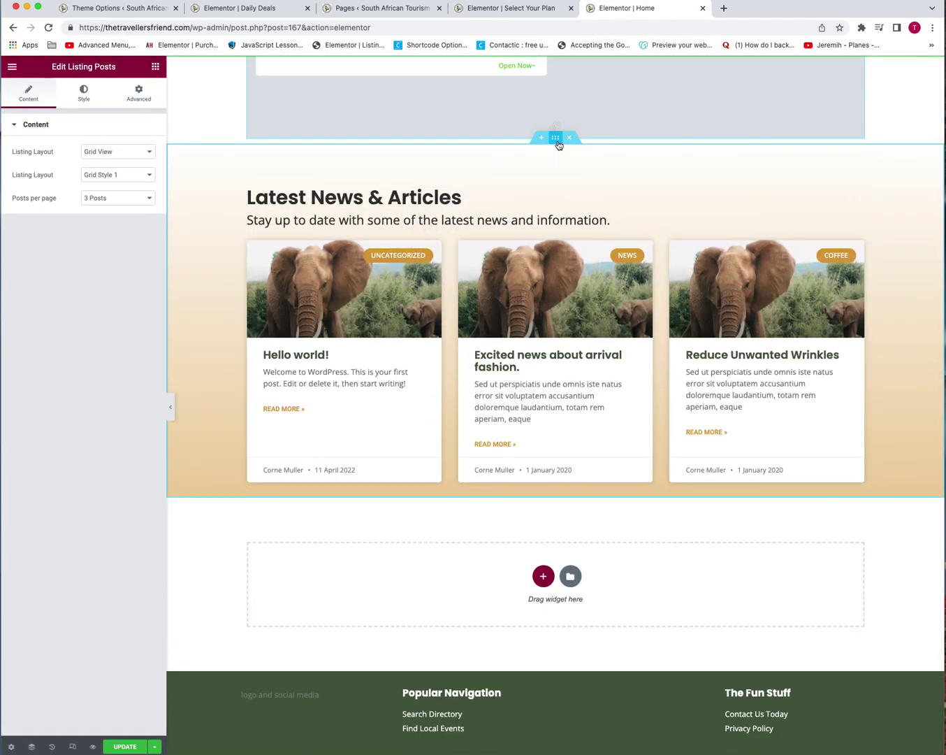
{"action": "right_click", "coordinate": [558, 143]}
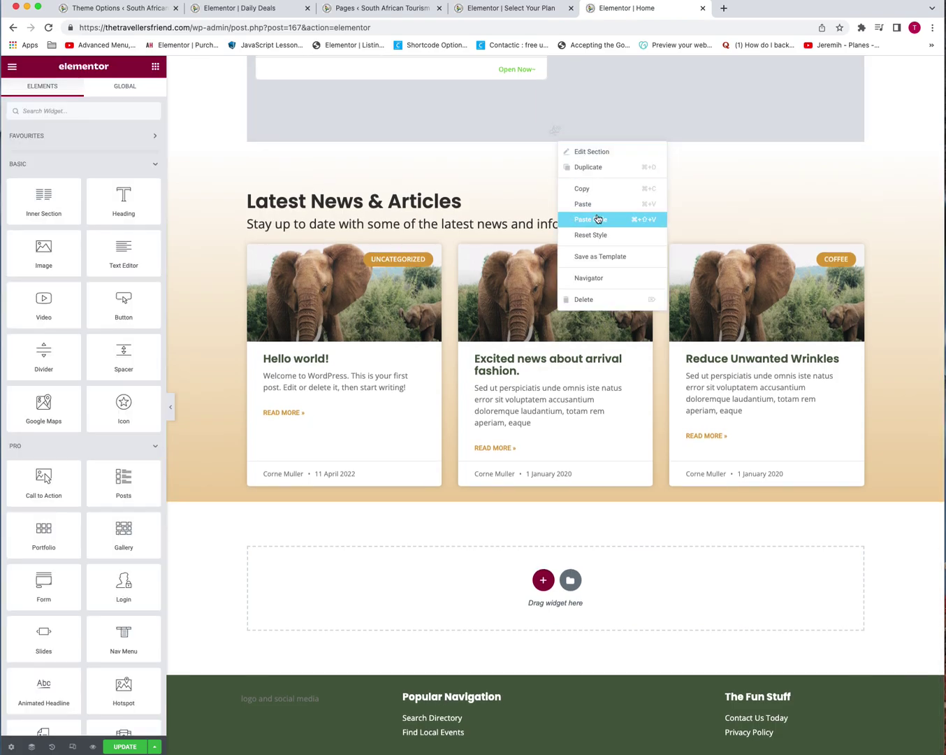
{"action": "left_click", "coordinate": [599, 188]}
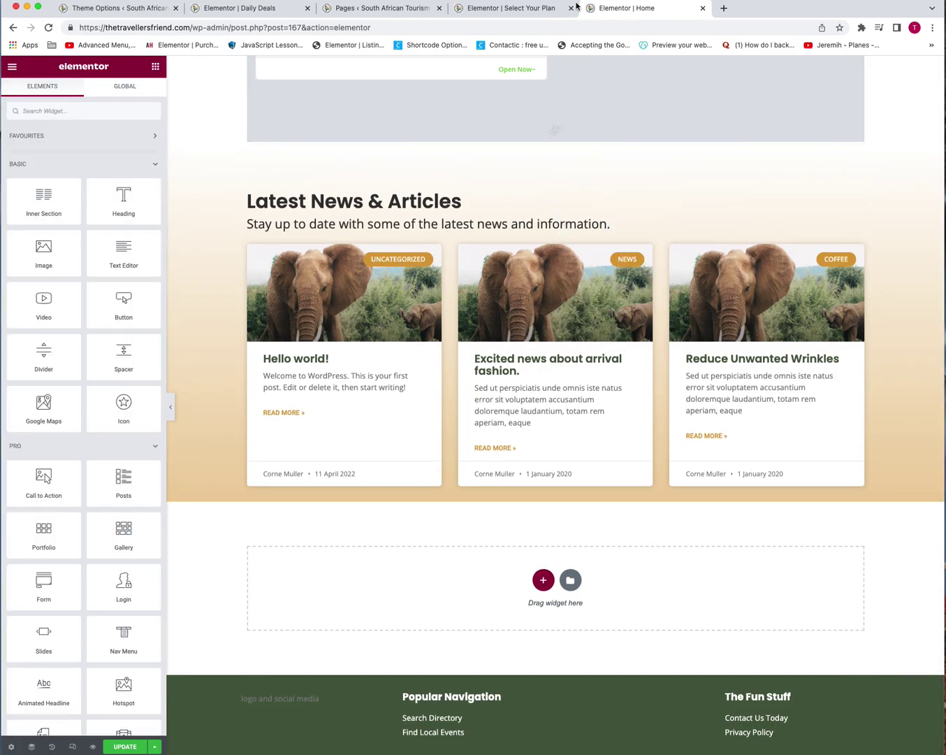
{"action": "left_click", "coordinate": [519, 10]}
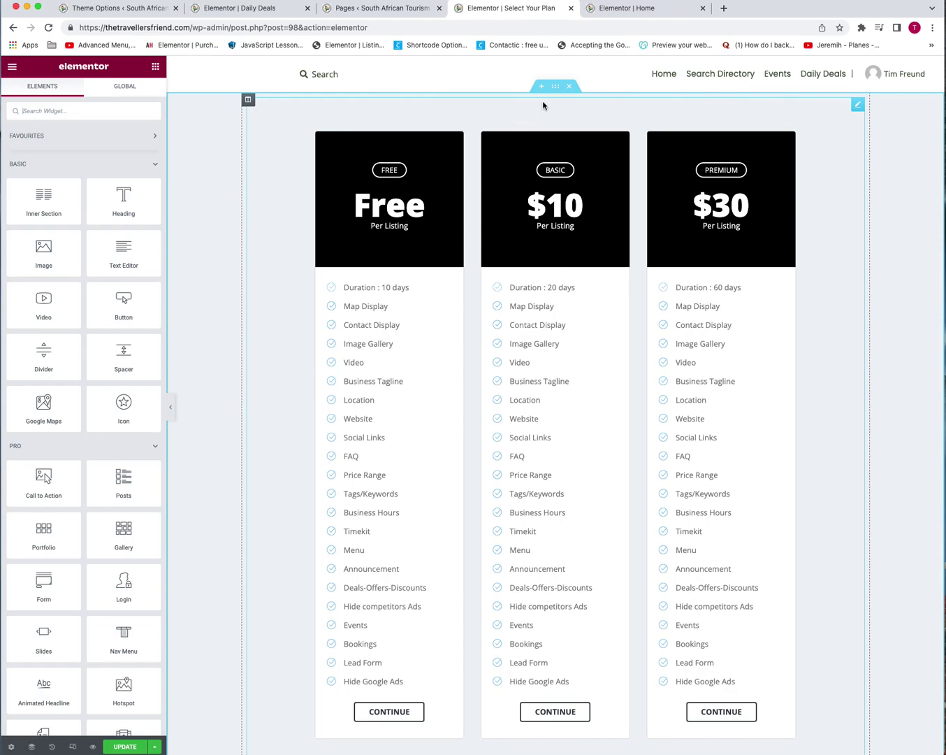
Insert a single-column section above the pricing tables
{"action": "scroll", "coordinate": [545, 133], "scroll_direction": "down", "scroll_amount": 5}
{"action": "scroll", "coordinate": [544, 183], "scroll_direction": "up", "scroll_amount": 5}
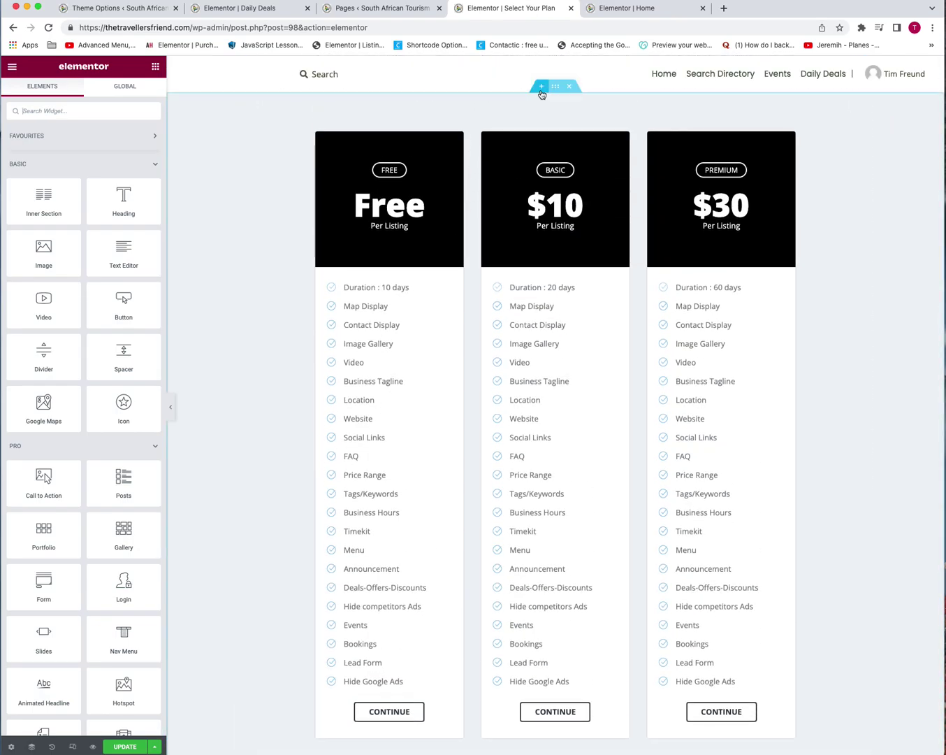
{"action": "left_click", "coordinate": [541, 93]}
{"action": "left_click", "coordinate": [544, 143]}
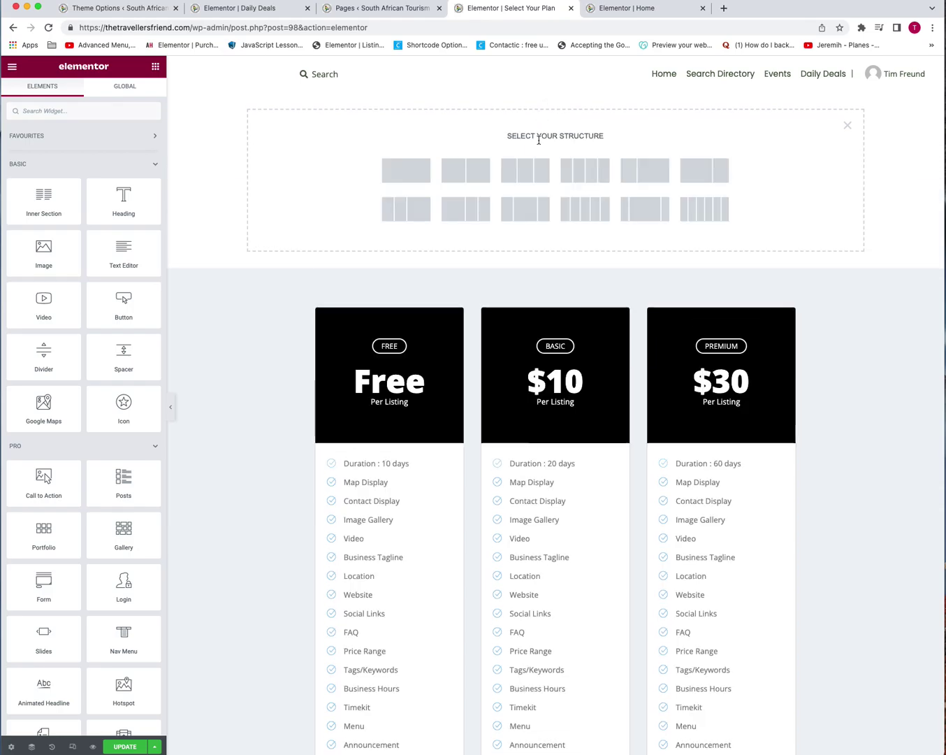
{"action": "left_click", "coordinate": [415, 178]}
Give the new section a Classic background using the orange global colour
{"action": "right_click", "coordinate": [220, 109]}
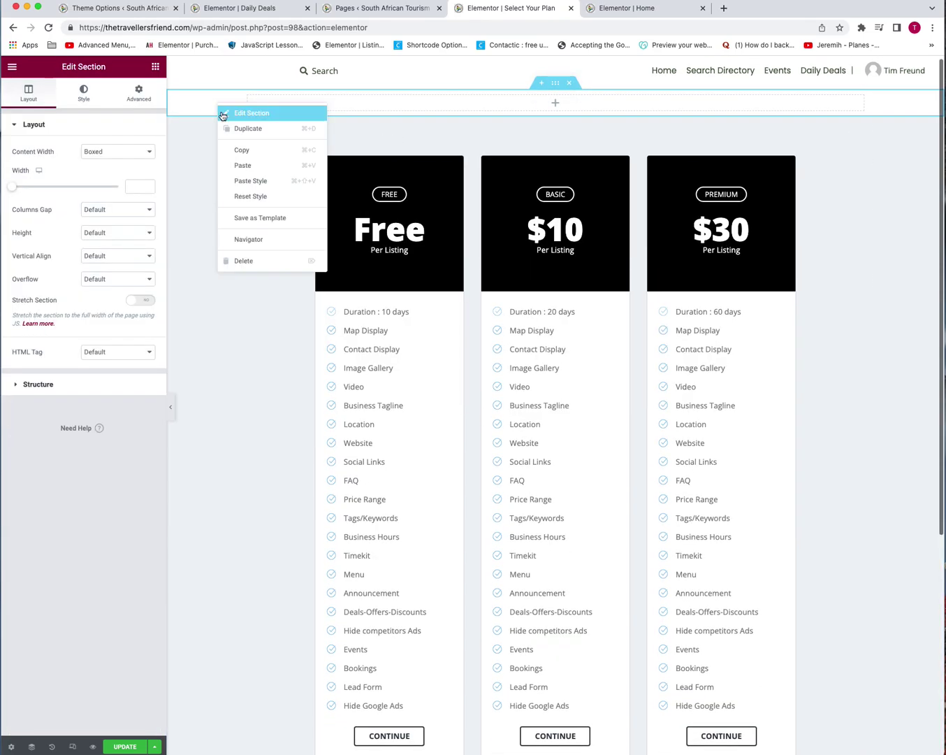
{"action": "left_click", "coordinate": [237, 113]}
{"action": "left_click", "coordinate": [83, 94]}
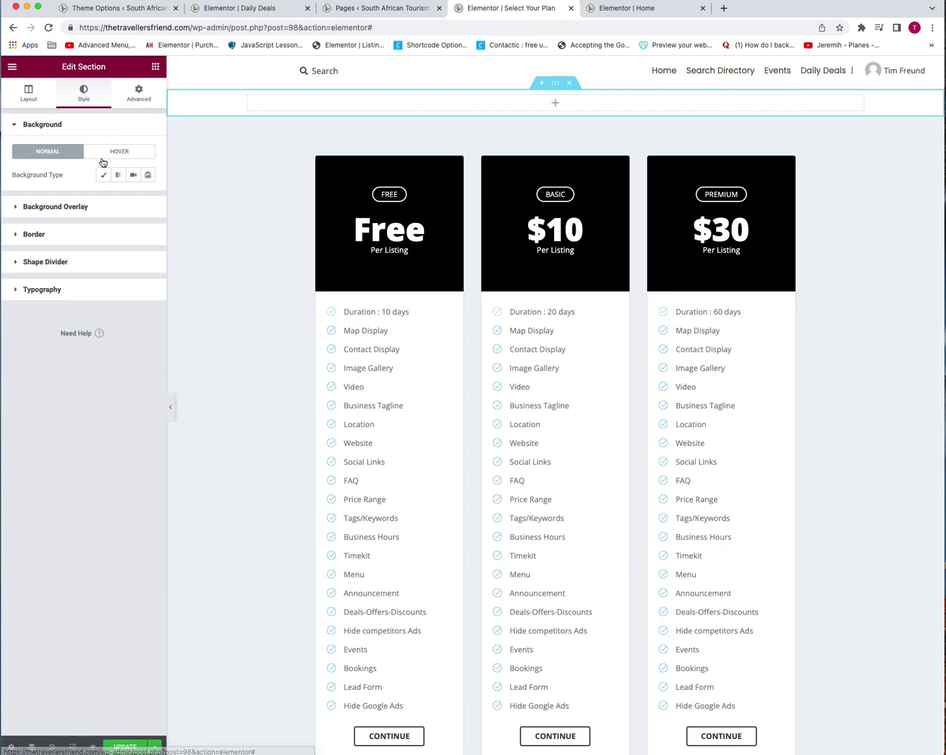
{"action": "left_click", "coordinate": [103, 173]}
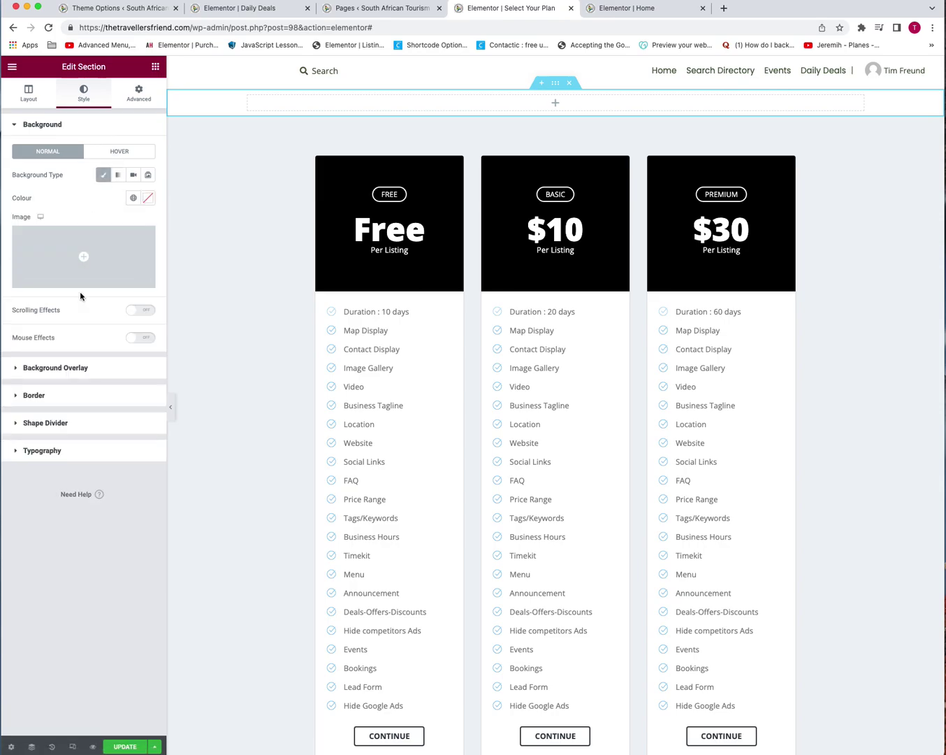
{"action": "left_click", "coordinate": [134, 198]}
{"action": "left_click", "coordinate": [59, 351]}
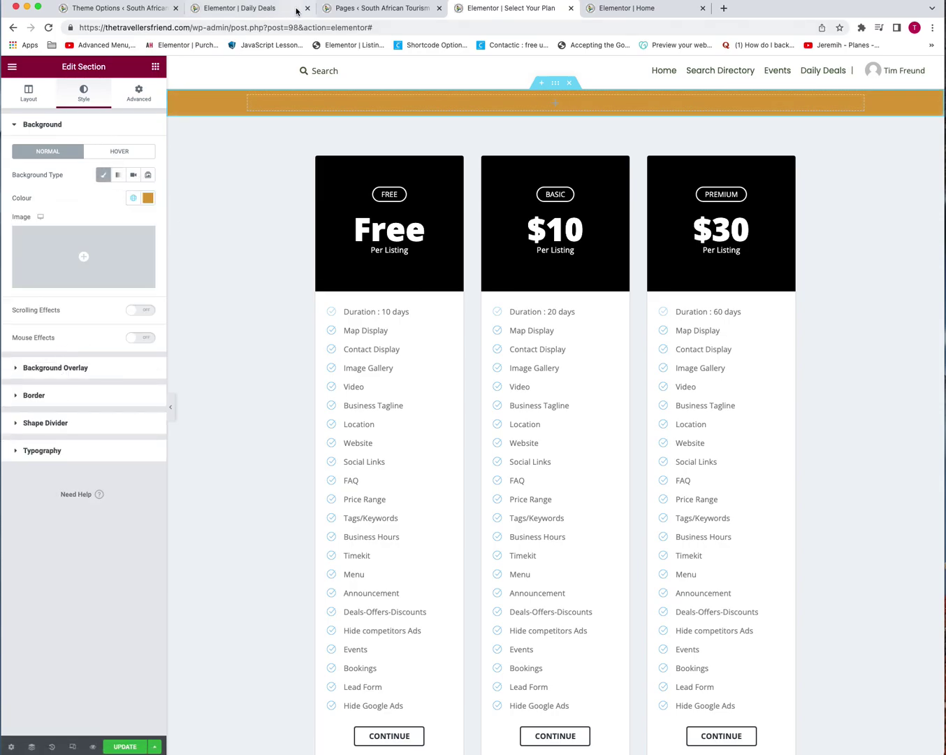
Drop a Spacer into the orange section and set its height to 35
{"action": "left_click", "coordinate": [155, 66]}
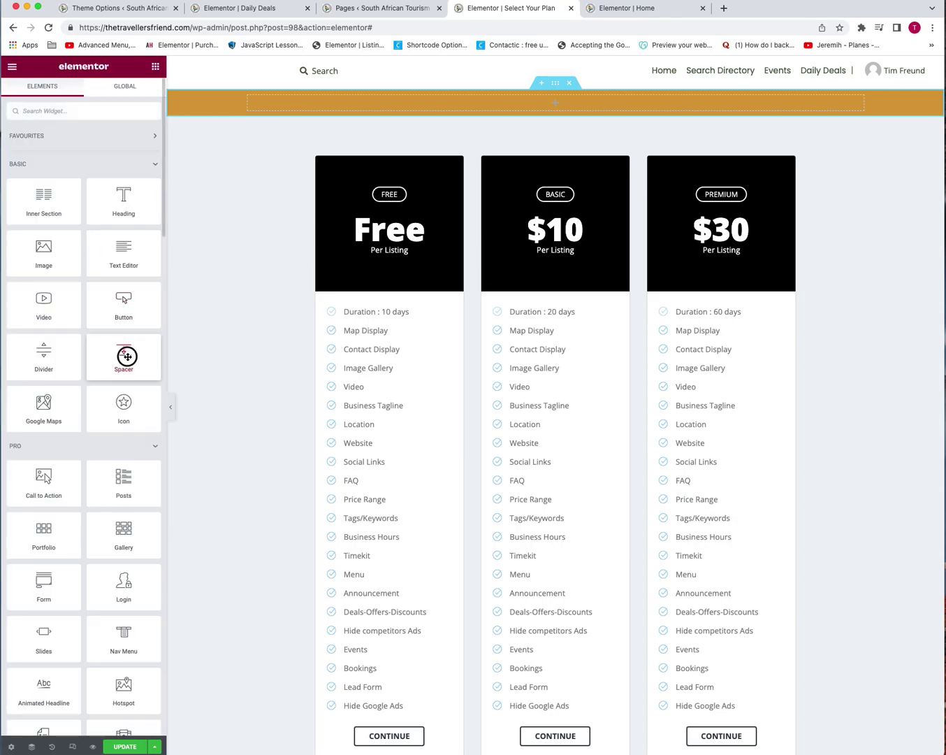
{"action": "left_click_drag", "start_coordinate": [121, 353], "coordinate": [308, 101]}
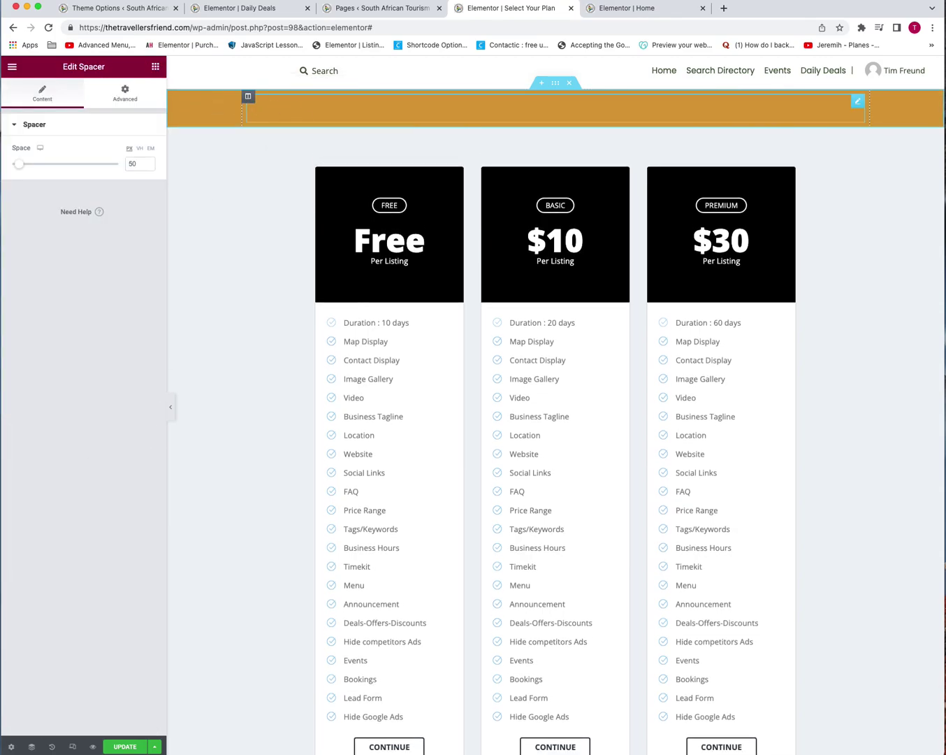
{"action": "left_click_drag", "start_coordinate": [147, 163], "coordinate": [108, 158]}
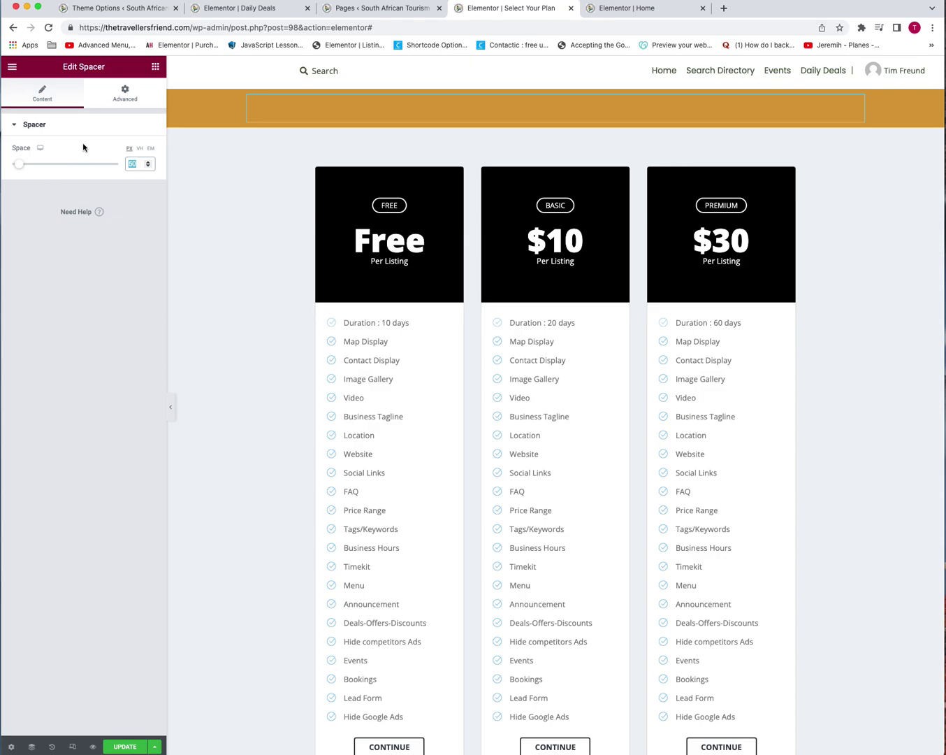
{"action": "type", "text": "35"}
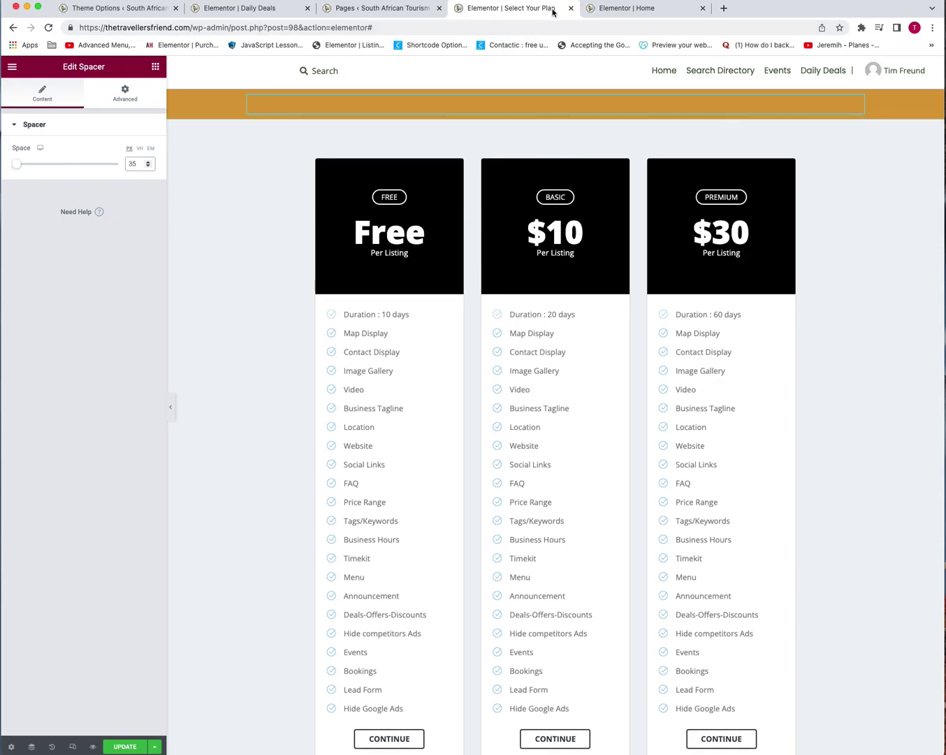
{"action": "left_click", "coordinate": [601, 8]}
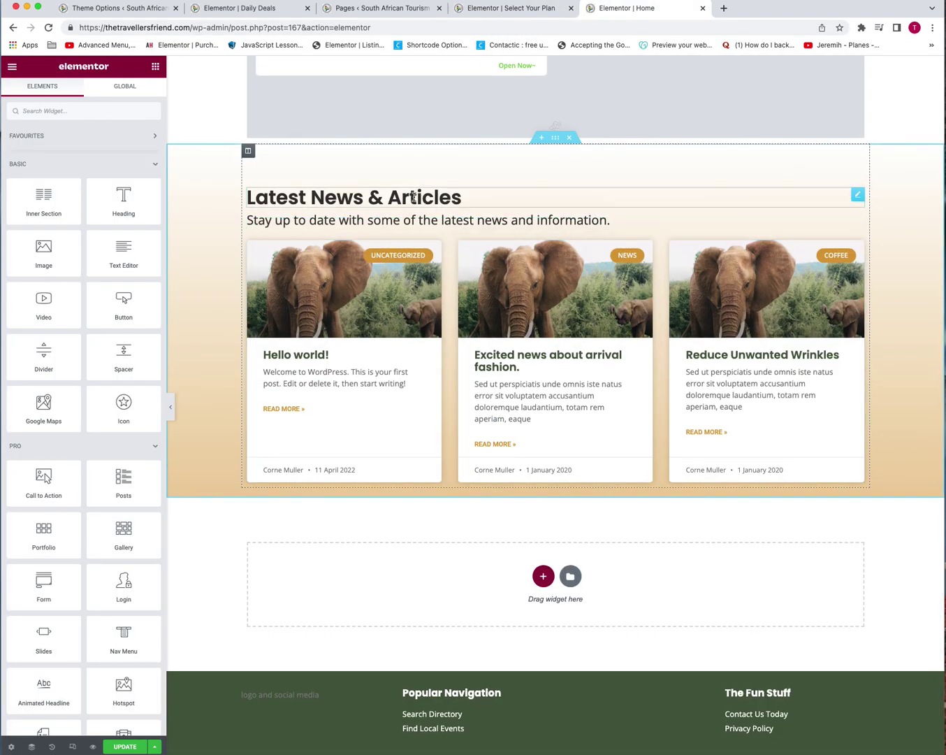
Copy the Latest News & Articles heading on the Home page and inspect its font settings
{"action": "right_click", "coordinate": [414, 197]}
{"action": "left_click", "coordinate": [435, 249]}
{"action": "right_click", "coordinate": [418, 202]}
{"action": "left_click", "coordinate": [430, 211]}
{"action": "left_click", "coordinate": [84, 96]}
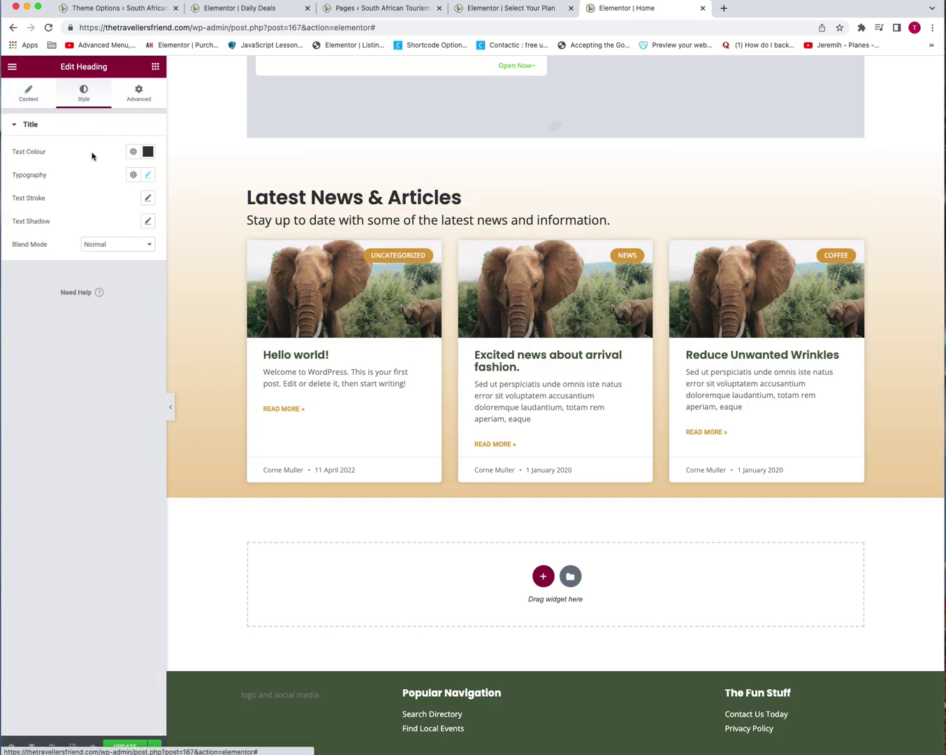
{"action": "left_click", "coordinate": [148, 175]}
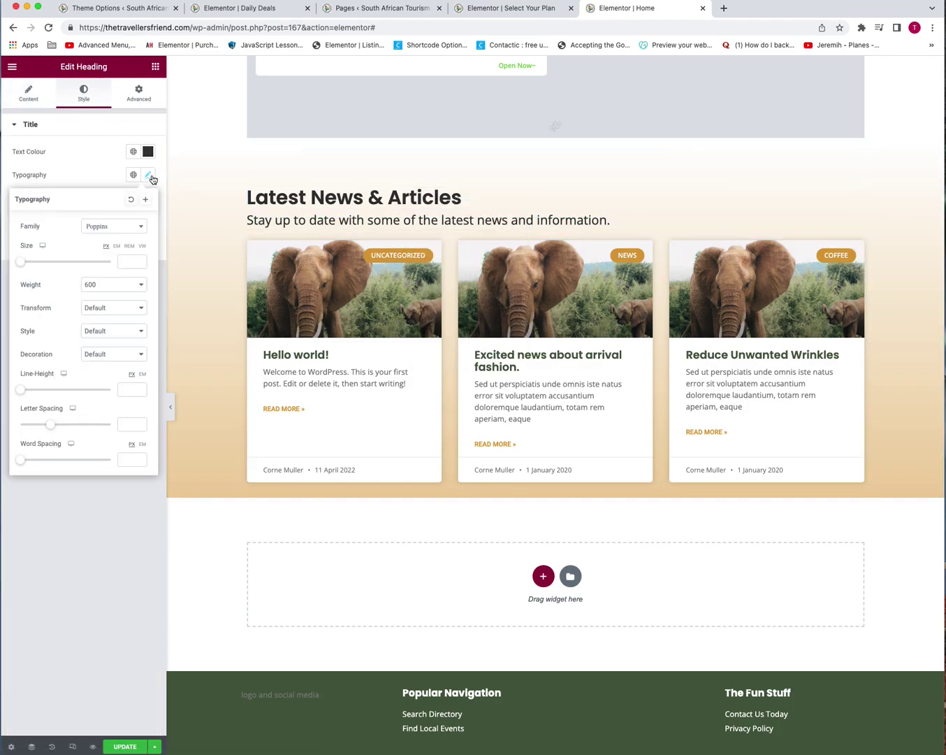
{"action": "left_click", "coordinate": [148, 176]}
On the pricing page, add a single-column section below the orange band holding a centred heading
{"action": "left_click", "coordinate": [536, 8]}
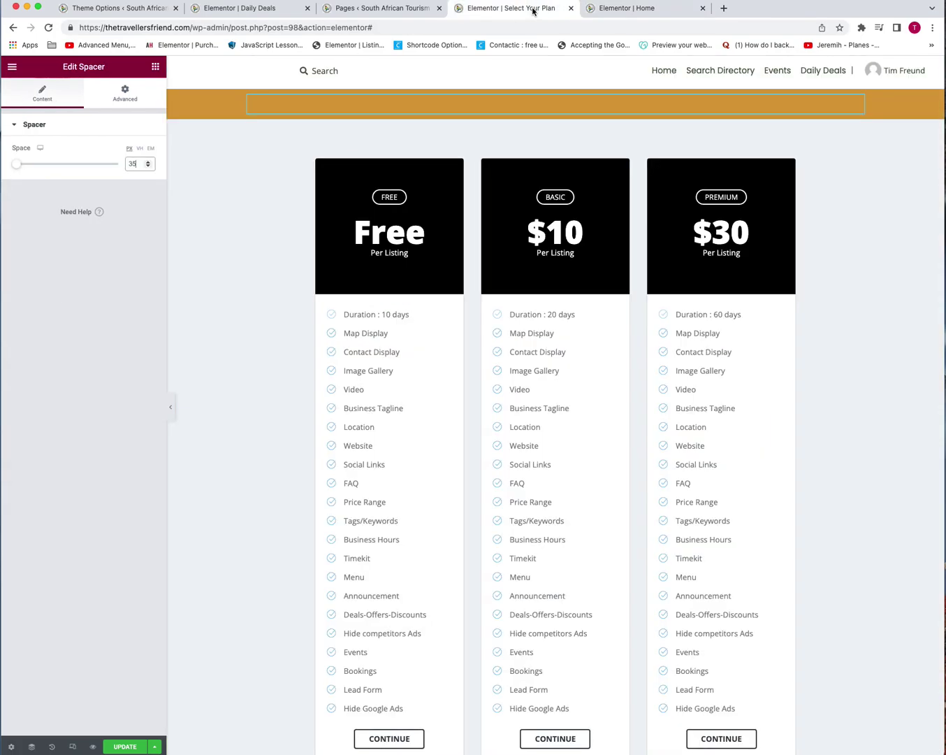
{"action": "left_click", "coordinate": [541, 114]}
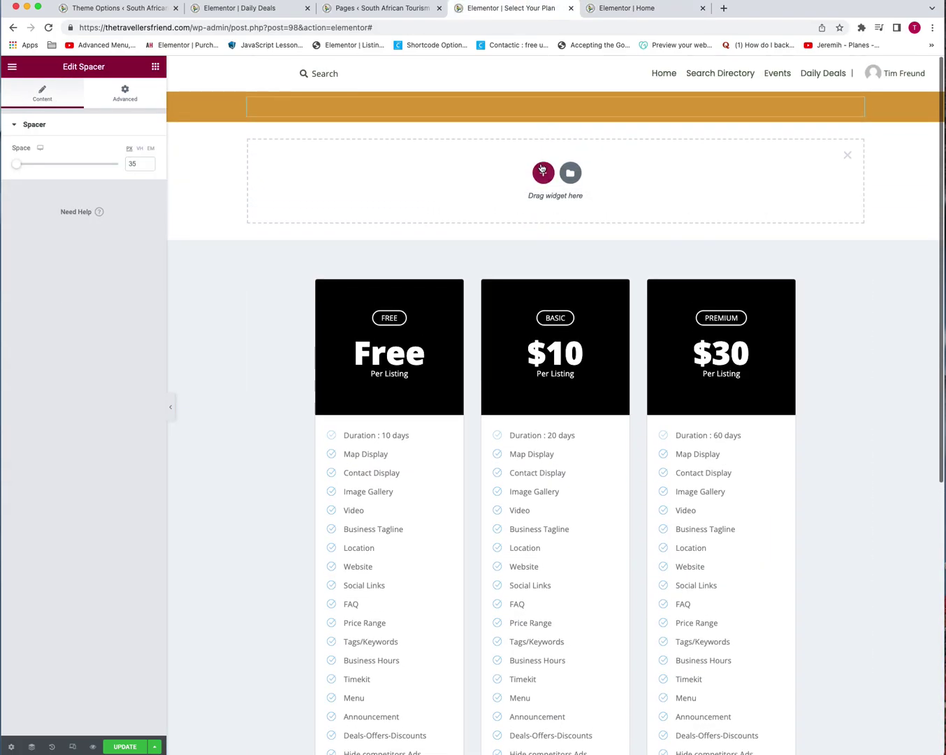
{"action": "left_click", "coordinate": [543, 172]}
{"action": "left_click", "coordinate": [413, 197]}
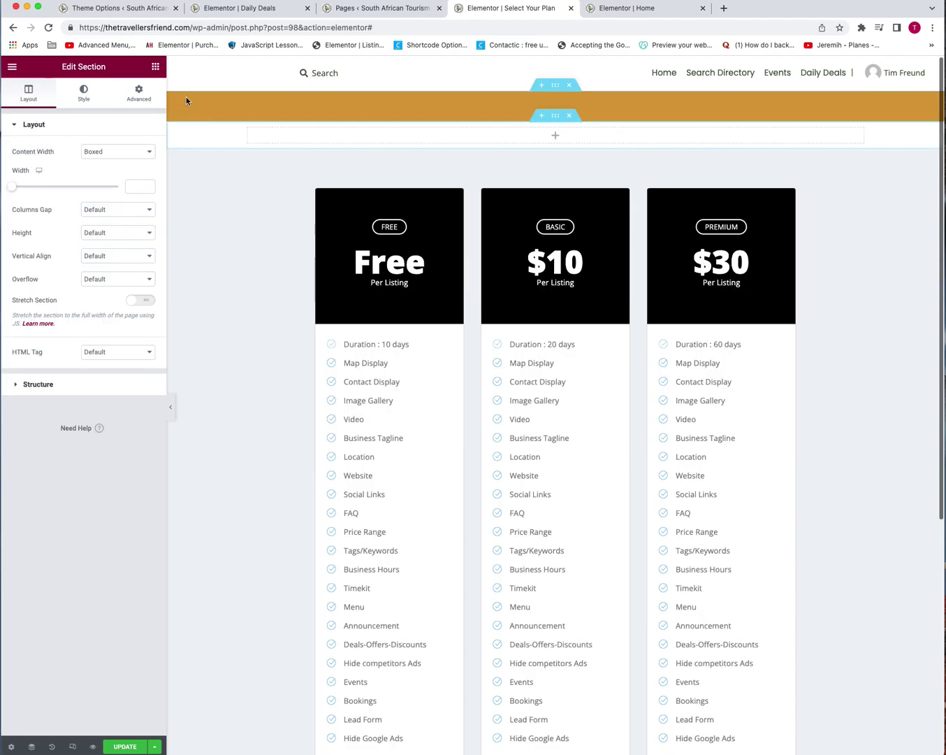
{"action": "left_click", "coordinate": [155, 66]}
{"action": "left_click_drag", "start_coordinate": [125, 179], "coordinate": [405, 135]}
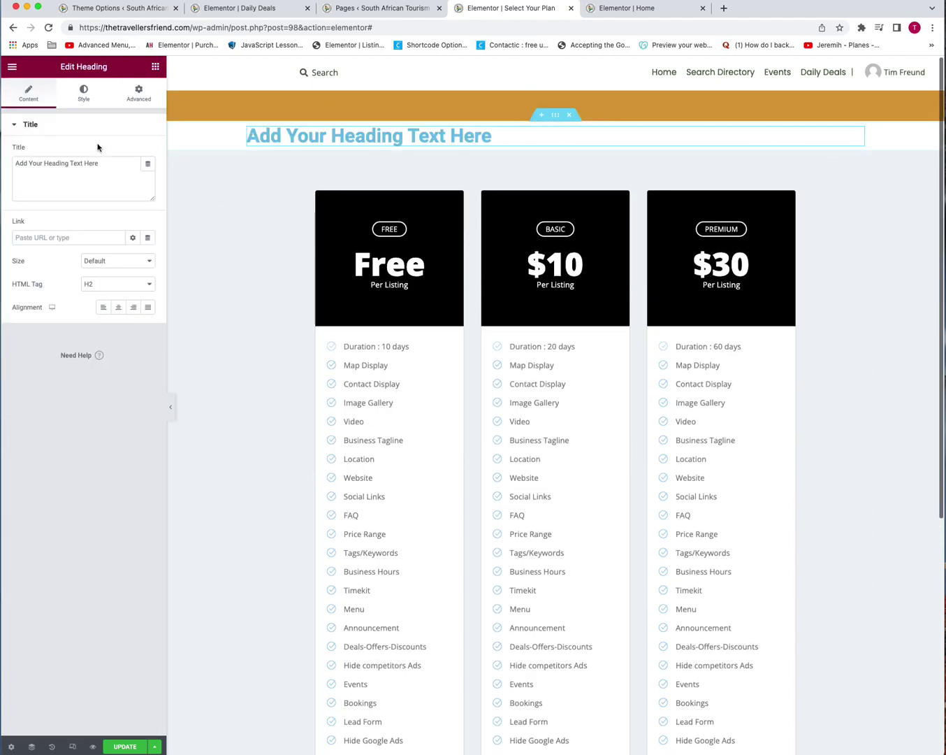
{"action": "left_click", "coordinate": [118, 307]}
Set the heading's typography to Poppins at size 30
{"action": "left_click", "coordinate": [83, 96]}
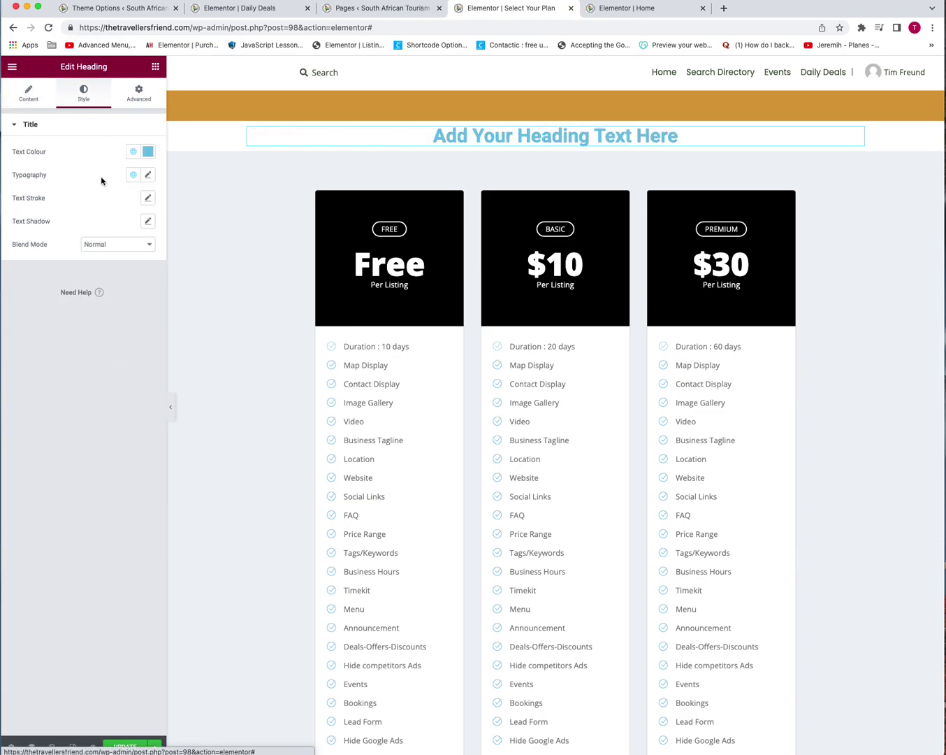
{"action": "left_click", "coordinate": [147, 176]}
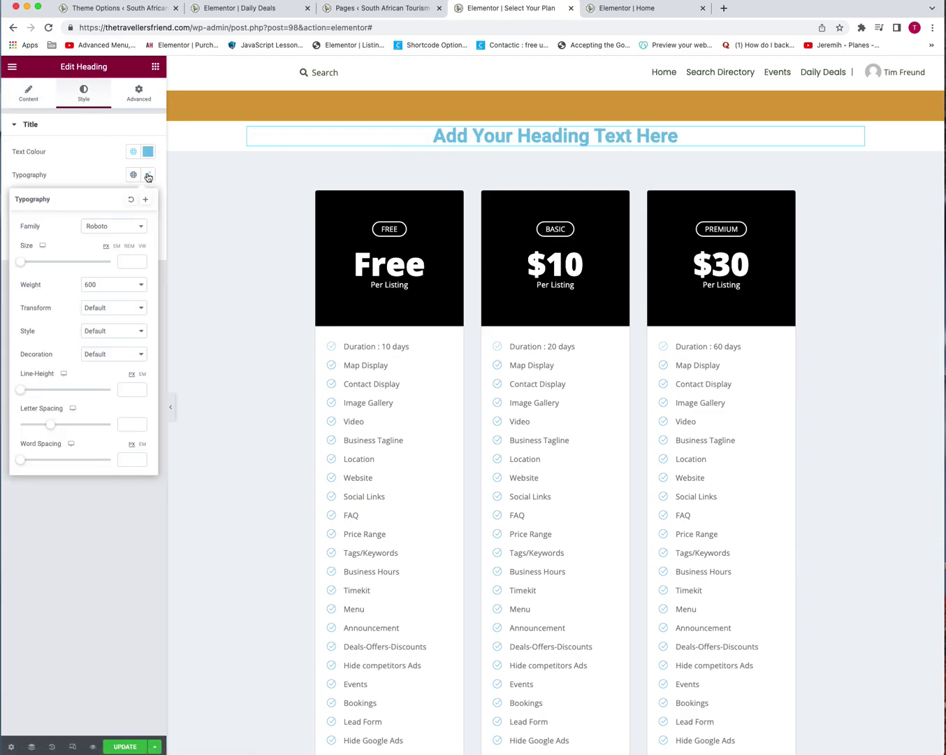
{"action": "left_click", "coordinate": [115, 231]}
{"action": "type", "text": "p"}
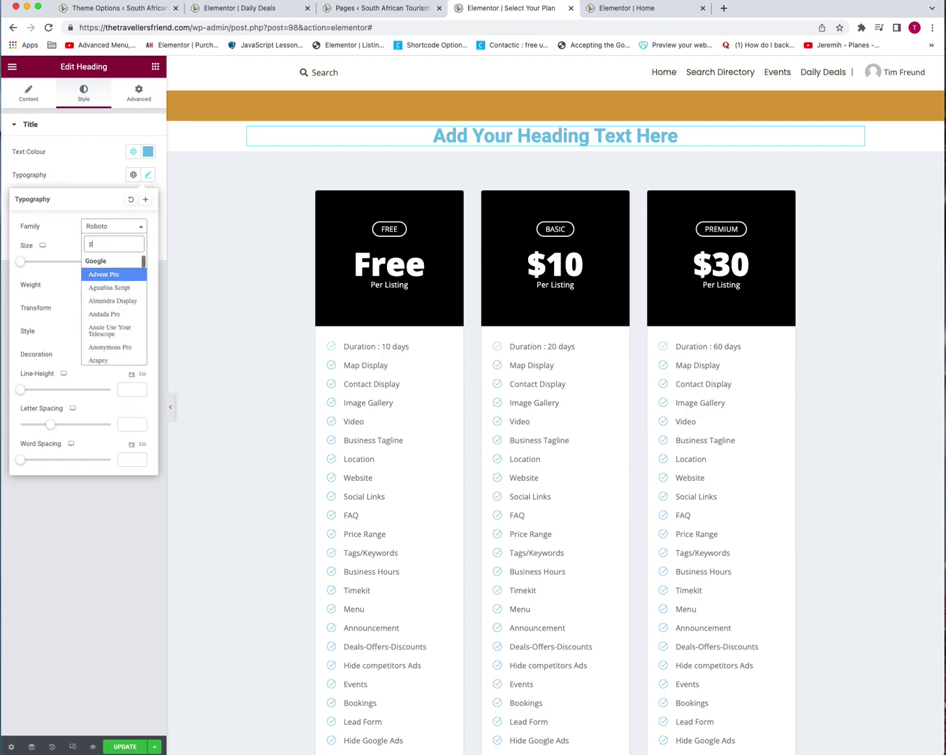
{"action": "type", "text": "oppins"}
{"action": "key", "text": "Return"}
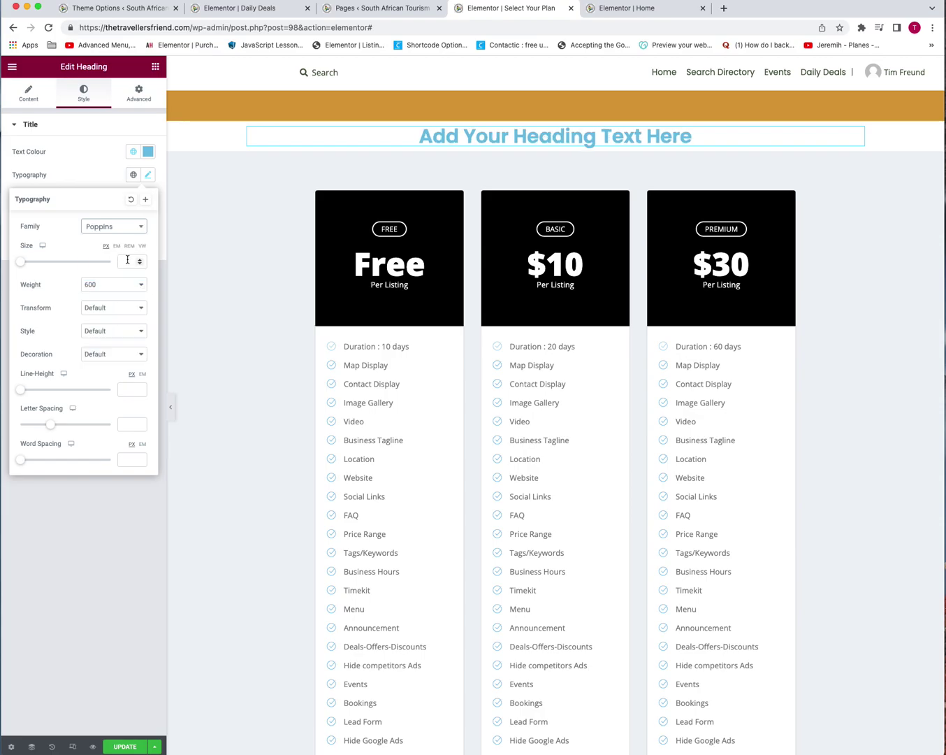
{"action": "type", "text": "19"}
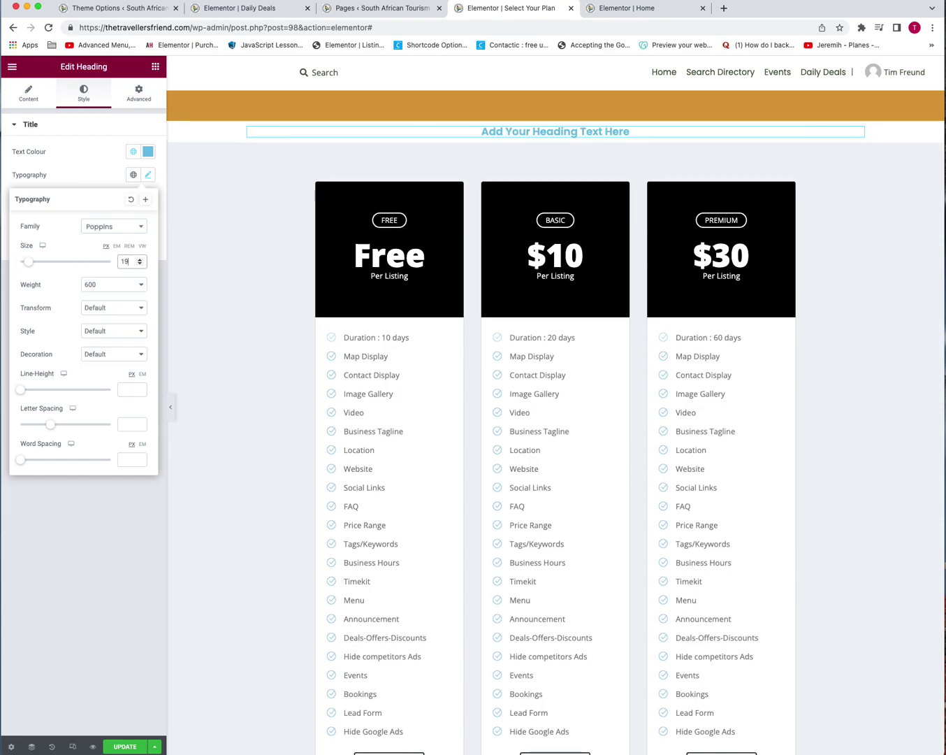
{"action": "key", "text": "BackSpace"}
{"action": "key", "text": "BackSpace"}
{"action": "type", "text": "30"}
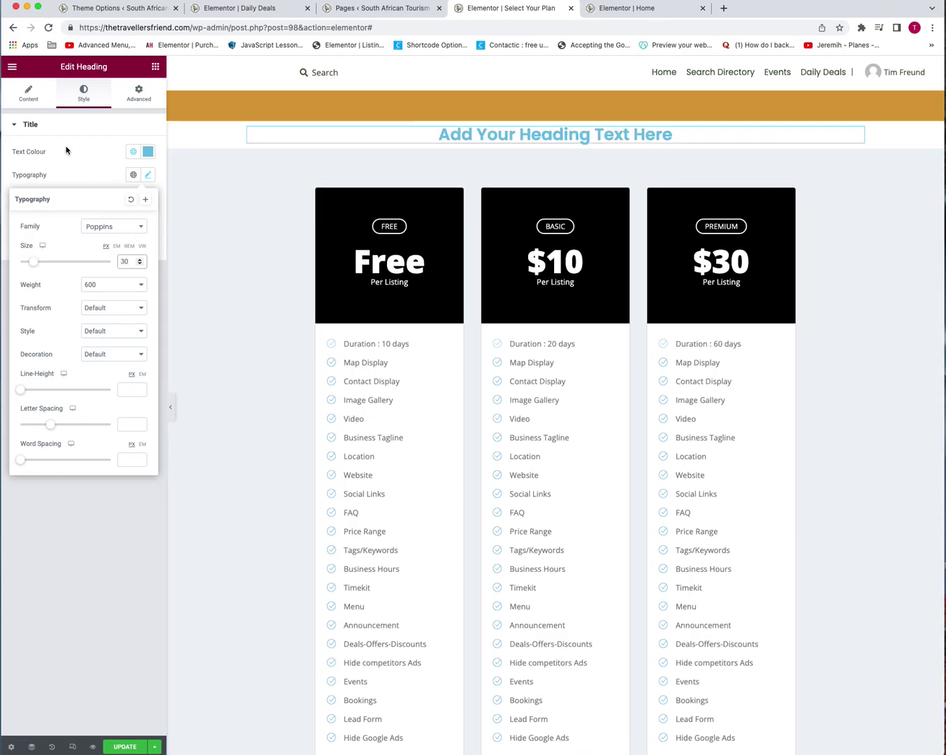
{"action": "left_click", "coordinate": [110, 153]}
Colour the heading with the global That Green after briefly trying Secondary
{"action": "left_click", "coordinate": [129, 153]}
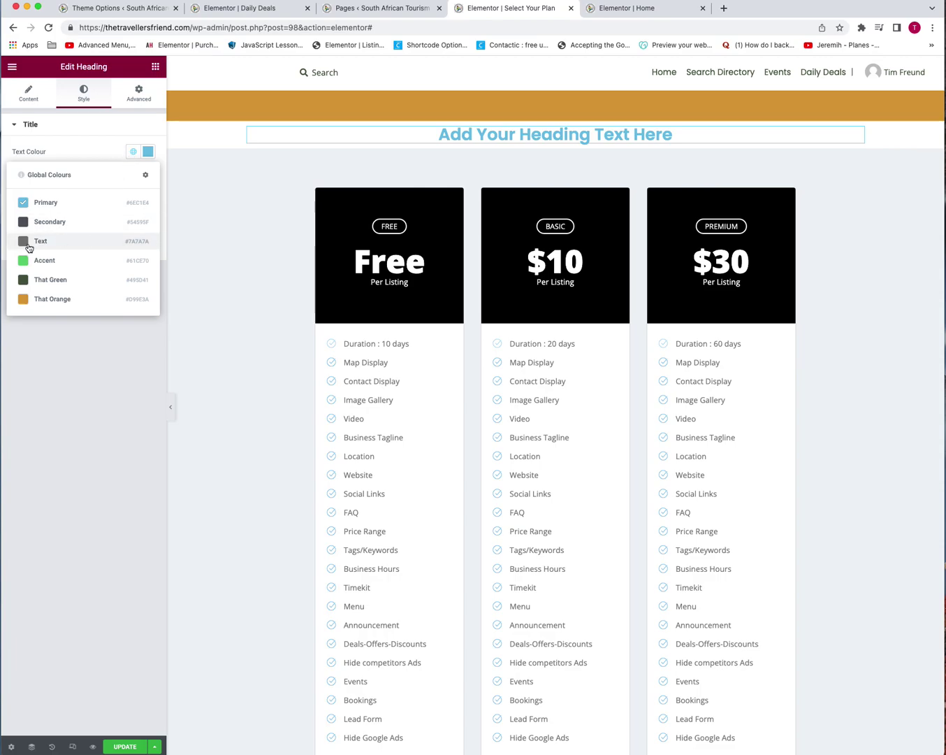
{"action": "left_click", "coordinate": [41, 281]}
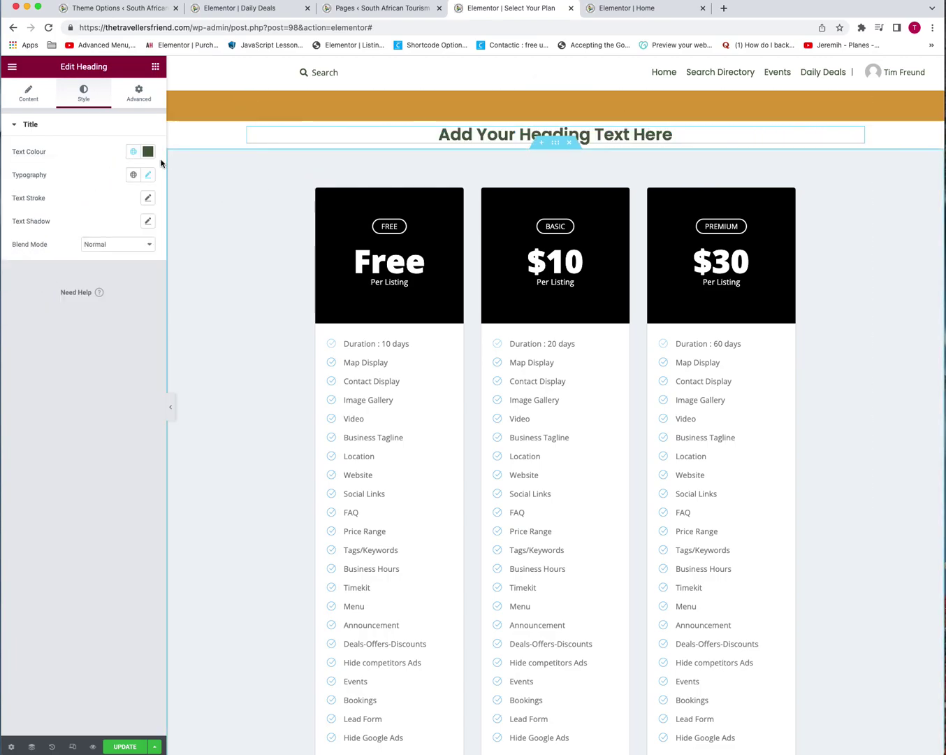
{"action": "left_click", "coordinate": [134, 151]}
{"action": "left_click", "coordinate": [51, 221]}
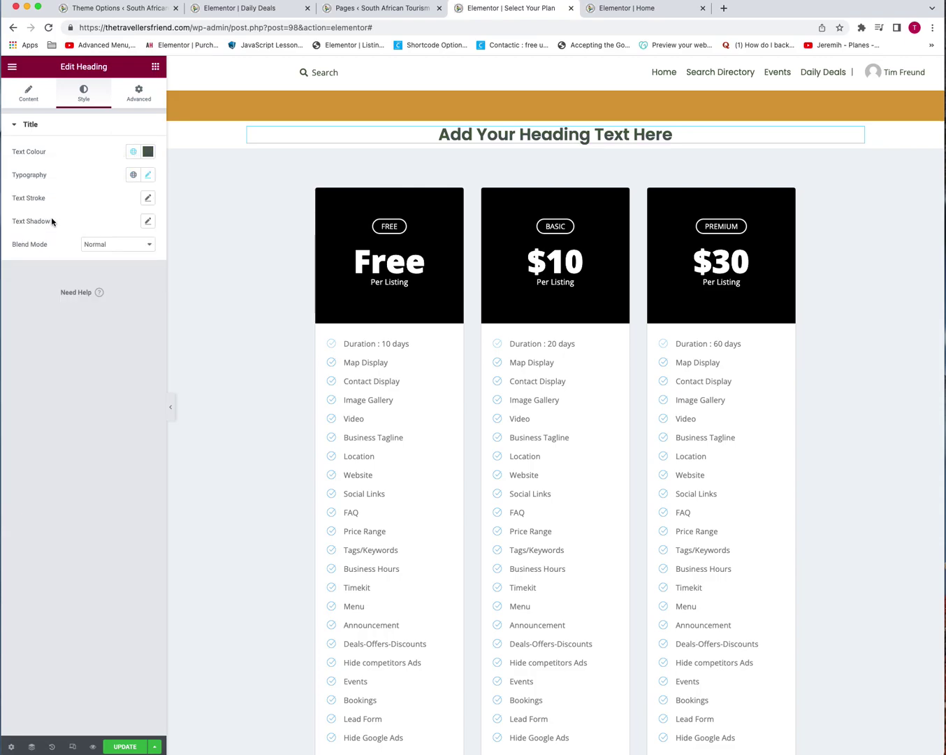
{"action": "left_click", "coordinate": [133, 151]}
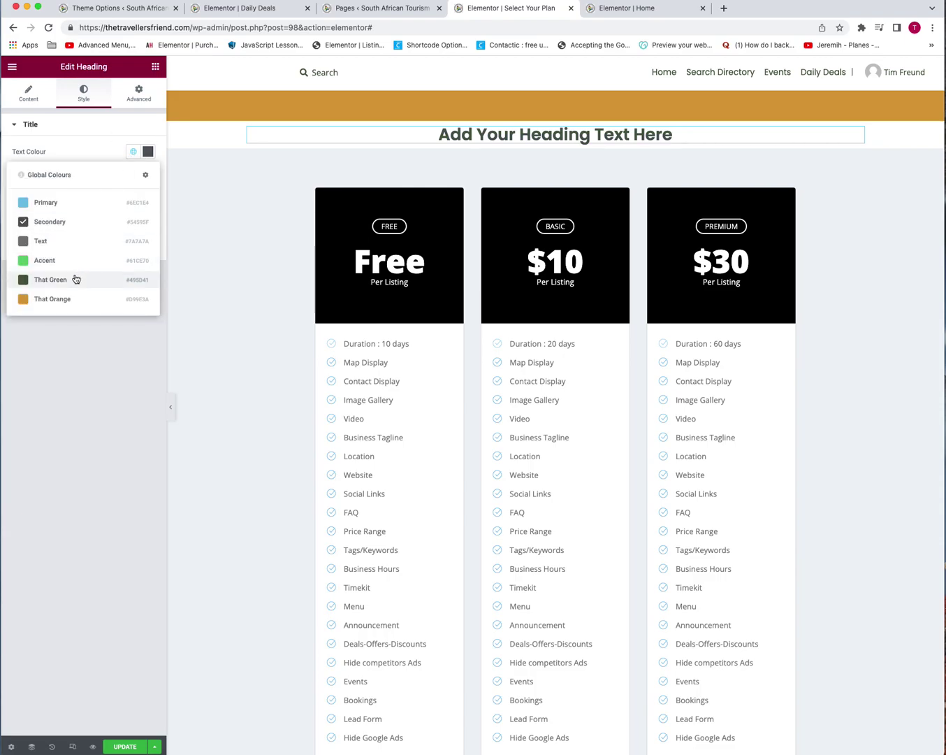
{"action": "left_click", "coordinate": [74, 274]}
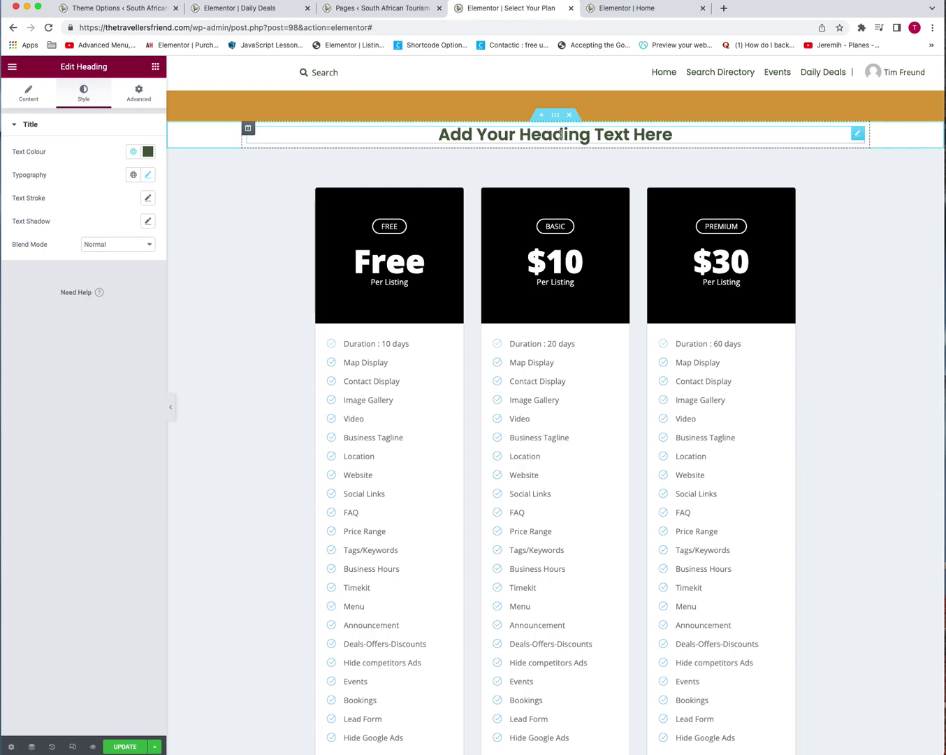
Place a Spacer above the heading and set the heading's font size to 36
{"action": "left_click", "coordinate": [155, 68]}
{"action": "left_click_drag", "start_coordinate": [123, 351], "coordinate": [500, 128]}
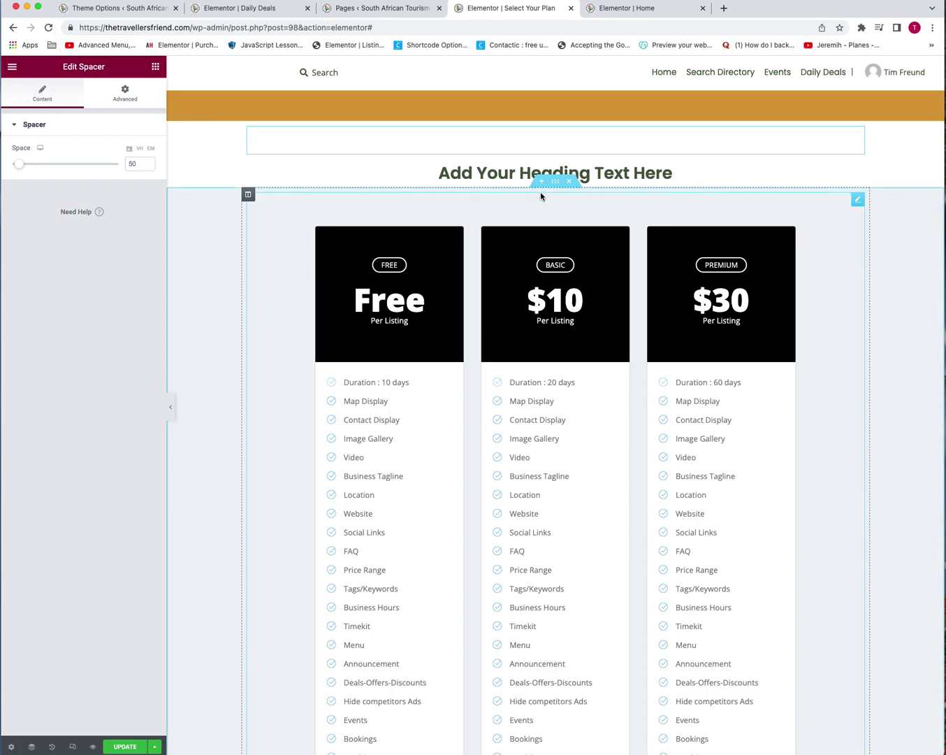
{"action": "right_click", "coordinate": [582, 178]}
{"action": "left_click", "coordinate": [583, 180]}
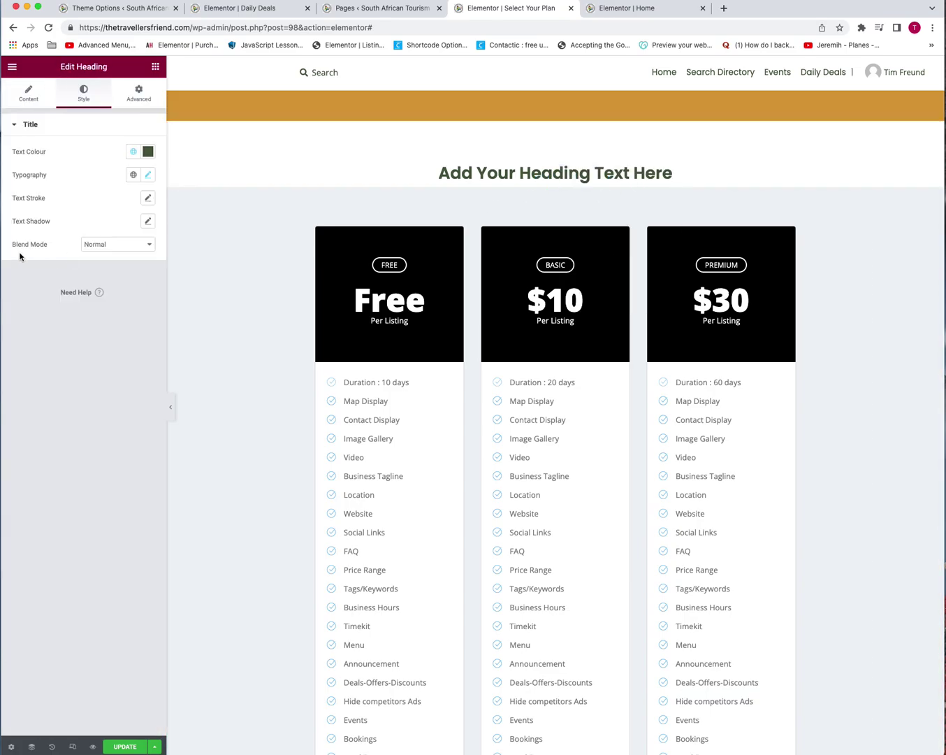
{"action": "left_click", "coordinate": [148, 174]}
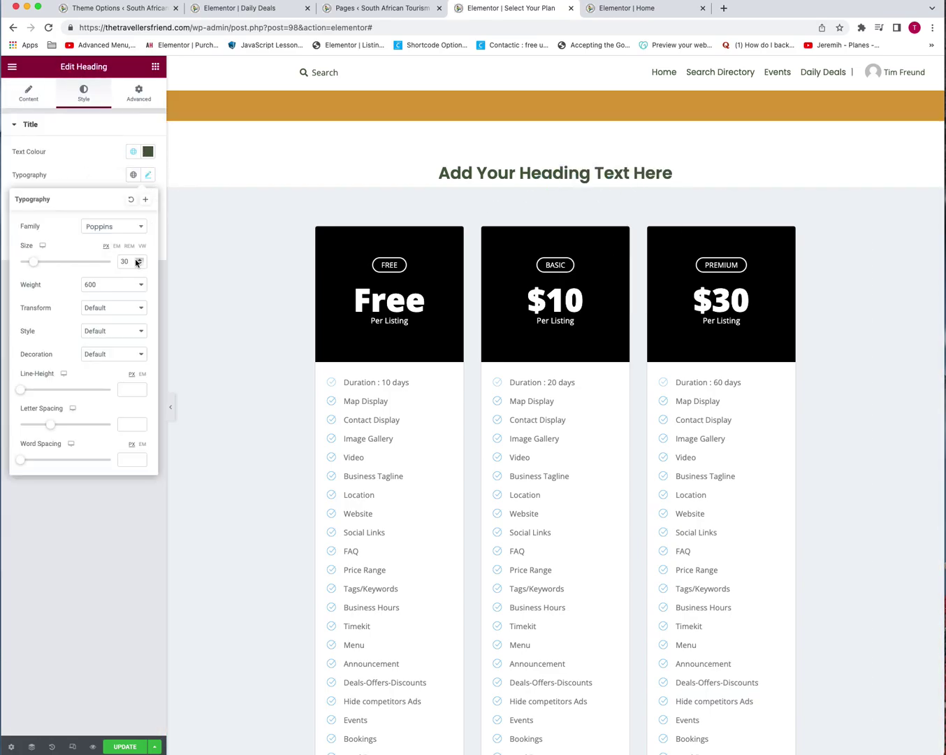
{"action": "type", "text": "40"}
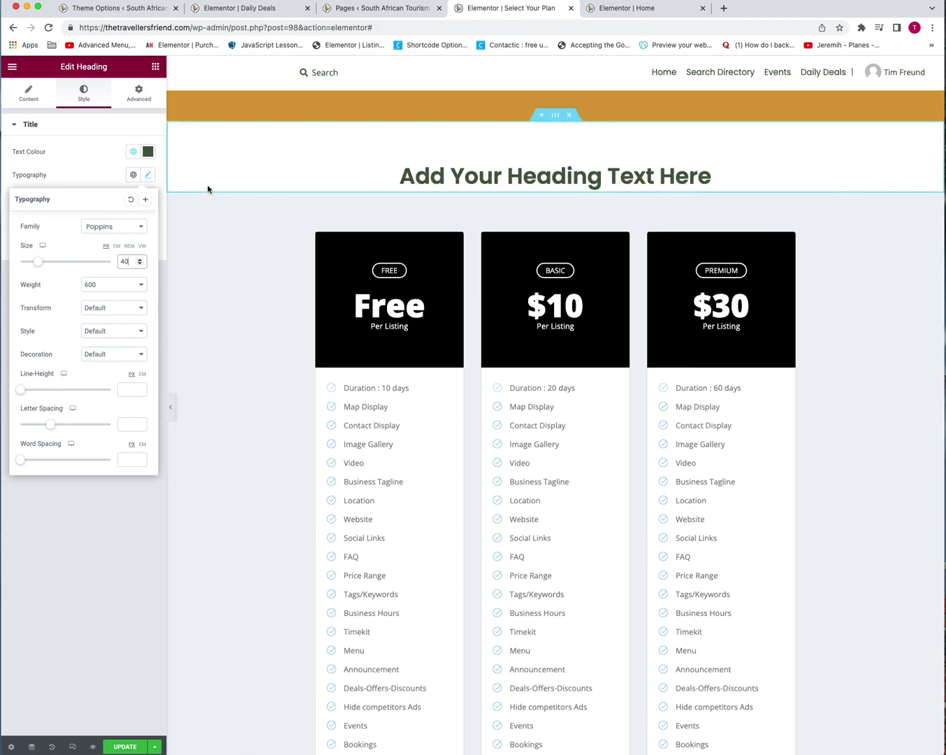
{"action": "key", "text": "Down"}
{"action": "key", "text": "Down"}
{"action": "key", "text": "Down"}
{"action": "key", "text": "Down"}
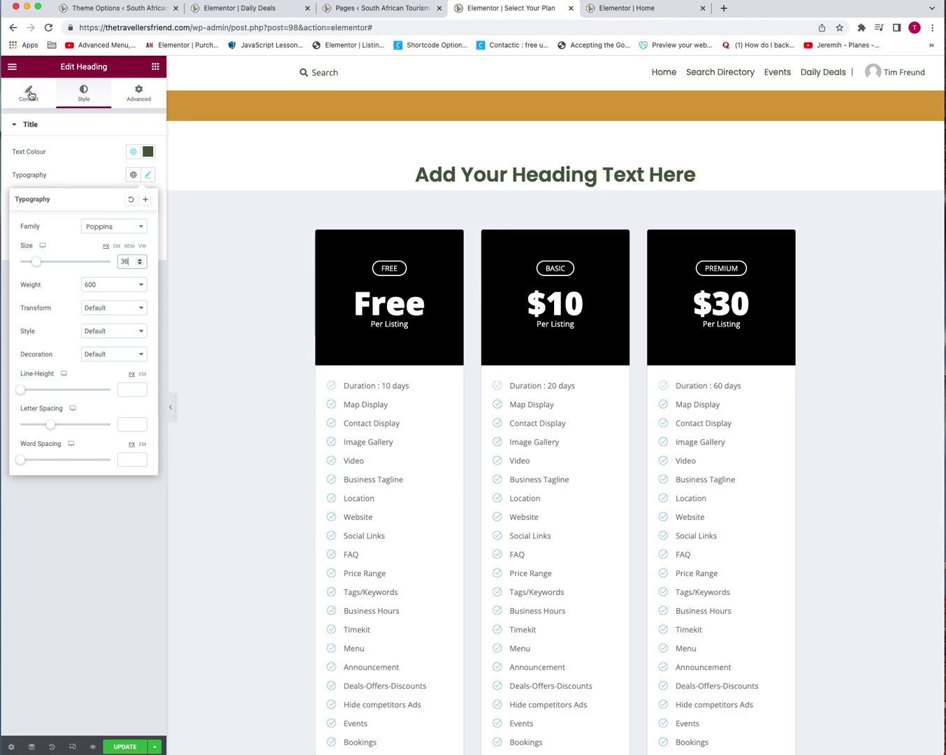
Make the heading an H1 and retitle it 'Select Your Plan'
{"action": "left_click", "coordinate": [30, 95]}
{"action": "left_click", "coordinate": [83, 160]}
{"action": "key", "text": "super+a"}
{"action": "type", "text": "P"}
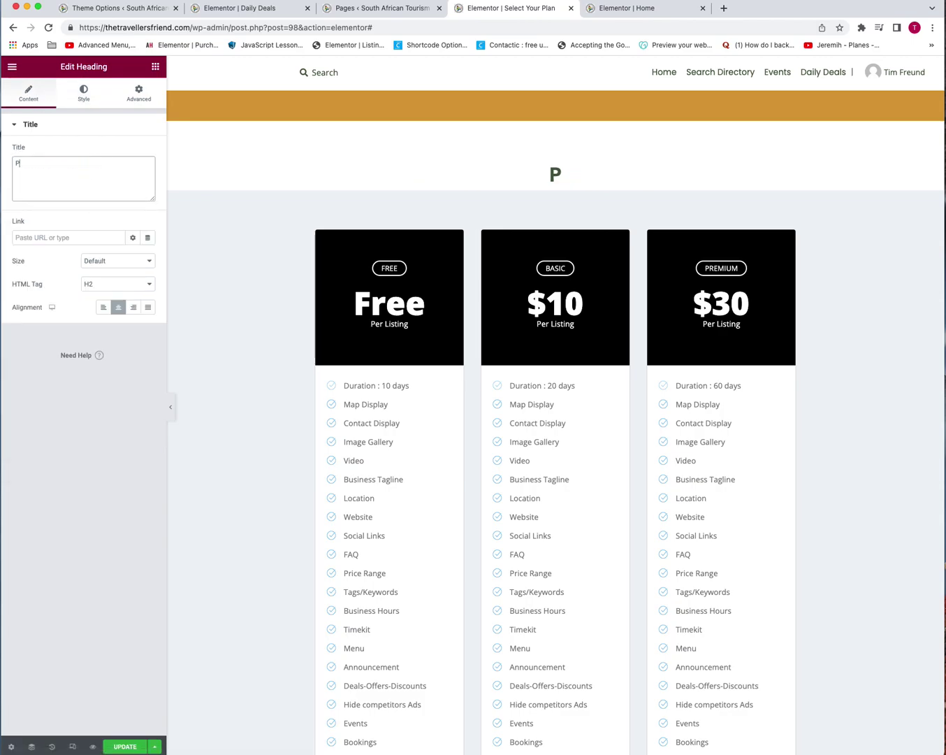
{"action": "type", "text": "ricing Plans"}
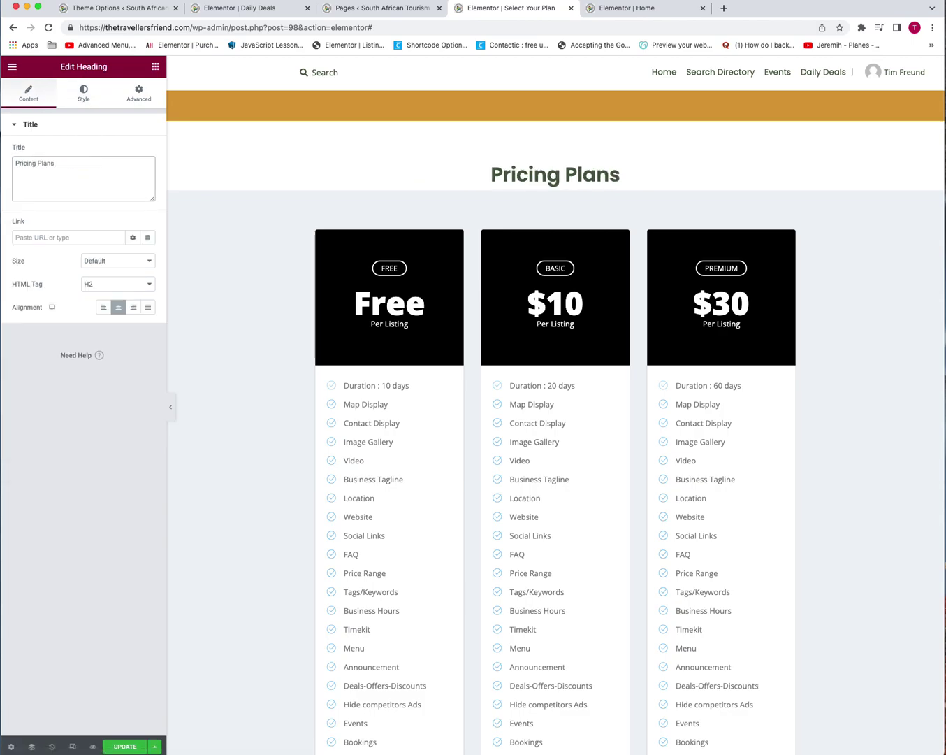
{"action": "left_click", "coordinate": [95, 281]}
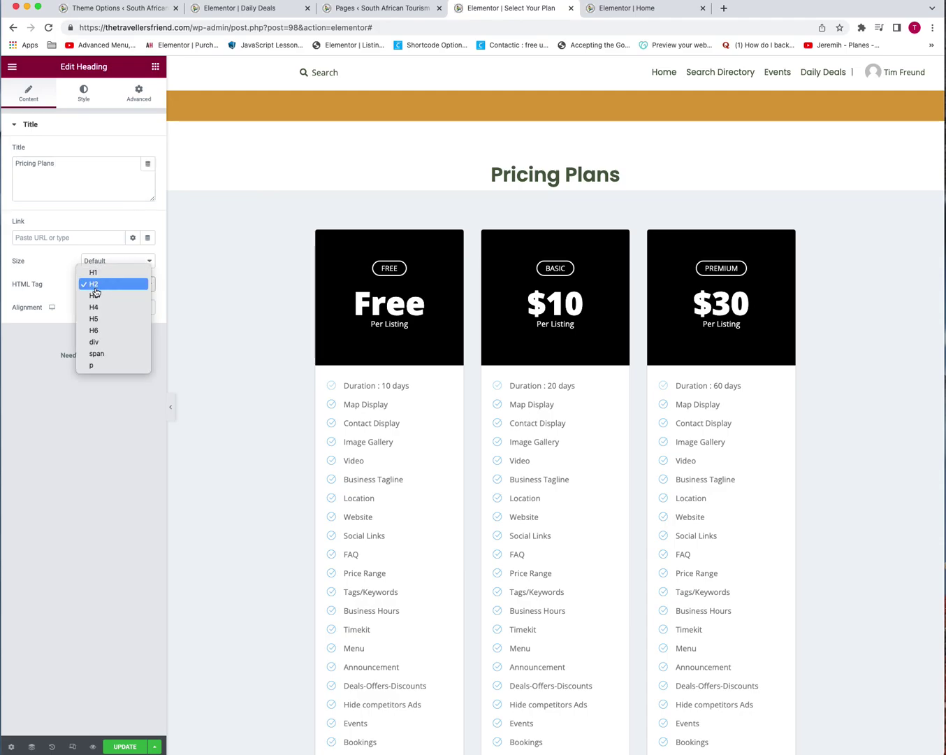
{"action": "left_click", "coordinate": [104, 274]}
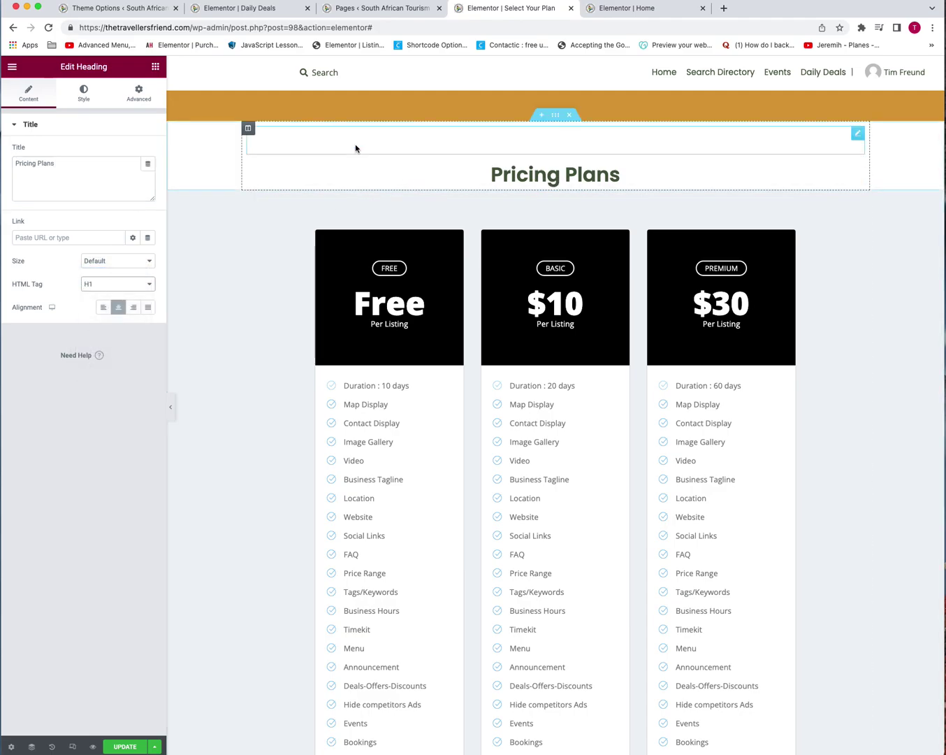
{"action": "left_click", "coordinate": [63, 174]}
{"action": "type", "text": "Select"}
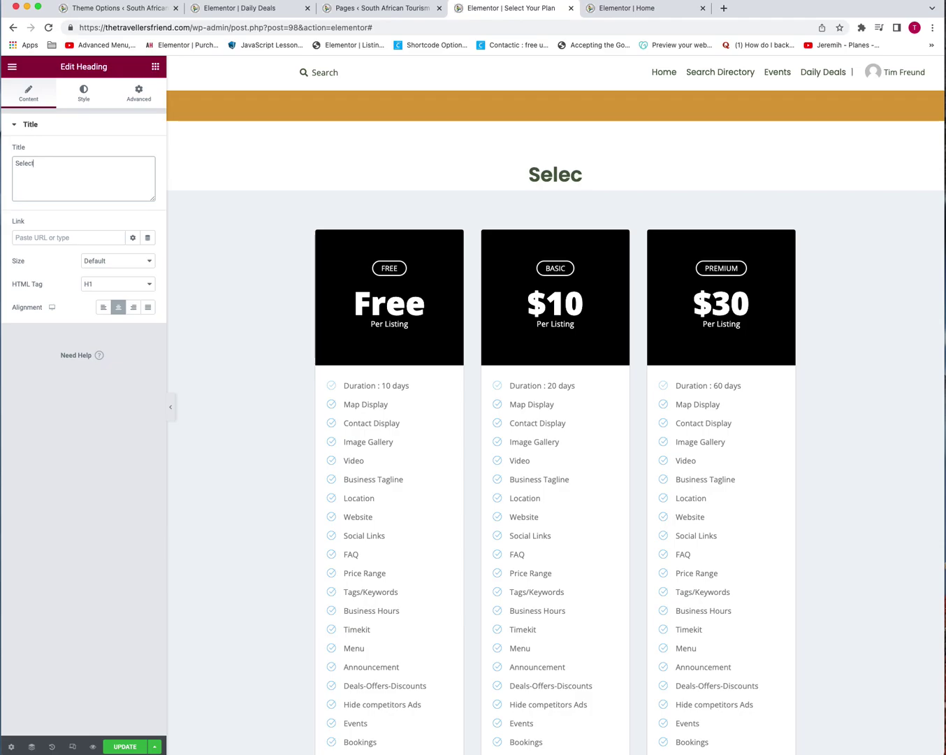
{"action": "type", "text": " Your Plan"}
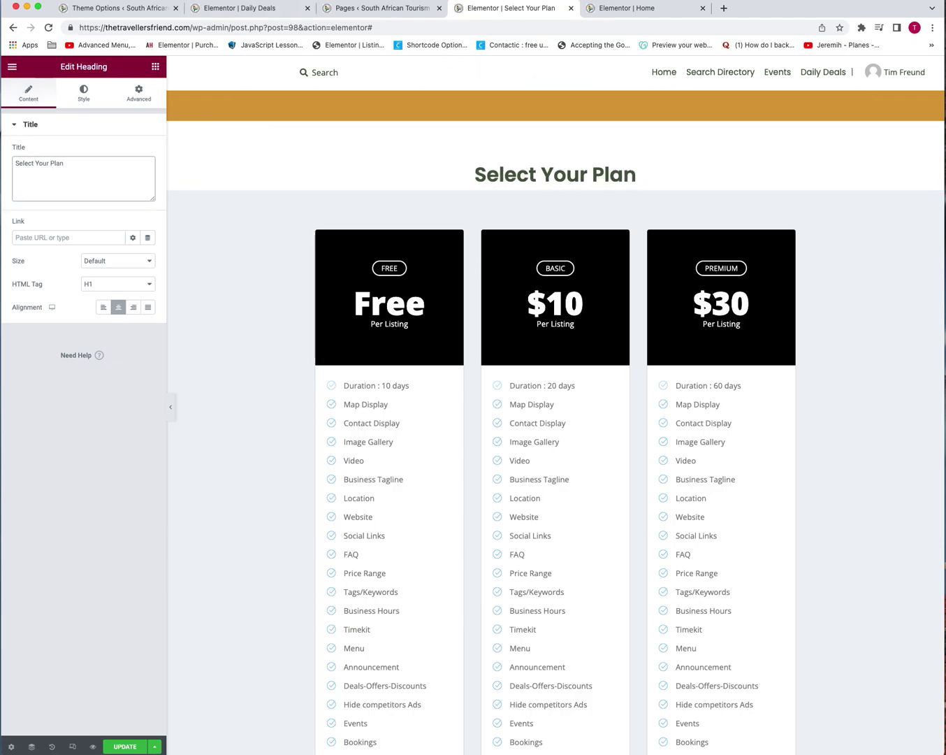
{"action": "left_click", "coordinate": [632, 8]}
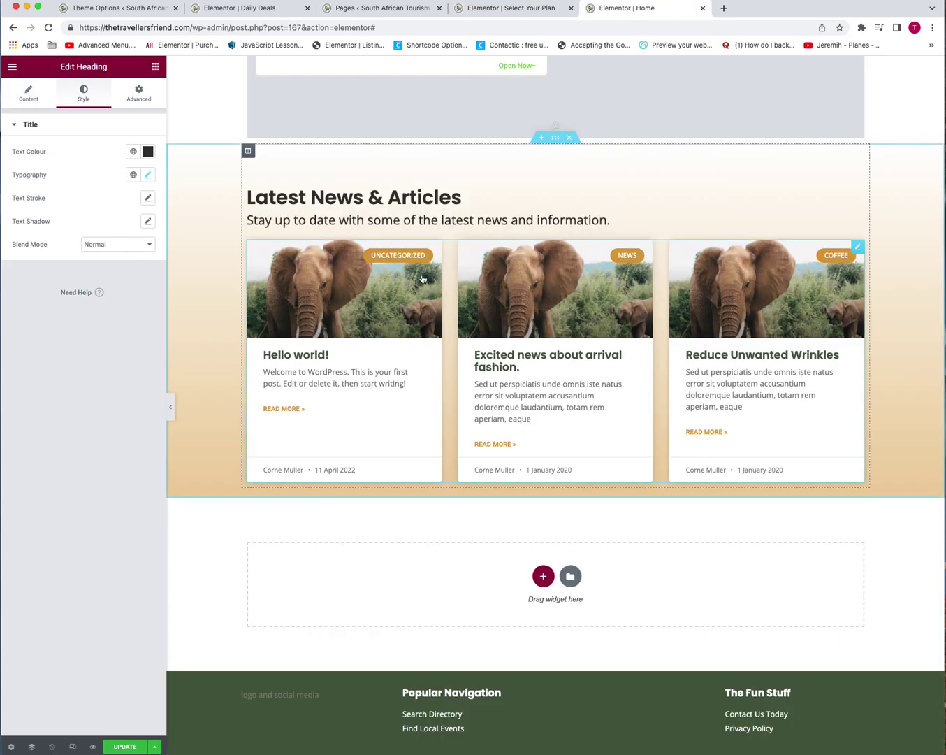
{"action": "right_click", "coordinate": [419, 220]}
{"action": "left_click", "coordinate": [454, 257]}
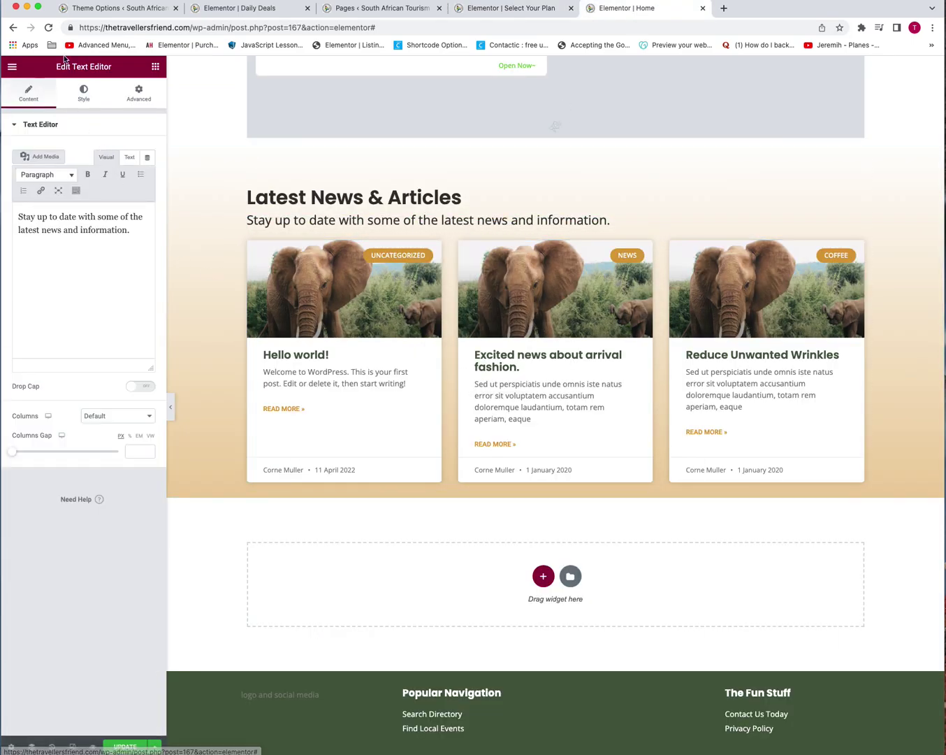
{"action": "left_click", "coordinate": [81, 93]}
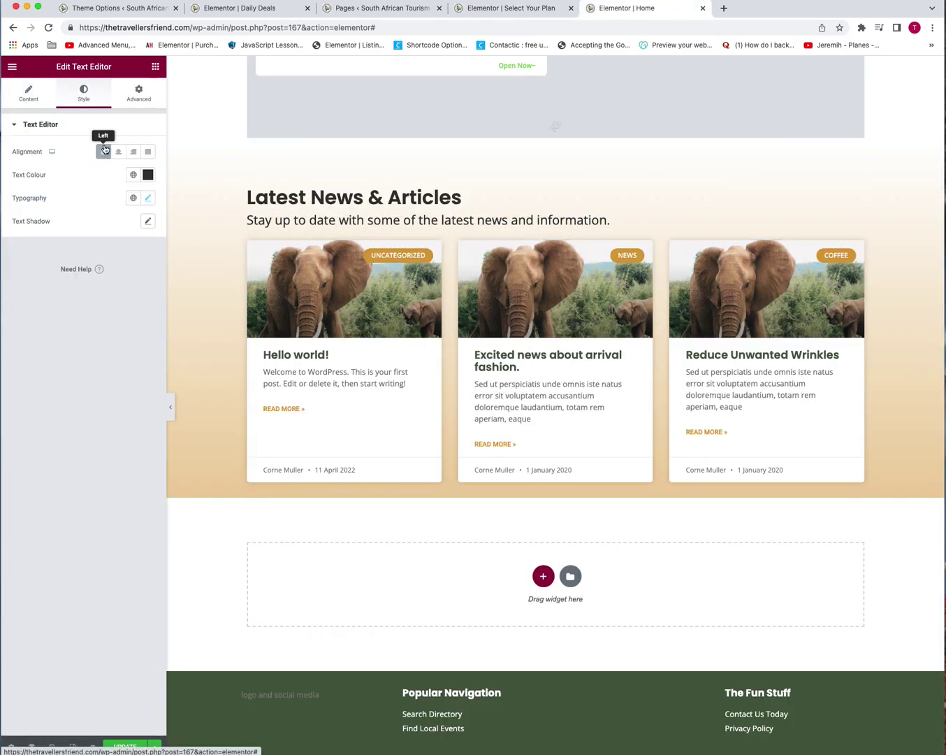
{"action": "left_click", "coordinate": [147, 199]}
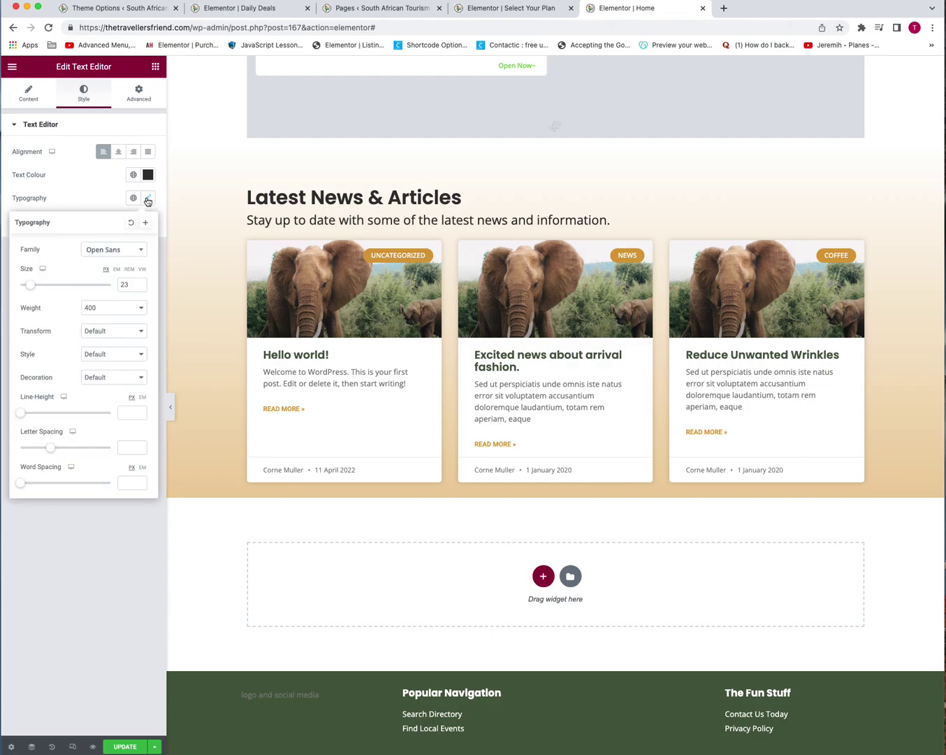
{"action": "left_click", "coordinate": [489, 8]}
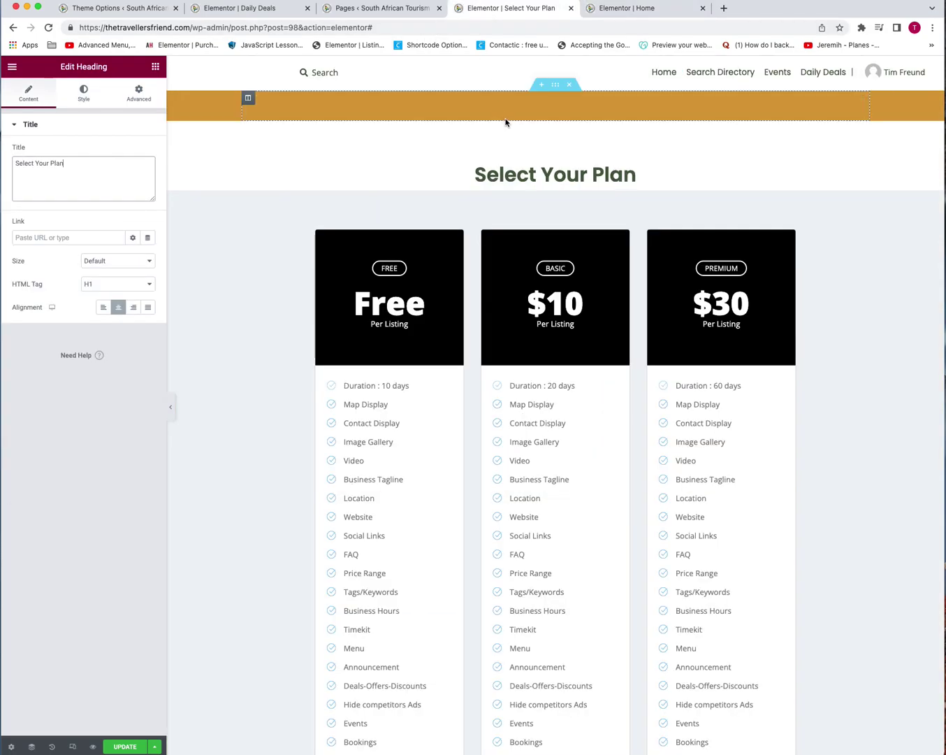
Add a Text Editor widget under the heading and trim its Lorem ipsum placeholder text
{"action": "left_click", "coordinate": [155, 66]}
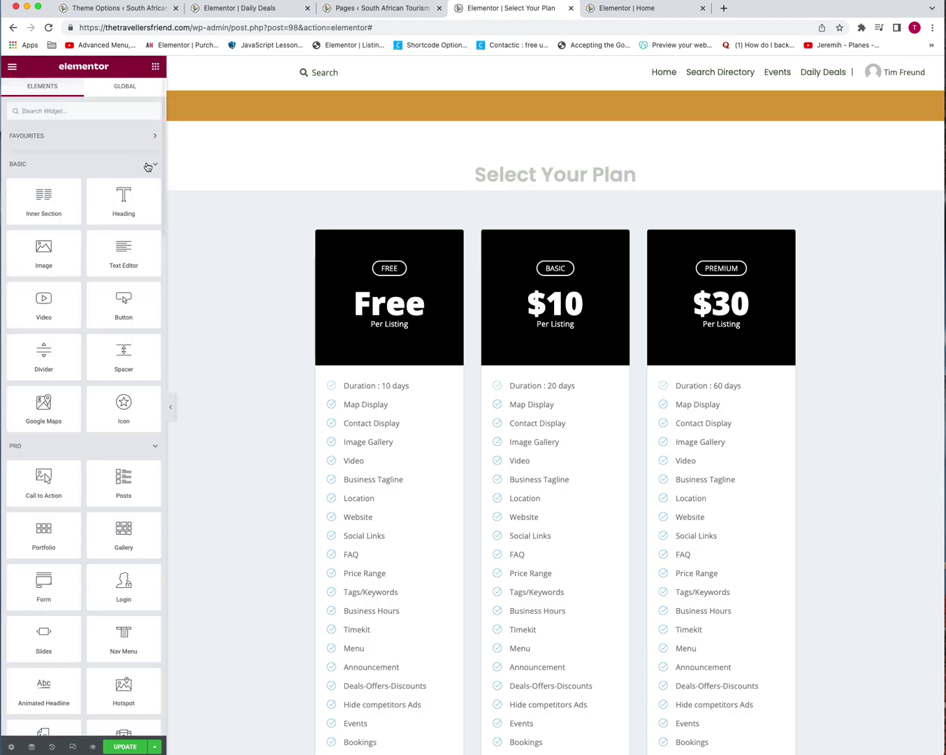
{"action": "left_click_drag", "start_coordinate": [124, 248], "coordinate": [503, 178]}
{"action": "left_click", "coordinate": [128, 158]}
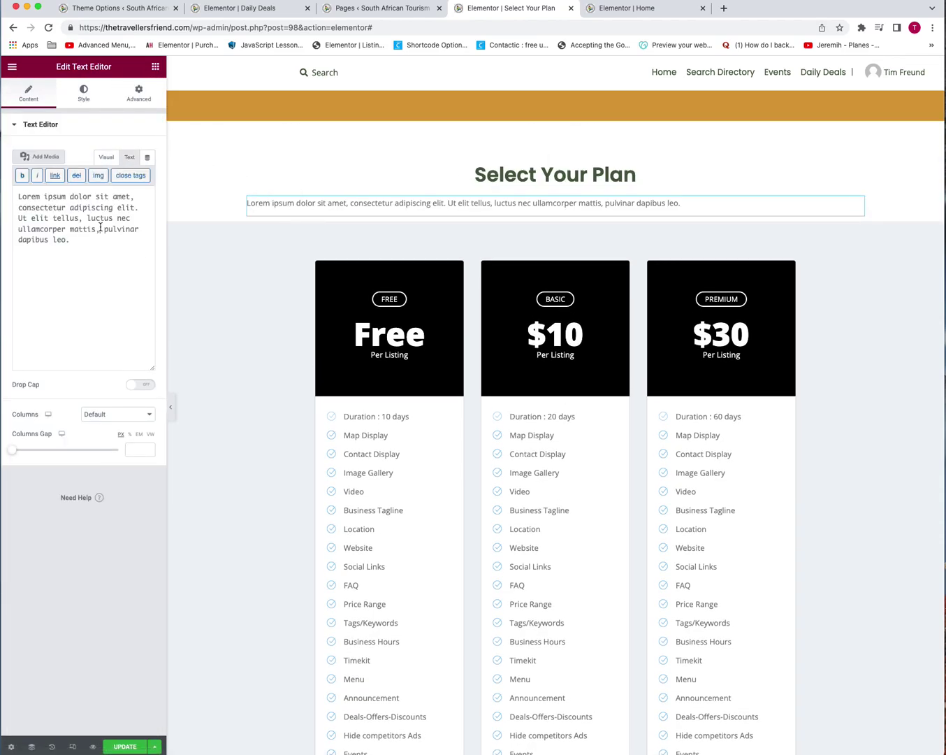
{"action": "left_click_drag", "start_coordinate": [87, 224], "coordinate": [95, 311]}
{"action": "key", "text": "BackSpace"}
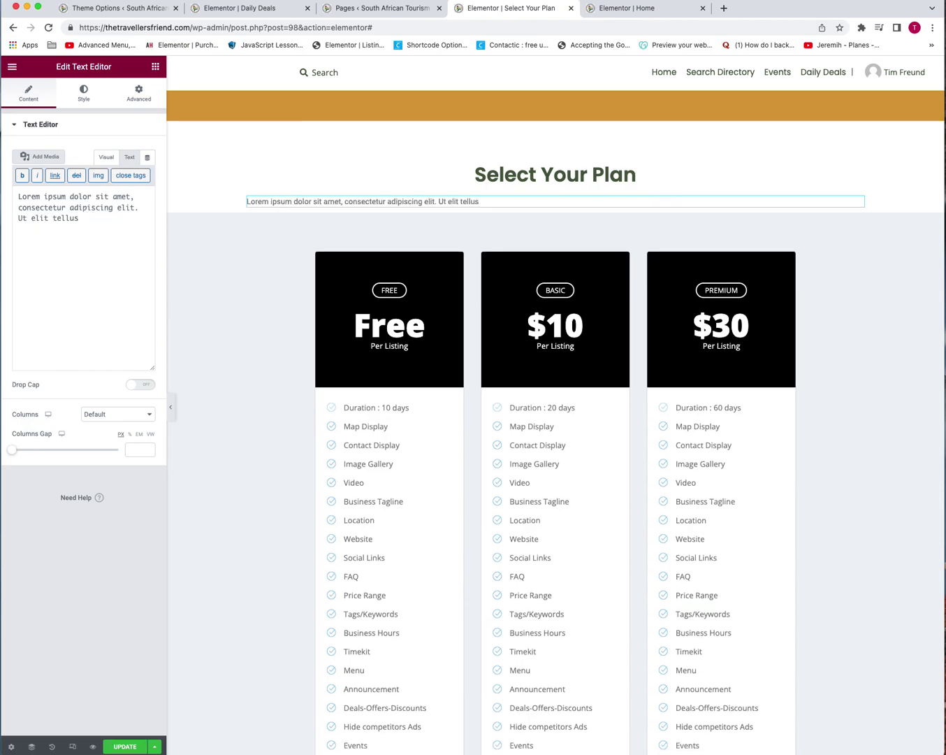
Centre the text, colour it Secondary, and set it in Open Sans at size 23
{"action": "left_click", "coordinate": [85, 98]}
{"action": "left_click", "coordinate": [118, 152]}
{"action": "left_click", "coordinate": [133, 176]}
{"action": "left_click", "coordinate": [40, 243]}
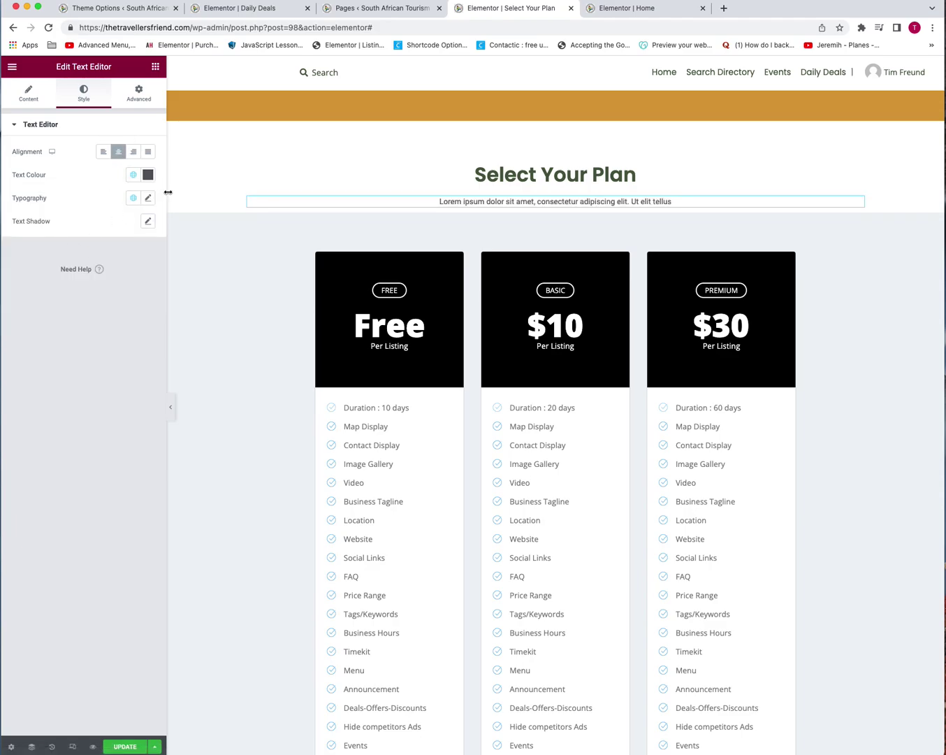
{"action": "left_click", "coordinate": [147, 199]}
{"action": "left_click", "coordinate": [130, 250]}
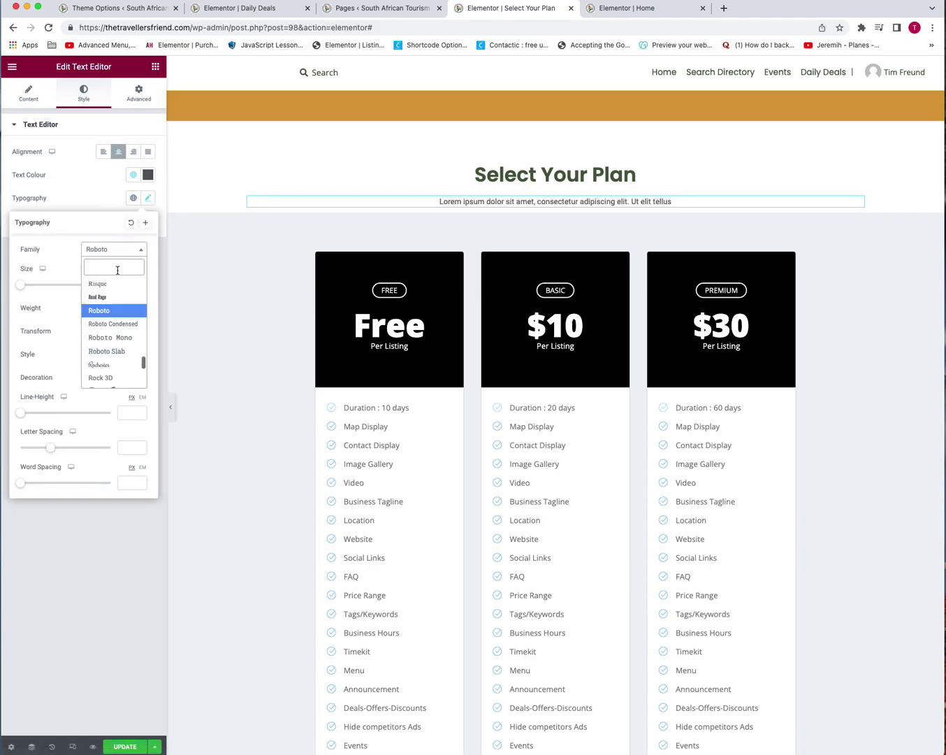
{"action": "type", "text": "open sans"}
{"action": "key", "text": "Return"}
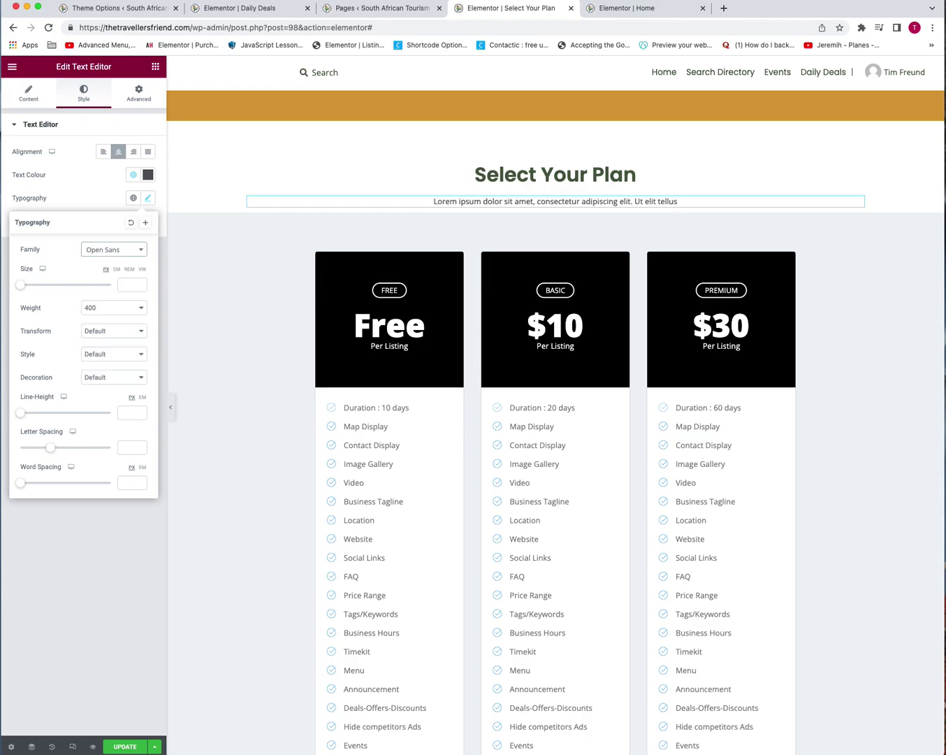
{"action": "type", "text": "23"}
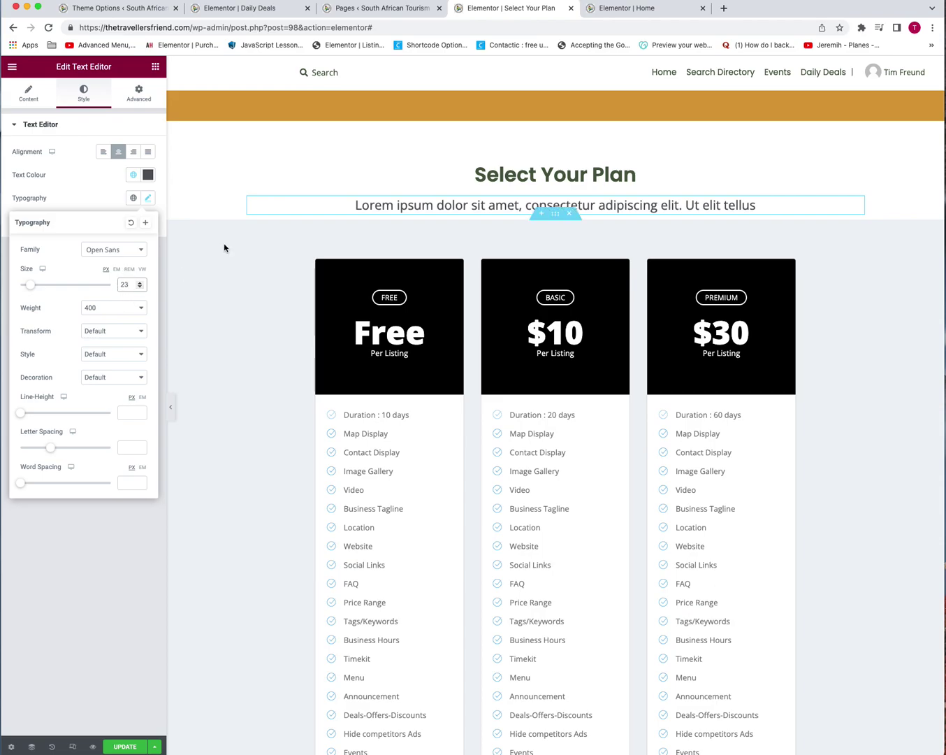
{"action": "right_click", "coordinate": [401, 211]}
Unlink the subtitle's margin values and set its top margin to -12
{"action": "left_click", "coordinate": [415, 217]}
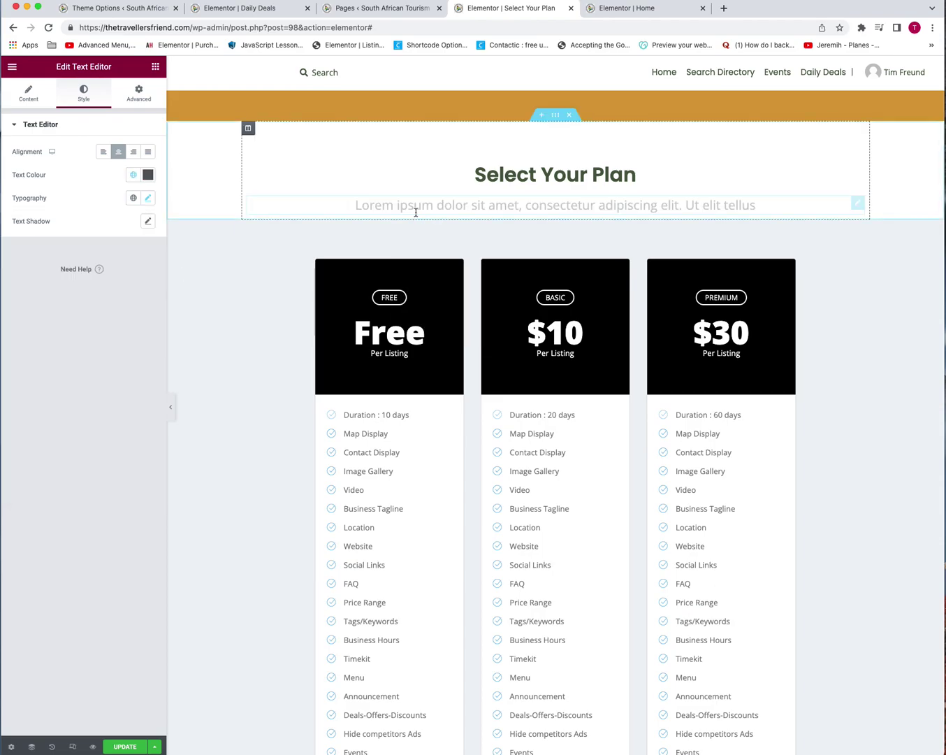
{"action": "right_click", "coordinate": [413, 203]}
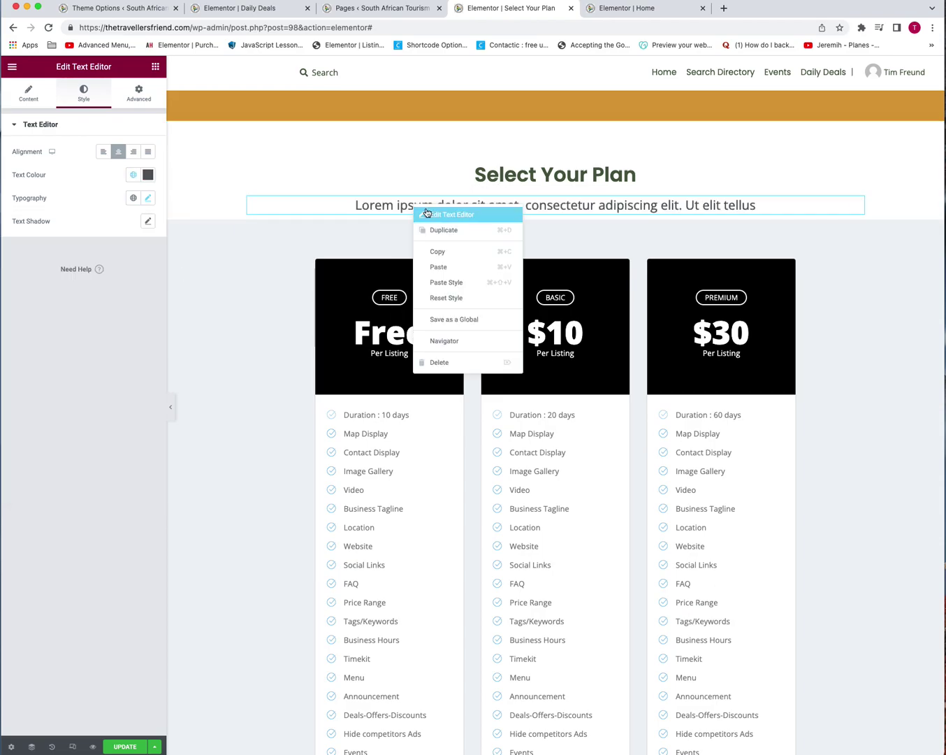
{"action": "left_click", "coordinate": [418, 209]}
{"action": "left_click", "coordinate": [138, 97]}
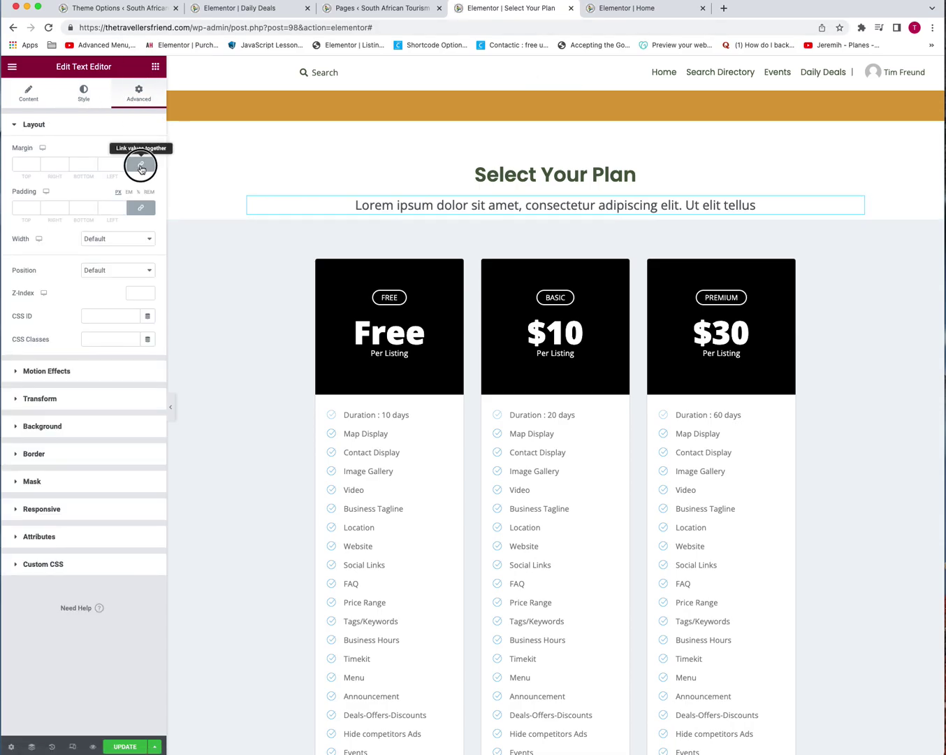
{"action": "left_click", "coordinate": [134, 165]}
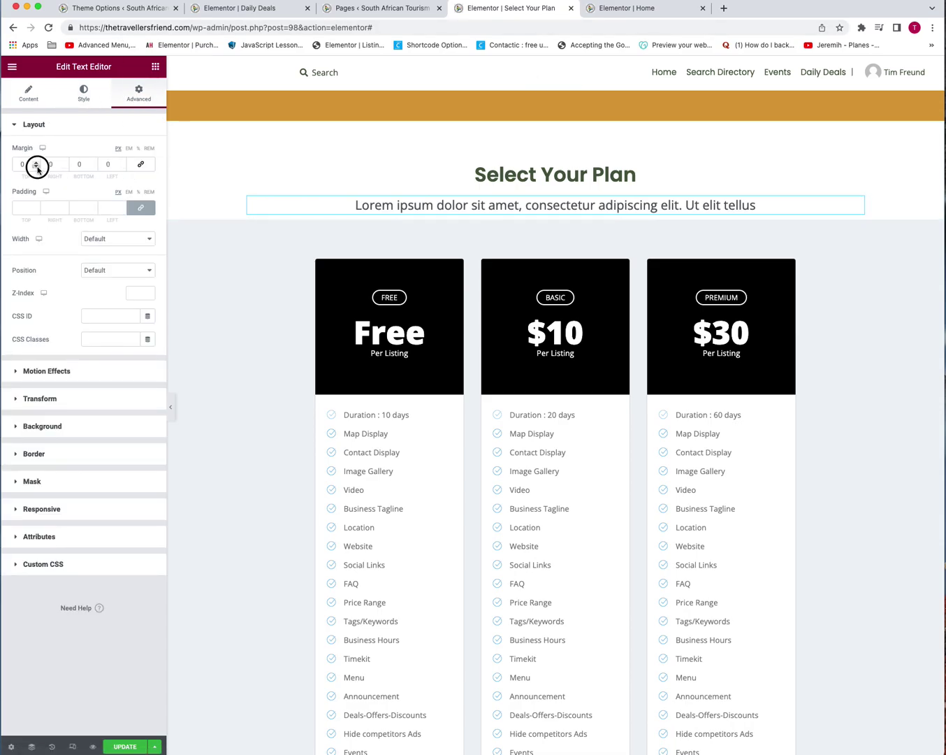
{"action": "left_click", "coordinate": [36, 168]}
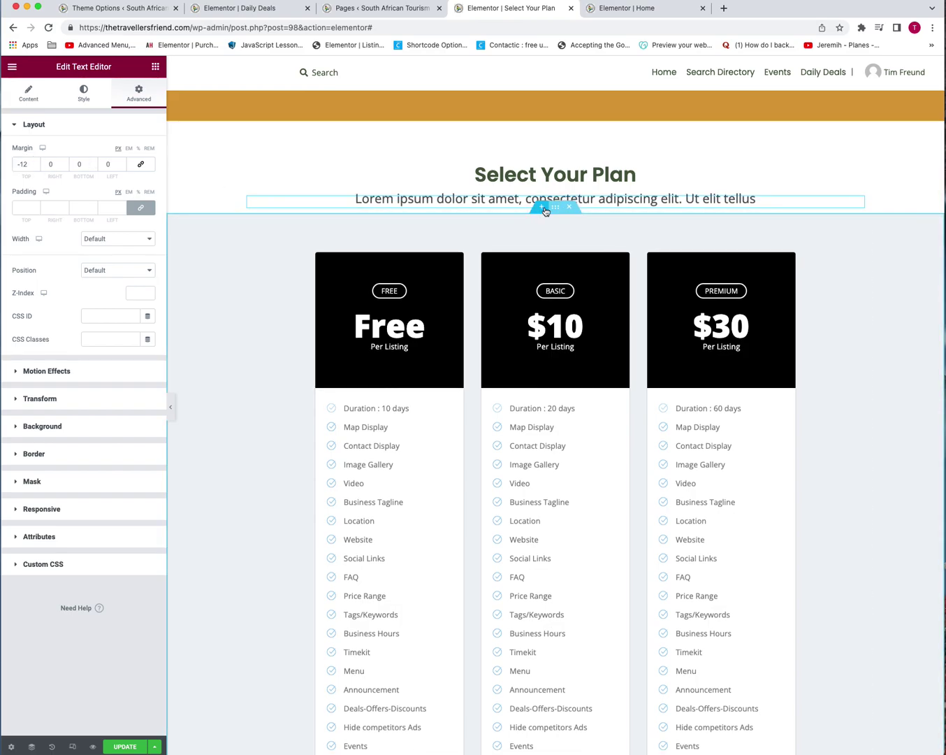
Add two empty single-column sections below the subtitle
{"action": "left_click", "coordinate": [543, 209]}
{"action": "left_click", "coordinate": [545, 262]}
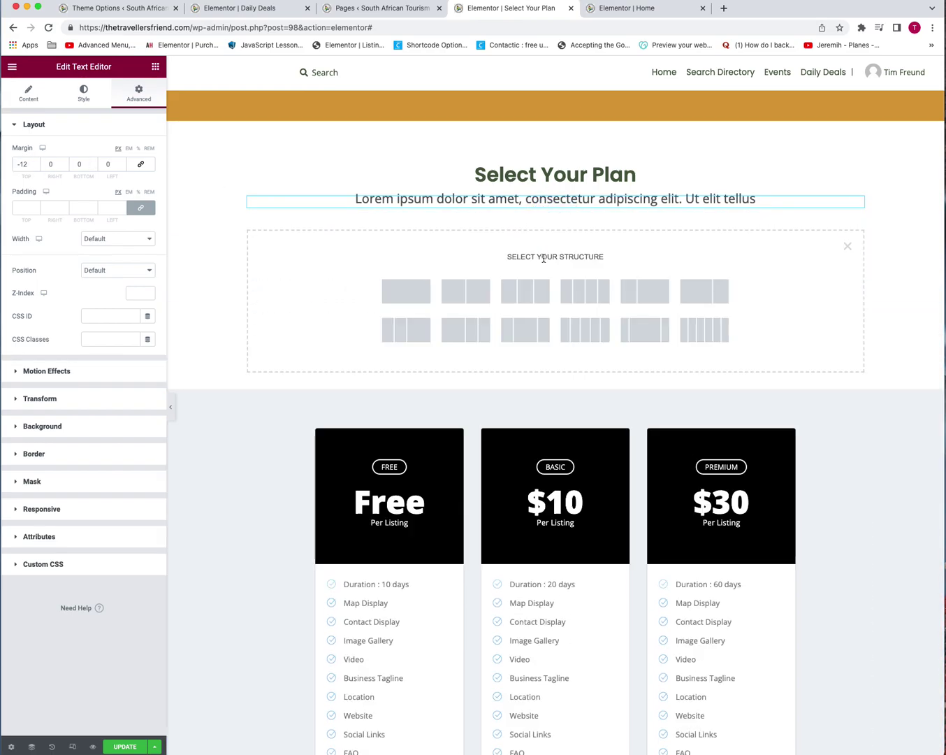
{"action": "left_click", "coordinate": [423, 288]}
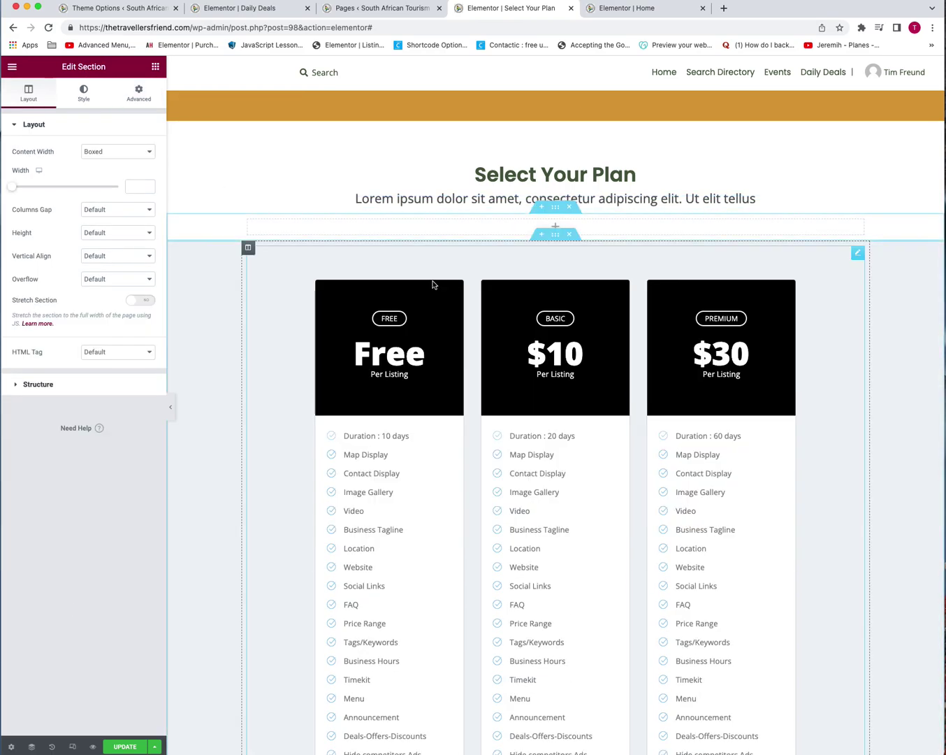
{"action": "left_click", "coordinate": [541, 236]}
{"action": "left_click", "coordinate": [543, 288]}
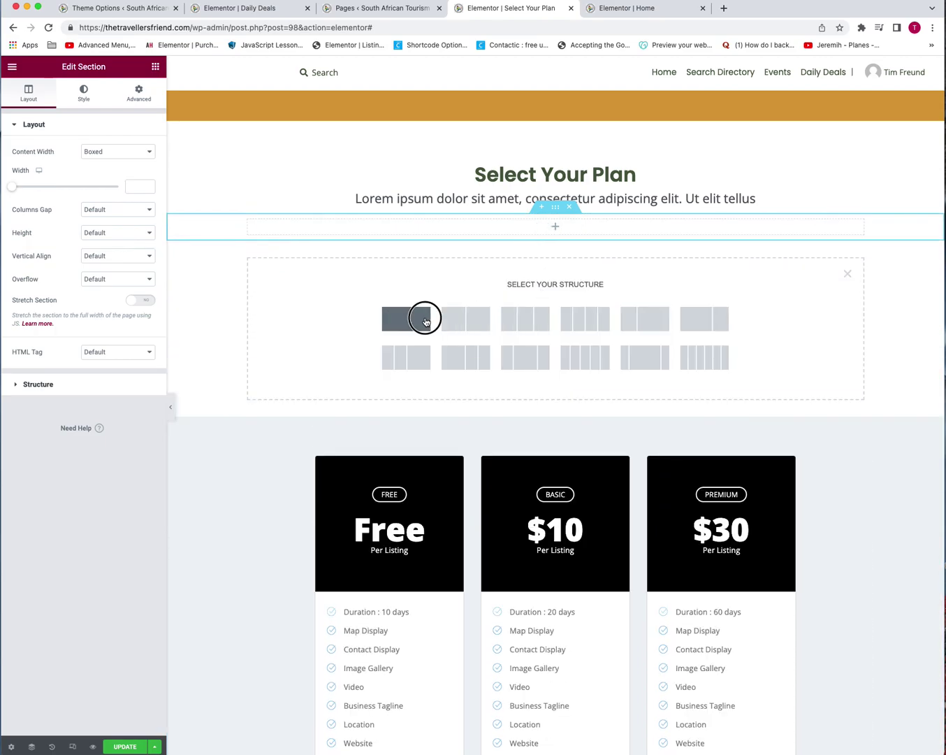
{"action": "left_click", "coordinate": [424, 321]}
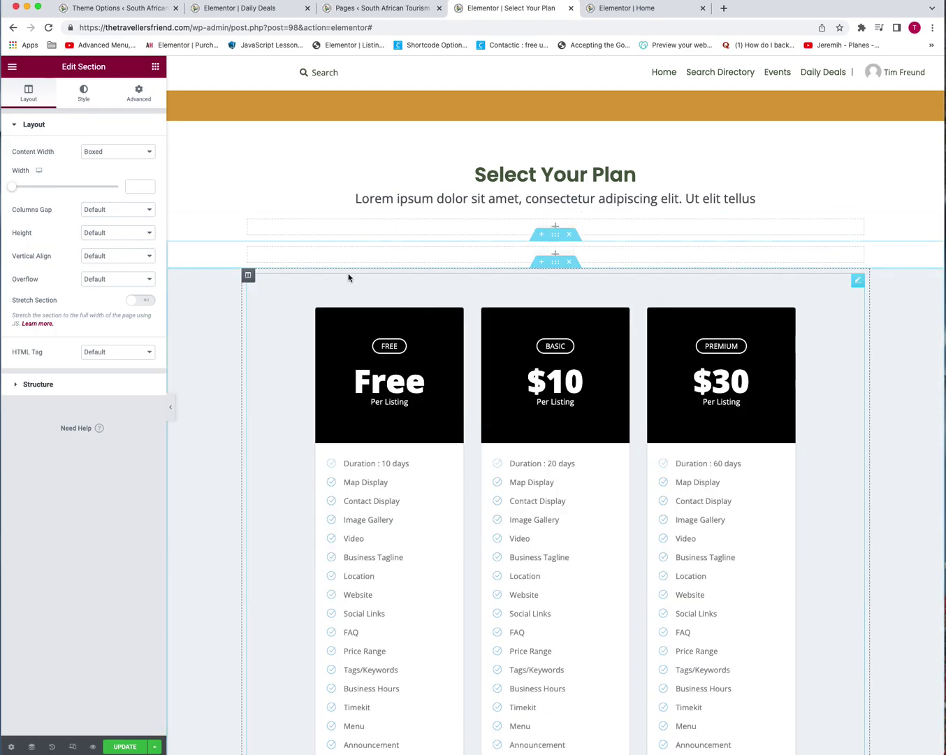
Put a 150 px Spacer in the lower section and update the page
{"action": "left_click", "coordinate": [155, 67]}
{"action": "left_click_drag", "start_coordinate": [124, 353], "coordinate": [384, 288]}
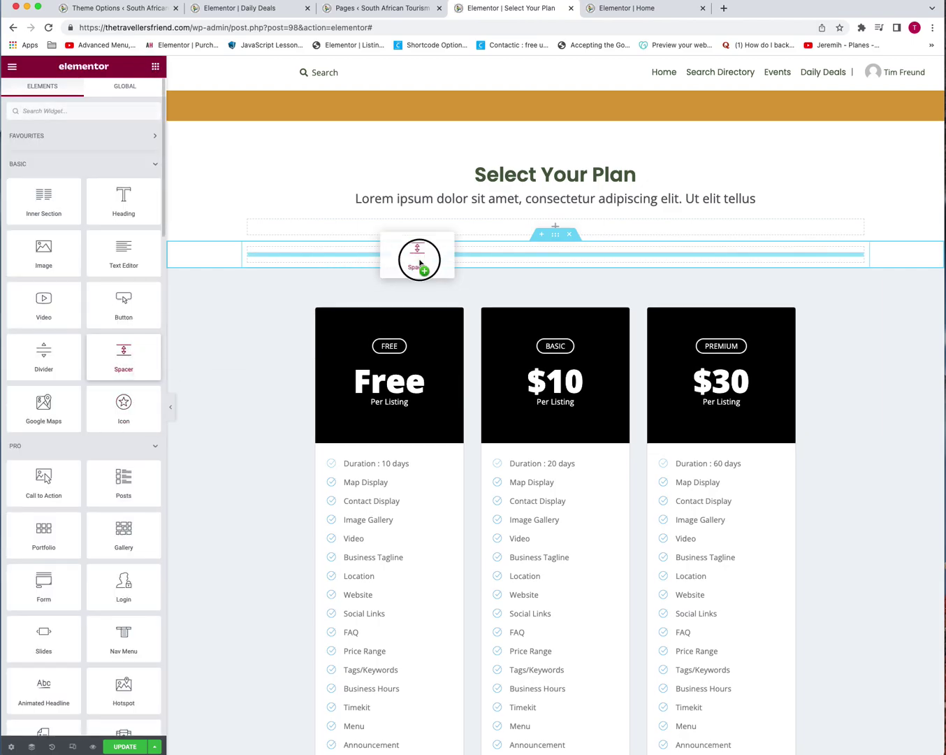
{"action": "left_click_drag", "start_coordinate": [419, 262], "coordinate": [420, 262]}
{"action": "double_click", "coordinate": [136, 164]}
{"action": "type", "text": "150"}
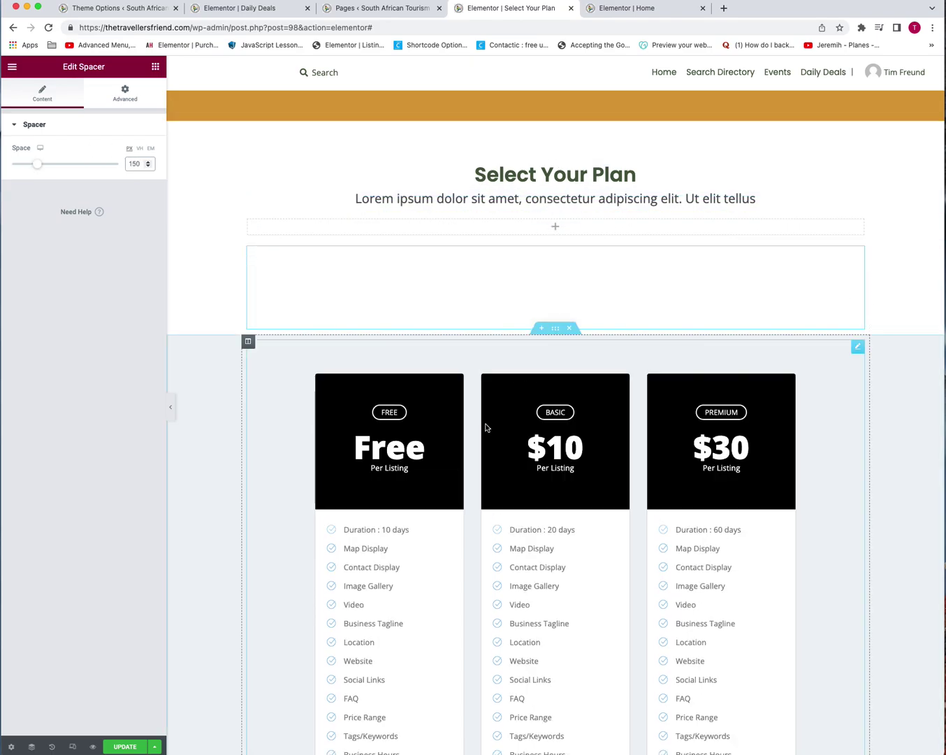
{"action": "scroll", "coordinate": [507, 374], "scroll_direction": "down", "scroll_amount": 8}
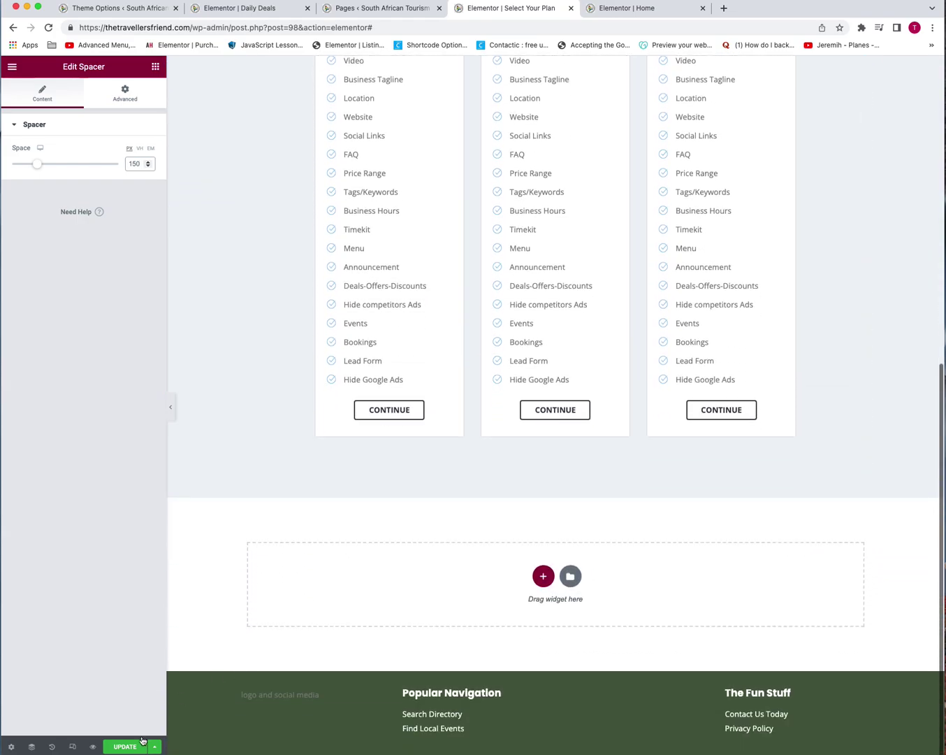
{"action": "left_click", "coordinate": [139, 743]}
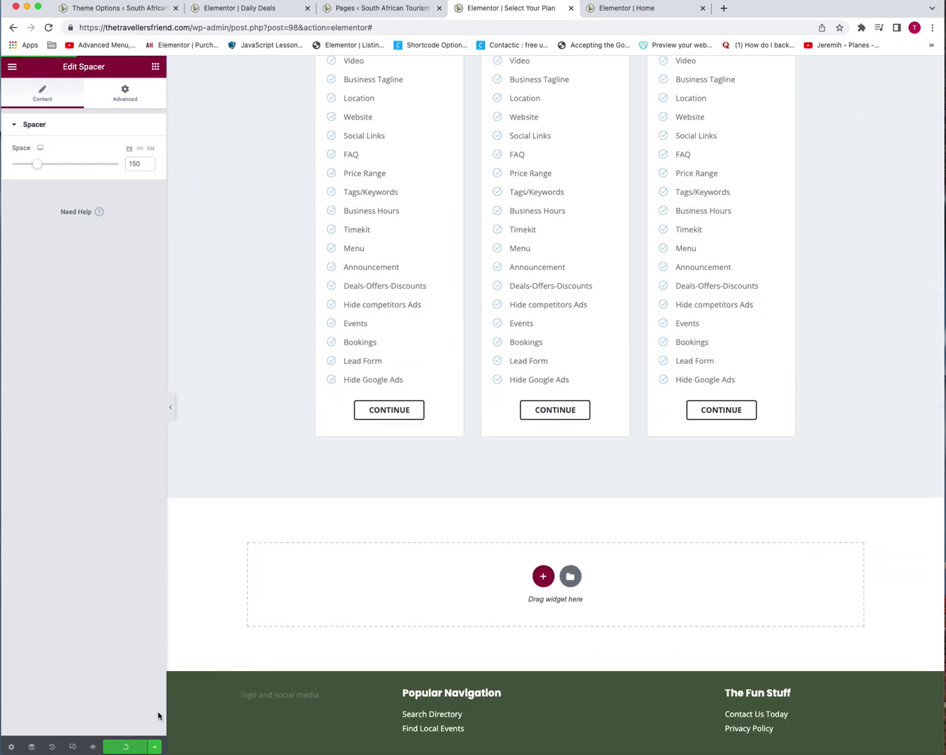
{"action": "scroll", "coordinate": [446, 470], "scroll_direction": "up", "scroll_amount": 8}
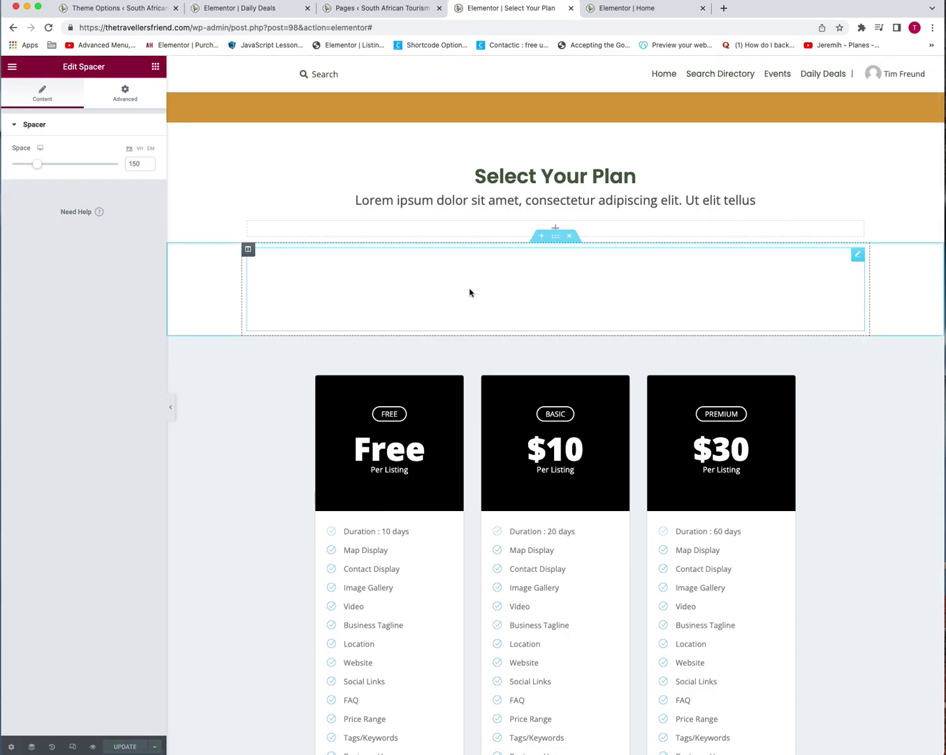
Add two new columns to the empty section above the spacer, making three columns
{"action": "left_click", "coordinate": [510, 230]}
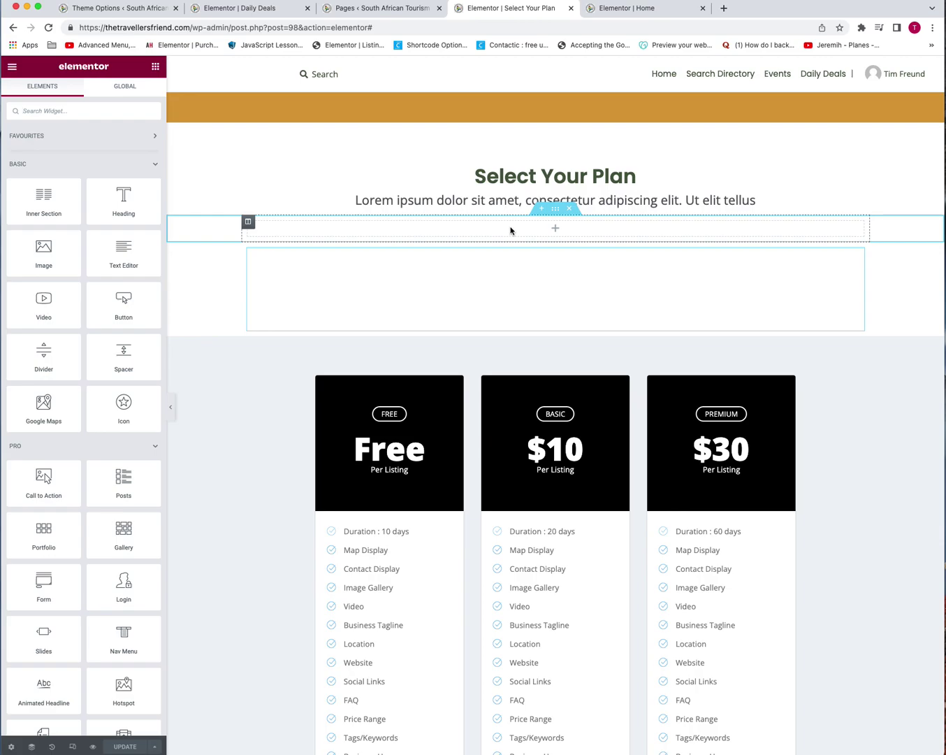
{"action": "right_click", "coordinate": [254, 226]}
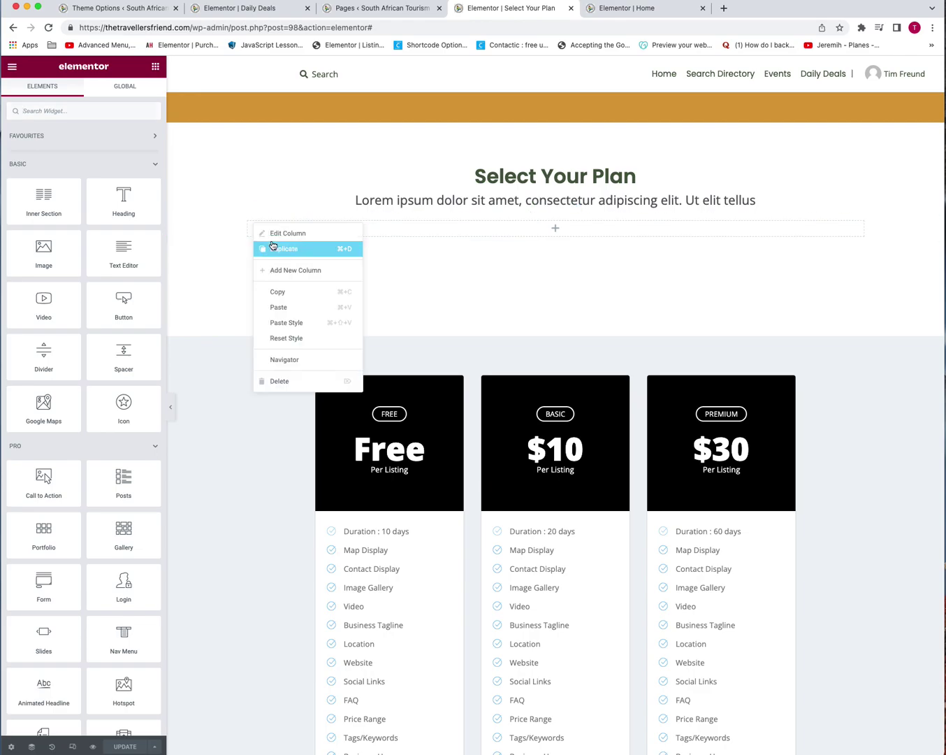
{"action": "left_click", "coordinate": [280, 271]}
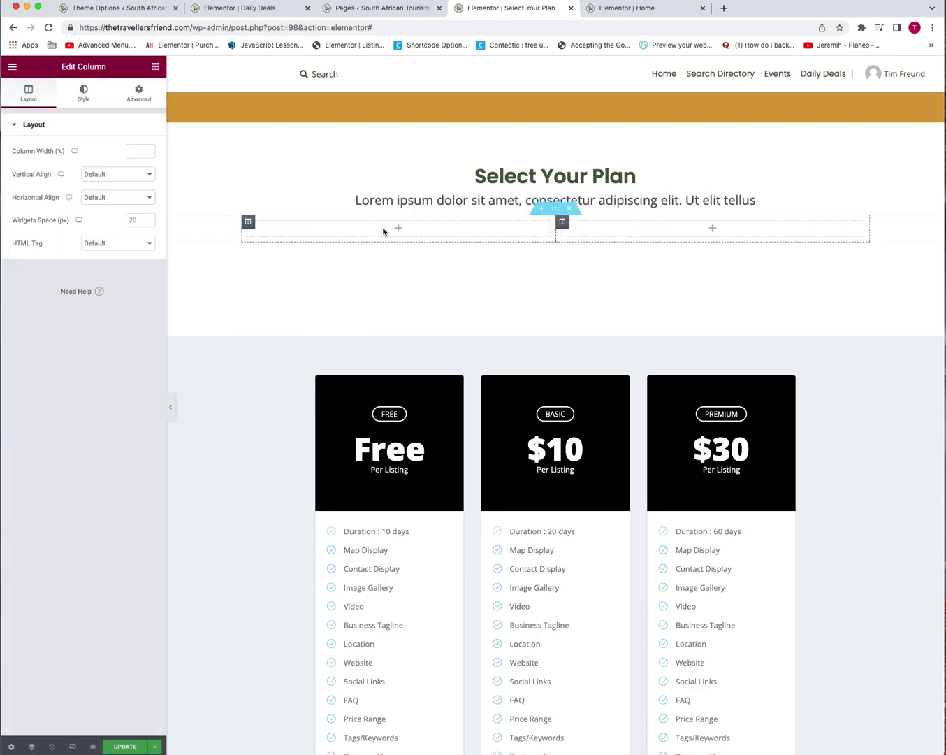
{"action": "right_click", "coordinate": [562, 222]}
{"action": "left_click", "coordinate": [598, 272]}
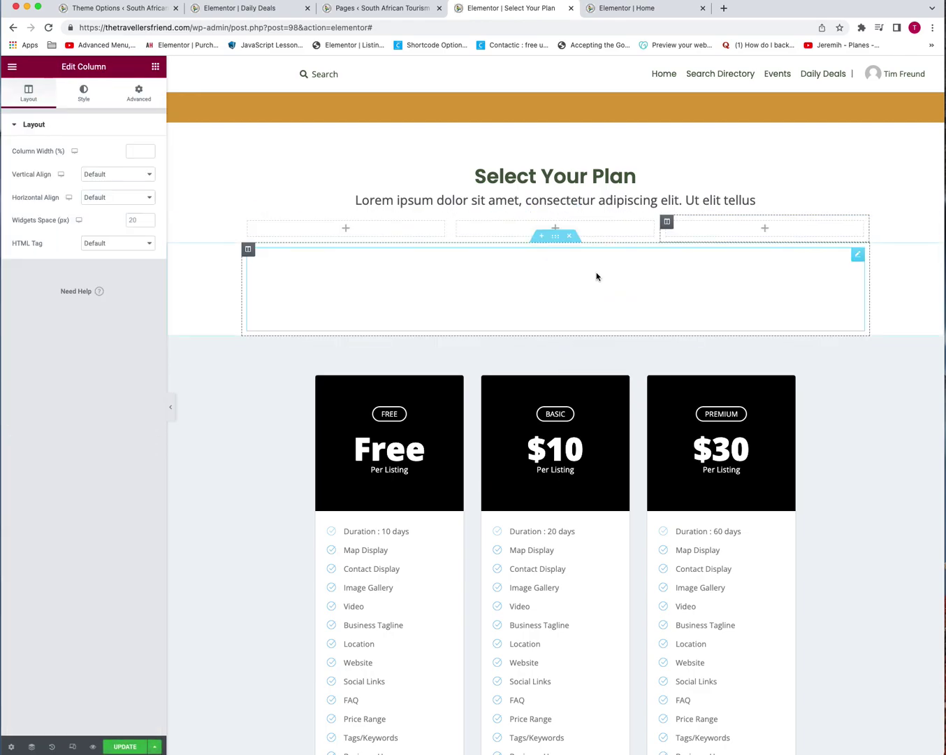
Copy the Select Your Plan heading and paste it into the first column
{"action": "right_click", "coordinate": [547, 173]}
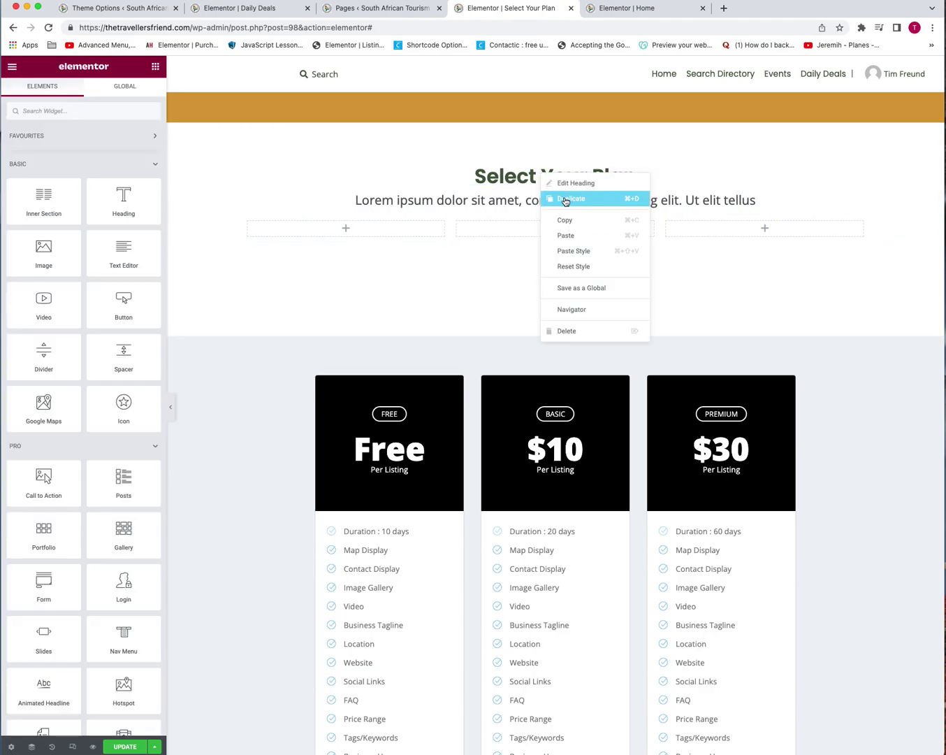
{"action": "left_click", "coordinate": [557, 212]}
{"action": "right_click", "coordinate": [399, 240]}
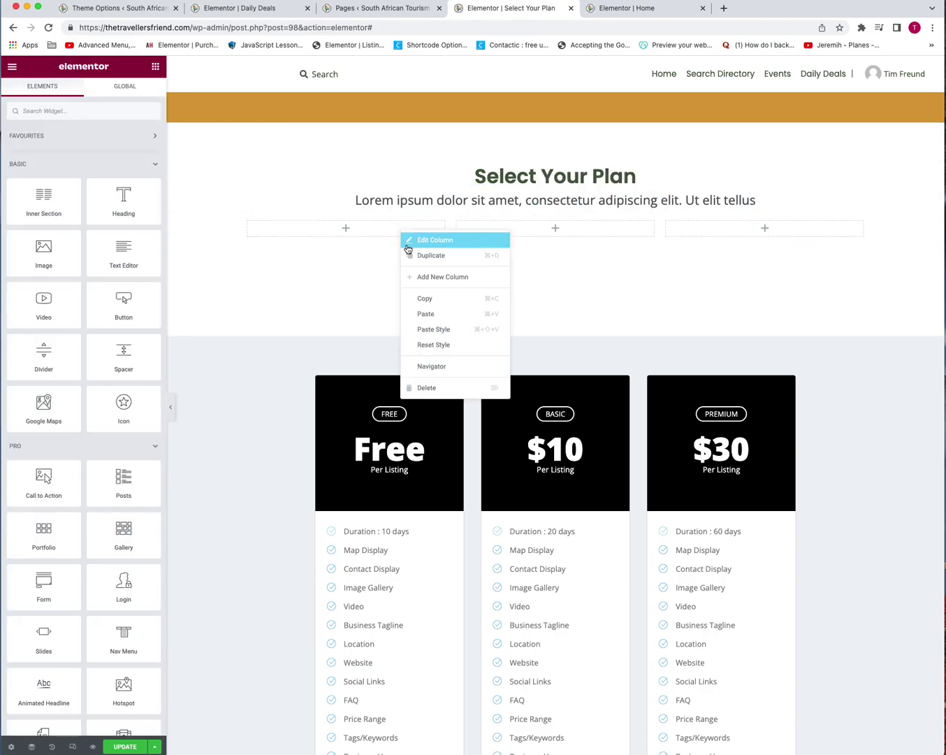
{"action": "left_click", "coordinate": [429, 312]}
Make the pasted heading an H3 at size 30 reading 'Free Plan'
{"action": "left_click", "coordinate": [97, 287]}
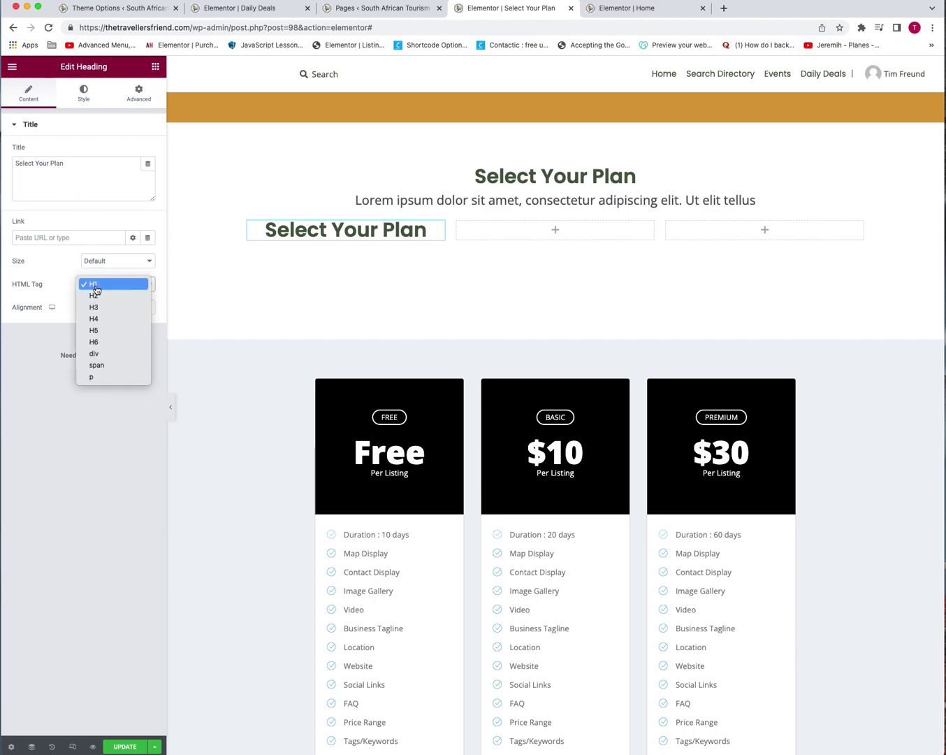
{"action": "left_click", "coordinate": [101, 307]}
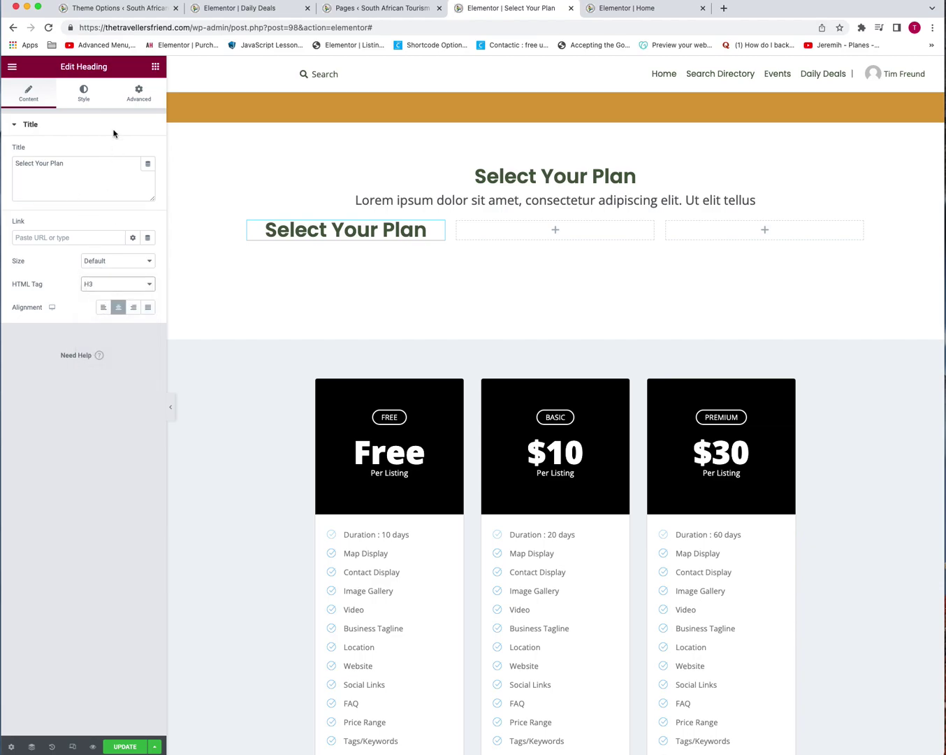
{"action": "left_click", "coordinate": [84, 93]}
{"action": "left_click", "coordinate": [147, 176]}
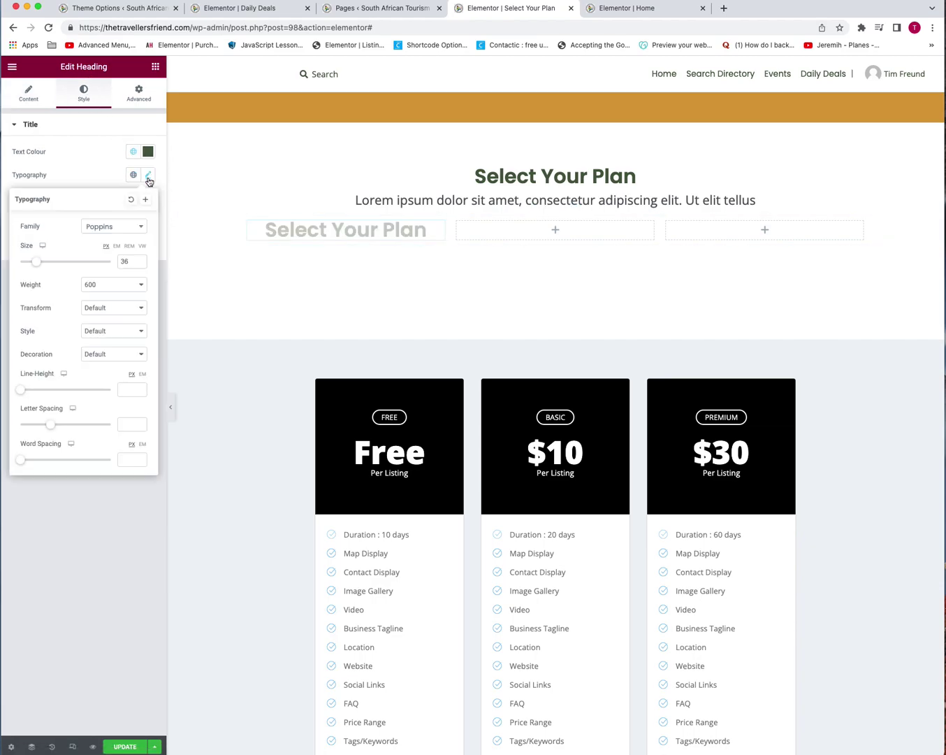
{"action": "key", "text": "Down"}
{"action": "key", "text": "Down"}
{"action": "key", "text": "Down"}
{"action": "key", "text": "Down"}
{"action": "key", "text": "Down"}
{"action": "key", "text": "Down"}
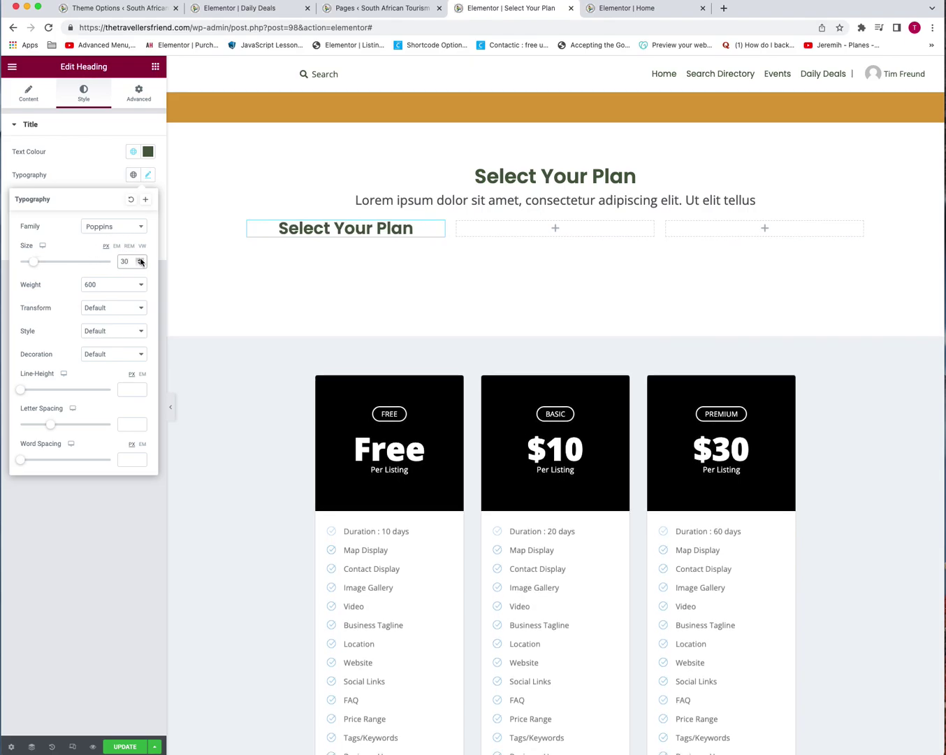
{"action": "left_click", "coordinate": [147, 175]}
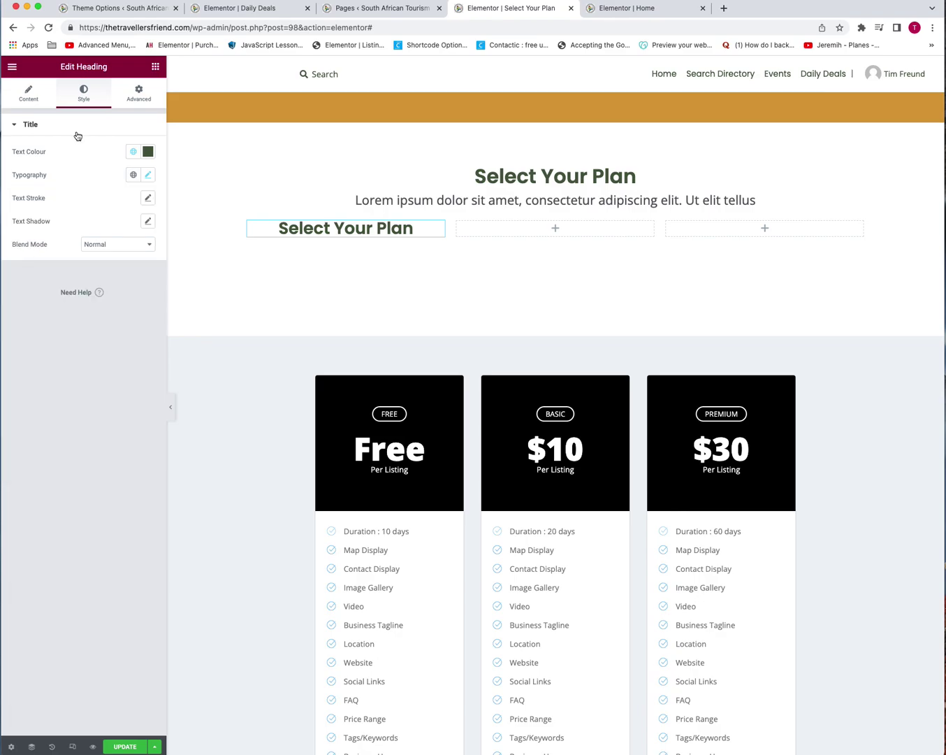
{"action": "left_click", "coordinate": [24, 88]}
{"action": "left_click_drag", "start_coordinate": [61, 163], "coordinate": [16, 163]}
{"action": "type", "text": "Fre"}
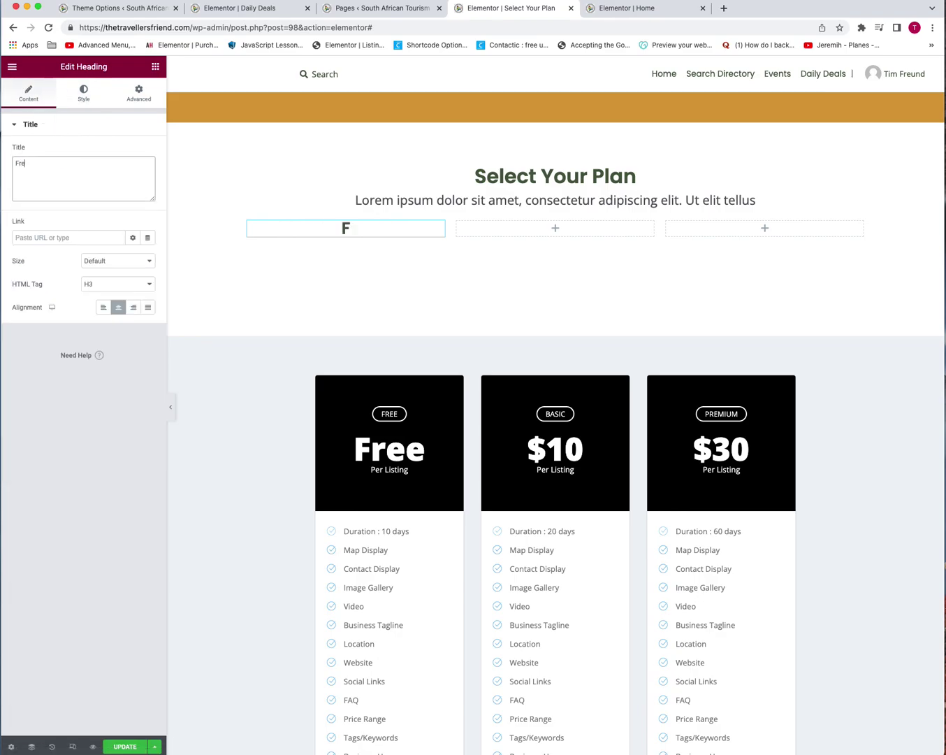
{"action": "type", "text": "e Plan"}
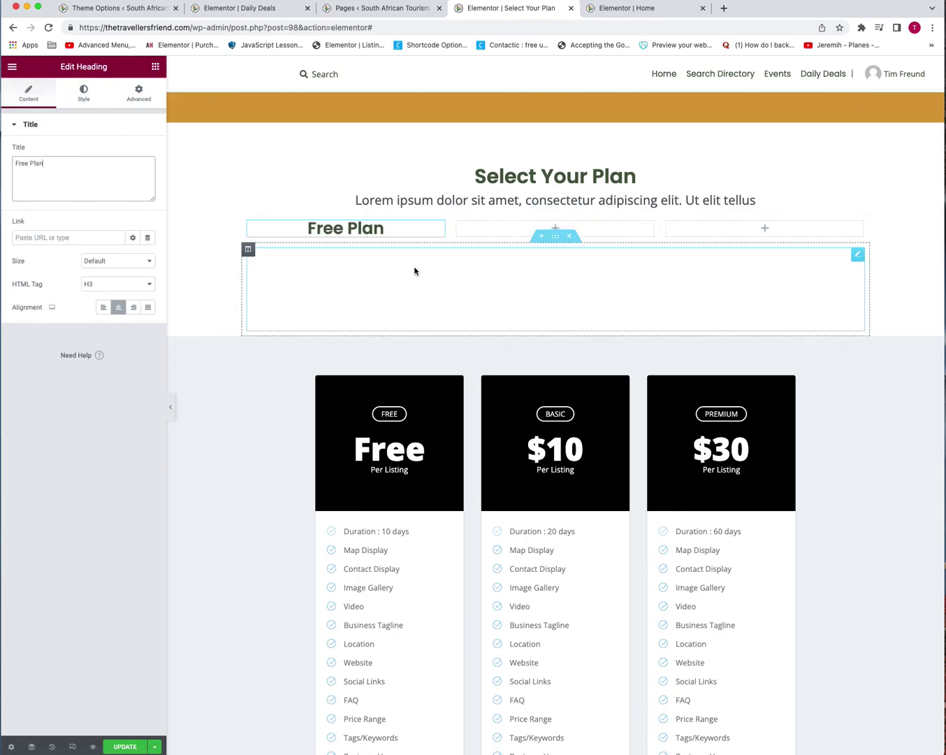
Duplicate the heading as a '$0' price and retitle the top one 'Trial Package'
{"action": "right_click", "coordinate": [328, 229]}
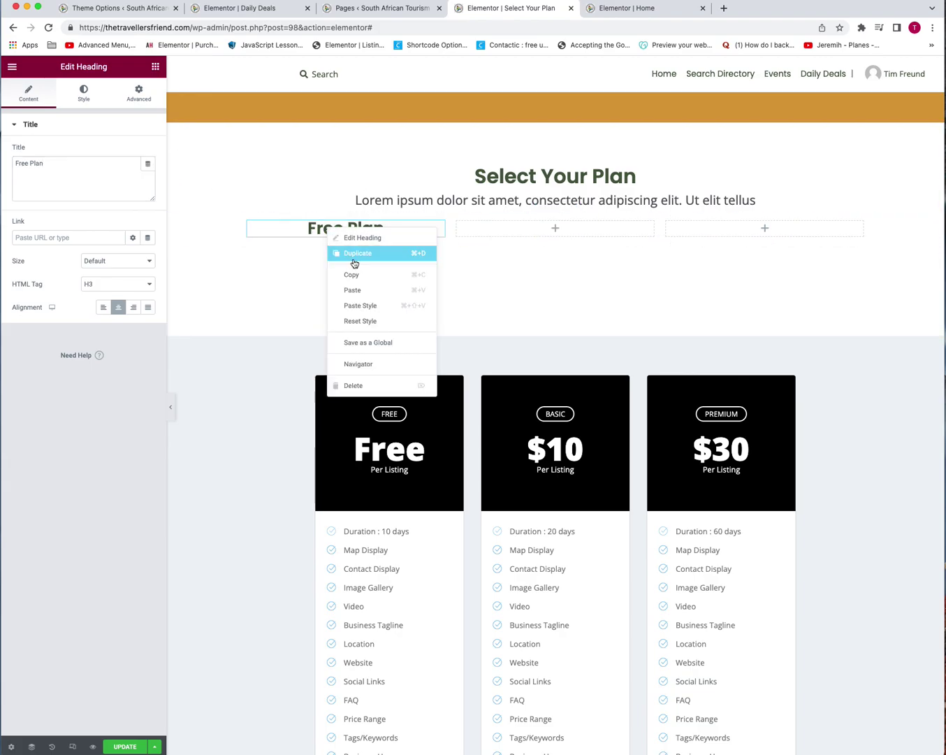
{"action": "left_click", "coordinate": [353, 253]}
{"action": "triple_click", "coordinate": [50, 164]}
{"action": "type", "text": "$0"}
{"action": "key", "text": "BackSpace"}
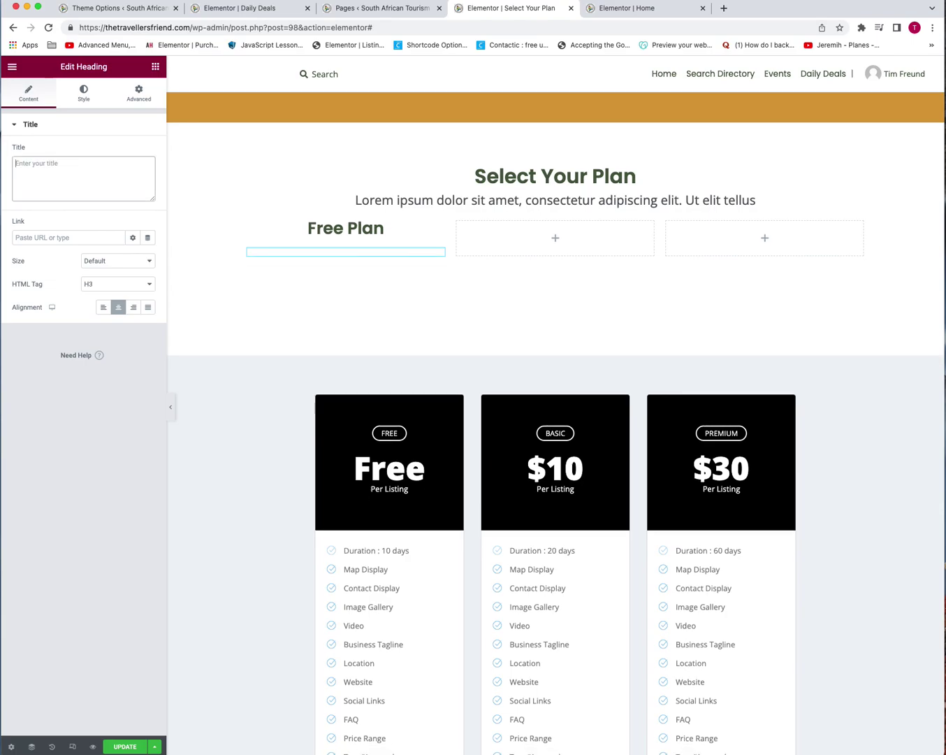
{"action": "type", "text": "$0"}
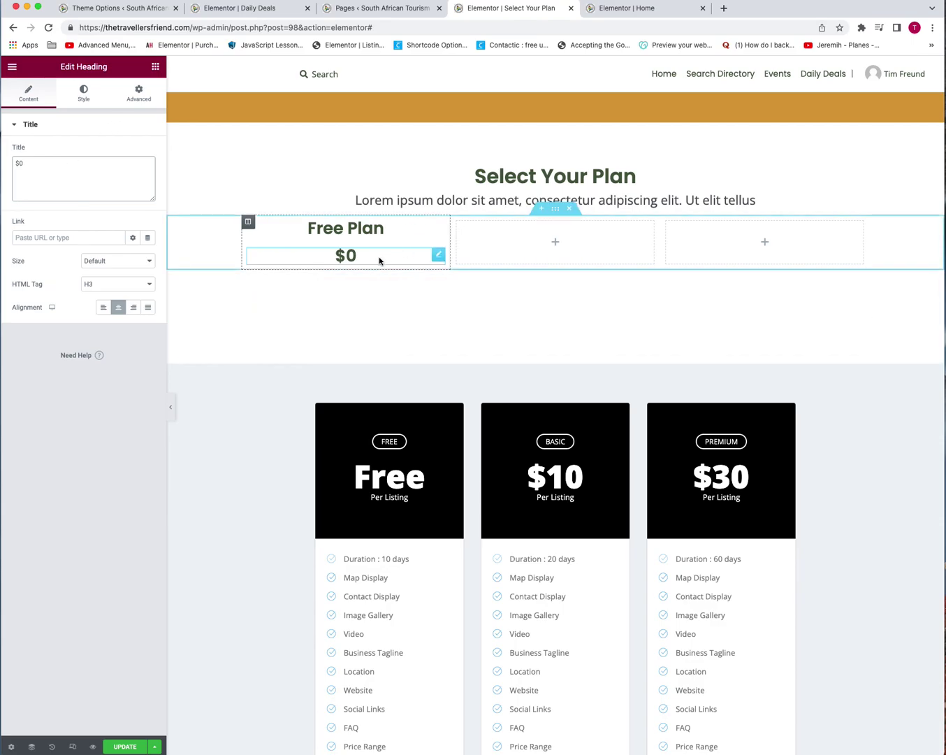
{"action": "right_click", "coordinate": [348, 230]}
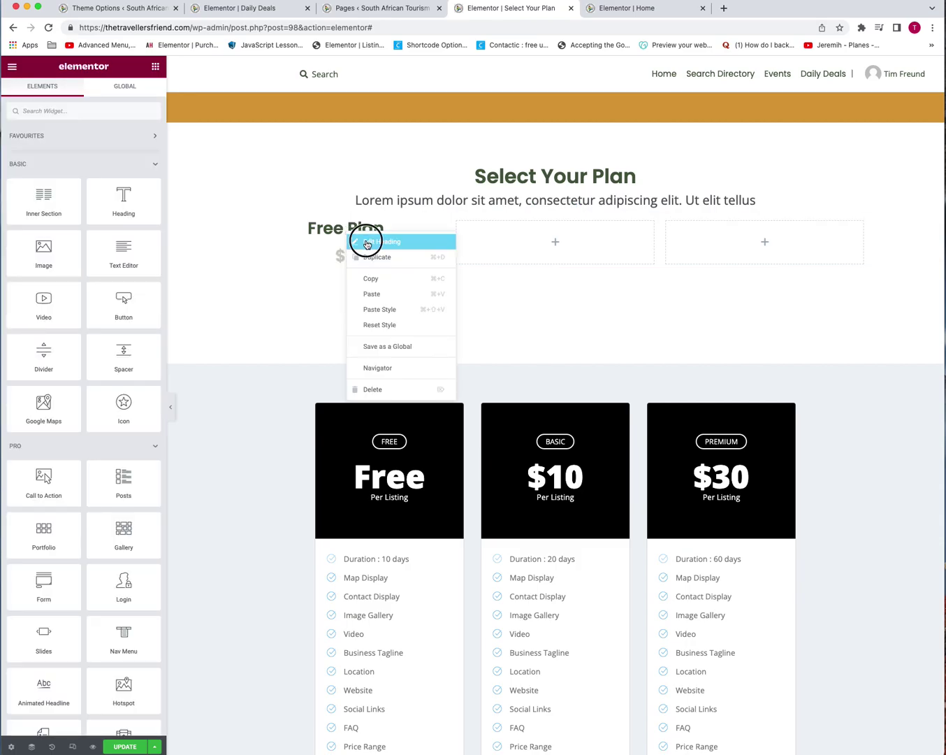
{"action": "left_click", "coordinate": [367, 238]}
{"action": "left_click", "coordinate": [128, 178]}
{"action": "key", "text": "shift+alt+Left"}
{"action": "key", "text": "shift+alt+Left"}
{"action": "type", "text": "Trial Package"}
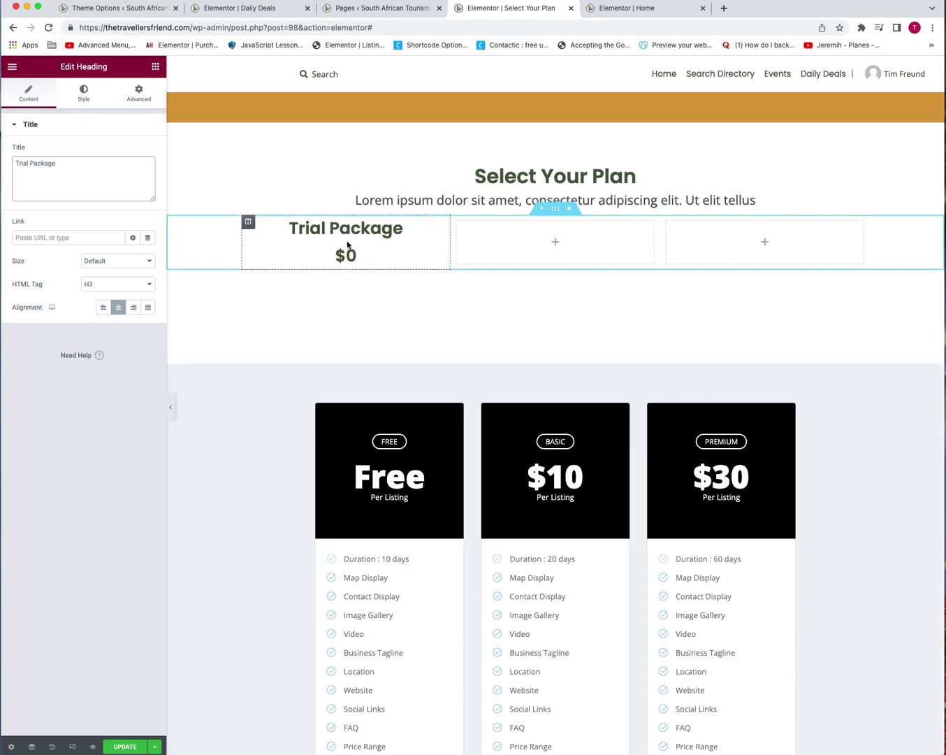
Search 'icon list' and place an Icon List widget under the $0 price
{"action": "left_click", "coordinate": [155, 68]}
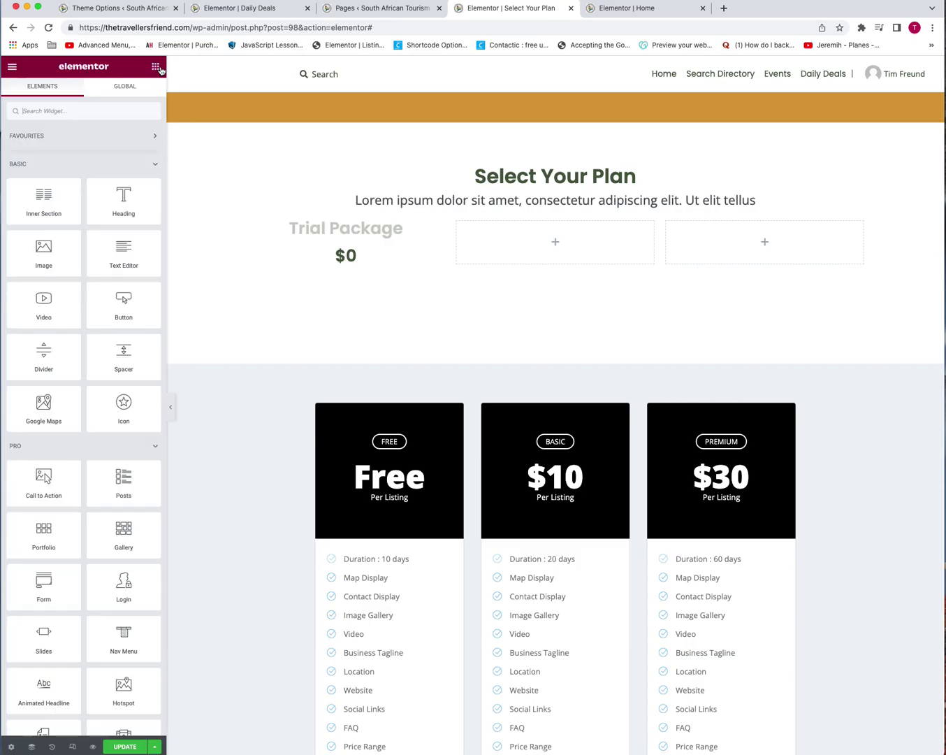
{"action": "type", "text": "icon list"}
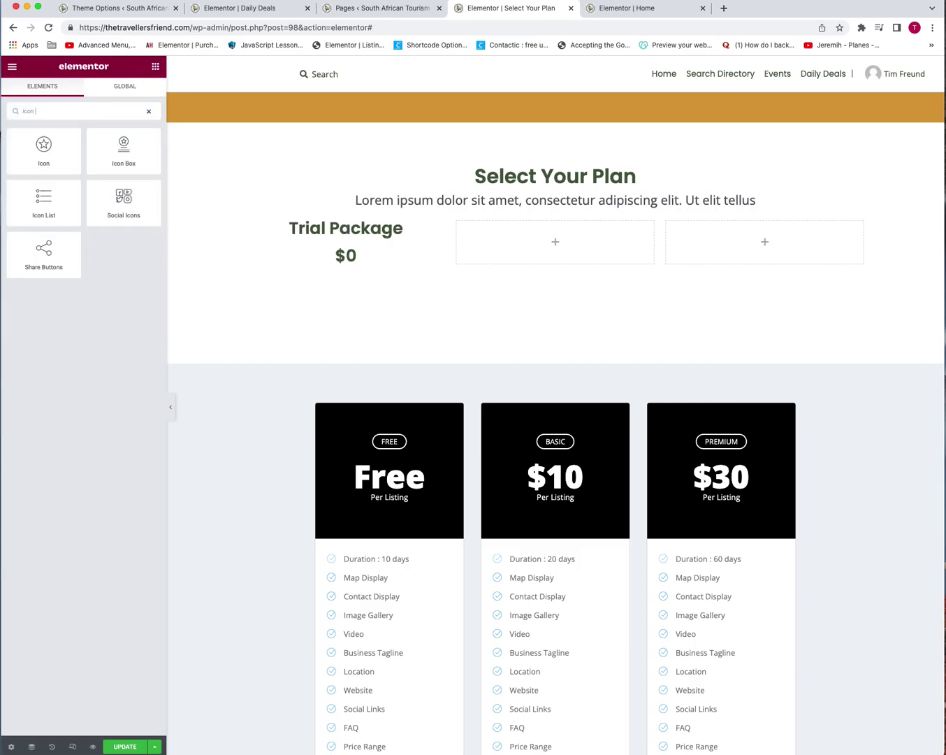
{"action": "left_click_drag", "start_coordinate": [75, 143], "coordinate": [364, 263]}
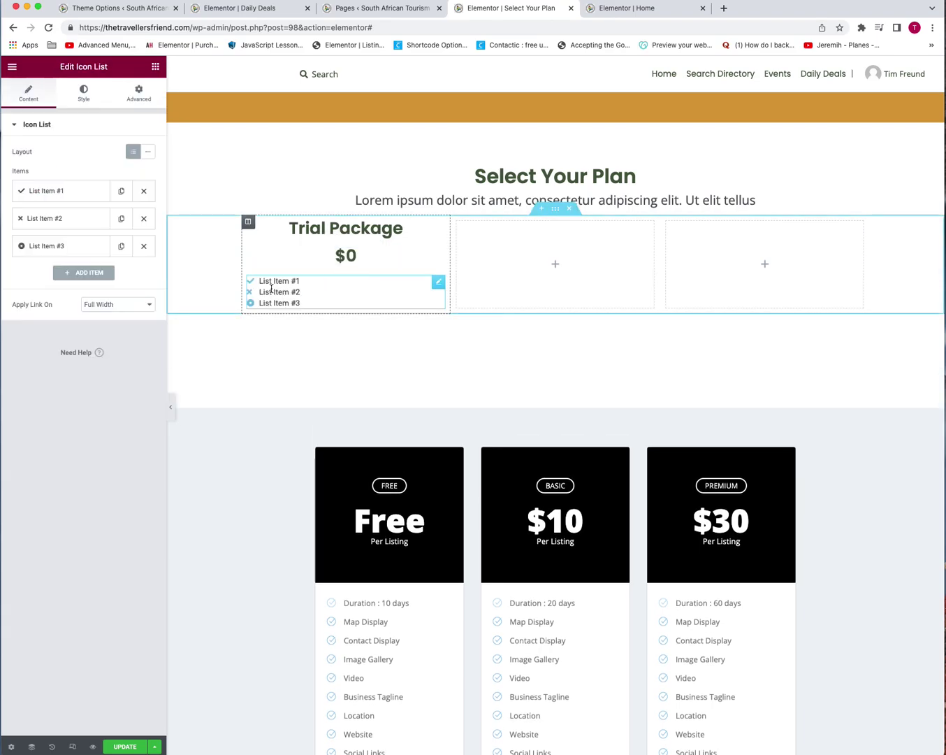
Delete list items 2 and 3, then duplicate List Item #1 to make five entries
{"action": "left_click", "coordinate": [142, 217]}
{"action": "left_click", "coordinate": [142, 217]}
{"action": "left_click", "coordinate": [77, 194]}
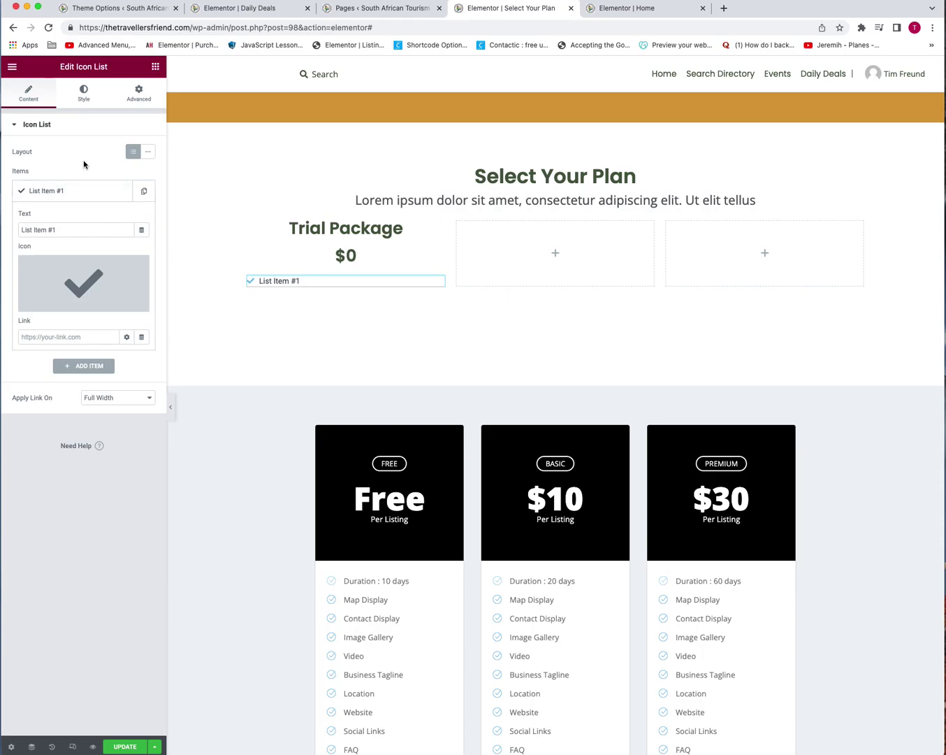
{"action": "left_click", "coordinate": [144, 190]}
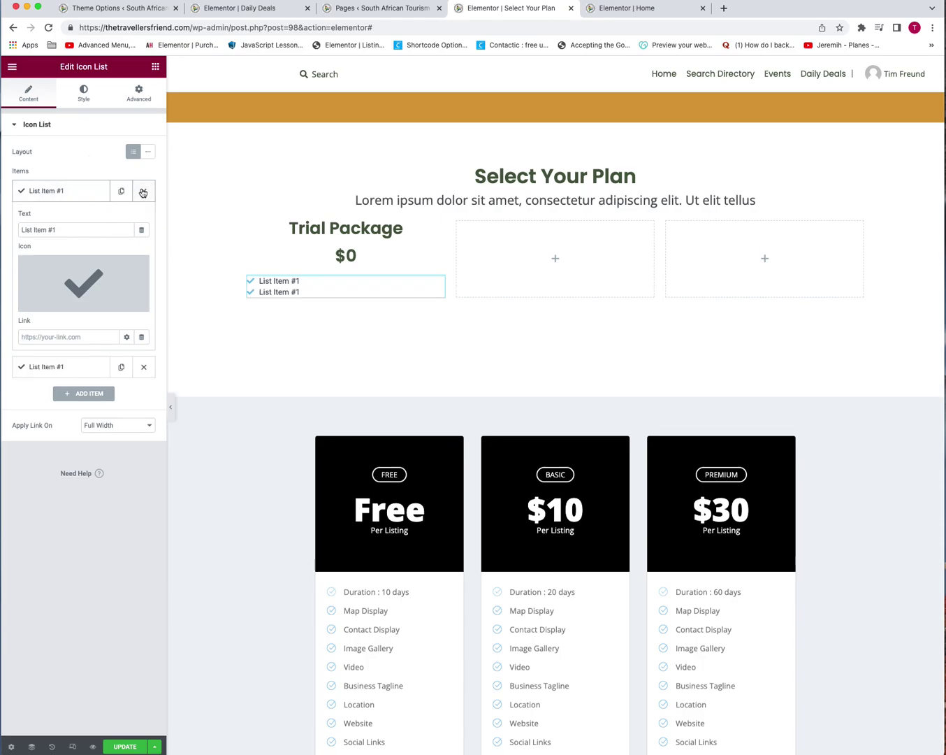
{"action": "left_click", "coordinate": [121, 191]}
{"action": "left_click", "coordinate": [121, 190]}
{"action": "left_click", "coordinate": [122, 191]}
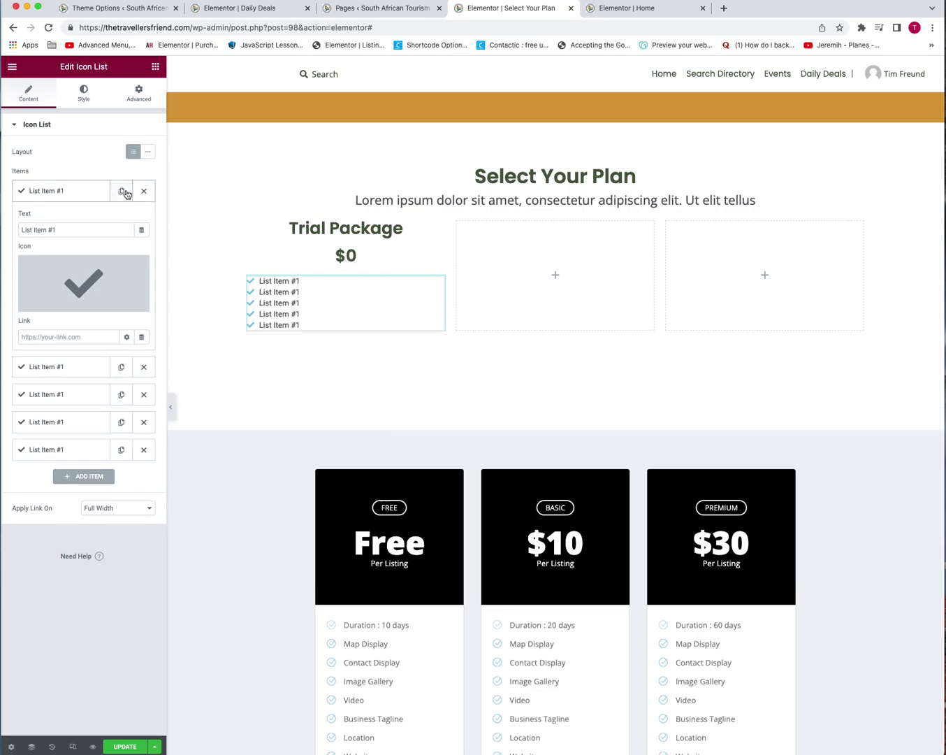
{"action": "left_click", "coordinate": [84, 93]}
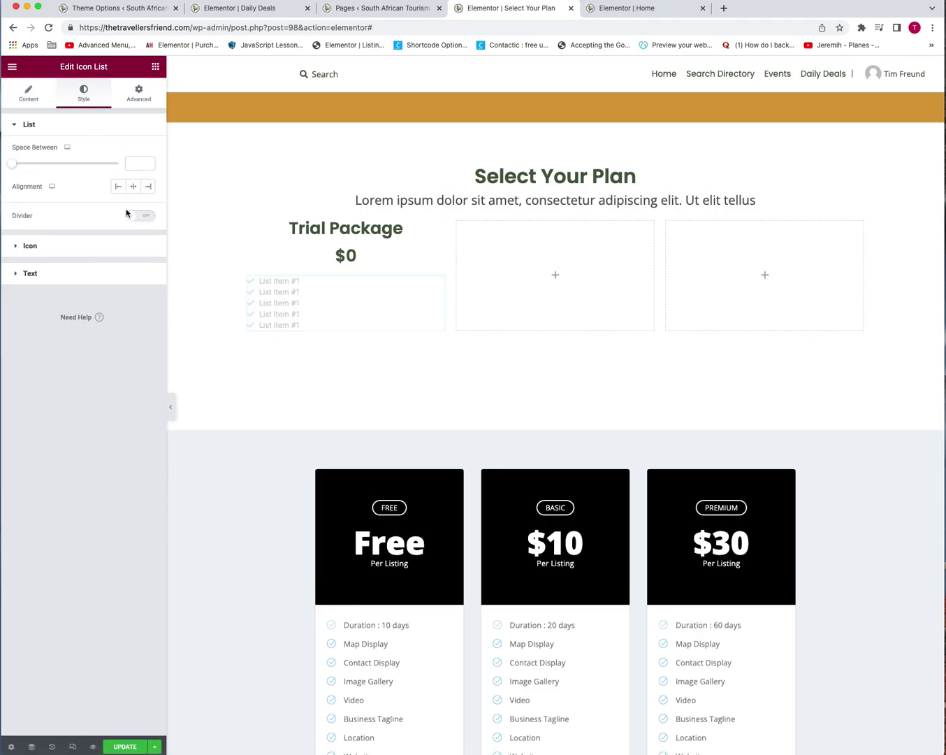
Make the list checkmarks That Orange at size 21, aligned left
{"action": "left_click", "coordinate": [96, 248]}
{"action": "left_click", "coordinate": [136, 177]}
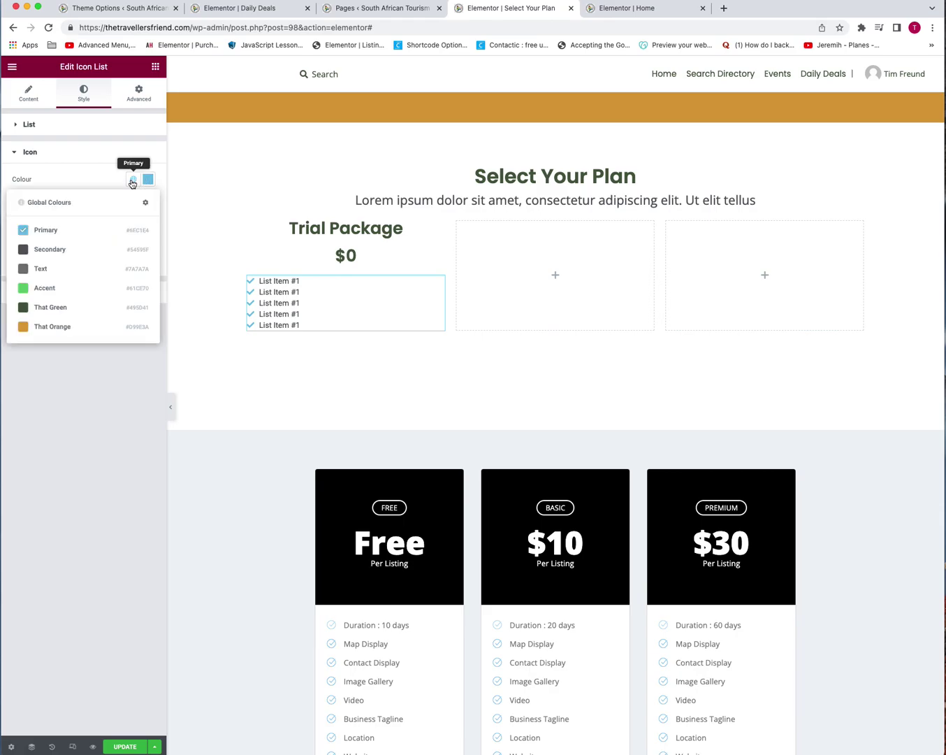
{"action": "left_click", "coordinate": [44, 323]}
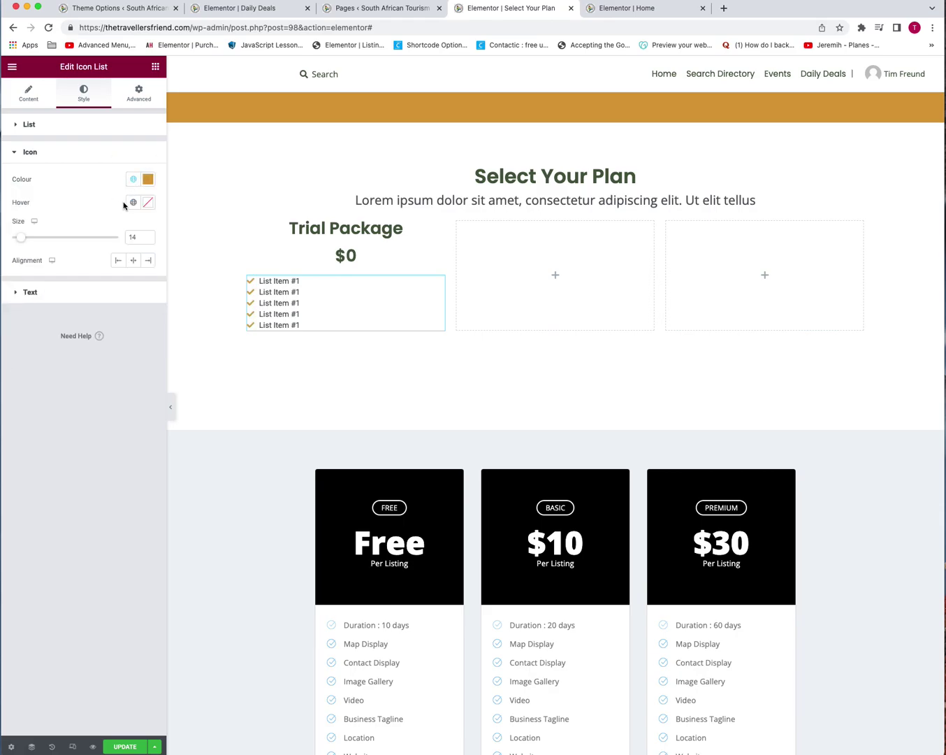
{"action": "left_click", "coordinate": [138, 232]}
{"action": "key", "text": "Up"}
{"action": "key", "text": "Up"}
{"action": "key", "text": "Up"}
{"action": "key", "text": "Up"}
{"action": "key", "text": "Up"}
{"action": "key", "text": "Up"}
{"action": "key", "text": "Up"}
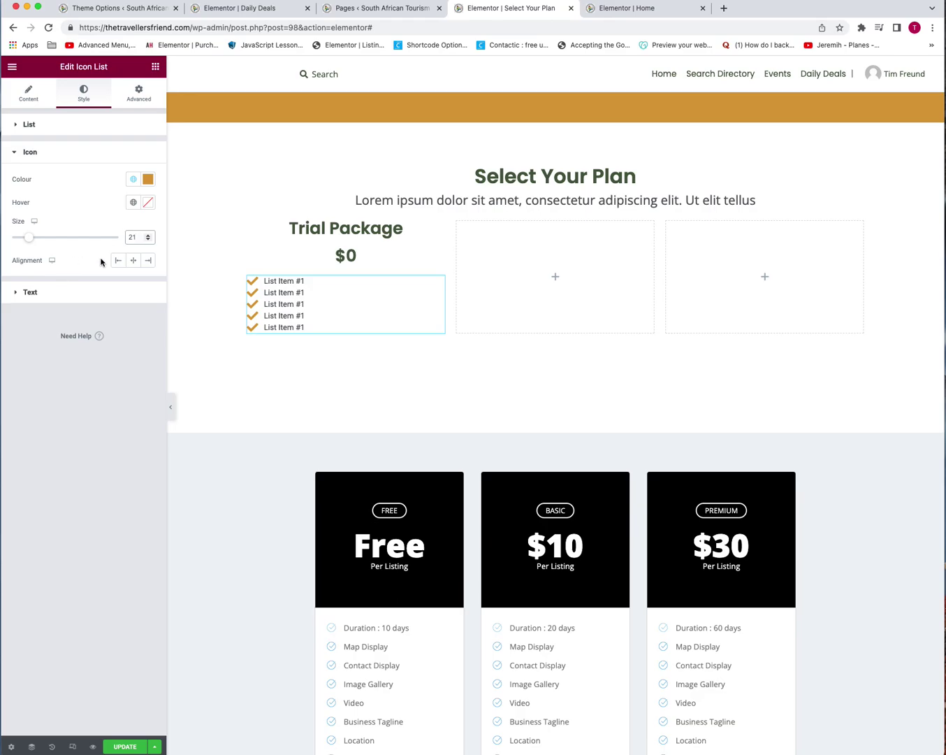
{"action": "left_click", "coordinate": [133, 262]}
{"action": "left_click", "coordinate": [118, 260]}
Set the list text typography to Open Sans at size 19
{"action": "left_click", "coordinate": [81, 292]}
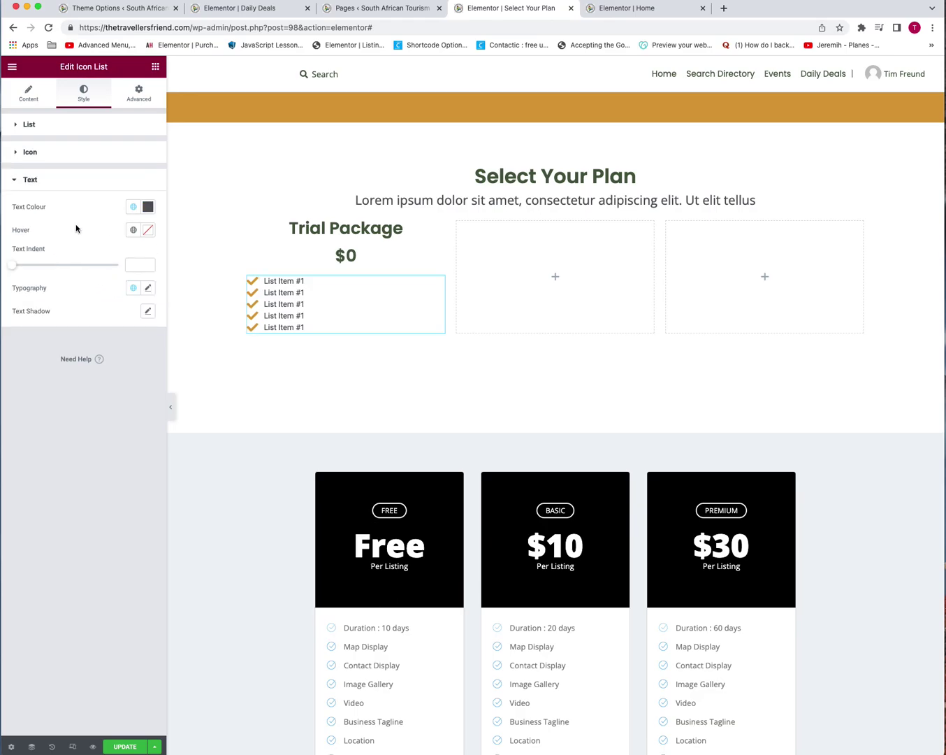
{"action": "left_click", "coordinate": [134, 207]}
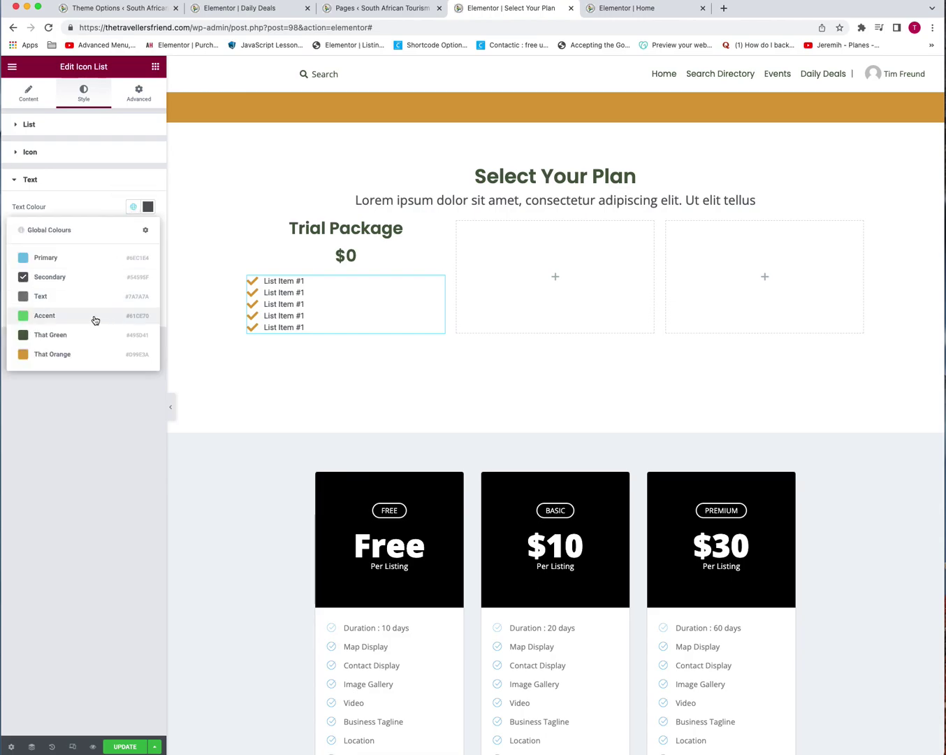
{"action": "left_click", "coordinate": [65, 276]}
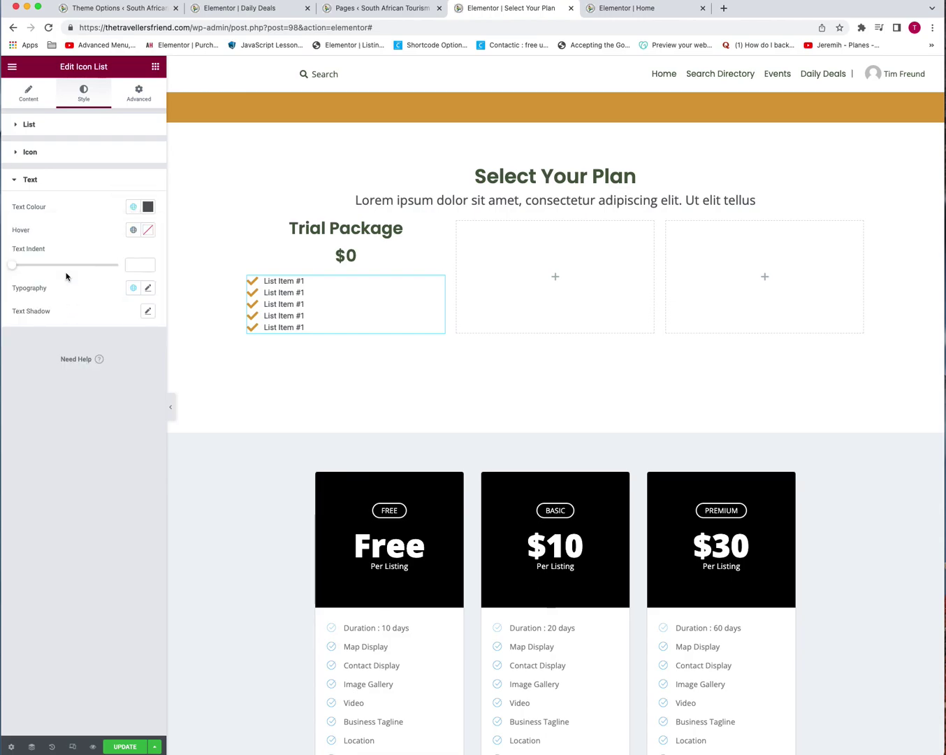
{"action": "left_click", "coordinate": [148, 289]}
{"action": "left_click", "coordinate": [118, 340]}
{"action": "type", "text": "ope"}
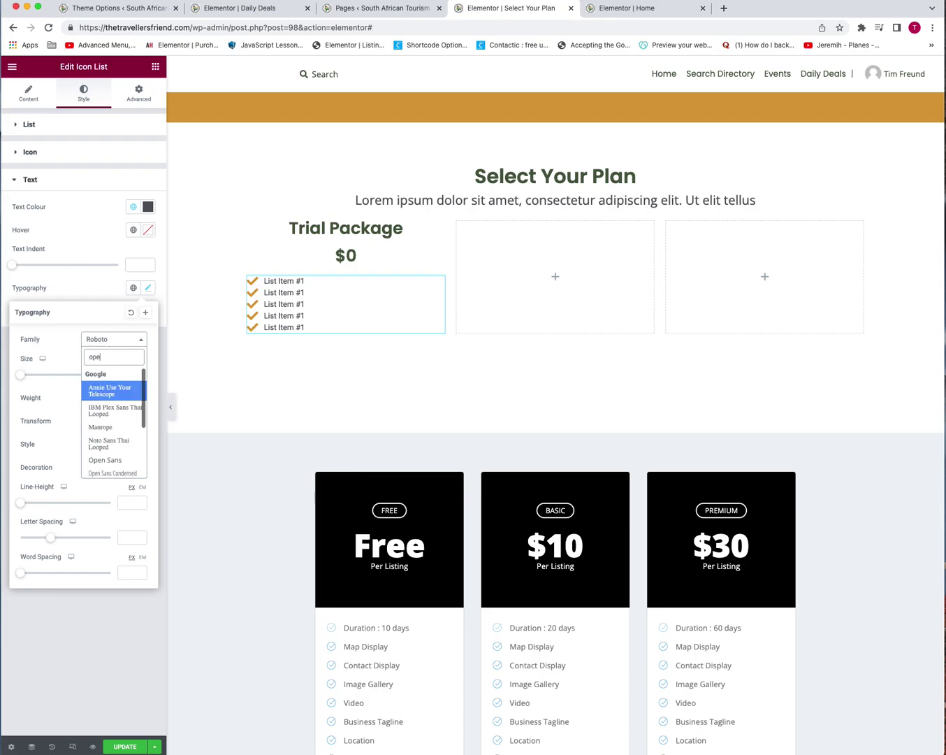
{"action": "type", "text": "n sa"}
{"action": "key", "text": "Return"}
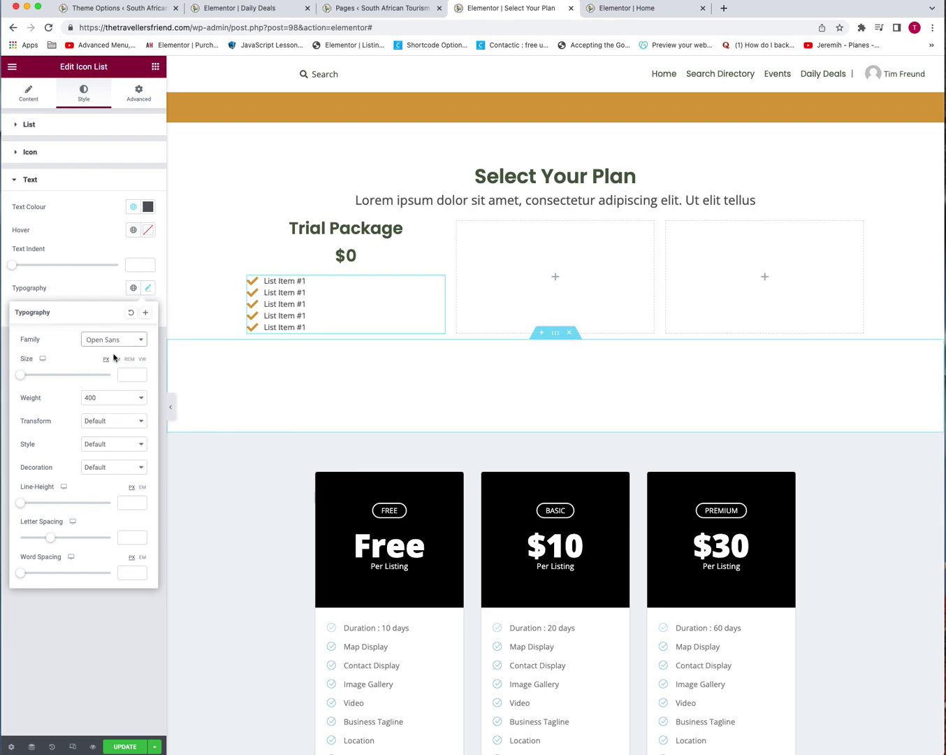
{"action": "left_click", "coordinate": [132, 375]}
{"action": "type", "text": "1"}
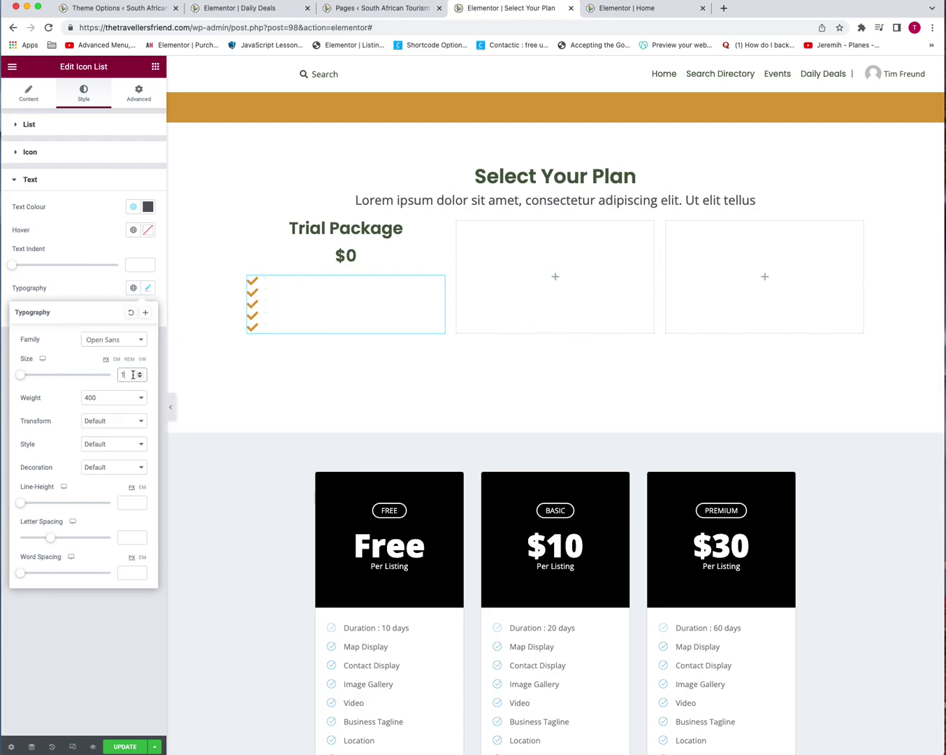
{"action": "key", "text": "Up"}
{"action": "key", "text": "Up"}
{"action": "key", "text": "Up"}
{"action": "key", "text": "Up"}
{"action": "key", "text": "Up"}
{"action": "key", "text": "Up"}
{"action": "key", "text": "Up"}
{"action": "key", "text": "Up"}
{"action": "key", "text": "Up"}
{"action": "key", "text": "Up"}
{"action": "key", "text": "Up"}
{"action": "key", "text": "Up"}
{"action": "key", "text": "Up"}
{"action": "key", "text": "Up"}
{"action": "key", "text": "Up"}
{"action": "key", "text": "Up"}
{"action": "key", "text": "Up"}
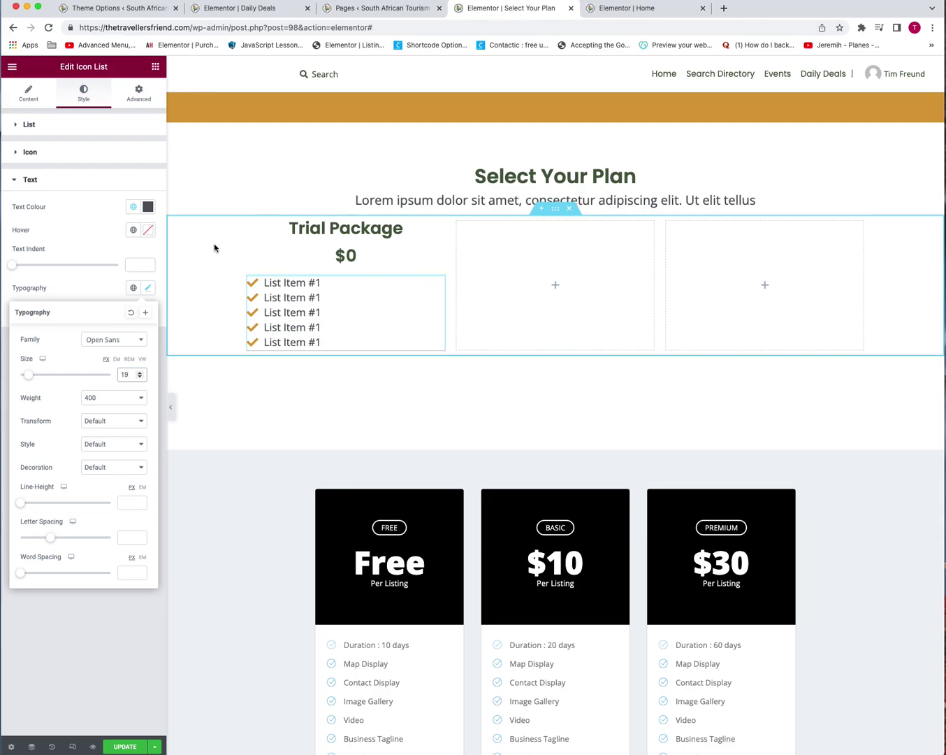
Unlink the icon list's margins and give it a 50 px left margin
{"action": "right_click", "coordinate": [283, 284]}
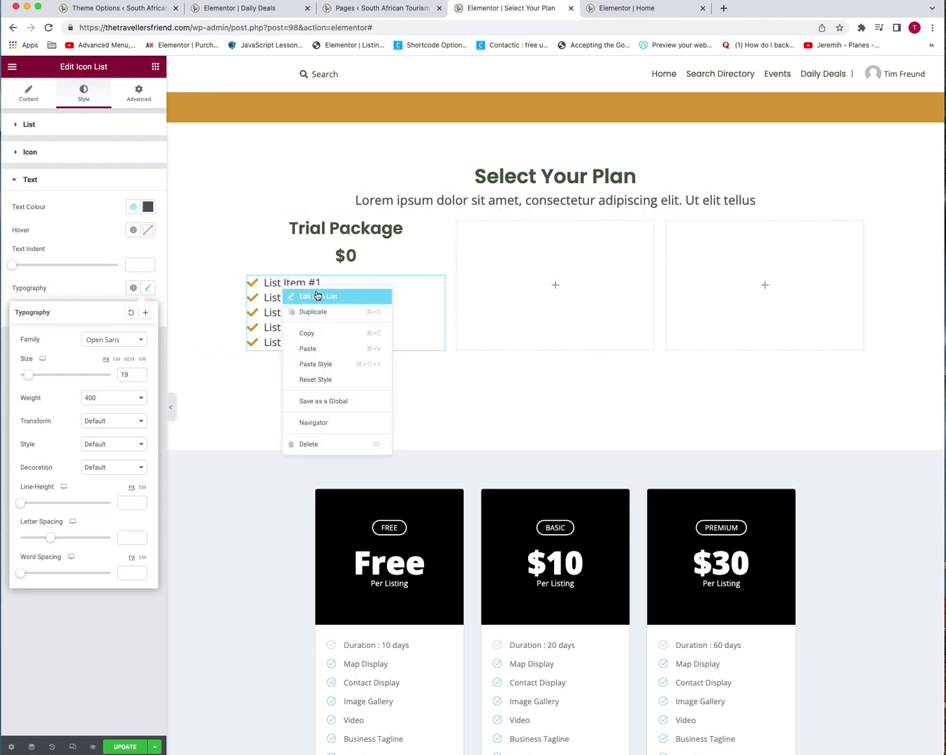
{"action": "left_click", "coordinate": [317, 295]}
{"action": "left_click", "coordinate": [139, 93]}
{"action": "left_click", "coordinate": [140, 163]}
{"action": "left_click", "coordinate": [123, 161]}
{"action": "left_click_drag", "start_coordinate": [123, 164], "coordinate": [123, 165]}
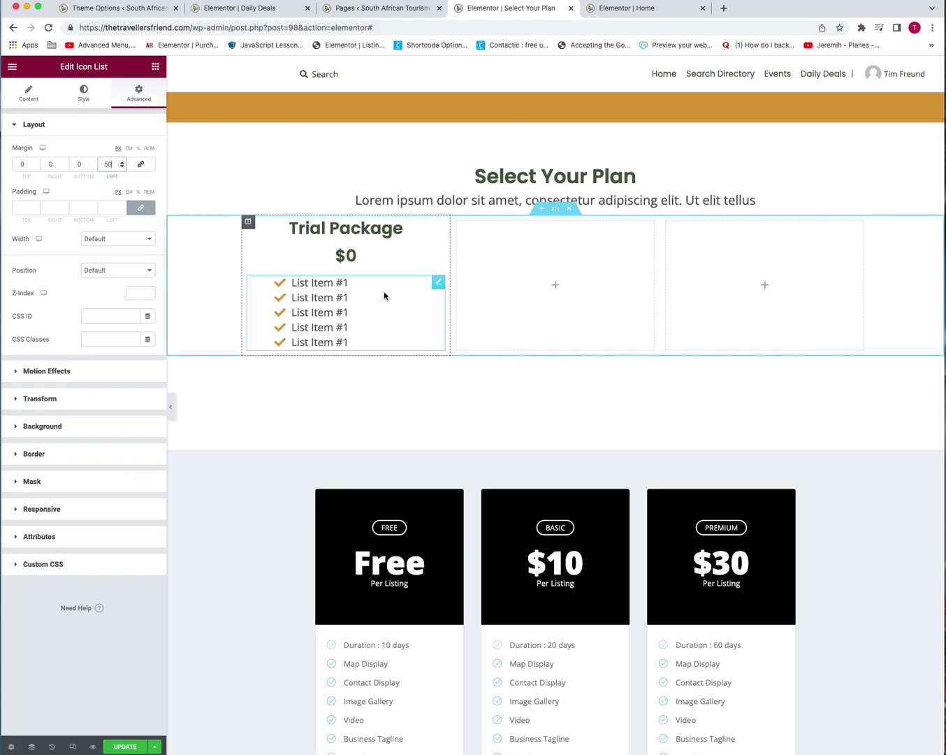
Add a box shadow to the Trial Package column, fading its colour to 0.21 opacity
{"action": "right_click", "coordinate": [247, 222]}
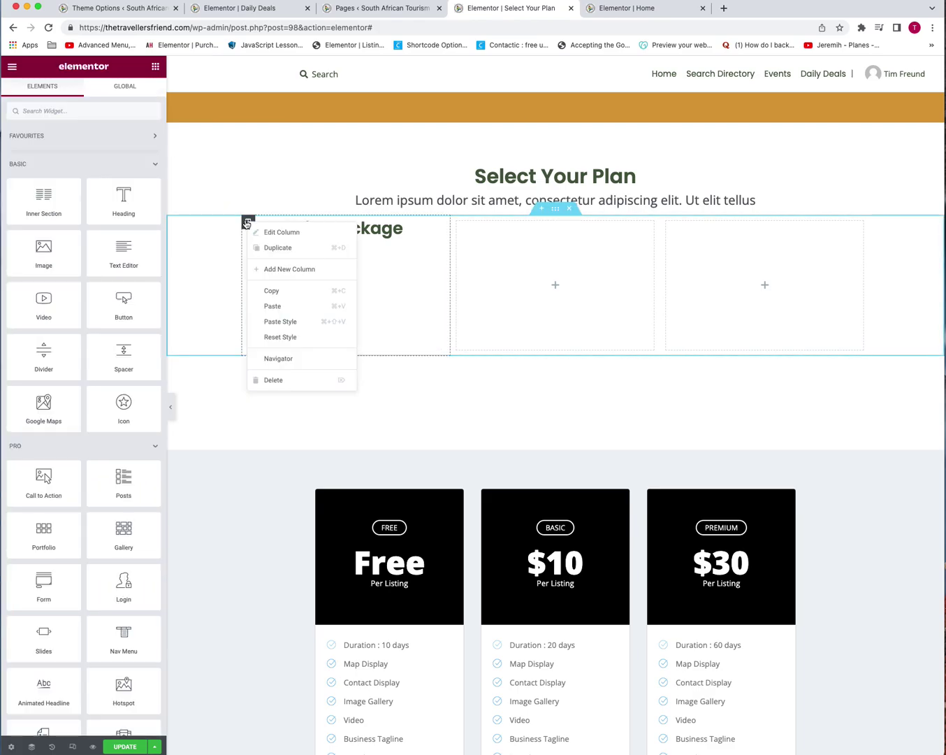
{"action": "left_click", "coordinate": [255, 230]}
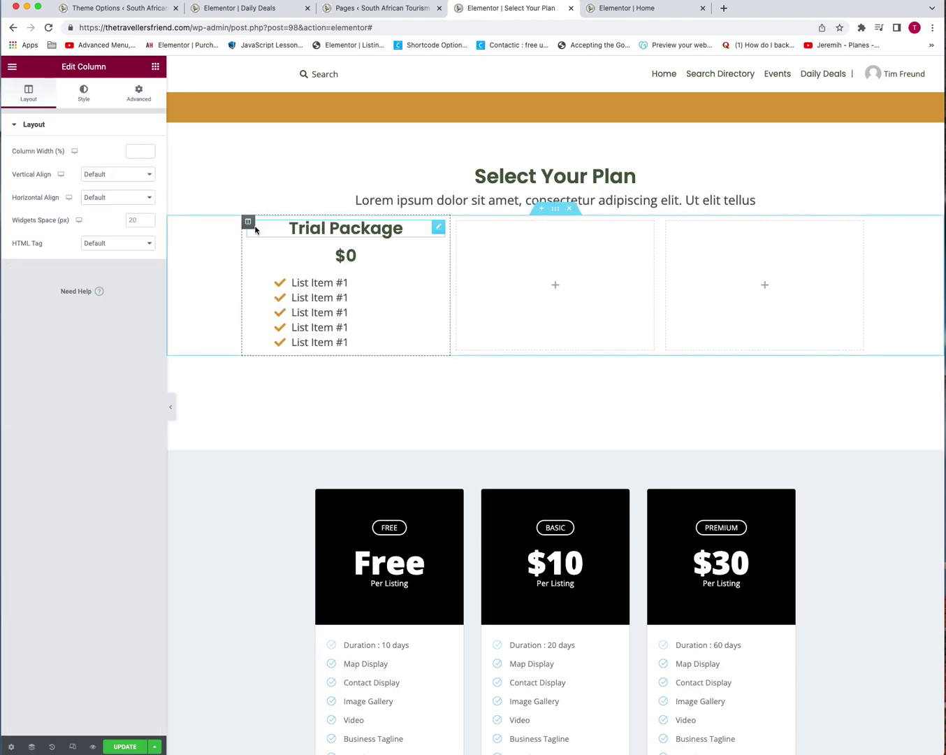
{"action": "left_click", "coordinate": [83, 95]}
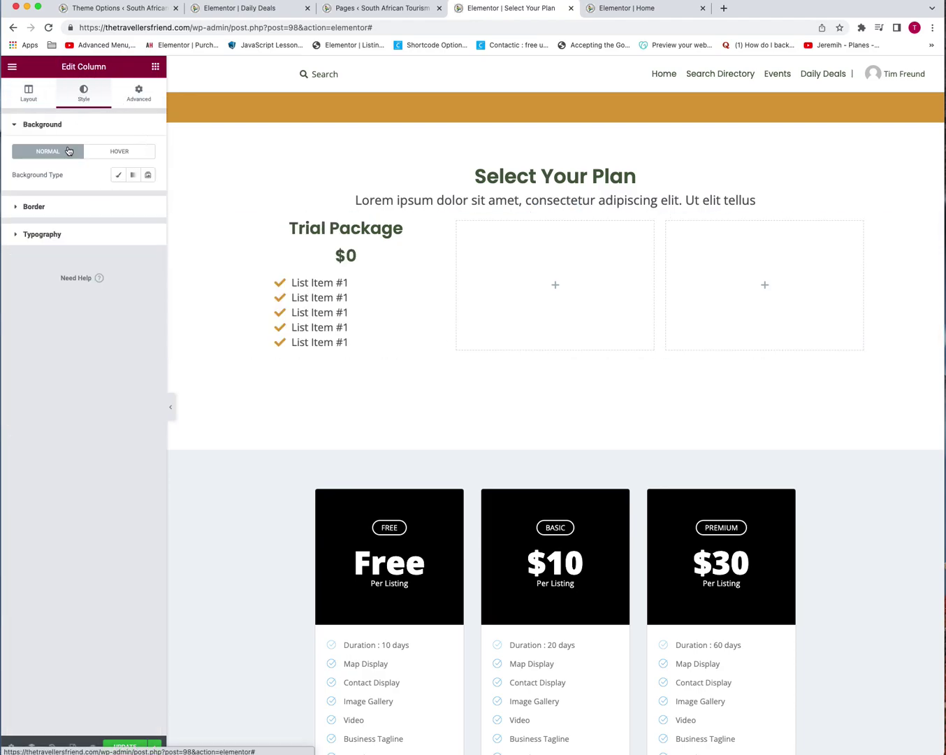
{"action": "left_click", "coordinate": [52, 210]}
{"action": "left_click", "coordinate": [147, 270]}
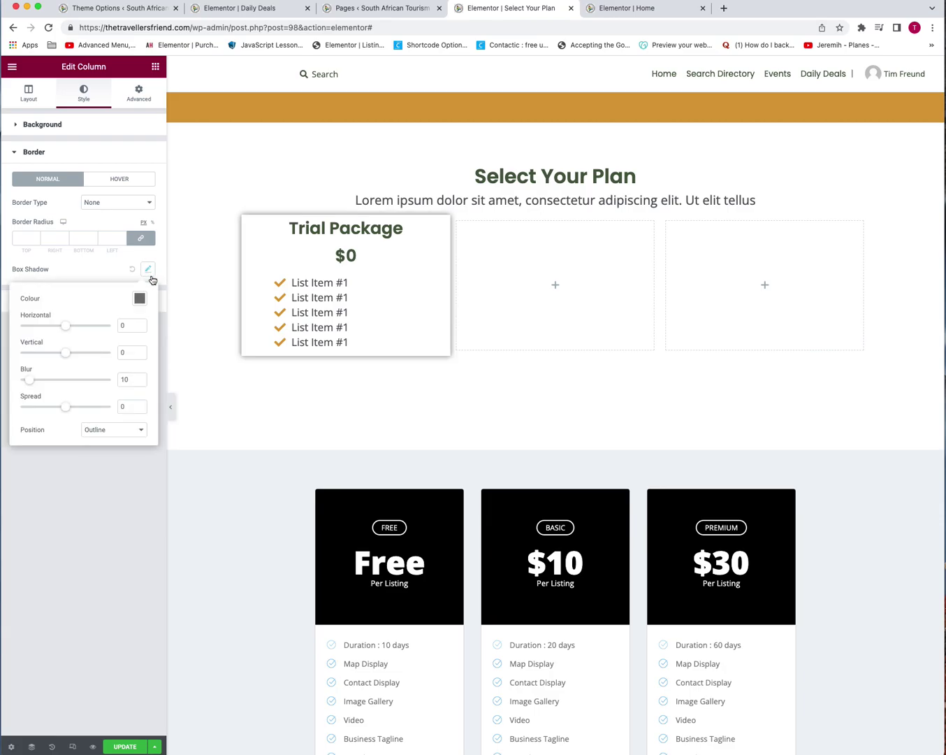
{"action": "left_click", "coordinate": [140, 300]}
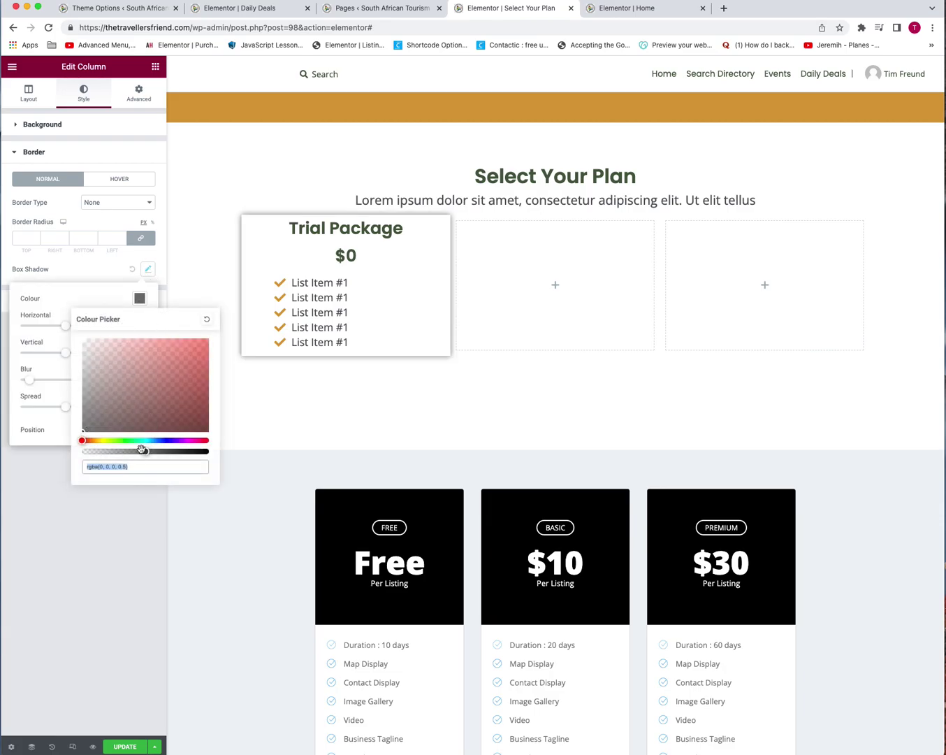
{"action": "left_click_drag", "start_coordinate": [144, 451], "coordinate": [109, 449]}
{"action": "left_click", "coordinate": [68, 278]}
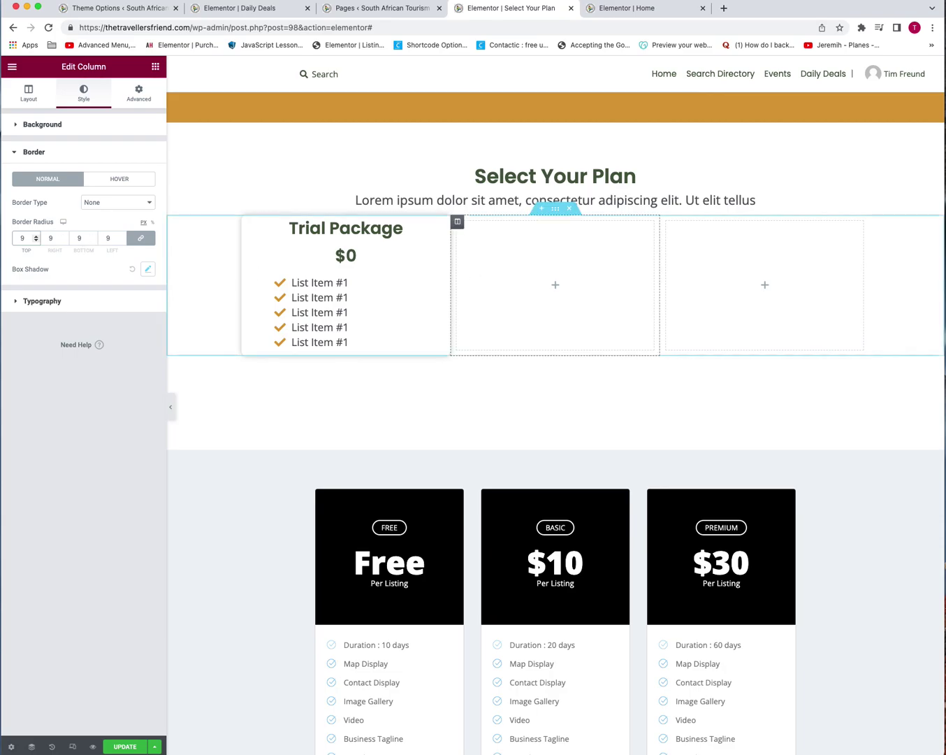
{"action": "left_click", "coordinate": [150, 68]}
Add a full-width button below the feature list and give the column a 13 px margin
{"action": "left_click_drag", "start_coordinate": [123, 299], "coordinate": [294, 352]}
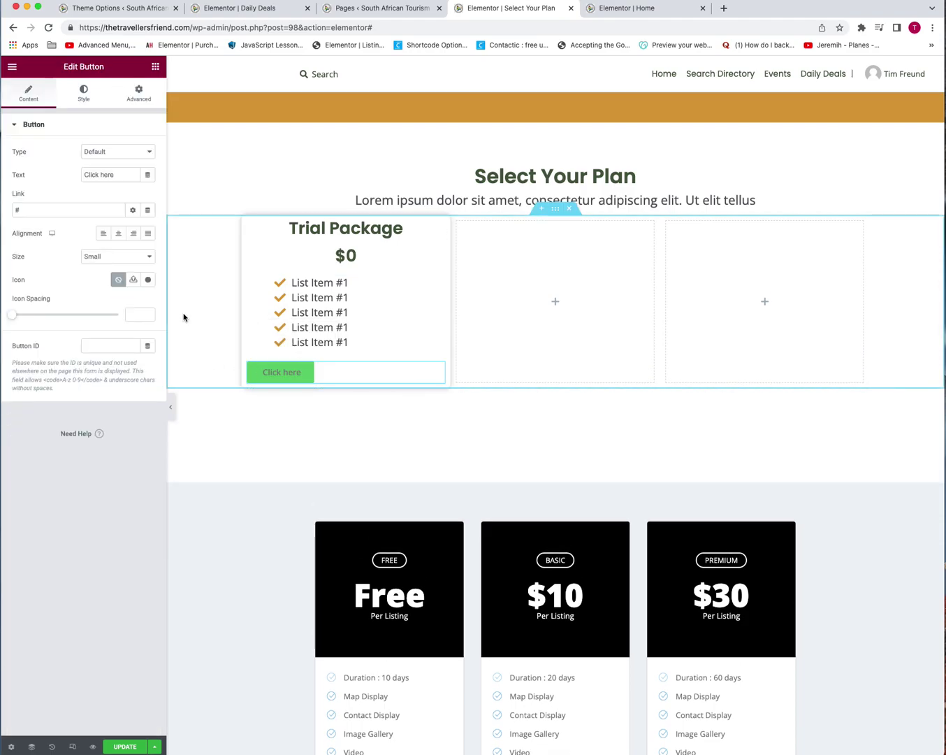
{"action": "left_click", "coordinate": [146, 235]}
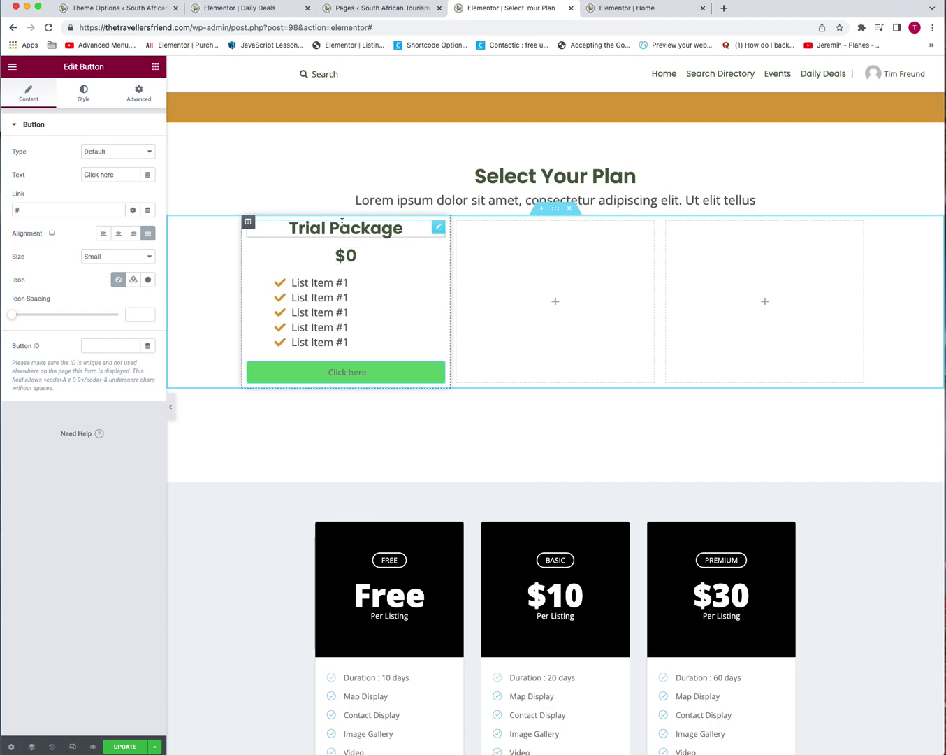
{"action": "right_click", "coordinate": [248, 222]}
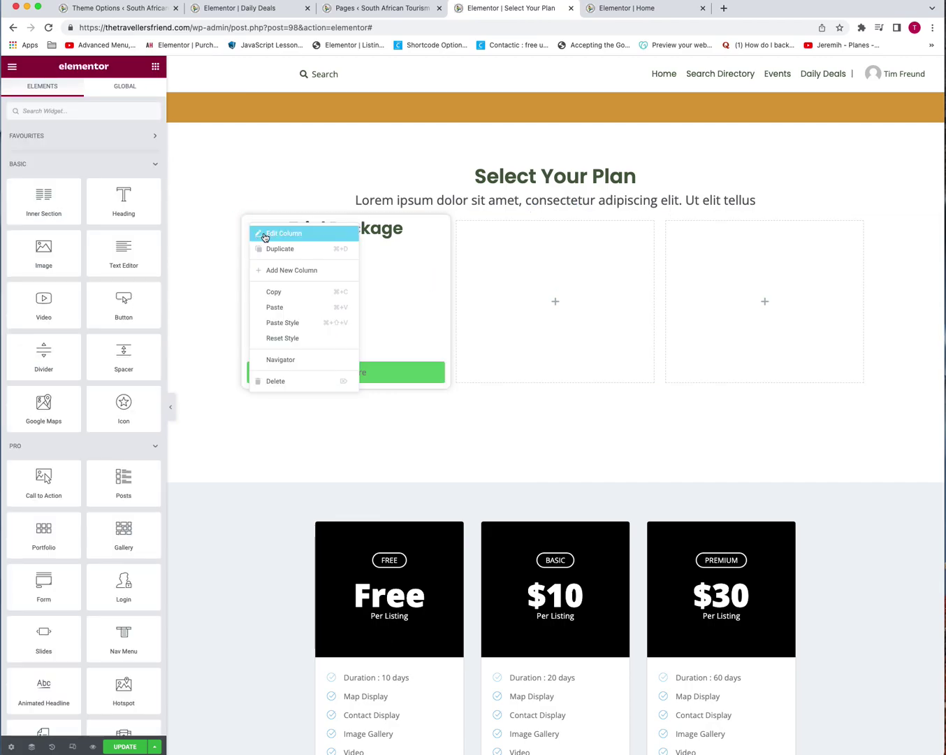
{"action": "left_click", "coordinate": [263, 237]}
{"action": "left_click", "coordinate": [138, 90]}
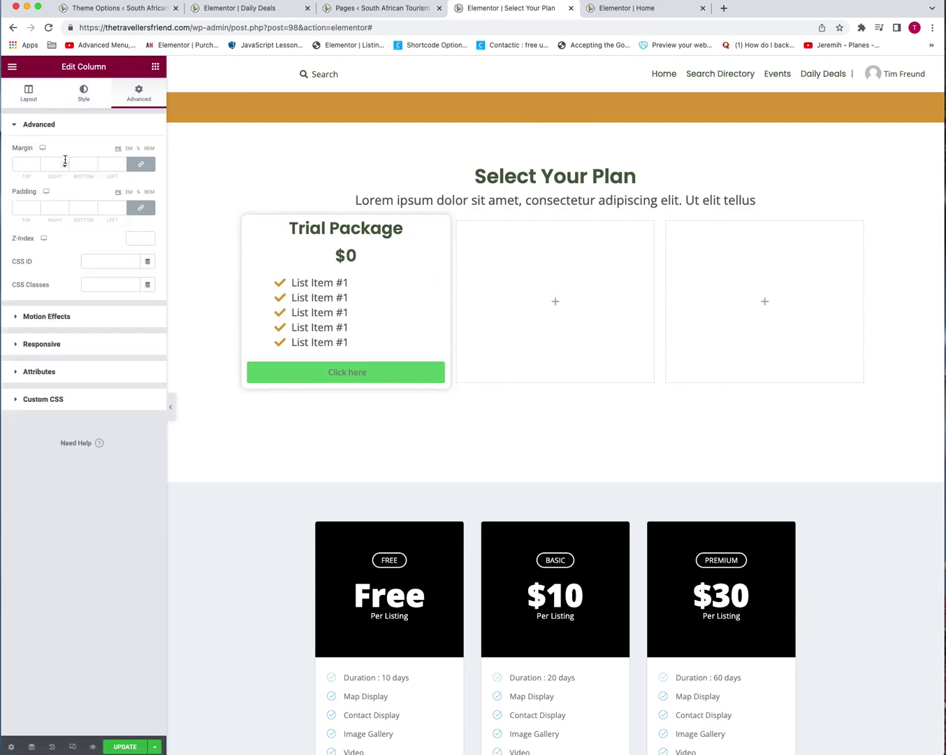
{"action": "left_click", "coordinate": [36, 162]}
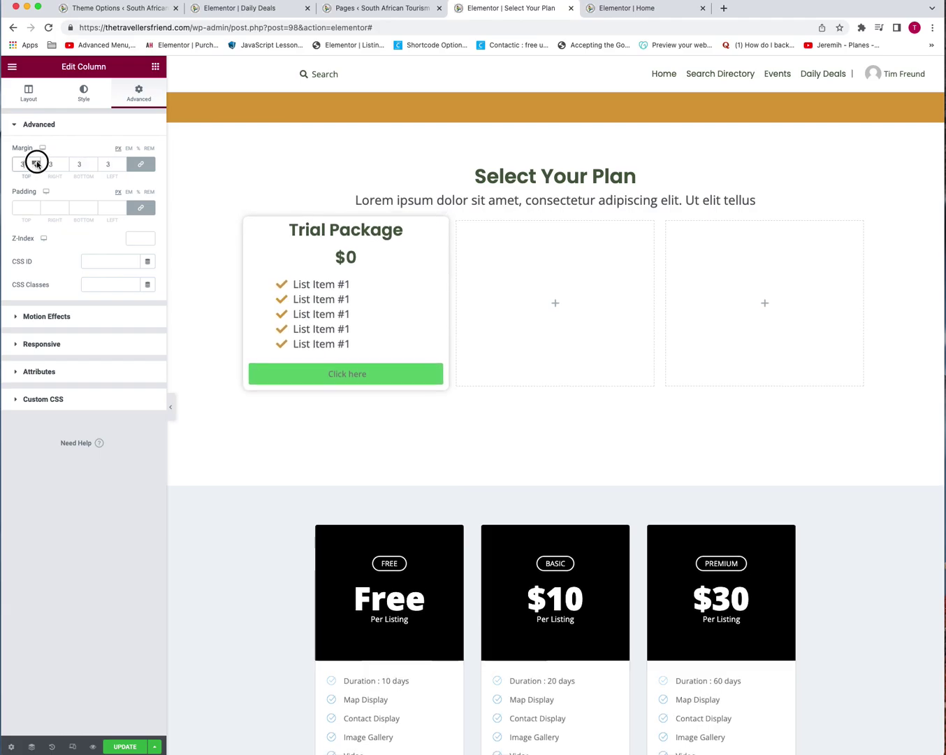
{"action": "left_click", "coordinate": [37, 161]}
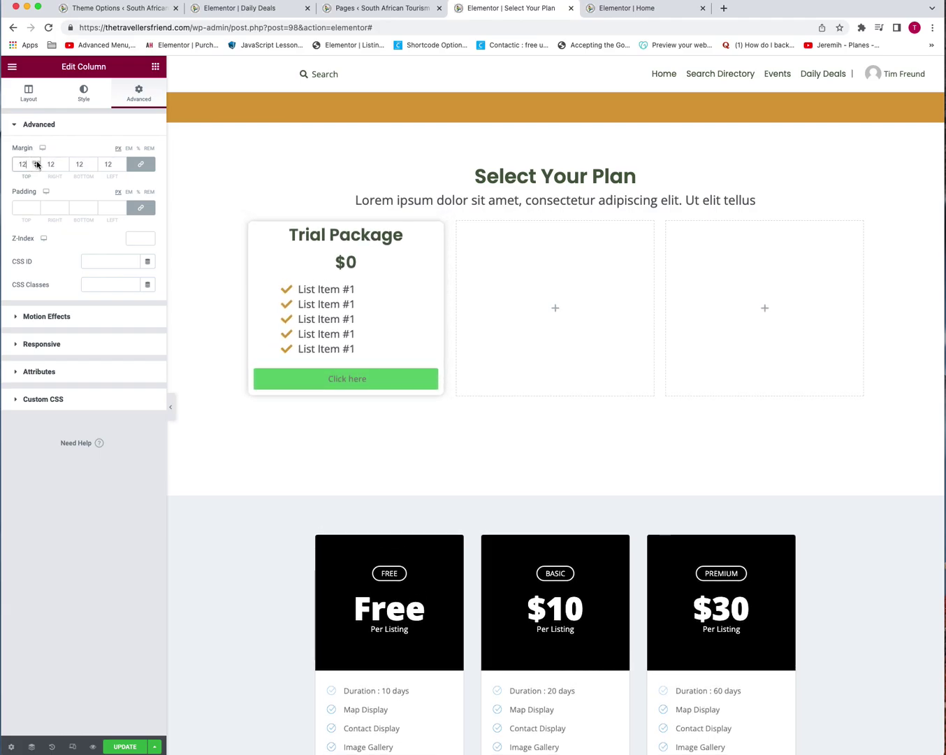
Change the $0 price heading's title to 'FREE'
{"action": "right_click", "coordinate": [348, 263]}
{"action": "left_click", "coordinate": [383, 275]}
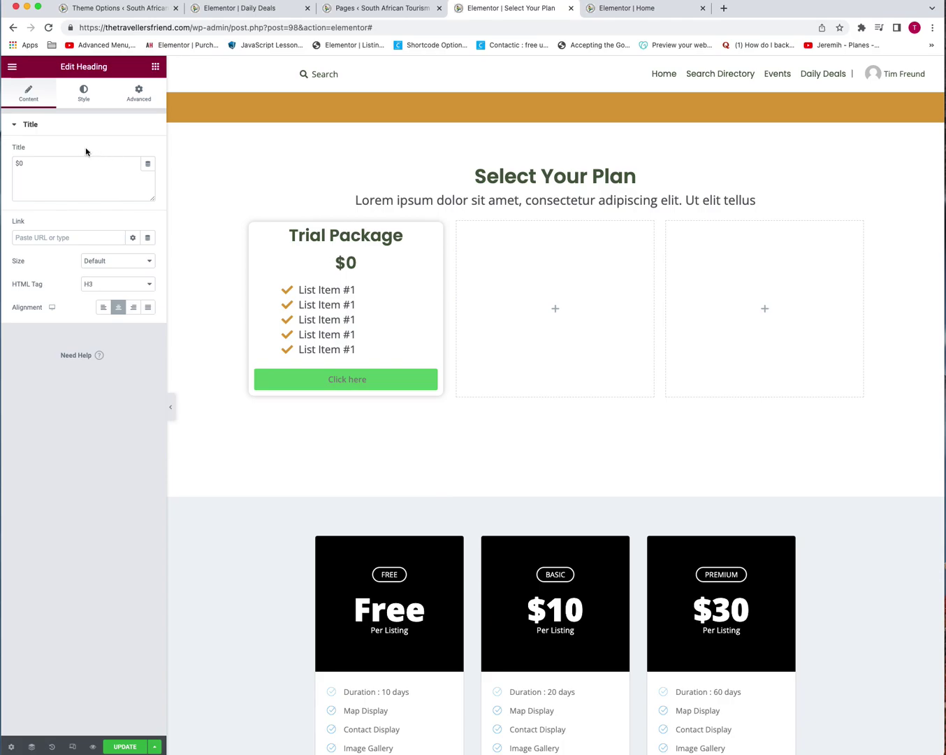
{"action": "left_click", "coordinate": [63, 160]}
{"action": "type", "text": "FREE"}
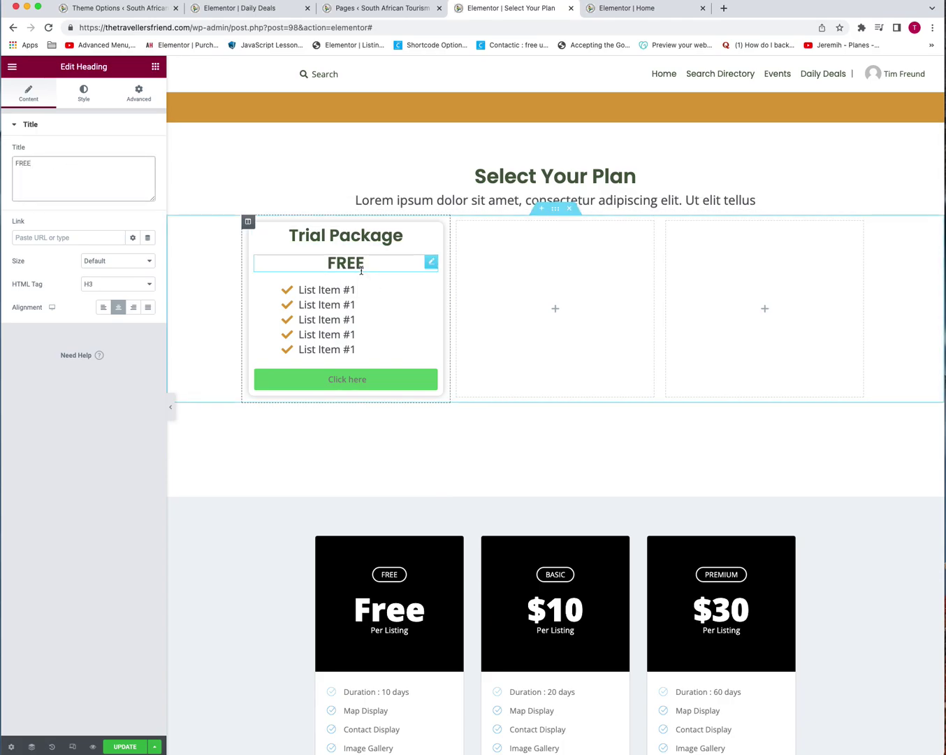
Give the Click here button a That Orange background colour
{"action": "right_click", "coordinate": [342, 383]}
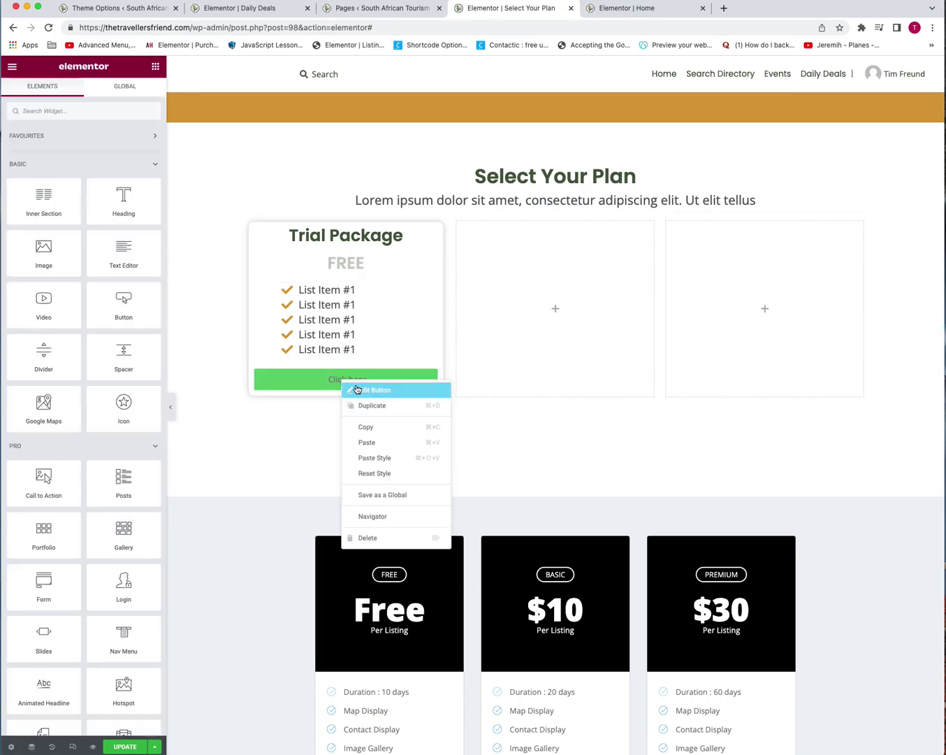
{"action": "left_click", "coordinate": [360, 390]}
{"action": "left_click", "coordinate": [82, 97]}
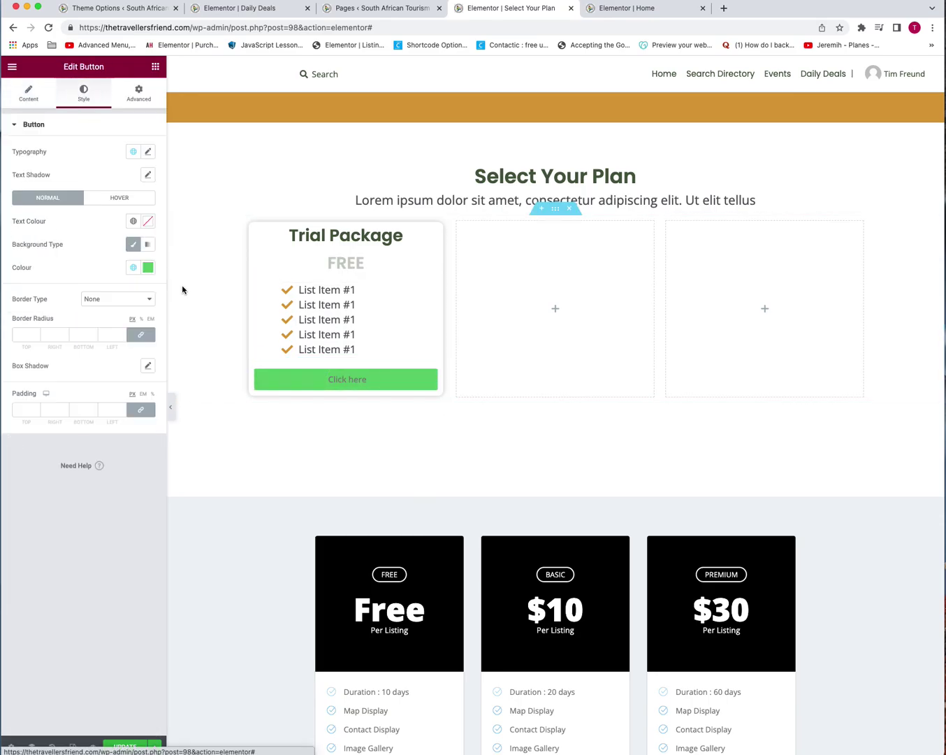
{"action": "left_click", "coordinate": [133, 267]}
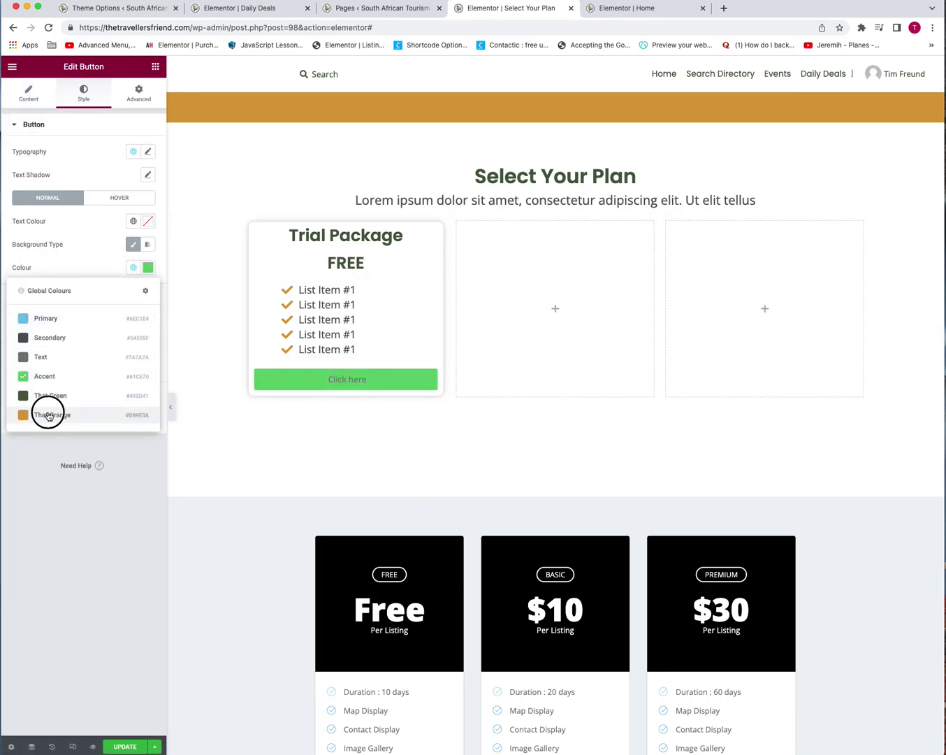
{"action": "left_click", "coordinate": [47, 414]}
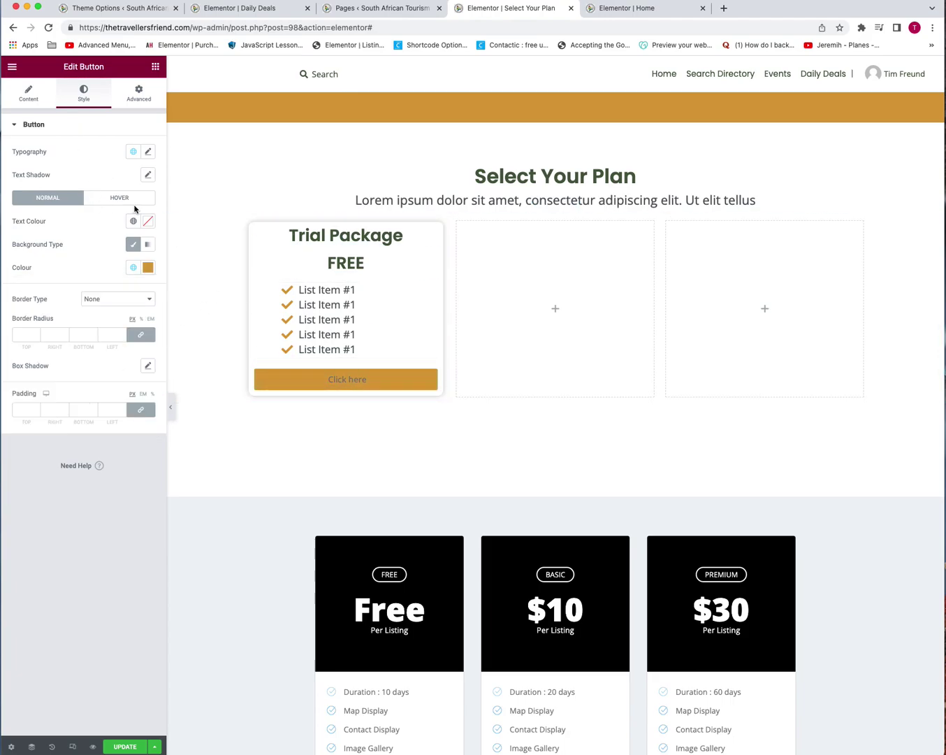
Begin rewriting the button label, wrapping it in a styled span tag
{"action": "left_click", "coordinate": [29, 94]}
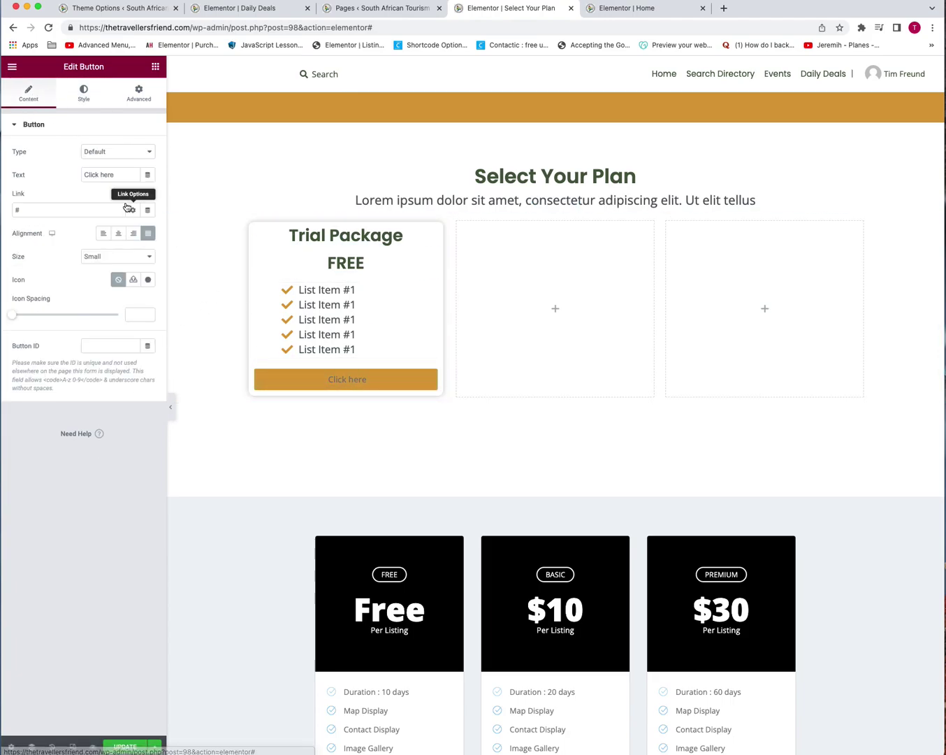
{"action": "left_click", "coordinate": [84, 174]}
{"action": "type", "text": "<span style=\"color"}
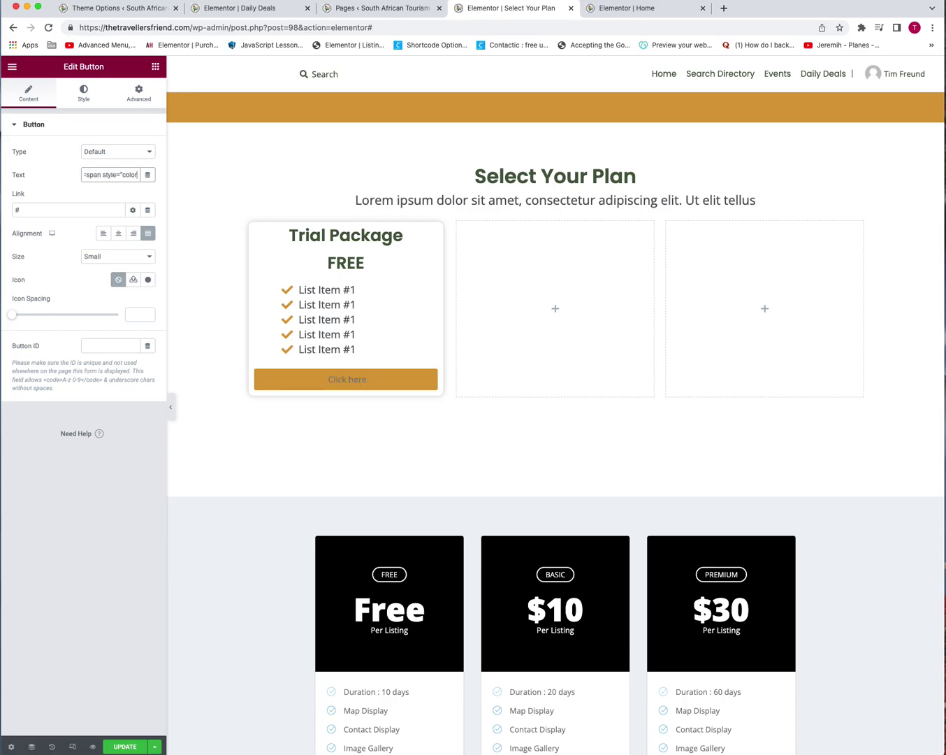
{"action": "type", "text": "te"}
Give the Trial Package heading a classic light grey (#E4E4E4) background
{"action": "right_click", "coordinate": [331, 237]}
{"action": "left_click", "coordinate": [391, 248]}
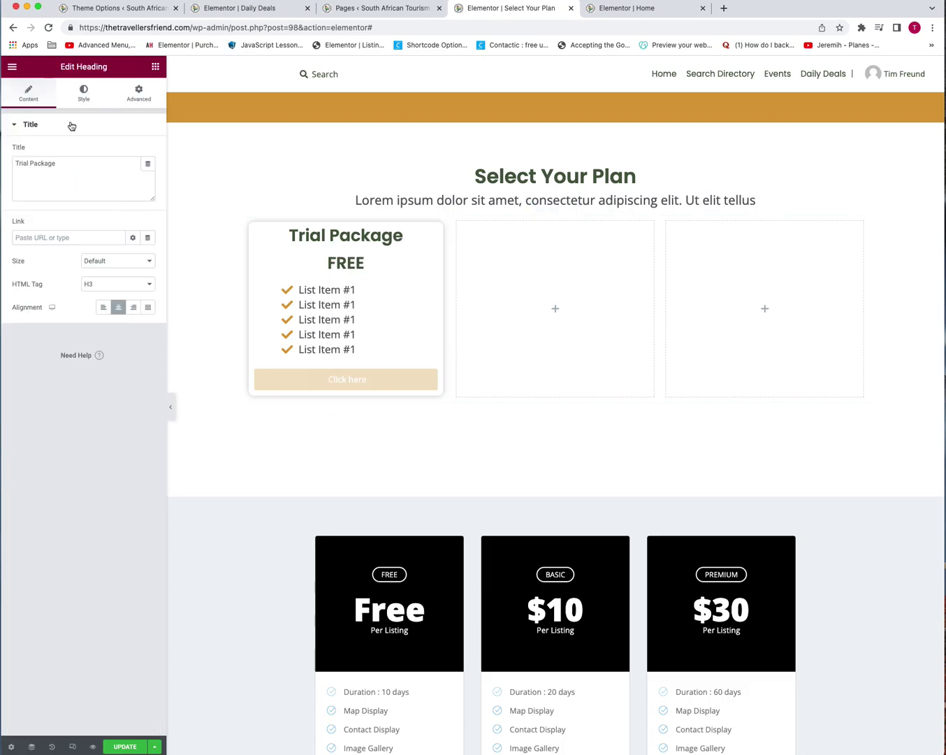
{"action": "left_click", "coordinate": [84, 94]}
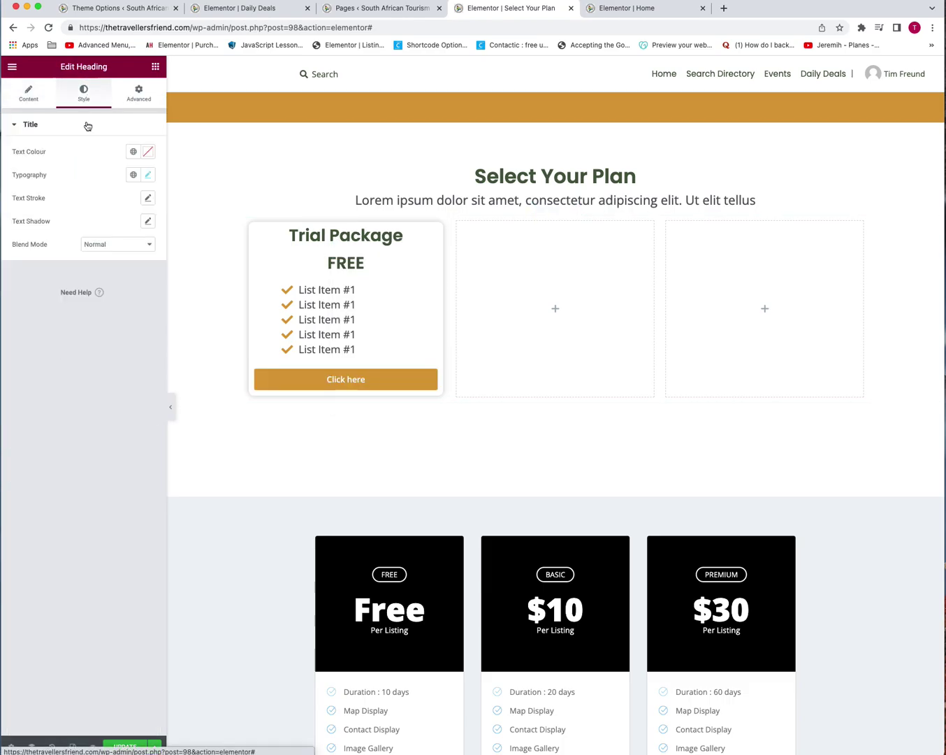
{"action": "left_click", "coordinate": [140, 93]}
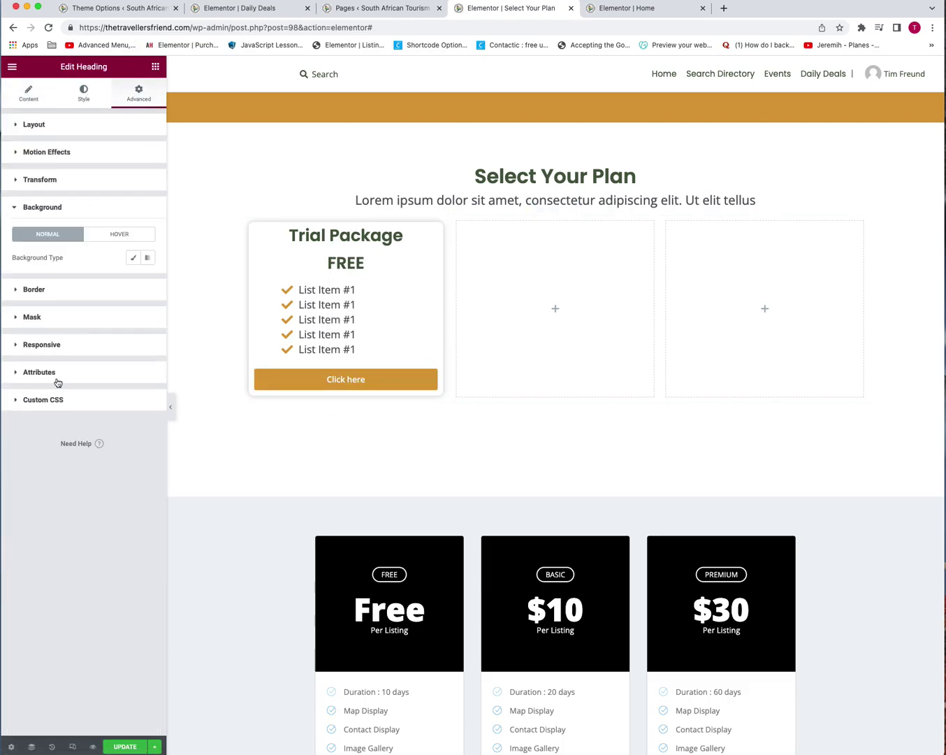
{"action": "left_click", "coordinate": [134, 257]}
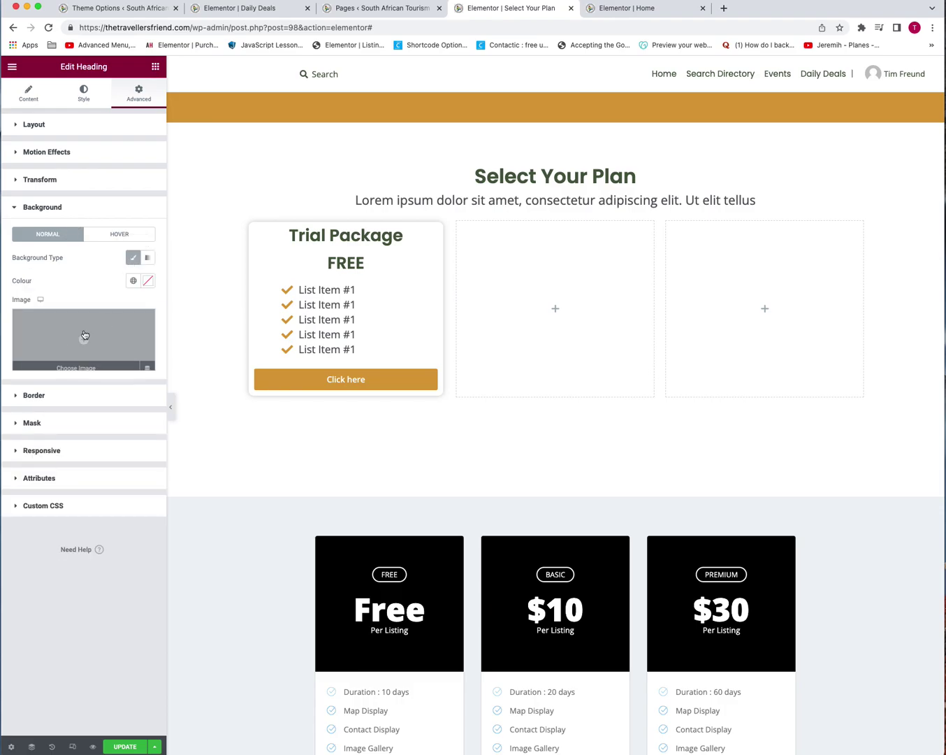
{"action": "left_click", "coordinate": [147, 281]}
{"action": "mouse_move", "coordinate": [87, 332]}
{"action": "left_mouse_down"}
{"action": "mouse_move", "coordinate": [4, 344]}
{"action": "mouse_move", "coordinate": [5, 331]}
{"action": "left_mouse_up"}
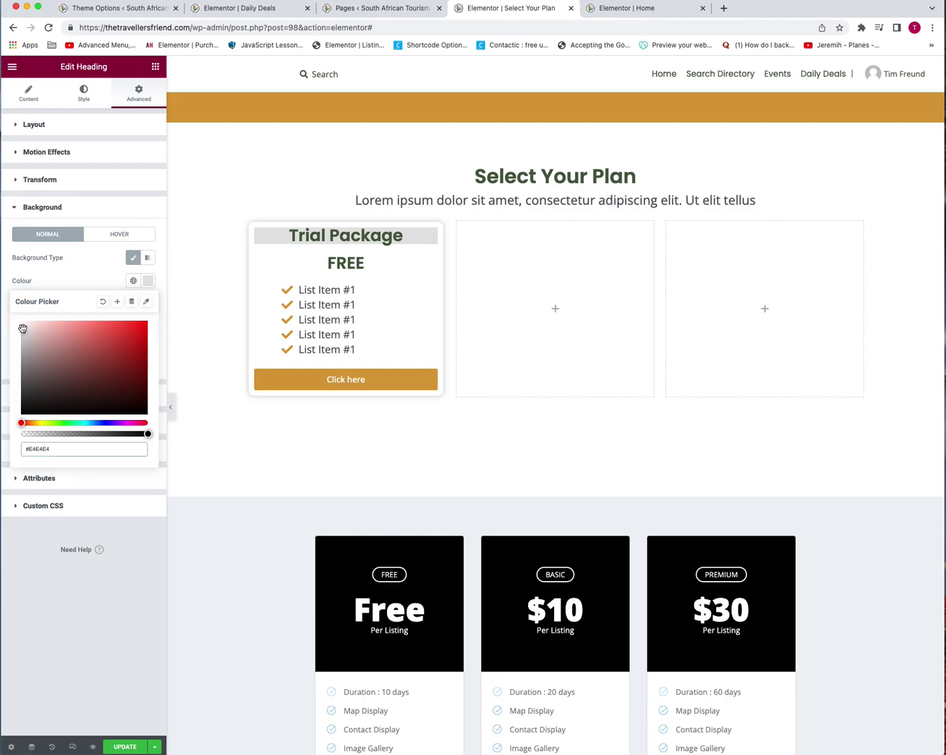
{"action": "left_click", "coordinate": [79, 280]}
Set the heading's padding to 9 px on all sides
{"action": "left_click", "coordinate": [95, 119]}
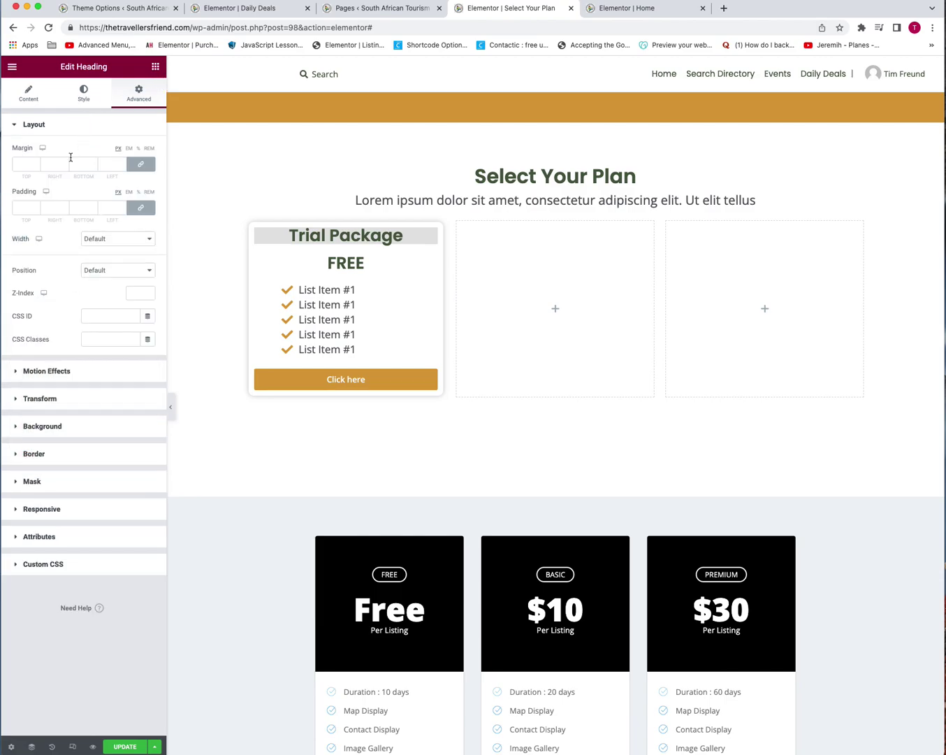
{"action": "left_click", "coordinate": [34, 207]}
{"action": "type", "text": "9"}
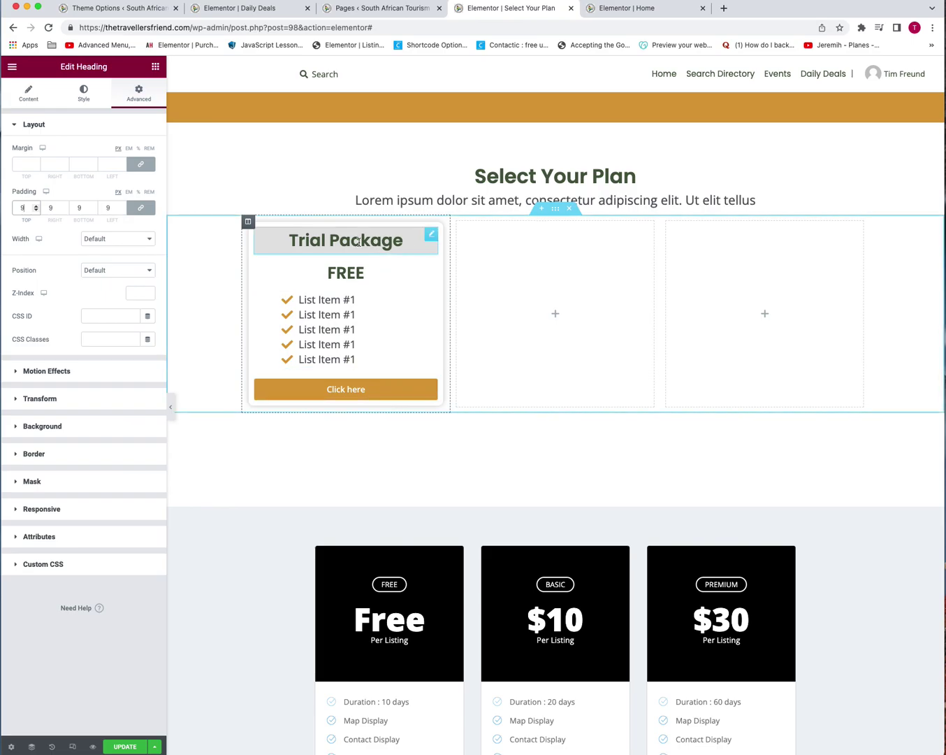
Duplicate the Trial Package column twice to make three cards
{"action": "right_click", "coordinate": [251, 225]}
{"action": "left_click", "coordinate": [277, 249]}
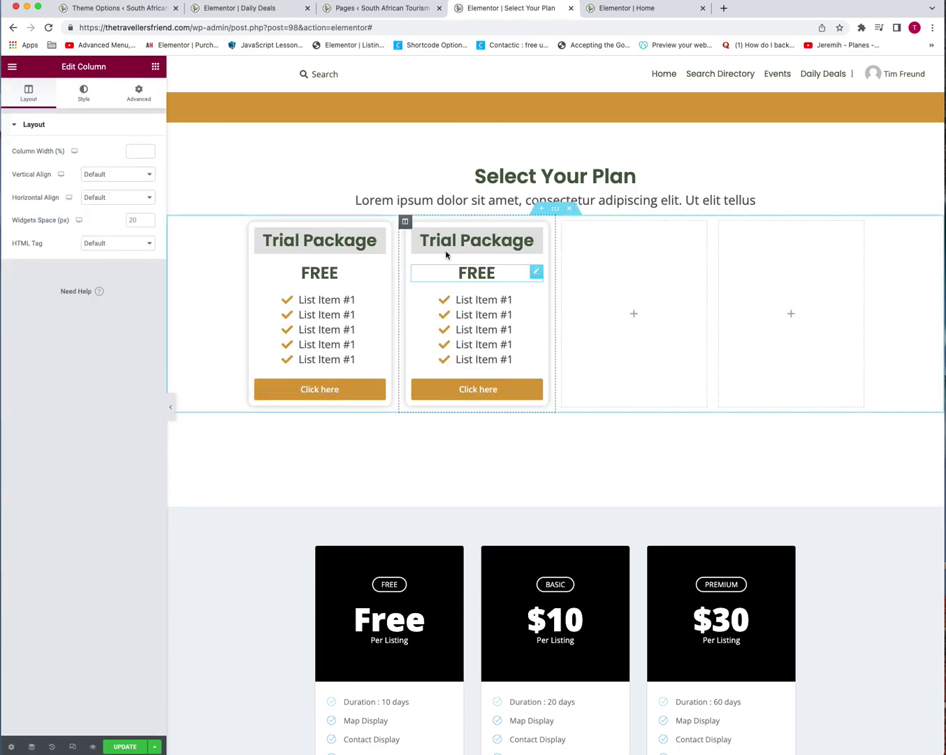
{"action": "right_click", "coordinate": [404, 222]}
{"action": "left_click", "coordinate": [448, 250]}
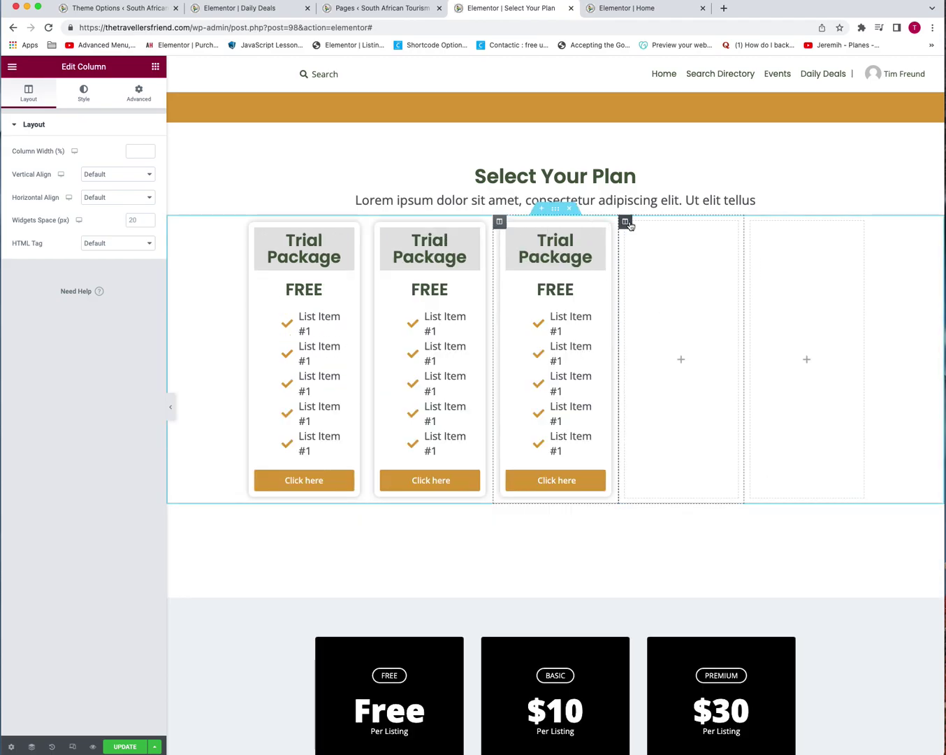
Delete the two leftover empty columns so the cards fill the row
{"action": "right_click", "coordinate": [624, 223]}
{"action": "left_click", "coordinate": [667, 372]}
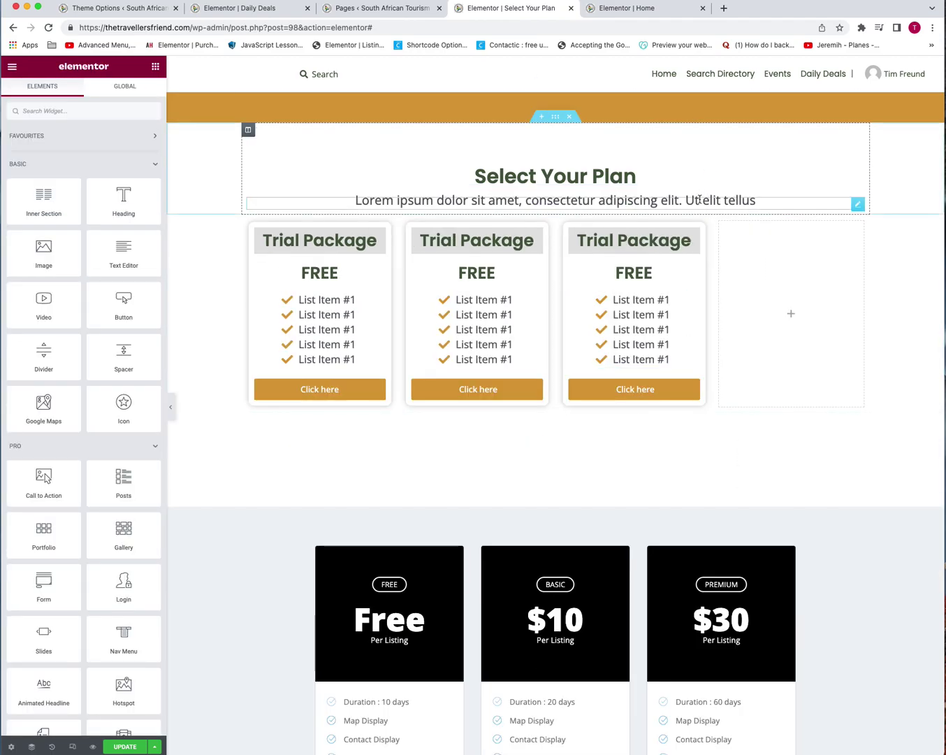
{"action": "right_click", "coordinate": [725, 230]}
{"action": "left_click", "coordinate": [733, 379]}
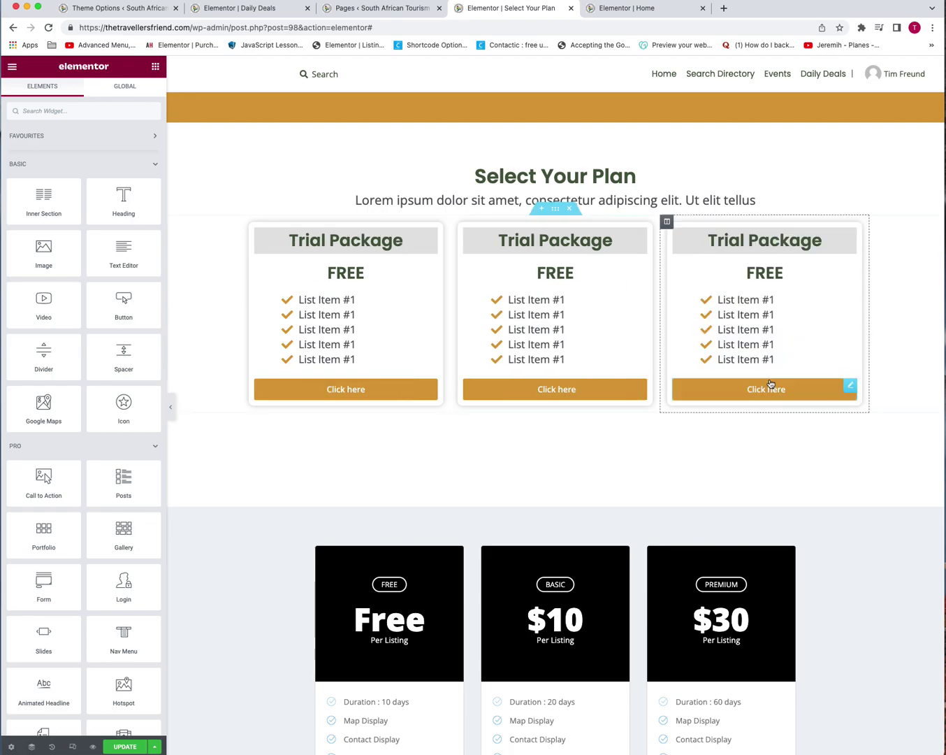
{"action": "scroll", "coordinate": [395, 448], "scroll_direction": "down", "scroll_amount": 3}
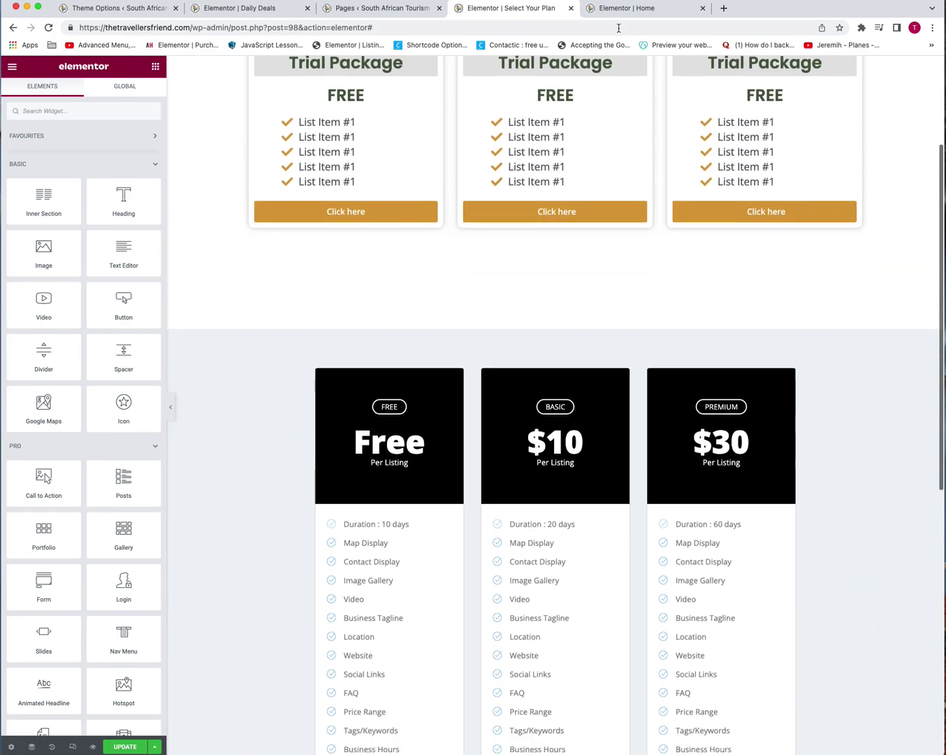
{"action": "scroll", "coordinate": [542, 134], "scroll_direction": "up", "scroll_amount": 3}
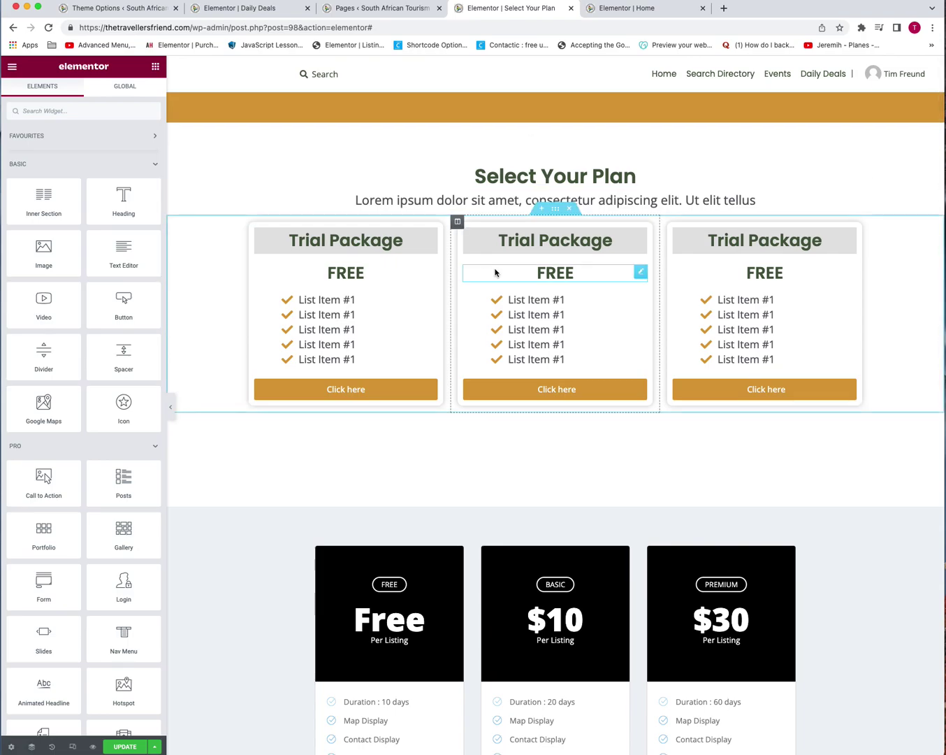
Preview the page and scroll through the three Trial Package cards and the Free, $10, $30 plans
{"action": "left_click", "coordinate": [133, 744]}
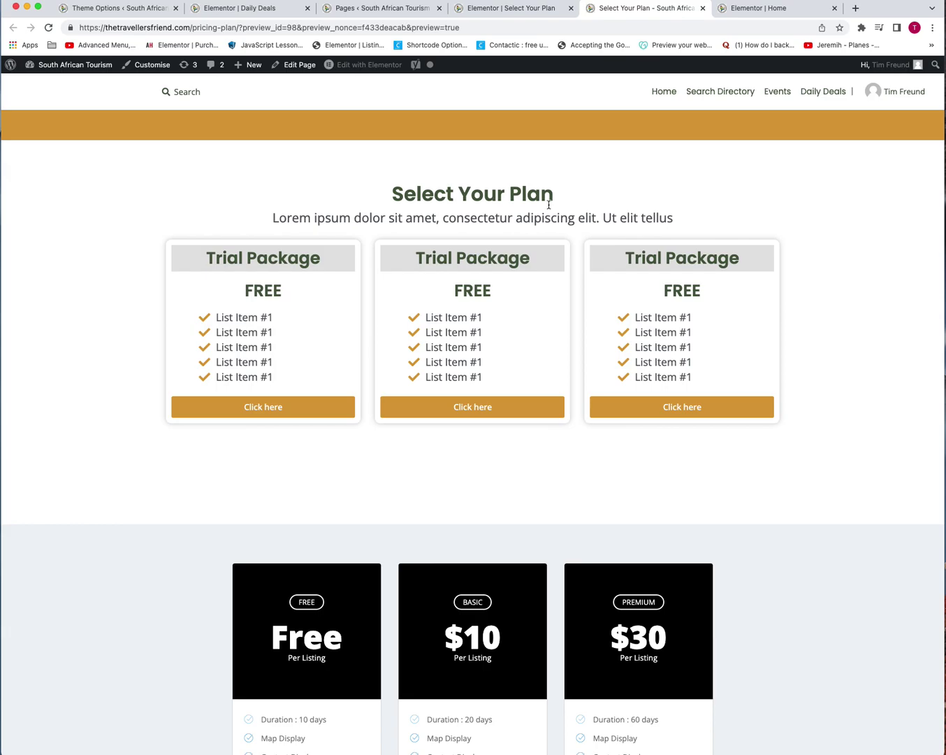
{"action": "scroll", "coordinate": [530, 166], "scroll_direction": "down", "scroll_amount": 7}
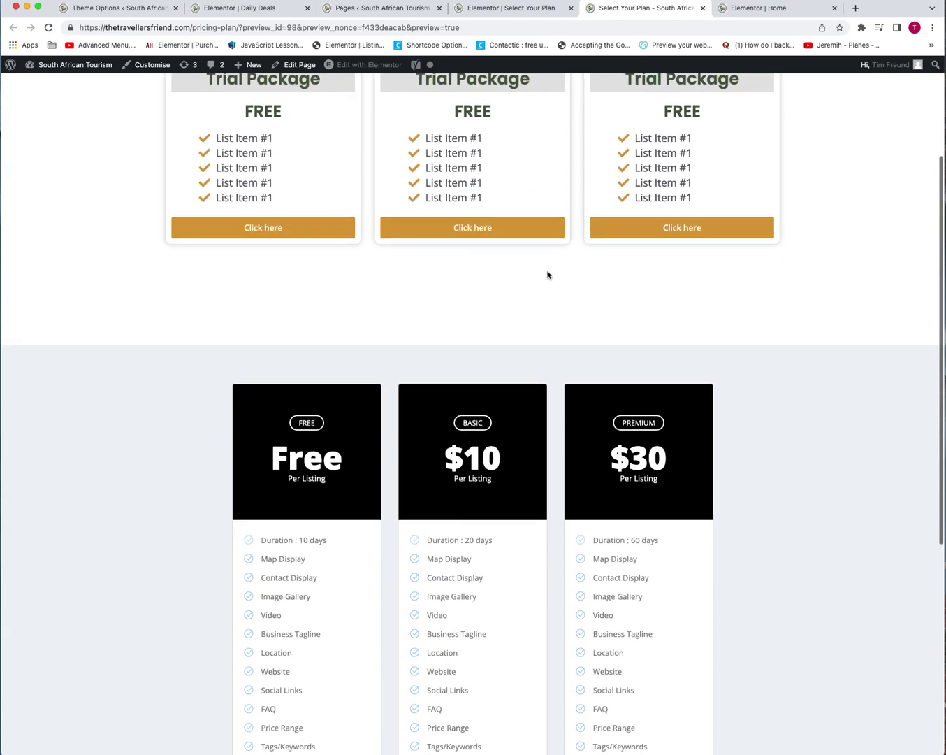
{"action": "scroll", "coordinate": [482, 266], "scroll_direction": "down", "scroll_amount": 2}
{"action": "scroll", "coordinate": [376, 265], "scroll_direction": "up", "scroll_amount": 4}
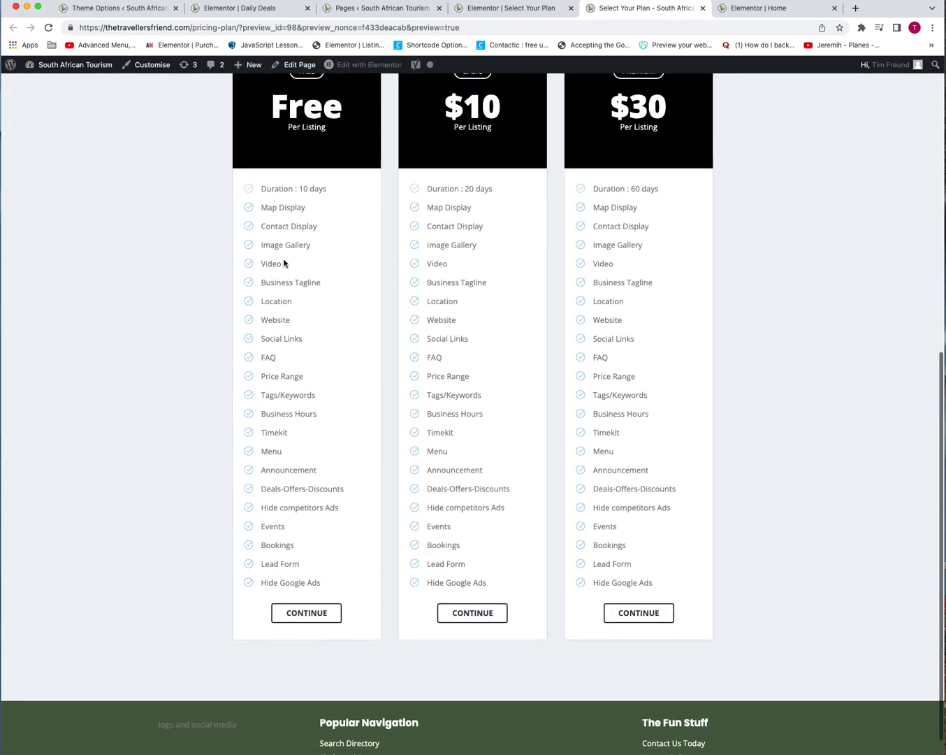
{"action": "scroll", "coordinate": [350, 281], "scroll_direction": "up", "scroll_amount": 3}
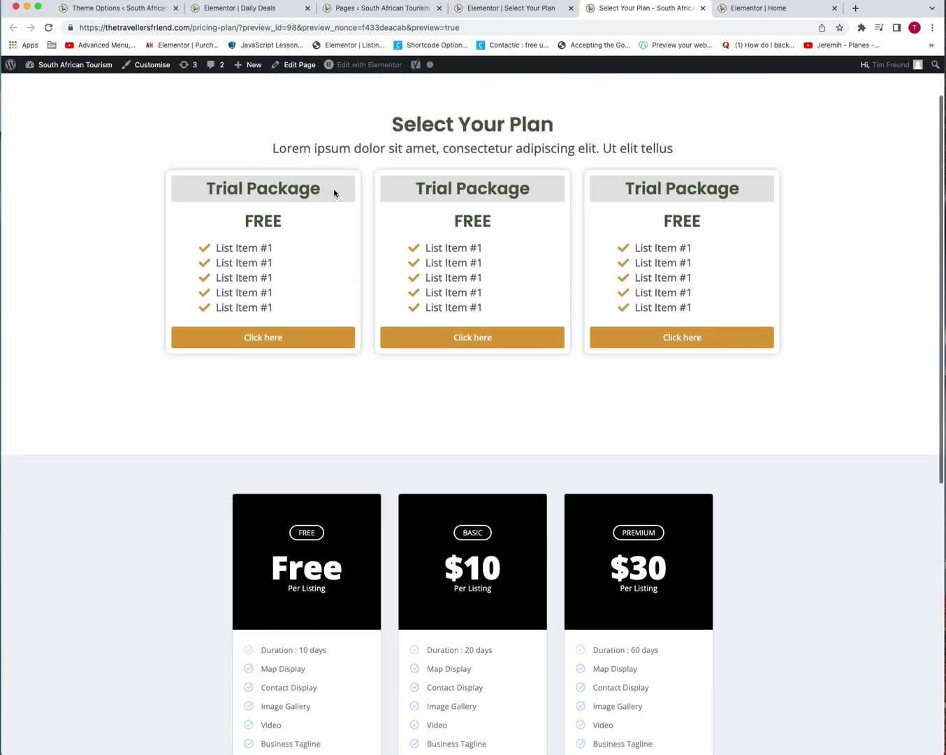
{"action": "scroll", "coordinate": [328, 192], "scroll_direction": "up", "scroll_amount": 1}
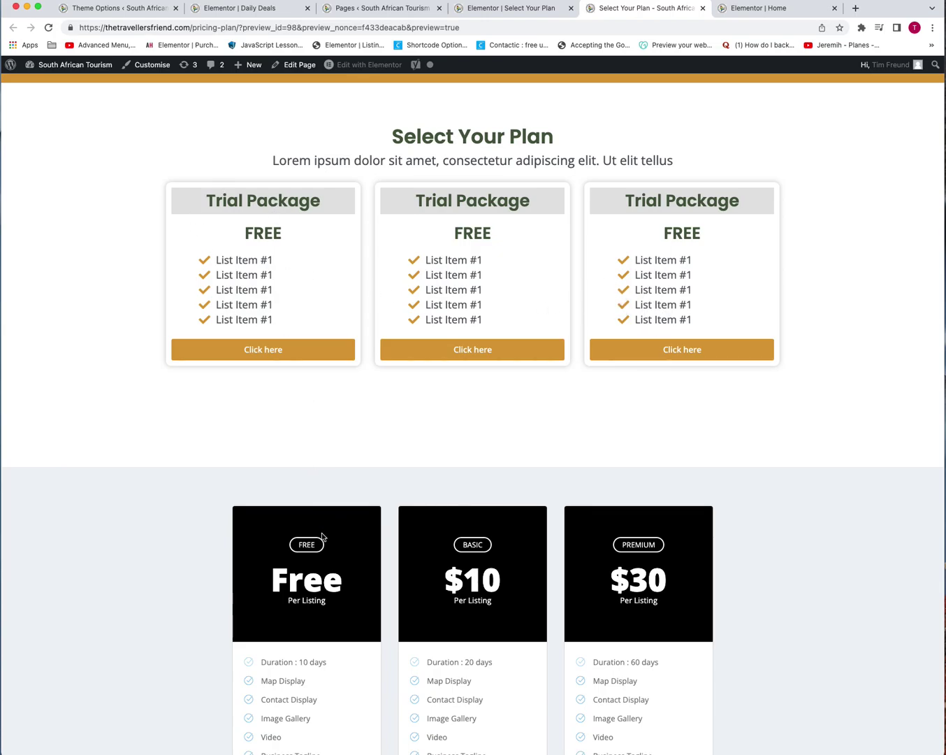
{"action": "scroll", "coordinate": [323, 536], "scroll_direction": "down", "scroll_amount": 5}
{"action": "scroll", "coordinate": [350, 346], "scroll_direction": "down", "scroll_amount": 1}
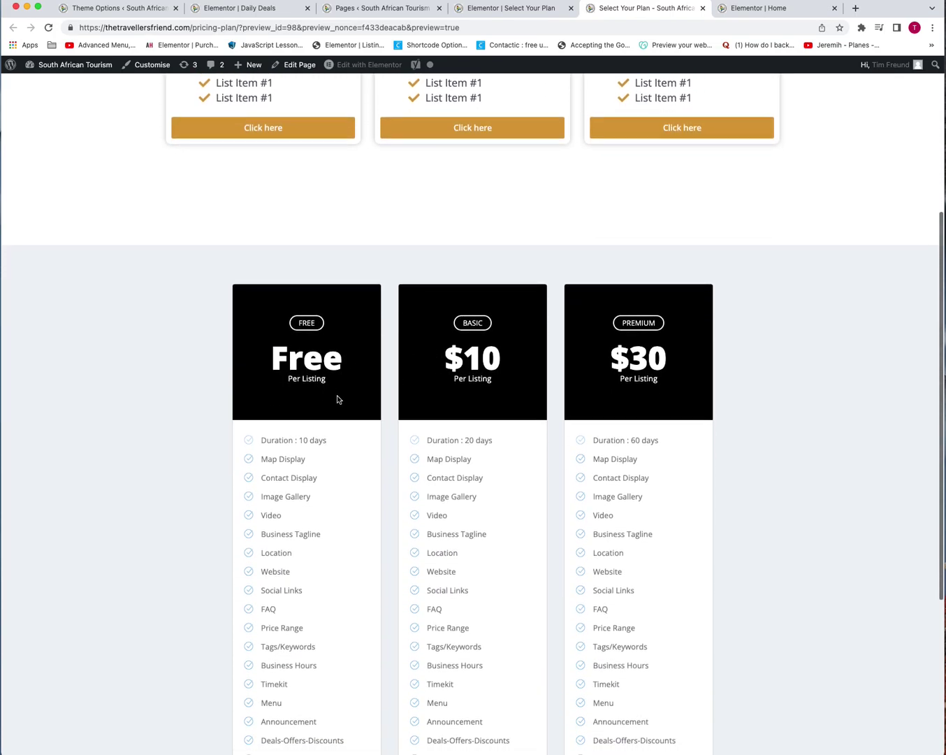
{"action": "scroll", "coordinate": [337, 399], "scroll_direction": "down", "scroll_amount": 4}
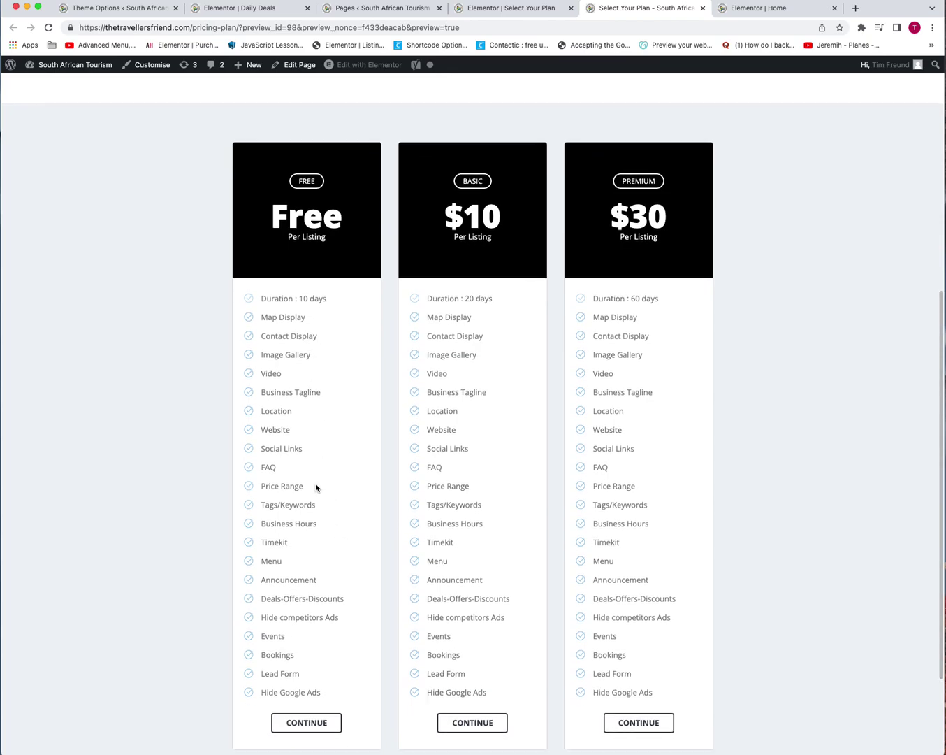
{"action": "scroll", "coordinate": [313, 296], "scroll_direction": "up", "scroll_amount": 10}
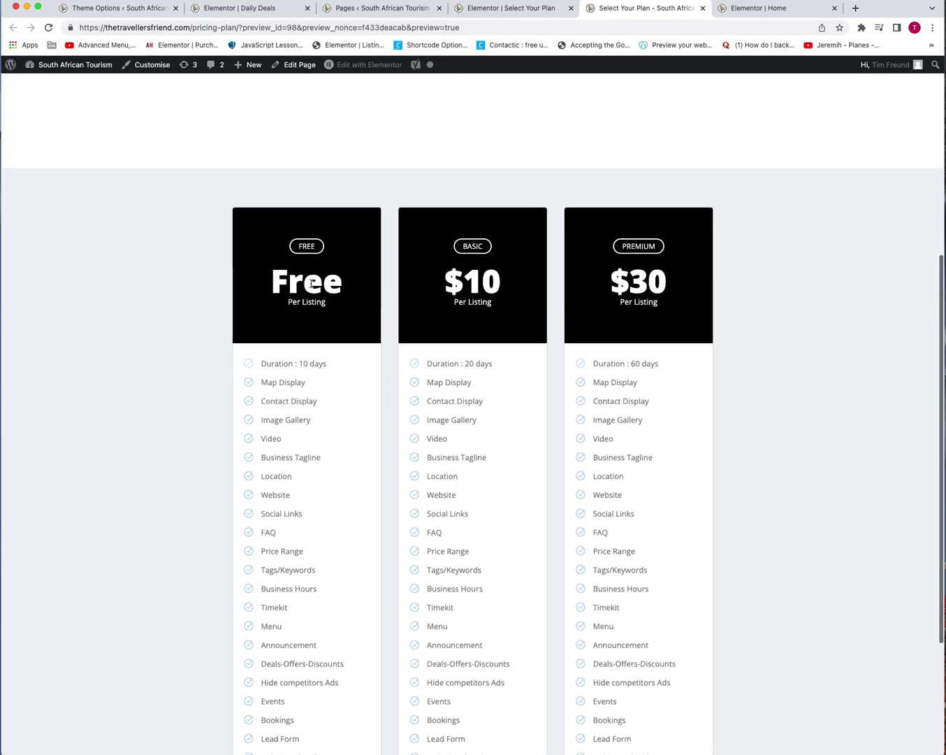
{"action": "scroll", "coordinate": [269, 247], "scroll_direction": "down", "scroll_amount": 14}
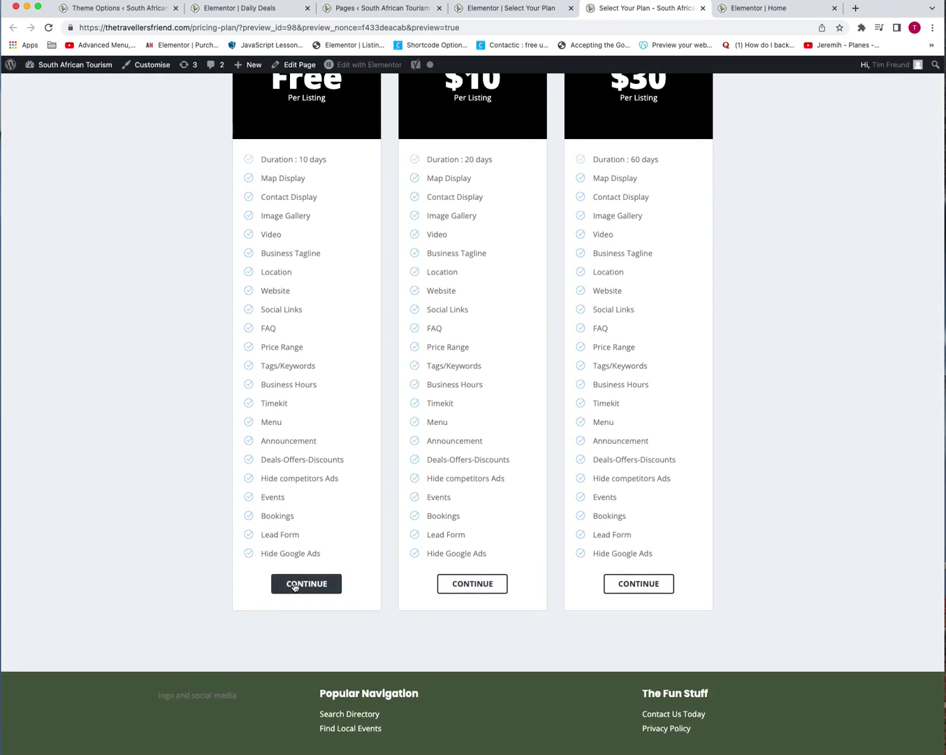
Inspect the Free plan's CONTINUE button and open its price-plan-button form as editable HTML
{"action": "right_click", "coordinate": [294, 583]}
{"action": "left_click", "coordinate": [315, 735]}
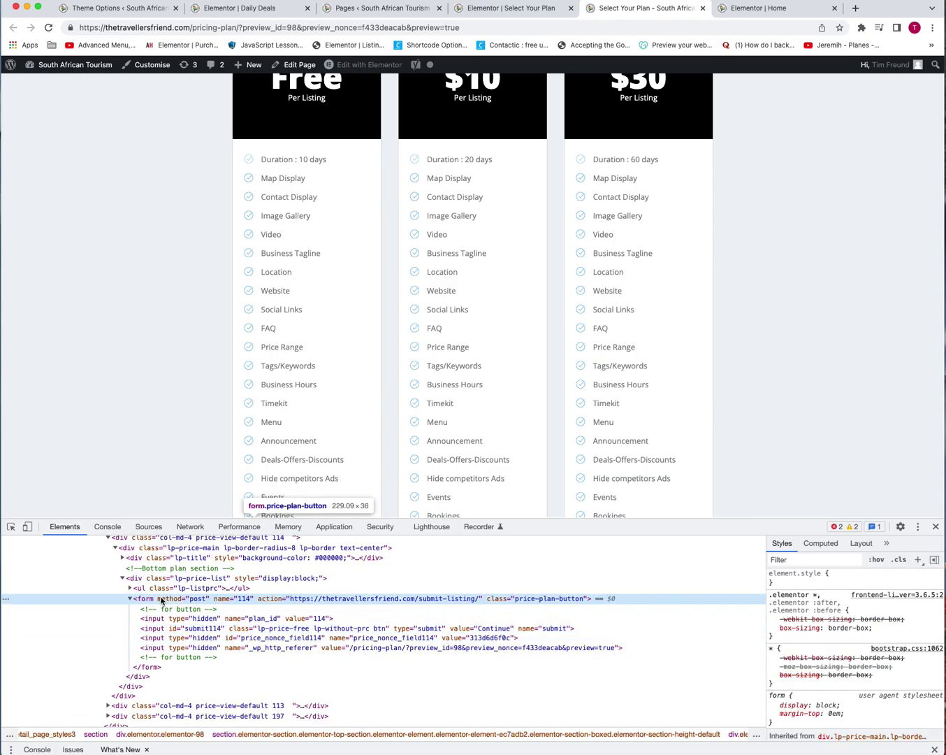
{"action": "right_click", "coordinate": [161, 599]}
{"action": "left_click", "coordinate": [191, 527]}
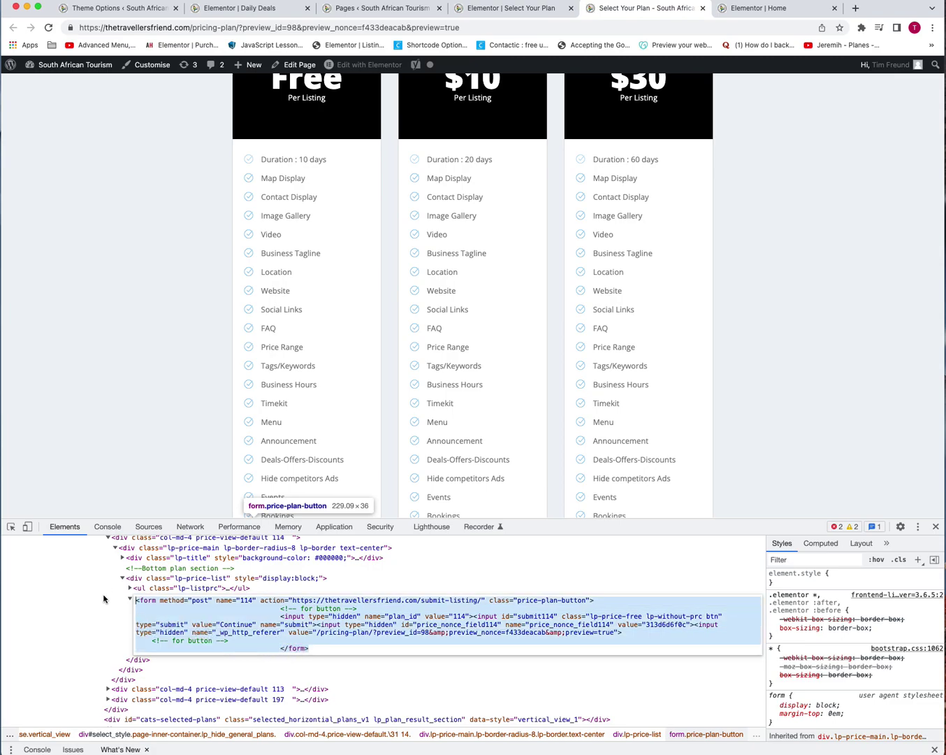
{"action": "scroll", "coordinate": [281, 314], "scroll_direction": "up", "scroll_amount": 5}
{"action": "left_click", "coordinate": [297, 208]}
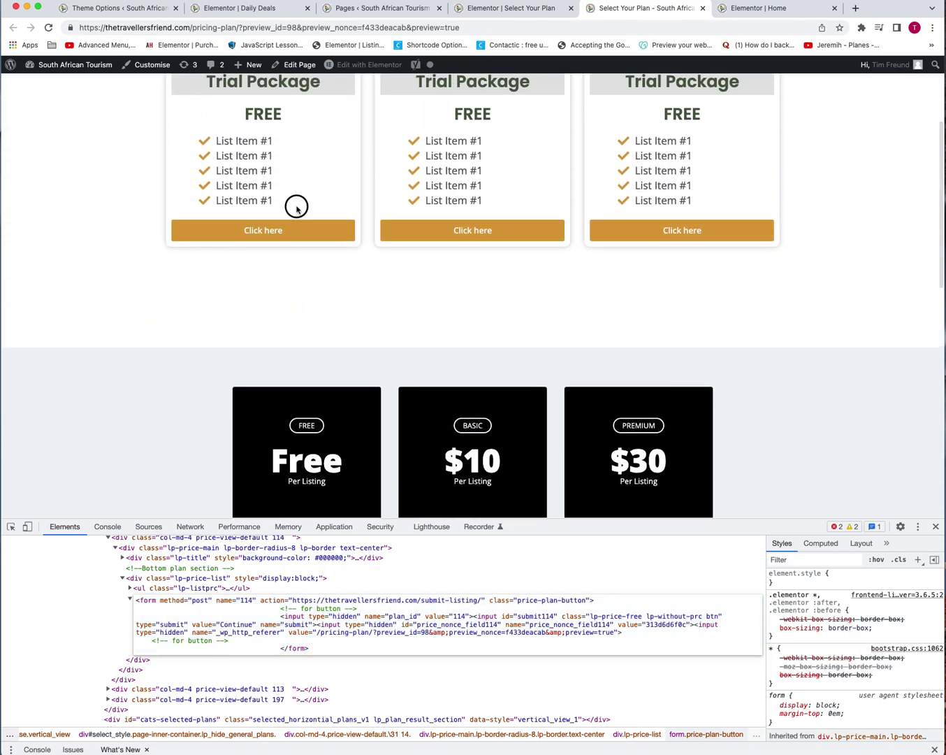
{"action": "scroll", "coordinate": [296, 207], "scroll_direction": "up", "scroll_amount": 5}
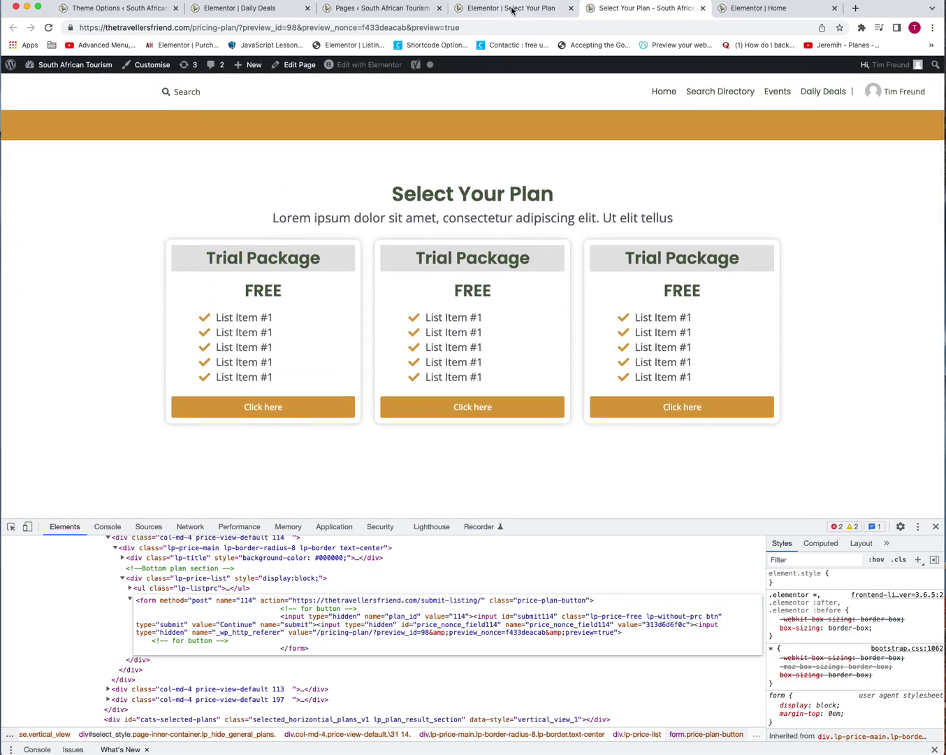
Delete the first card's Click here button and drop an HTML widget in its place
{"action": "left_click", "coordinate": [511, 8]}
{"action": "right_click", "coordinate": [376, 390]}
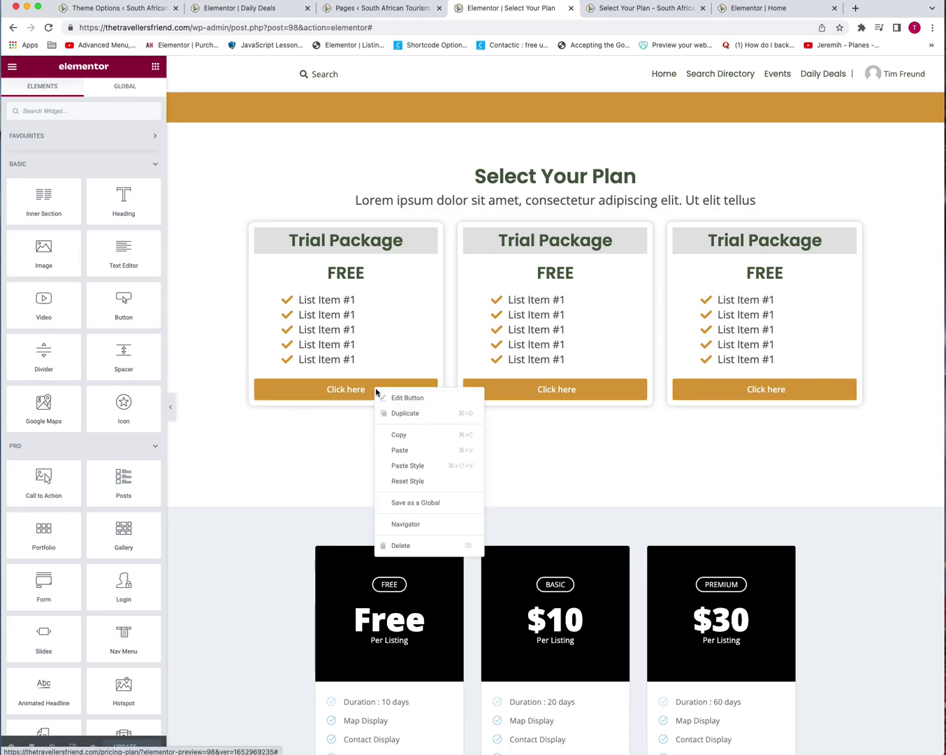
{"action": "left_click", "coordinate": [403, 545]}
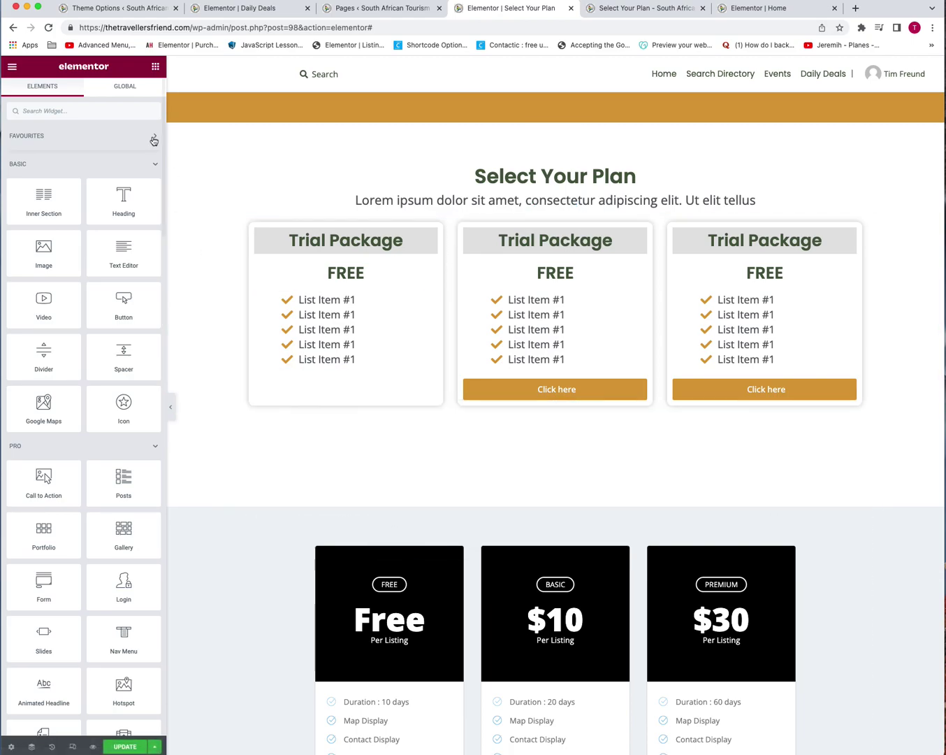
{"action": "left_click", "coordinate": [111, 111]}
{"action": "type", "text": "html"}
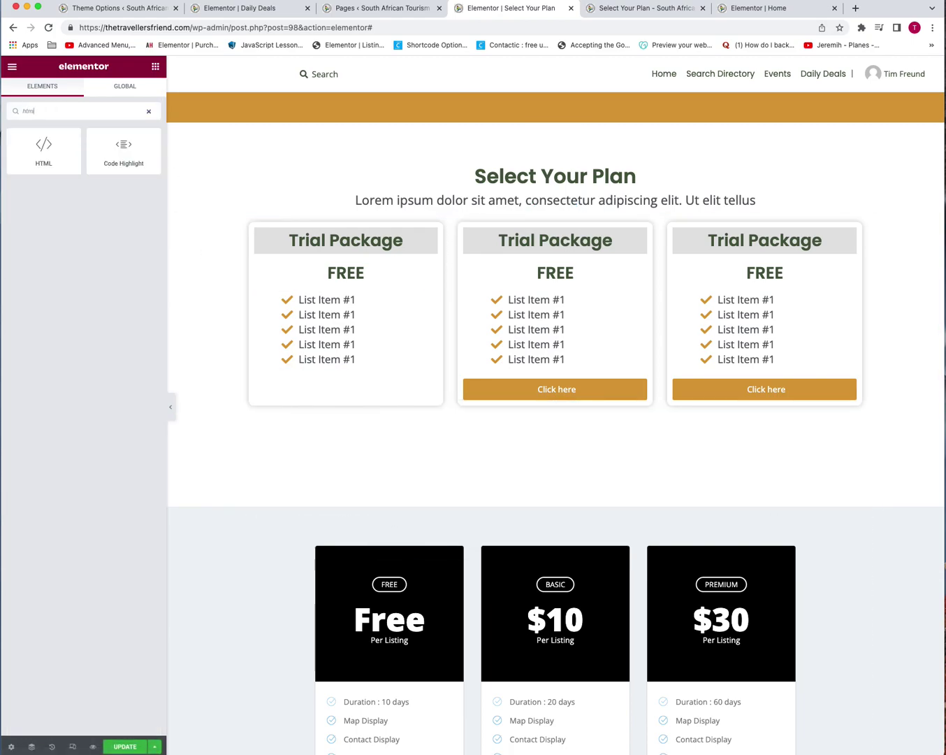
{"action": "left_click_drag", "start_coordinate": [75, 143], "coordinate": [323, 359]}
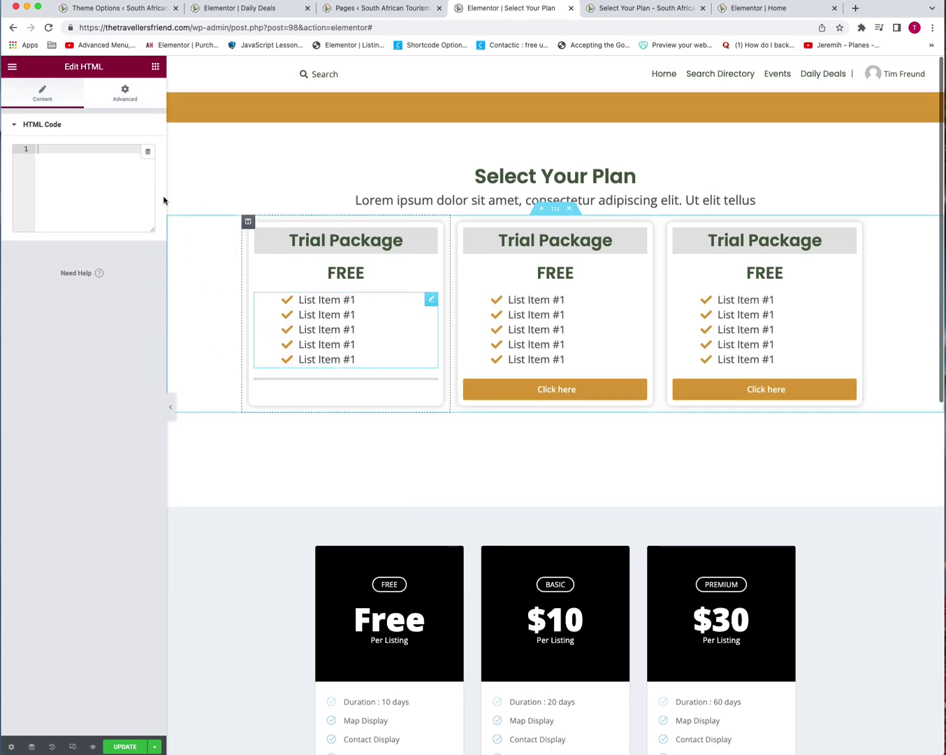
Paste the copied plan form code and wrap it in <center></center> tags
{"action": "key", "text": "super+v"}
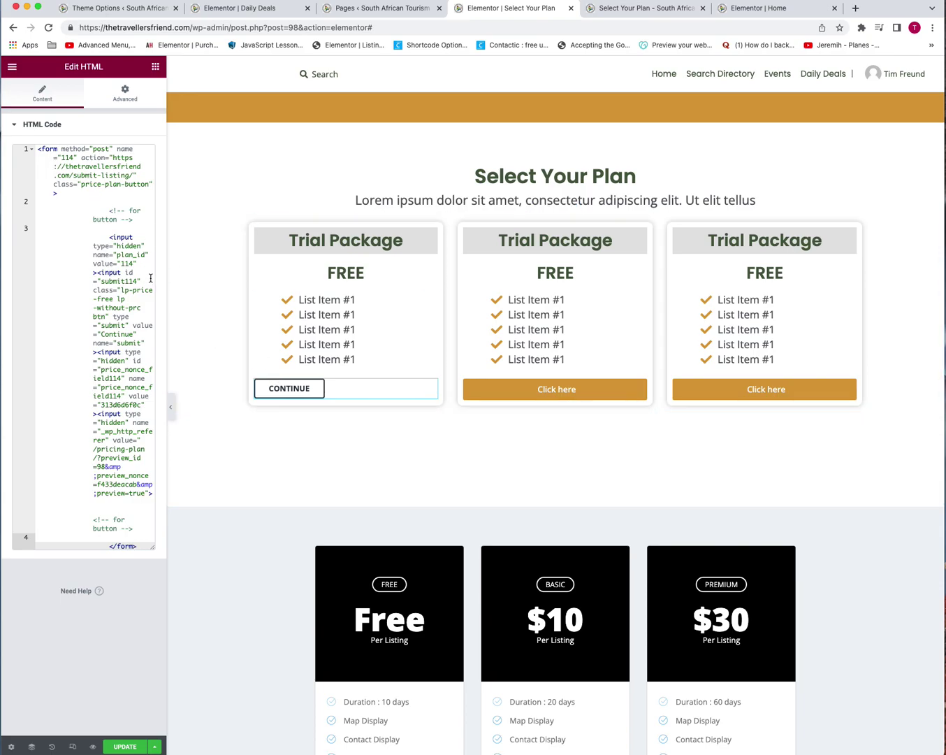
{"action": "left_click", "coordinate": [36, 149]}
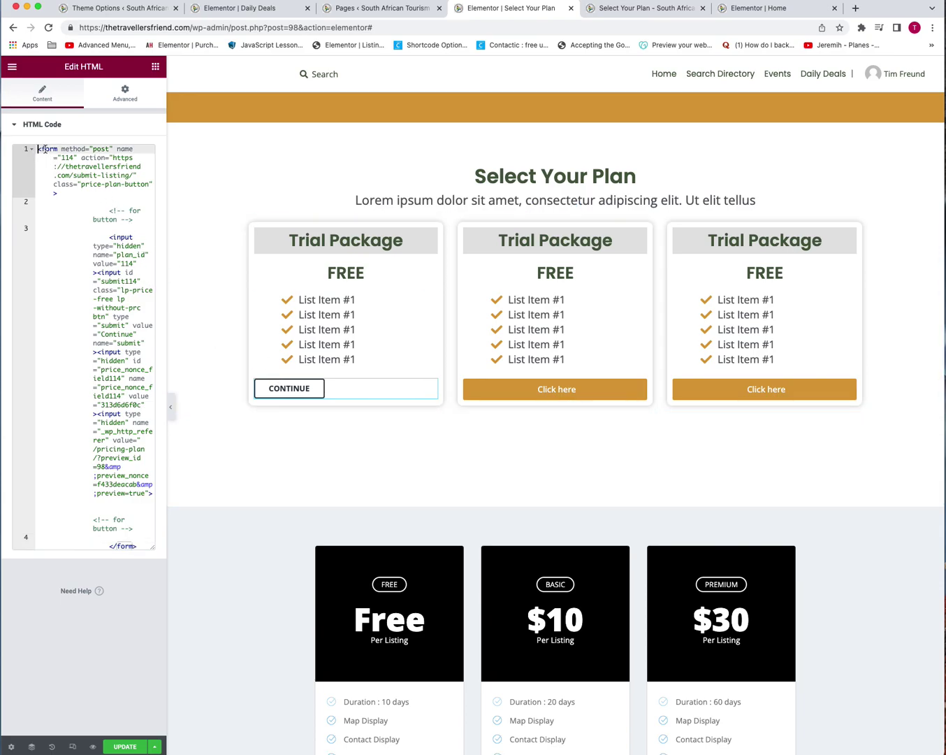
{"action": "key", "text": "Return"}
{"action": "key", "text": "Return"}
{"action": "key", "text": "Return"}
{"action": "key", "text": "Return"}
{"action": "key", "text": "Return"}
{"action": "key", "text": "Return"}
{"action": "key", "text": "Return"}
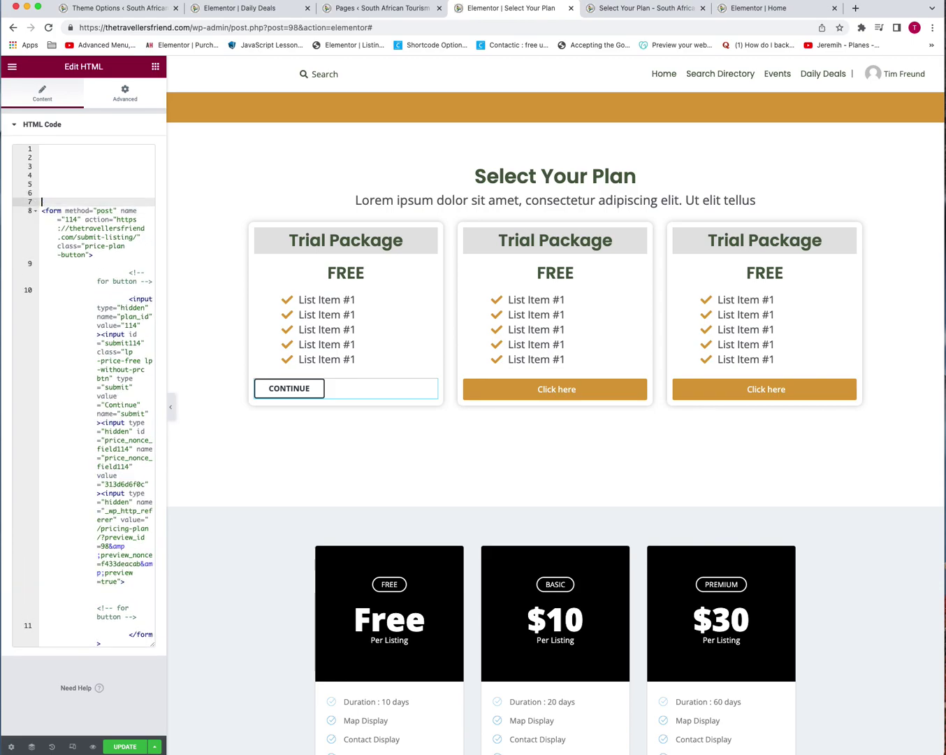
{"action": "key", "text": "Up"}
{"action": "key", "text": "Up"}
{"action": "key", "text": "Up"}
{"action": "key", "text": "Up"}
{"action": "key", "text": "Up"}
{"action": "key", "text": "Up"}
{"action": "type", "text": "<center>"}
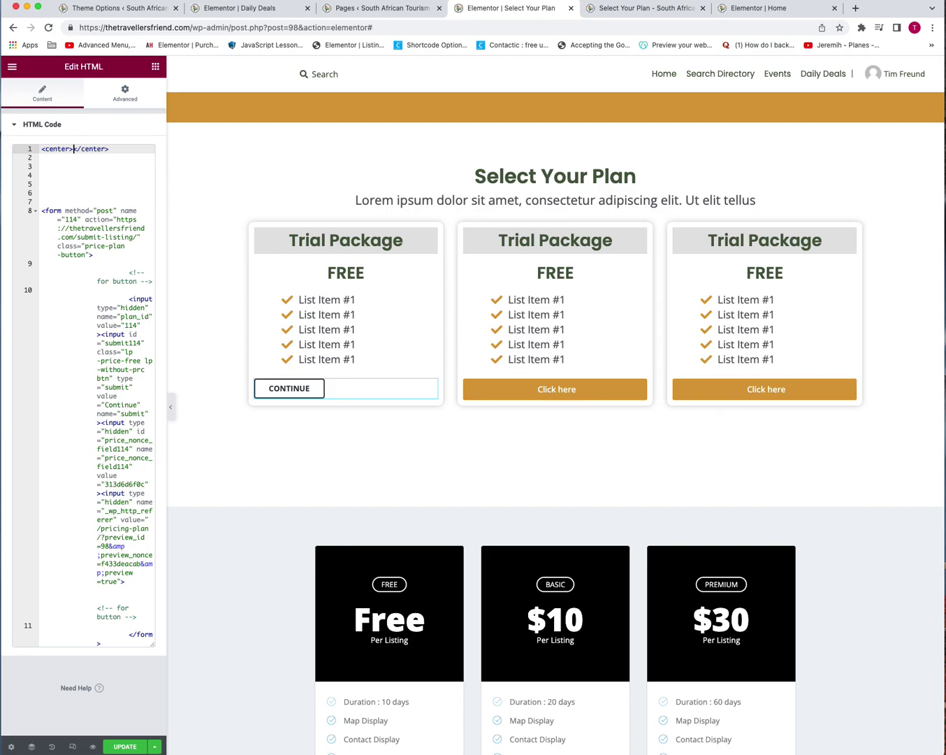
{"action": "left_click_drag", "start_coordinate": [89, 149], "coordinate": [116, 150]}
{"action": "key", "text": "ctrl+x"}
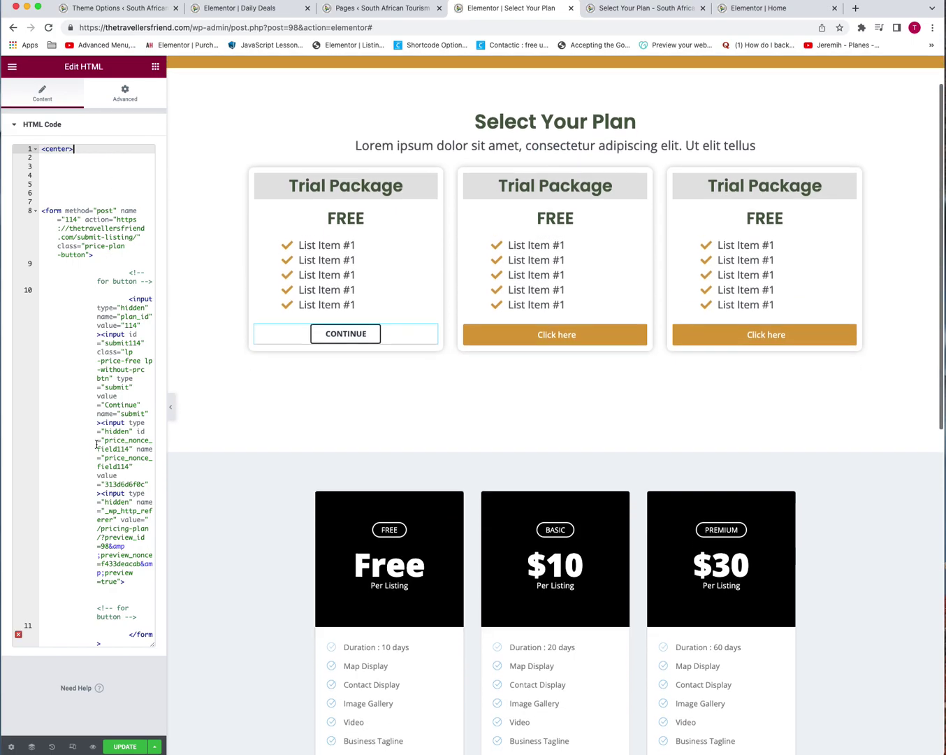
{"action": "left_click", "coordinate": [116, 645]}
{"action": "key", "text": "Return"}
{"action": "key", "text": "Return"}
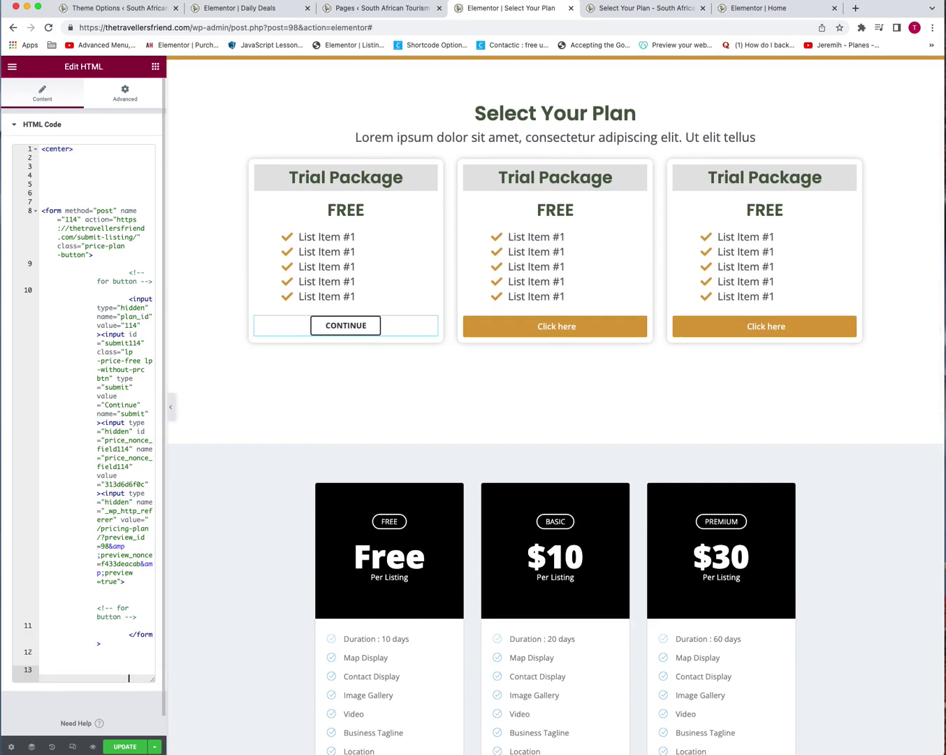
{"action": "key", "text": "ctrl+v"}
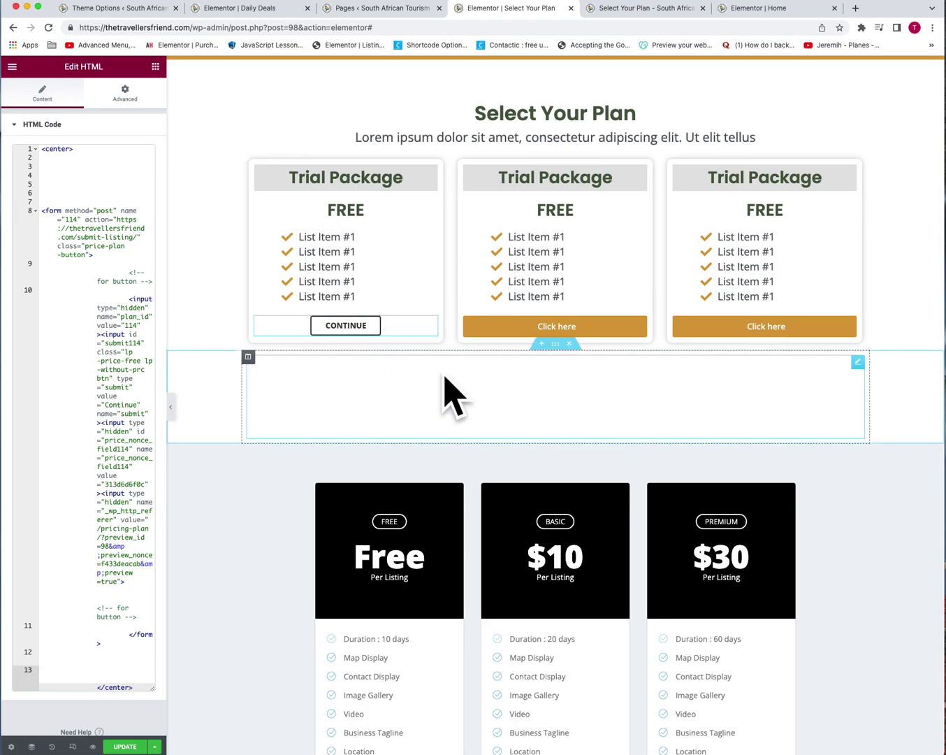
{"action": "scroll", "coordinate": [483, 357], "scroll_direction": "down", "scroll_amount": 2}
Set the first card's feature list left margin to 0
{"action": "scroll", "coordinate": [480, 358], "scroll_direction": "up", "scroll_amount": 1}
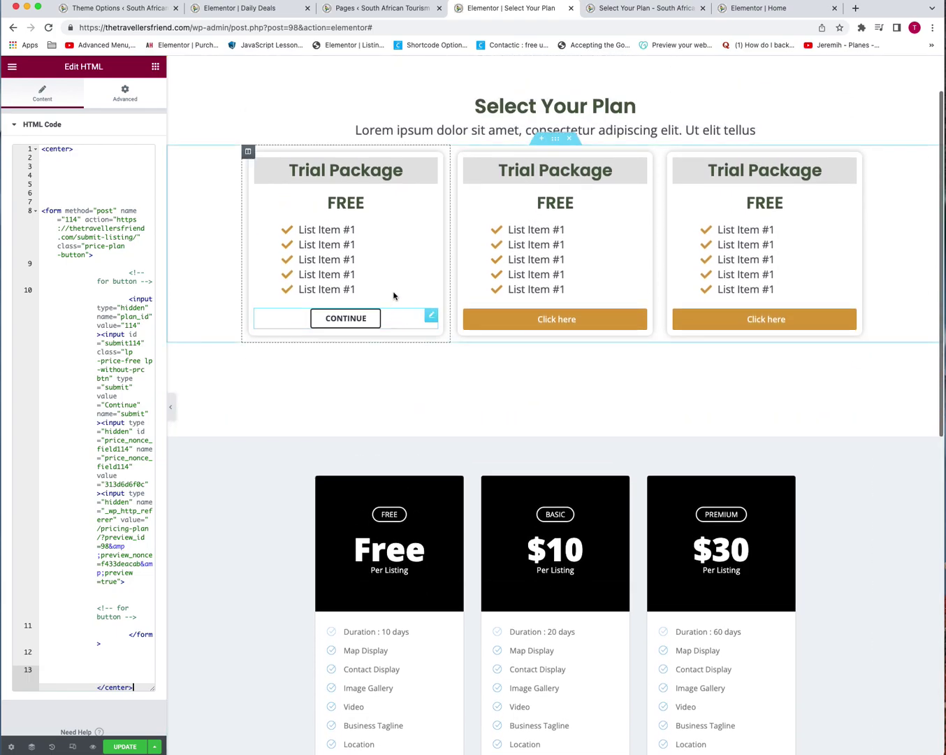
{"action": "right_click", "coordinate": [344, 268]}
{"action": "left_click", "coordinate": [339, 267]}
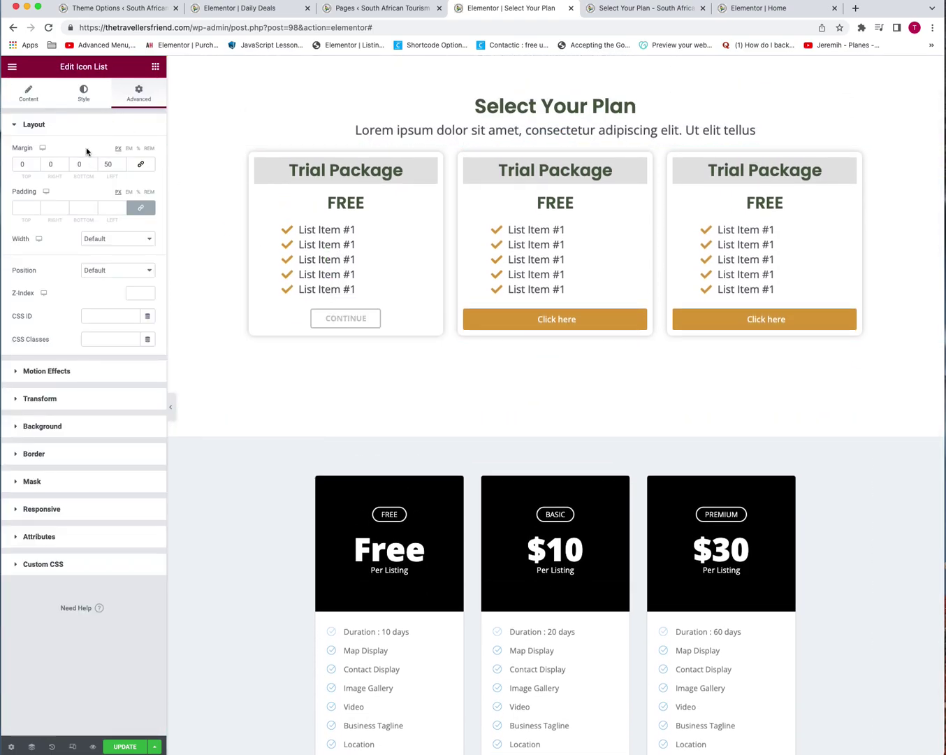
{"action": "type", "text": "0"}
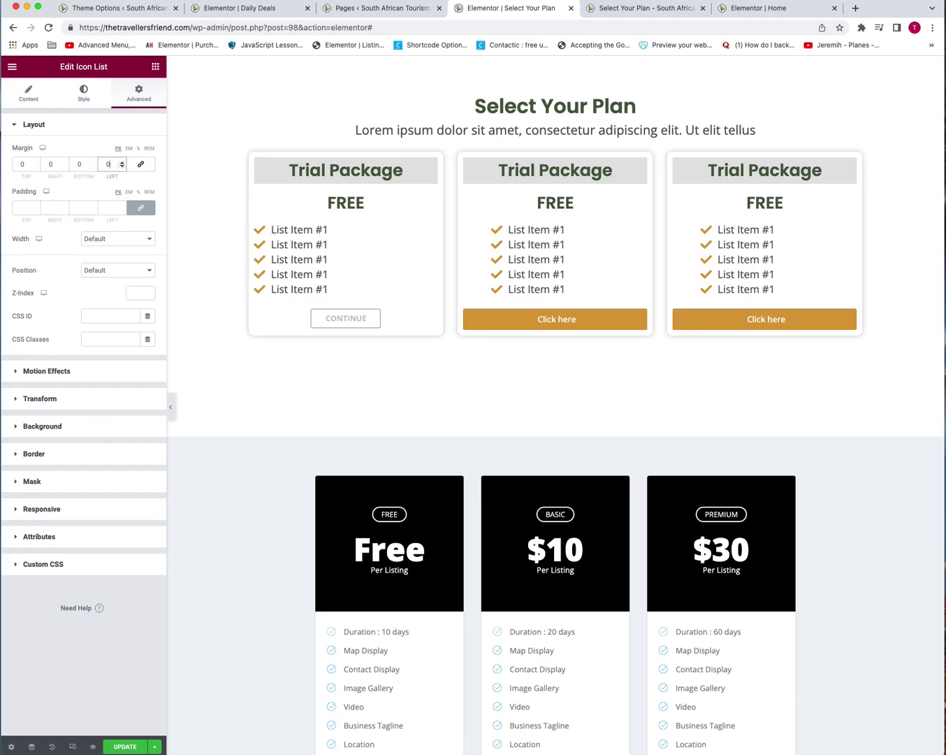
Centre the list items and add dividers of width 69 with spacing 9
{"action": "left_click", "coordinate": [84, 92]}
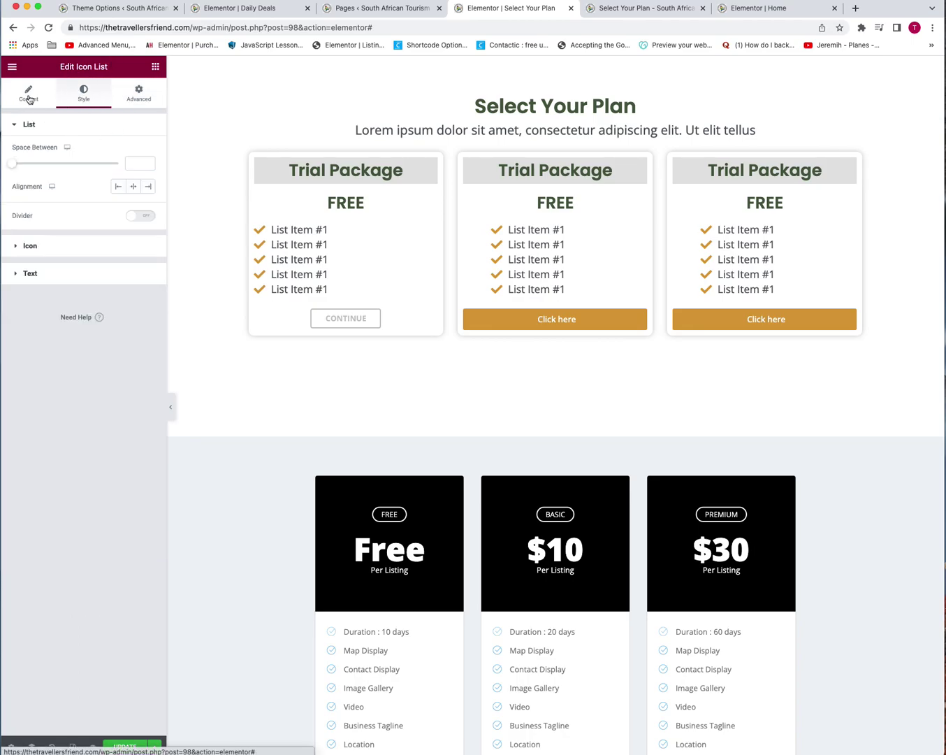
{"action": "left_click", "coordinate": [137, 185]}
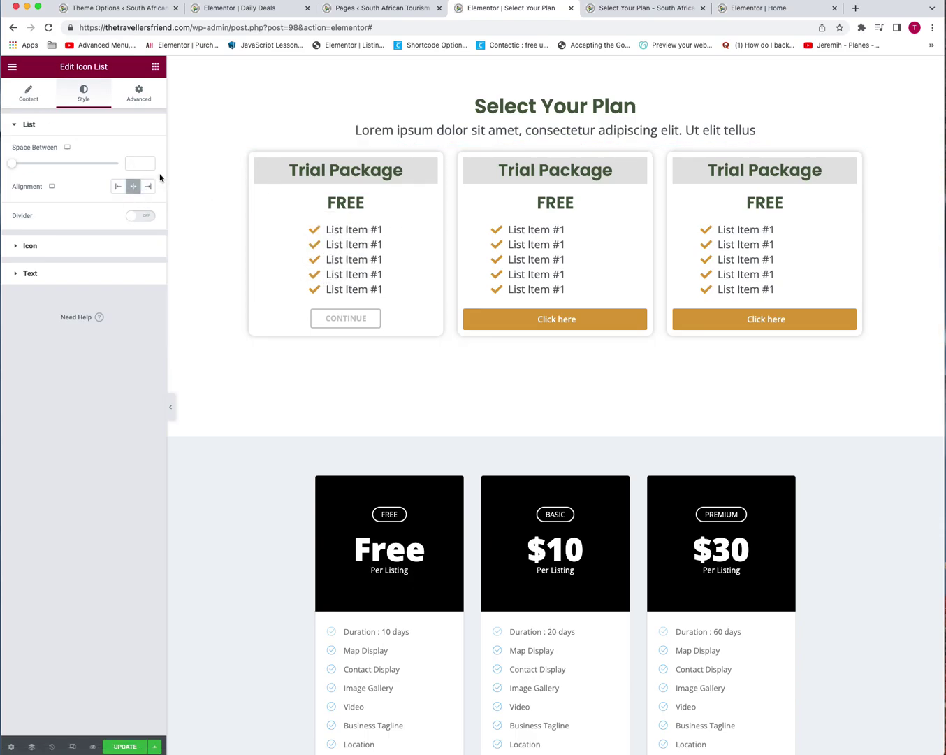
{"action": "left_click", "coordinate": [148, 217]}
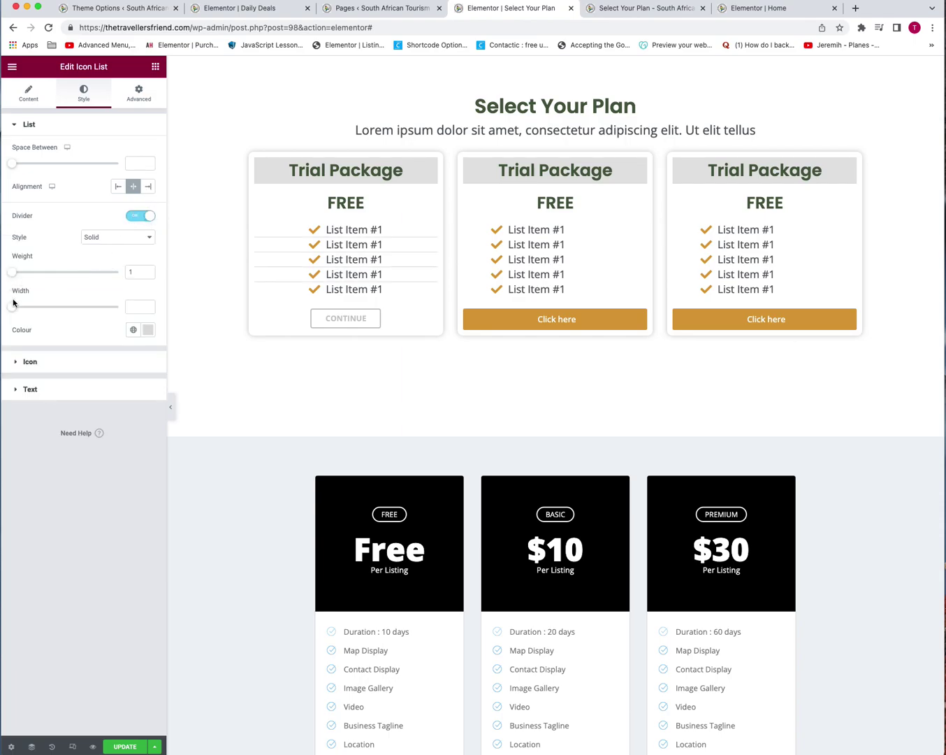
{"action": "left_click_drag", "start_coordinate": [26, 308], "coordinate": [87, 305]}
{"action": "left_click_drag", "start_coordinate": [16, 168], "coordinate": [31, 168]}
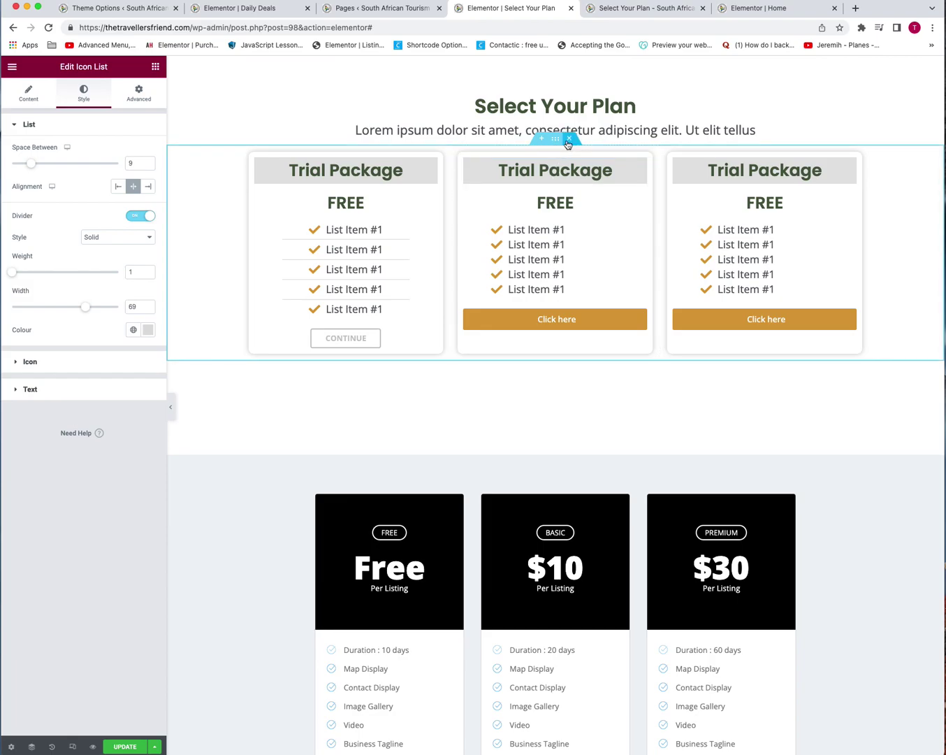
Remove the blank lines from the CONTINUE button's form code and select all of it
{"action": "right_click", "coordinate": [370, 345]}
{"action": "left_click", "coordinate": [386, 351]}
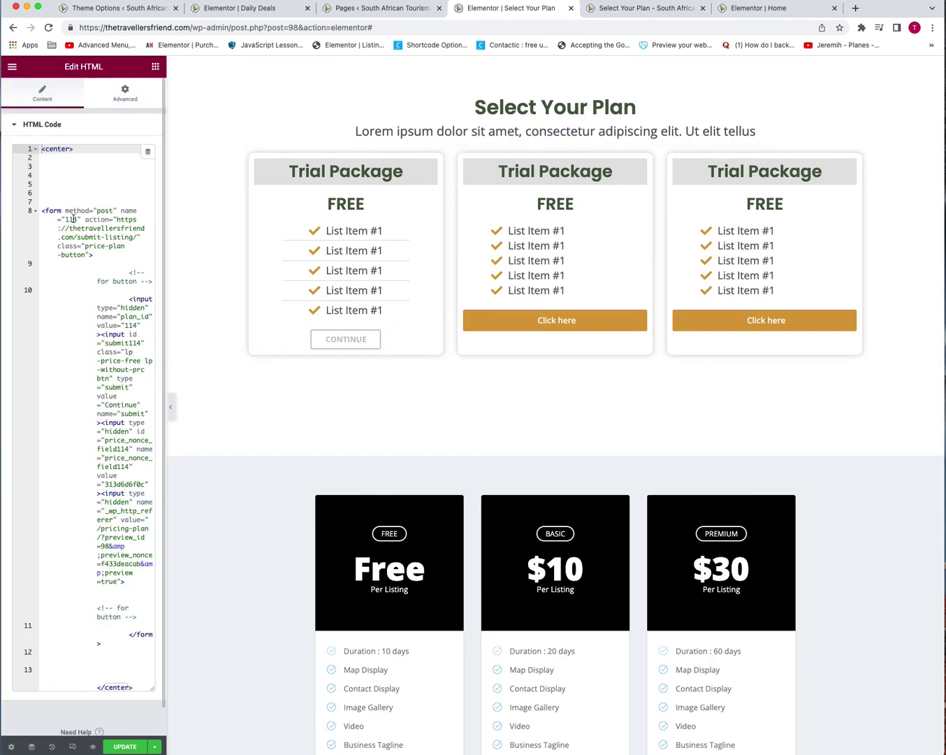
{"action": "left_click", "coordinate": [48, 195]}
{"action": "key", "text": "BackSpace"}
{"action": "key", "text": "BackSpace"}
{"action": "key", "text": "BackSpace"}
{"action": "key", "text": "BackSpace"}
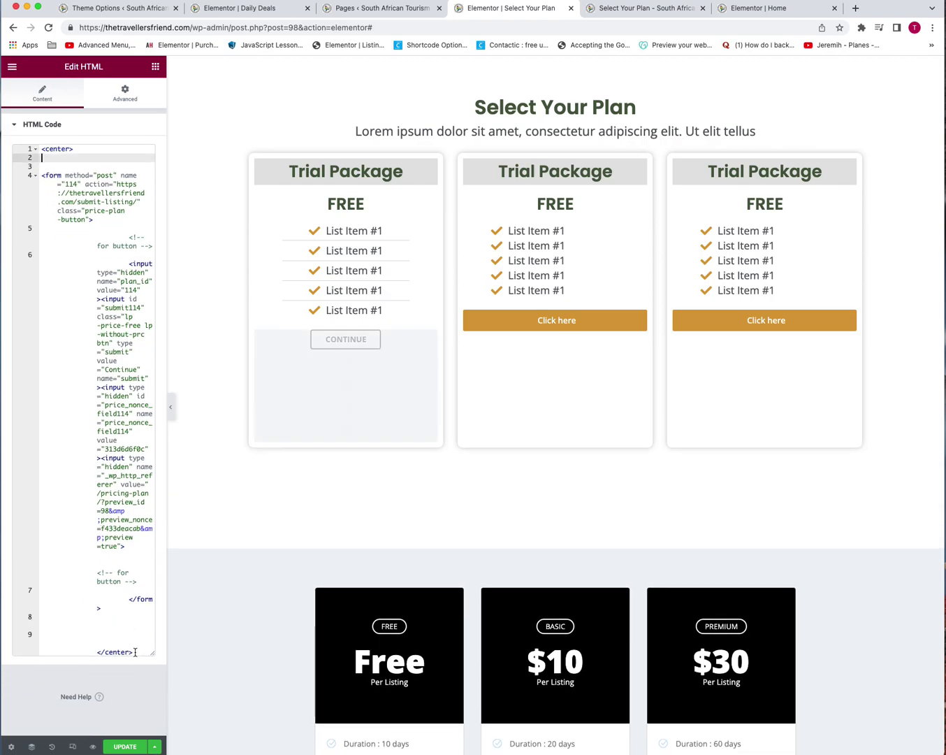
{"action": "left_click_drag", "start_coordinate": [134, 652], "coordinate": [42, 149]}
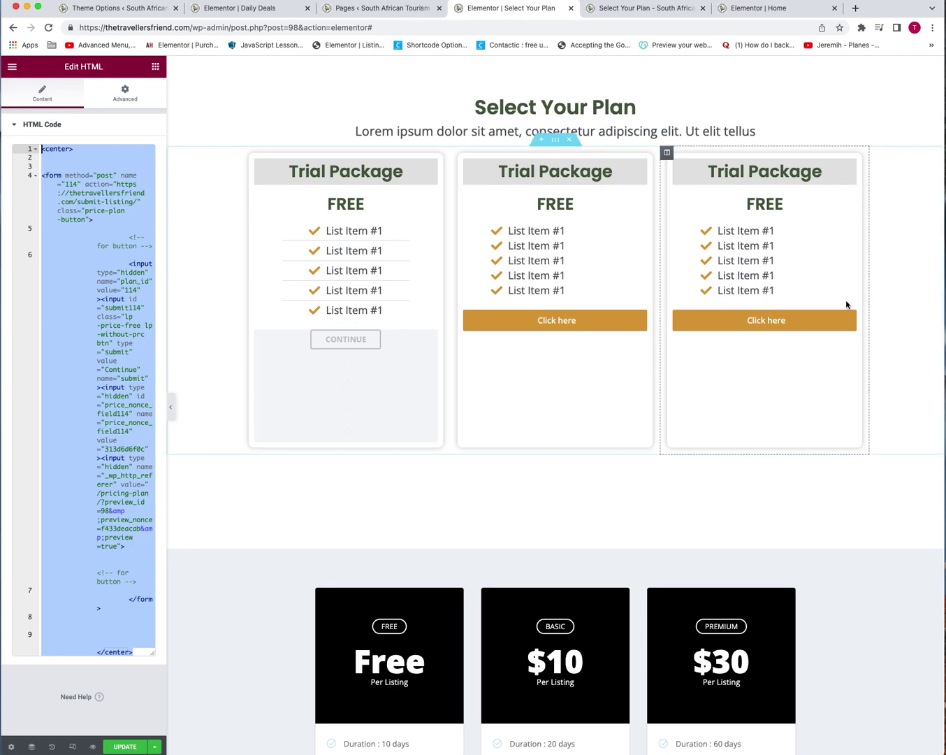
Delete the middle, right and left Trial Package columns
{"action": "right_click", "coordinate": [459, 158]}
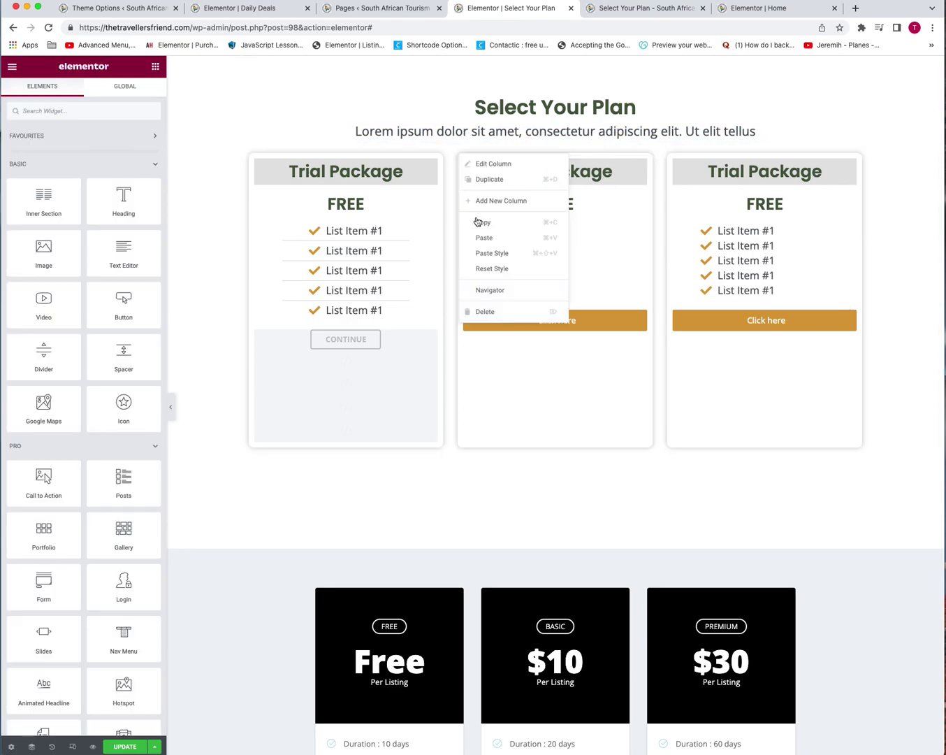
{"action": "left_click", "coordinate": [485, 311]}
{"action": "right_click", "coordinate": [565, 151]}
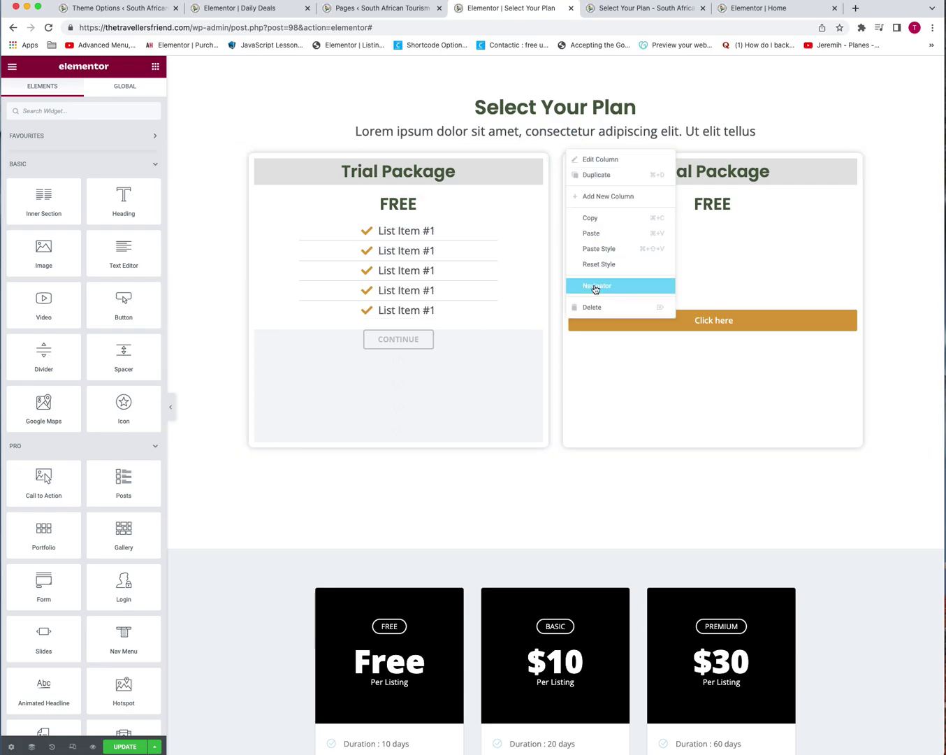
{"action": "left_click", "coordinate": [592, 308]}
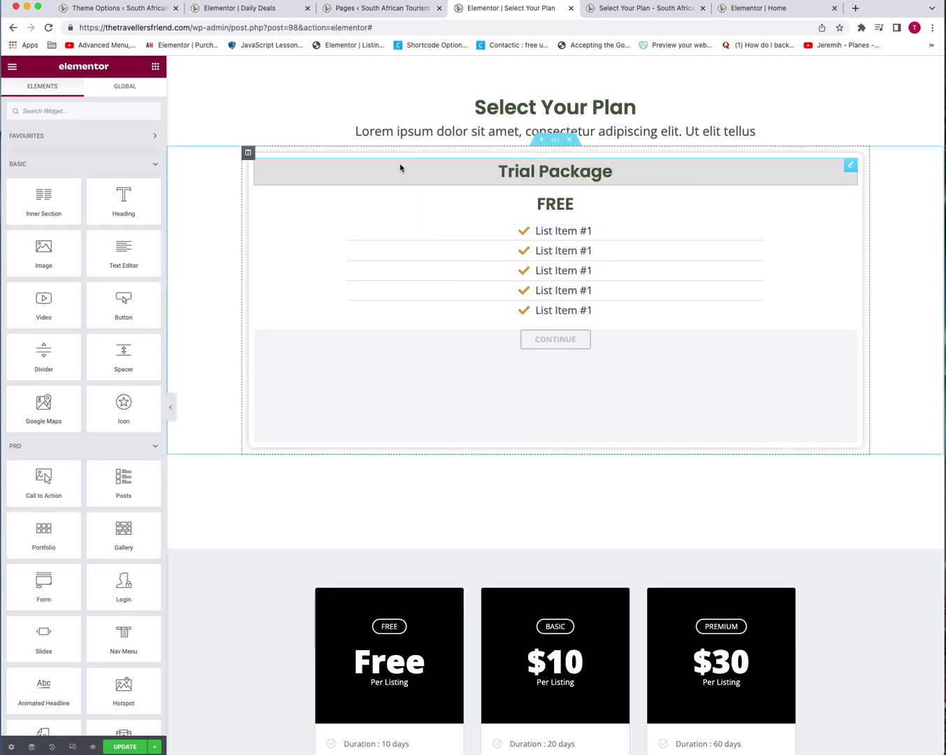
{"action": "right_click", "coordinate": [249, 153]}
{"action": "left_click", "coordinate": [300, 316]}
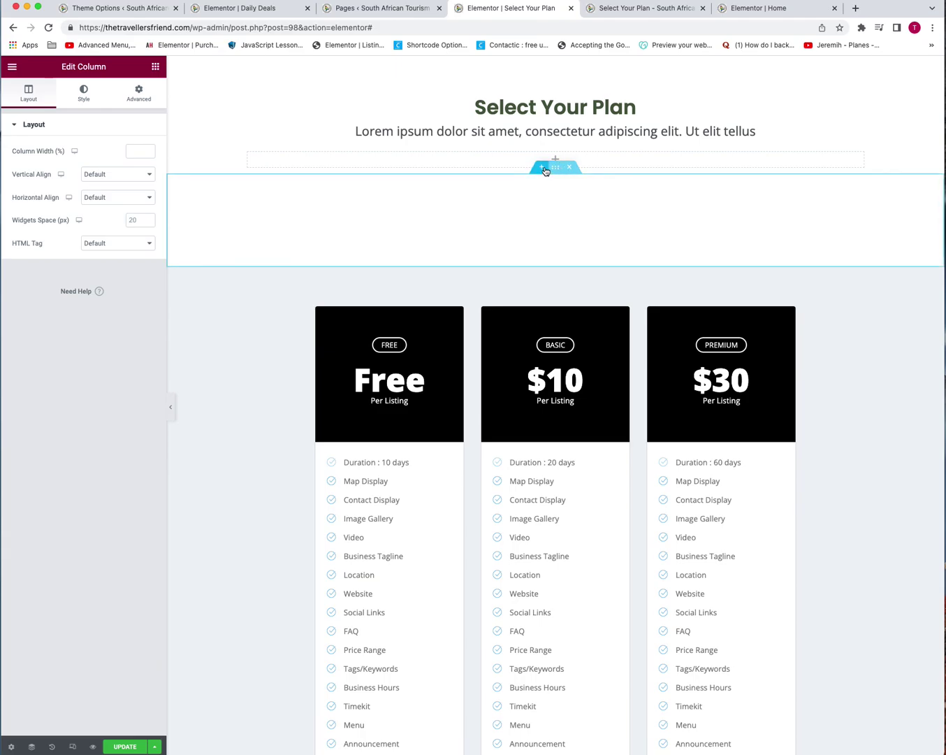
Search 'pricing' and place a Price Table widget in the empty section
{"action": "left_click", "coordinate": [156, 68]}
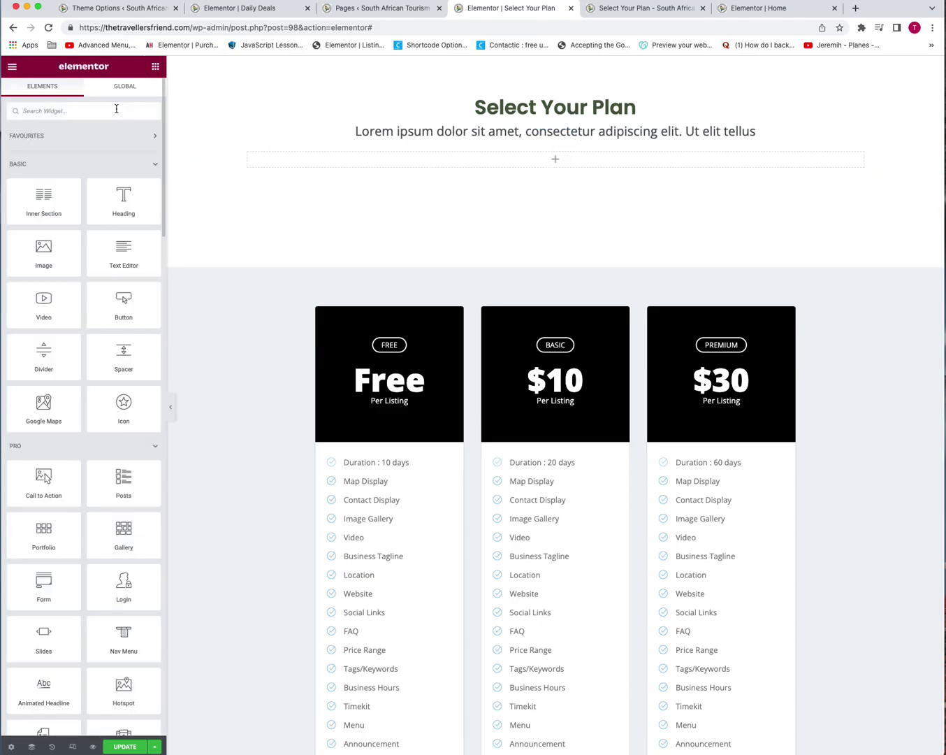
{"action": "type", "text": "pricing"}
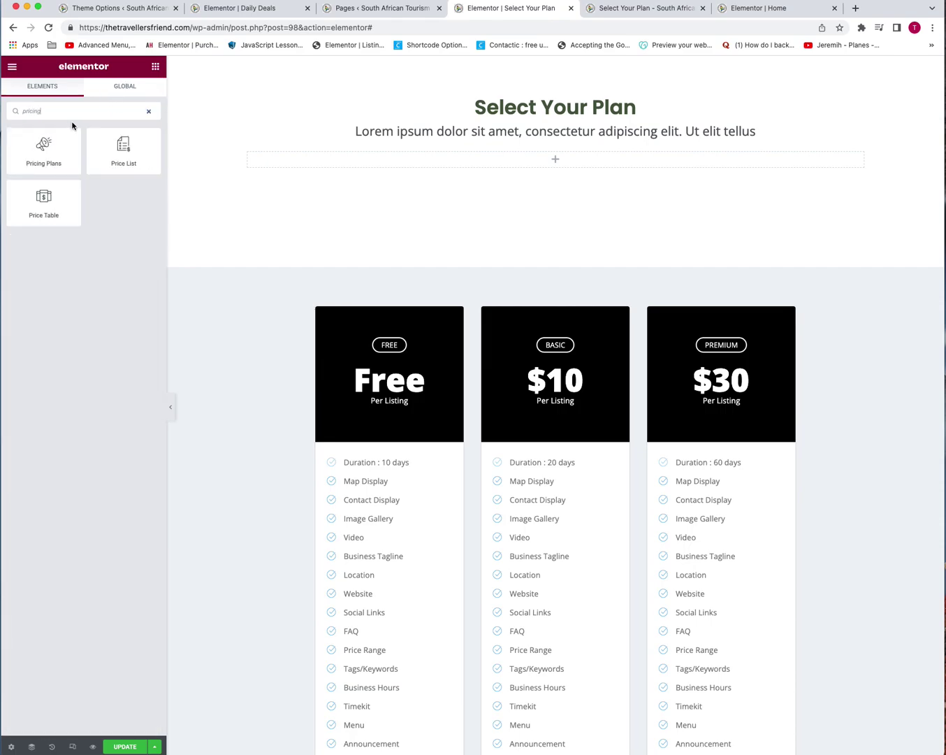
{"action": "left_click_drag", "start_coordinate": [50, 197], "coordinate": [313, 158]}
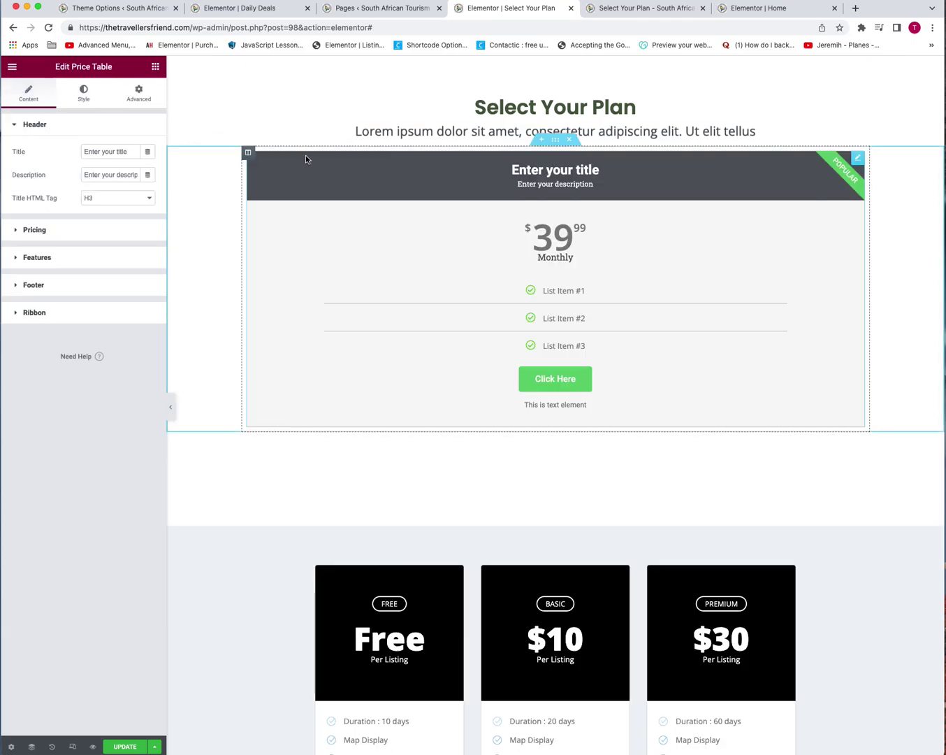
Duplicate the price table column twice to make three tables
{"action": "right_click", "coordinate": [252, 160]}
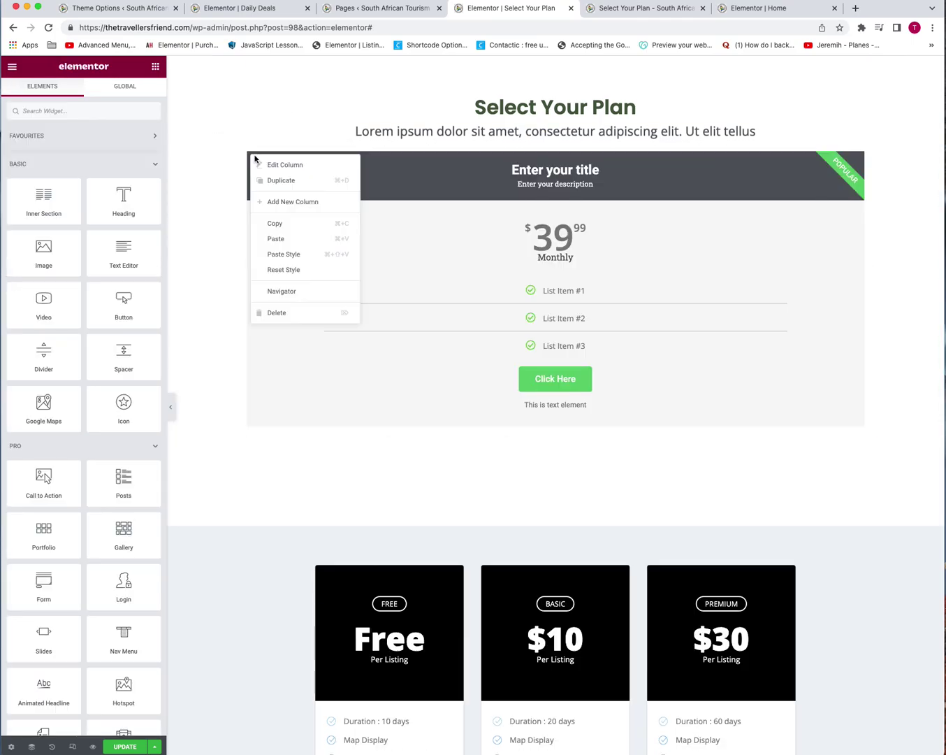
{"action": "left_click", "coordinate": [288, 187]}
{"action": "right_click", "coordinate": [249, 152]}
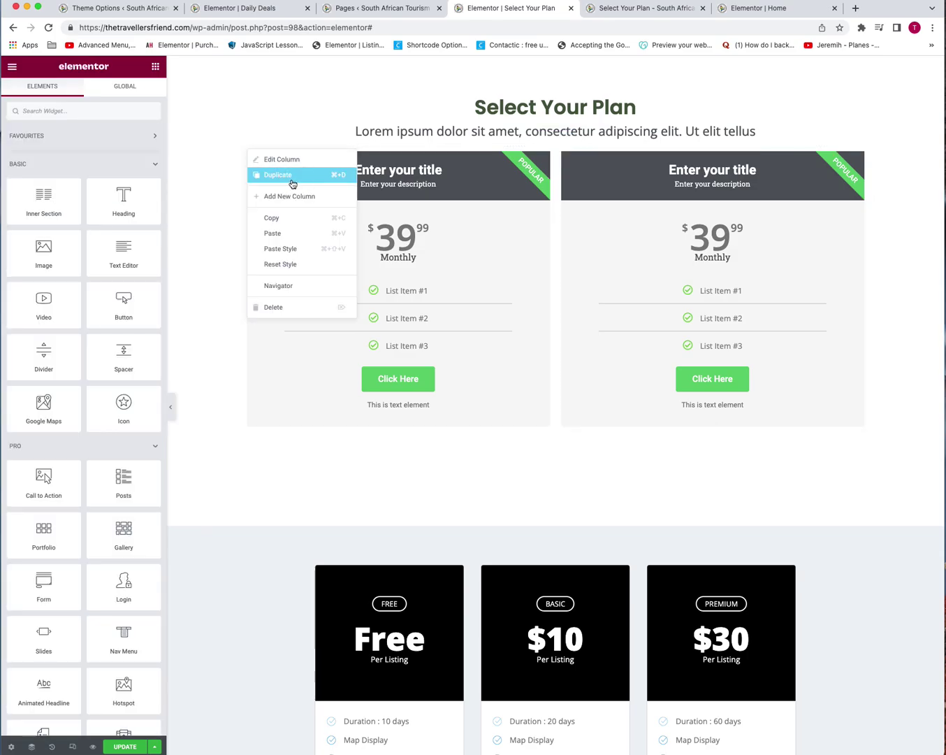
{"action": "left_click", "coordinate": [292, 184]}
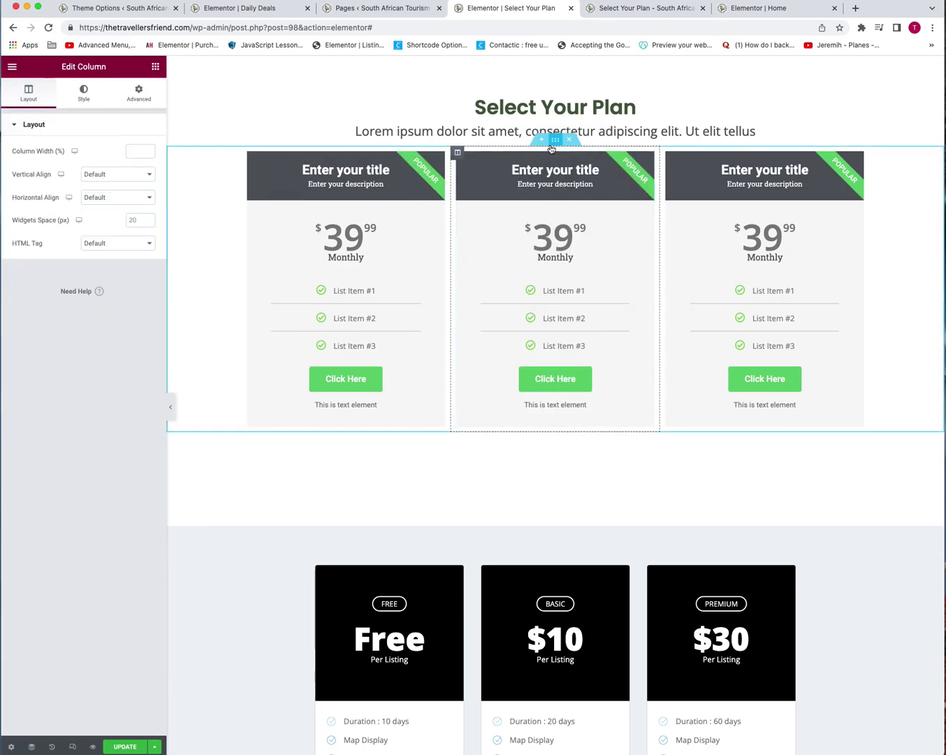
Clear the first table's button text and link, and paste CONTINUE button HTML into Additional Info
{"action": "right_click", "coordinate": [349, 174]}
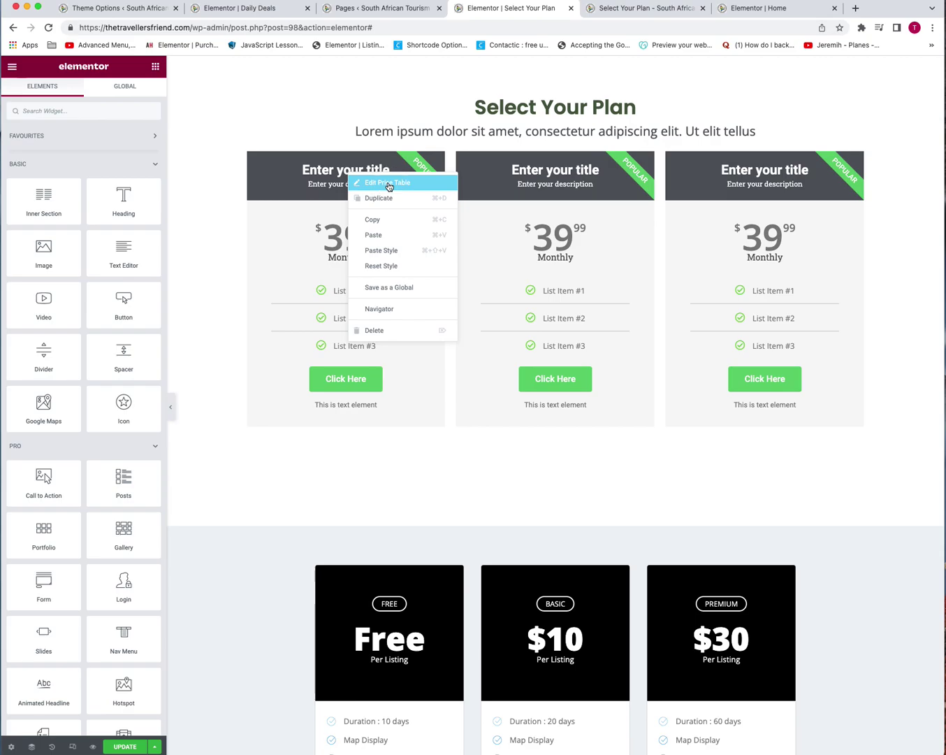
{"action": "left_click", "coordinate": [388, 183]}
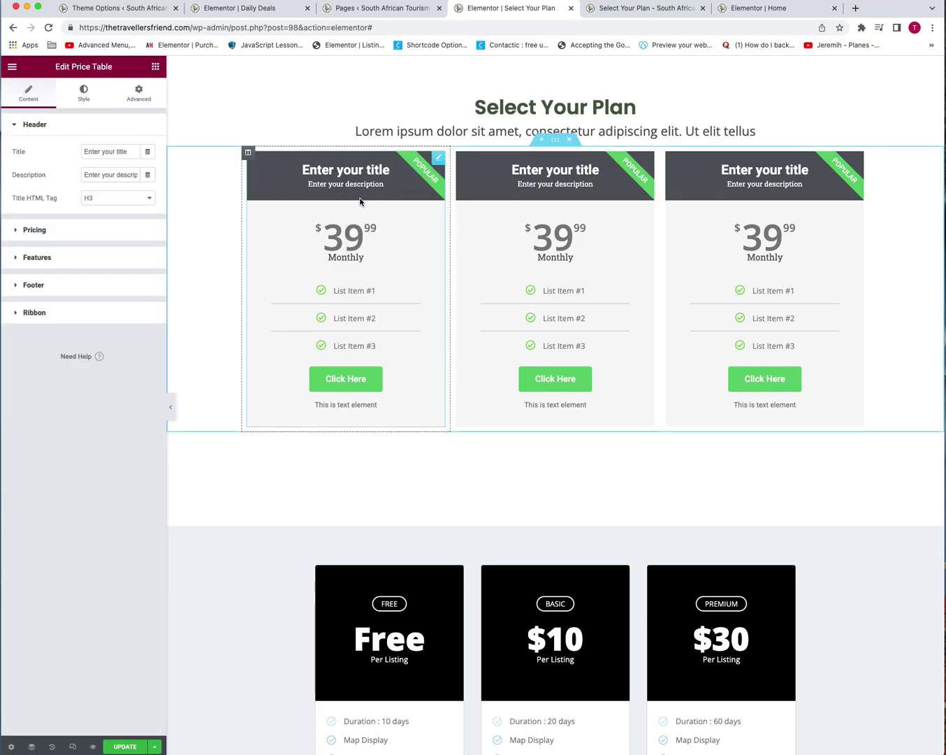
{"action": "left_click", "coordinate": [35, 285]}
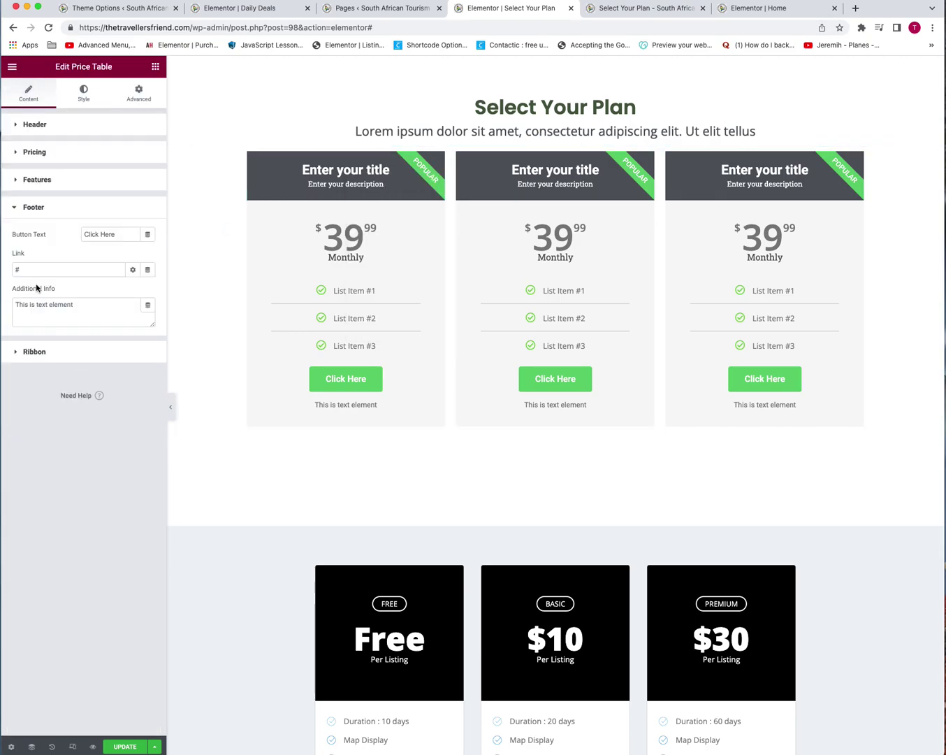
{"action": "triple_click", "coordinate": [125, 236]}
{"action": "key", "text": "BackSpace"}
{"action": "left_click", "coordinate": [77, 268]}
{"action": "key", "text": "BackSpace"}
{"action": "triple_click", "coordinate": [78, 304]}
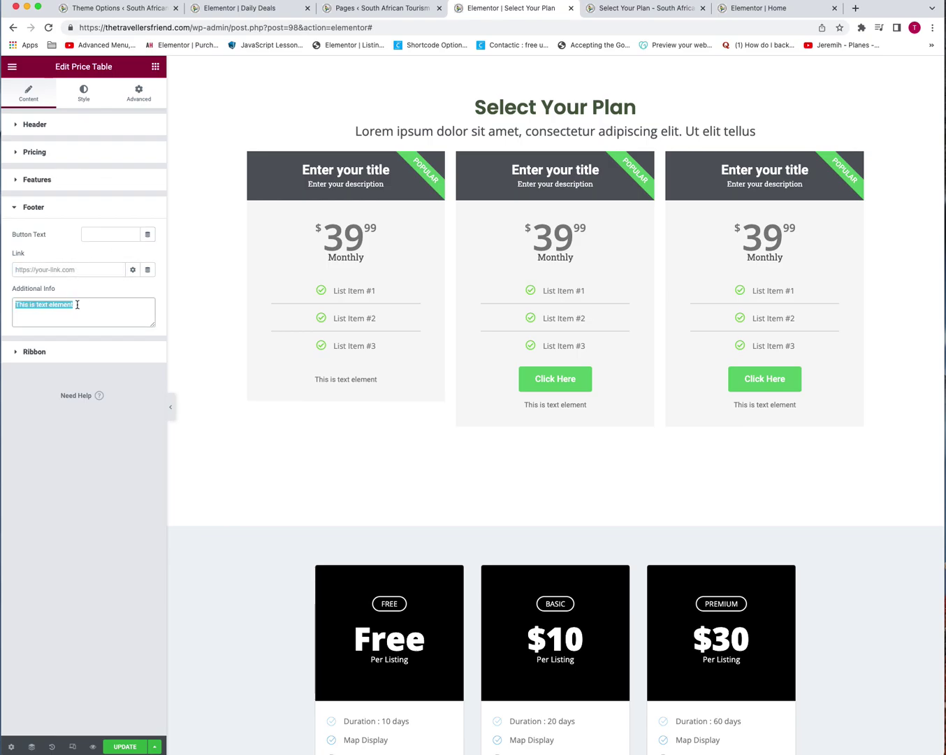
{"action": "key", "text": "ctrl+v"}
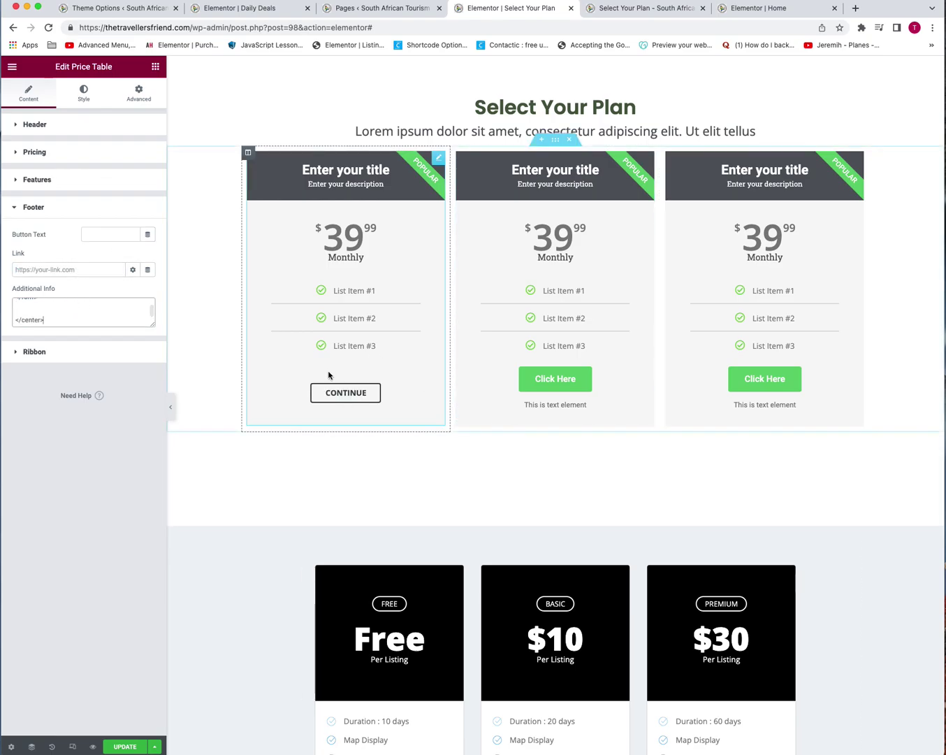
Title the first price table 'Free Trial Package'
{"action": "right_click", "coordinate": [356, 210]}
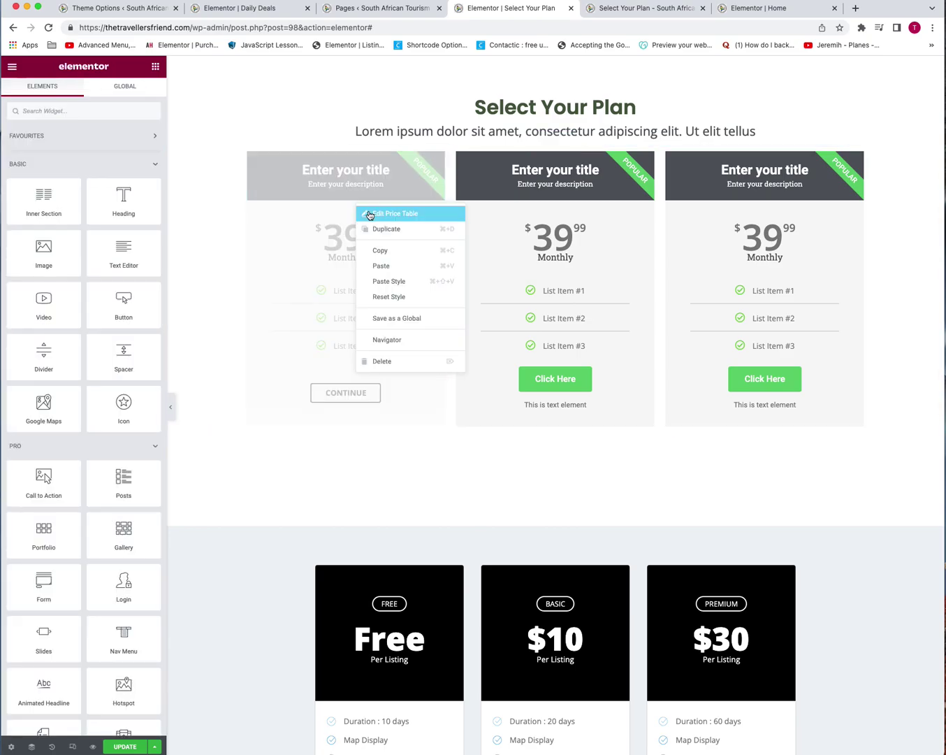
{"action": "left_click", "coordinate": [367, 214]}
{"action": "left_click", "coordinate": [83, 98]}
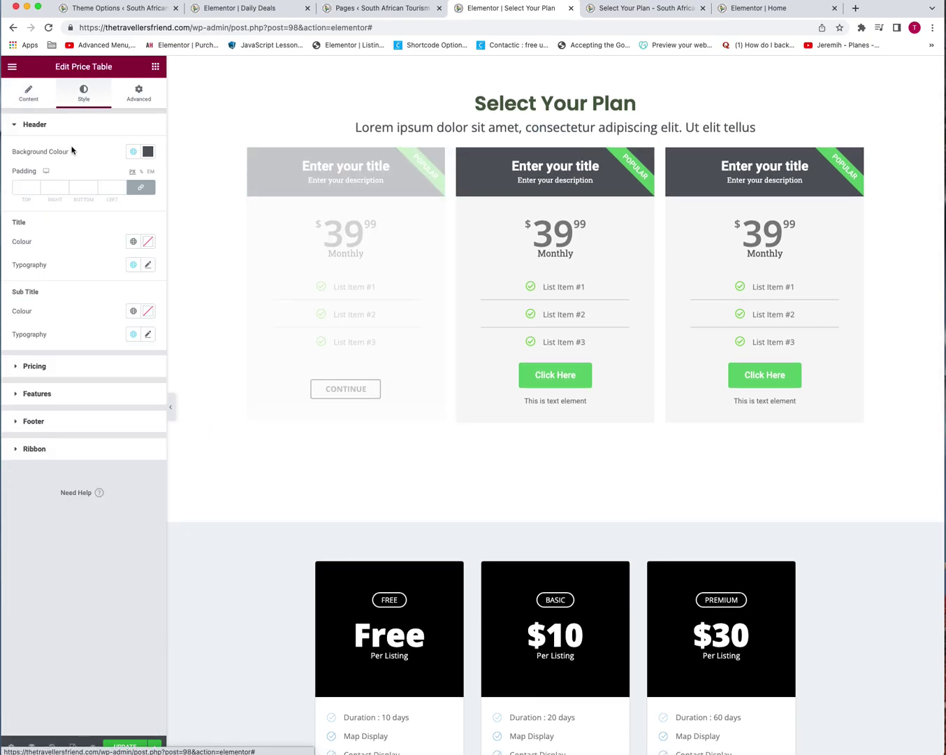
{"action": "left_click", "coordinate": [29, 94]}
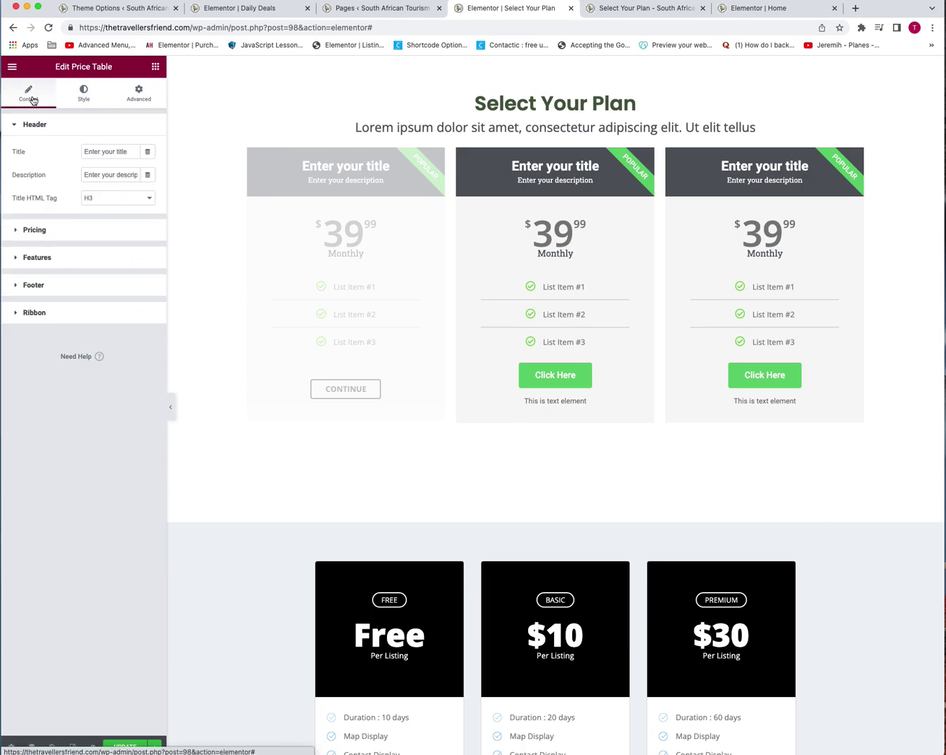
{"action": "triple_click", "coordinate": [95, 149]}
{"action": "type", "text": "Free Tr"}
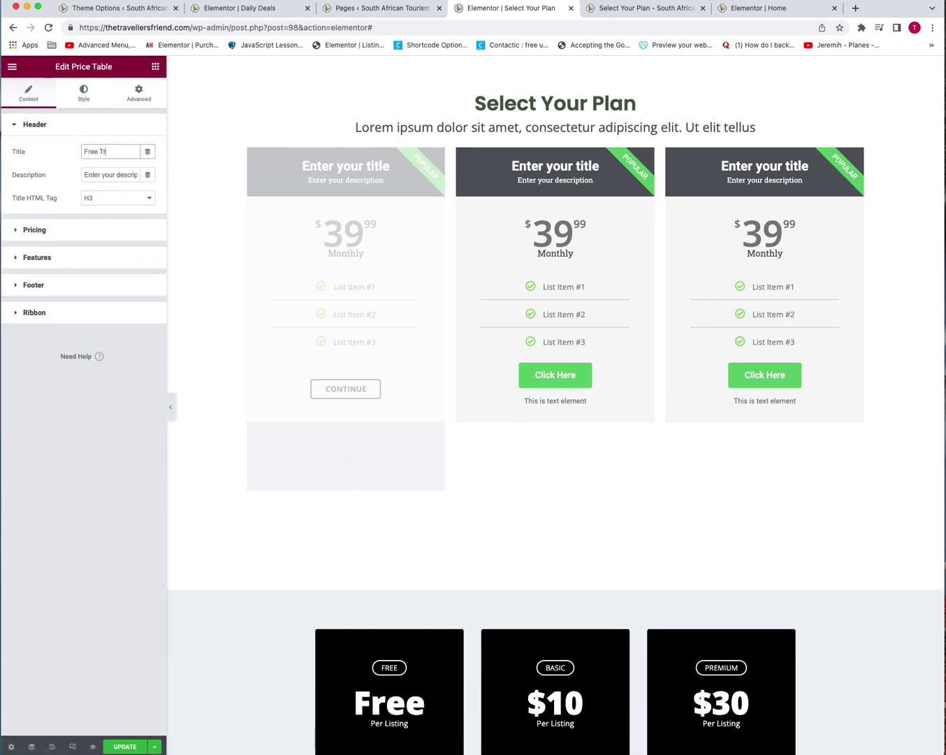
{"action": "type", "text": "ial Package"}
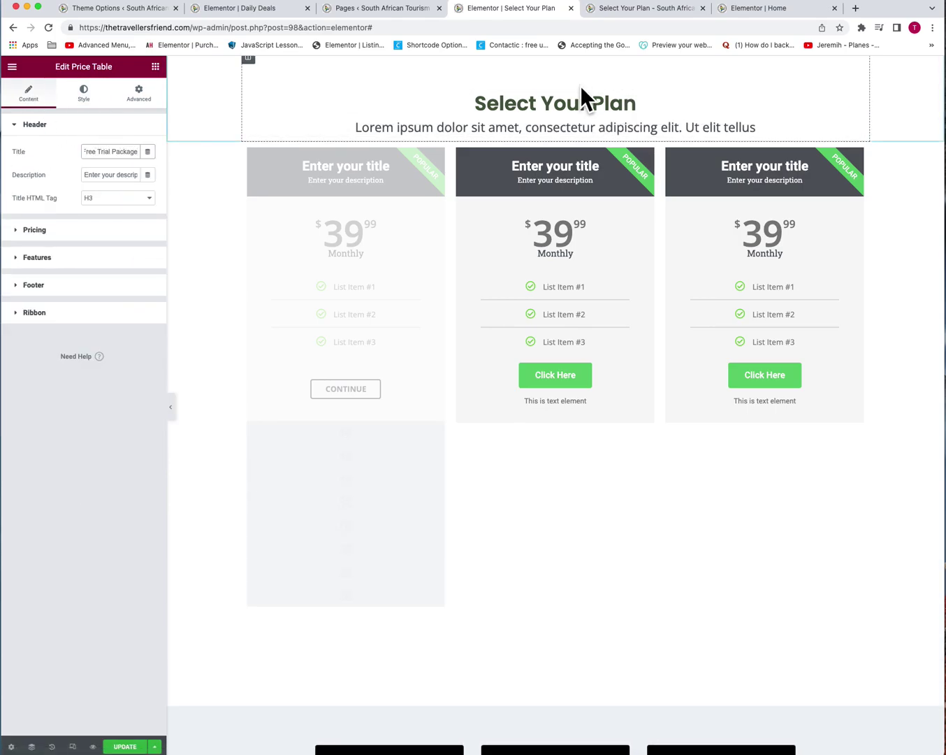
Inspect the Select Your Plan heading's typography settings
{"action": "right_click", "coordinate": [566, 100]}
{"action": "left_click", "coordinate": [363, 104]}
{"action": "left_click", "coordinate": [83, 93]}
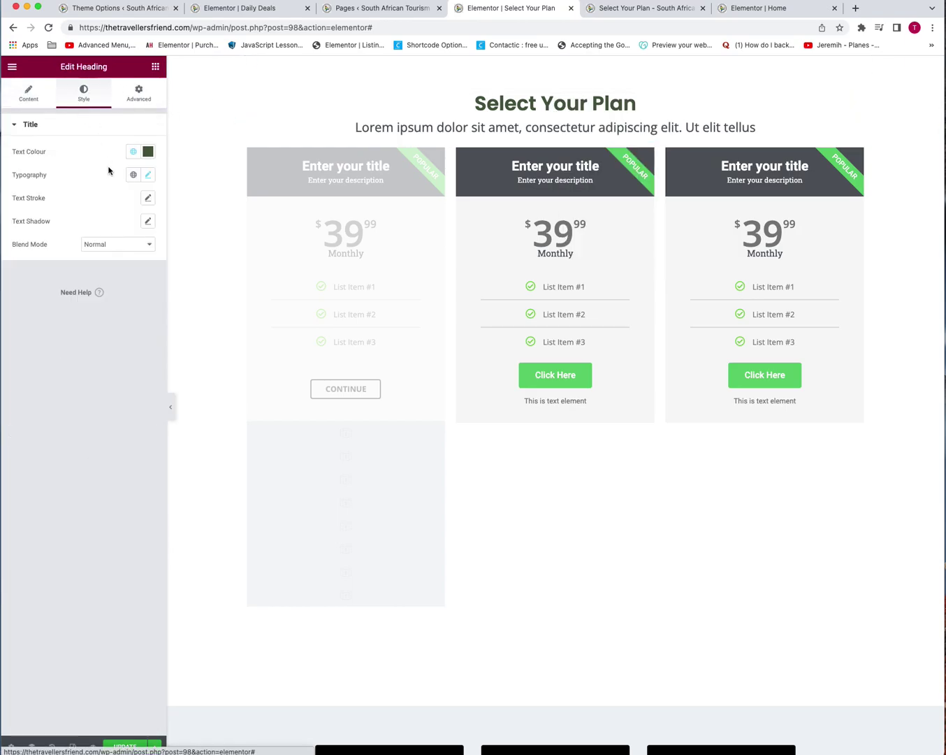
{"action": "left_click", "coordinate": [148, 174]}
{"action": "left_click", "coordinate": [149, 177]}
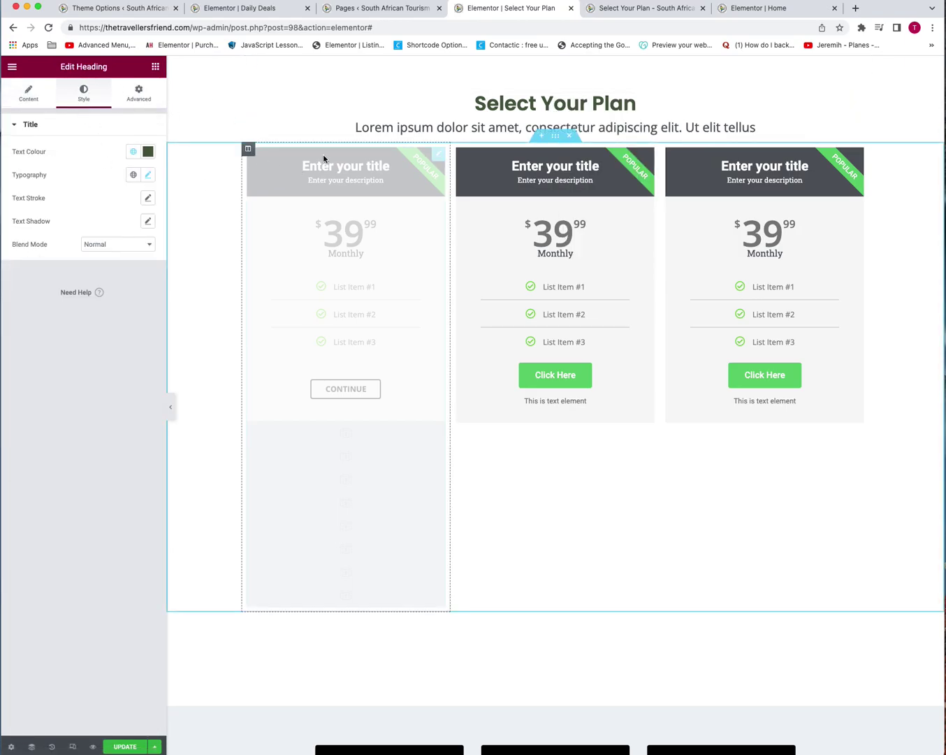
Bring up the global colour choices for the first table's header background
{"action": "right_click", "coordinate": [334, 171]}
{"action": "left_click", "coordinate": [336, 170]}
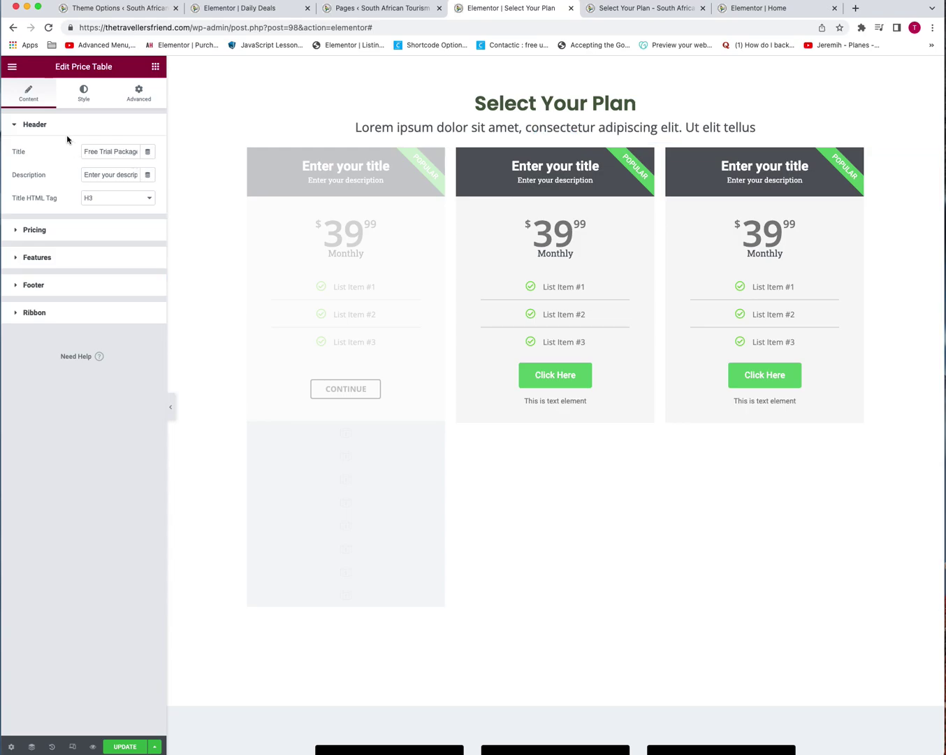
{"action": "left_click", "coordinate": [87, 92]}
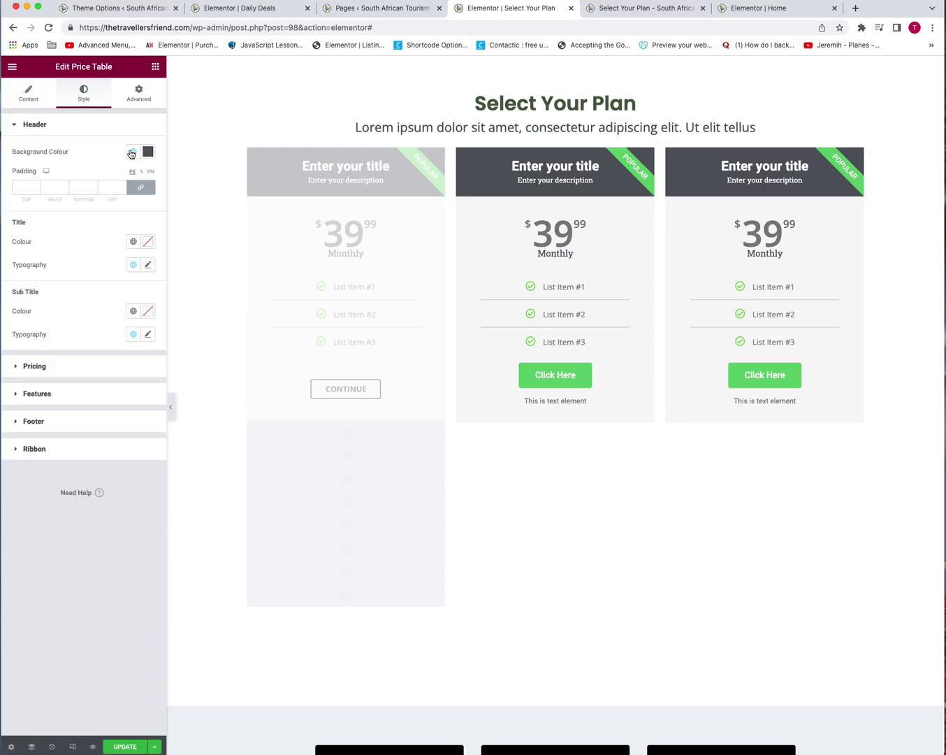
{"action": "left_click", "coordinate": [131, 153]}
Make the first card's header Third Orange and set its title font to Poppins
{"action": "left_click", "coordinate": [77, 300]}
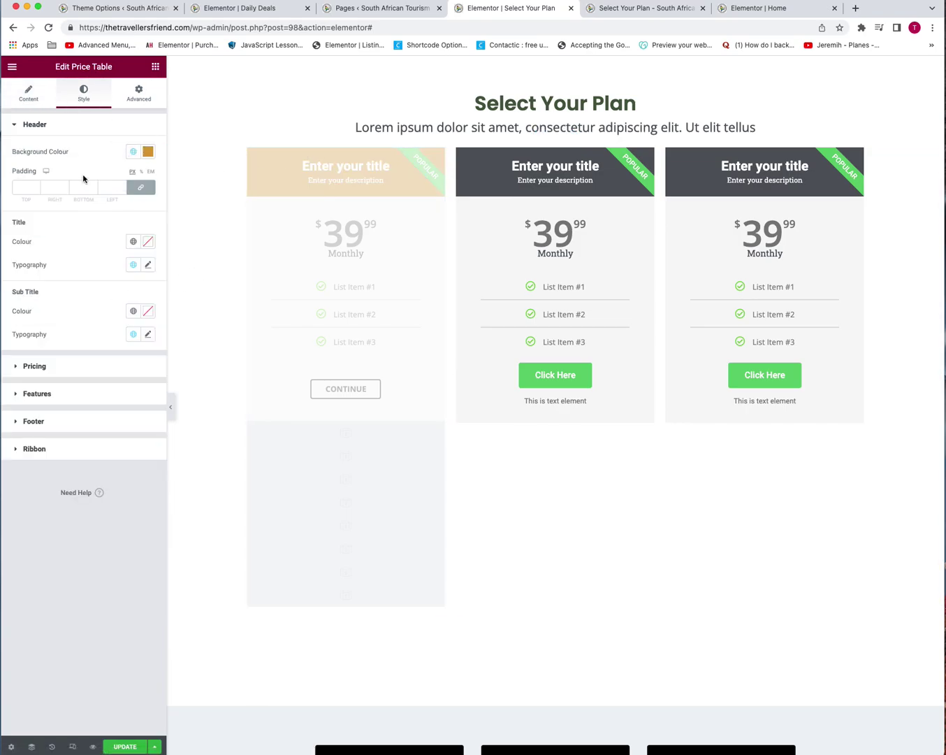
{"action": "left_click", "coordinate": [147, 262]}
{"action": "left_click", "coordinate": [111, 319]}
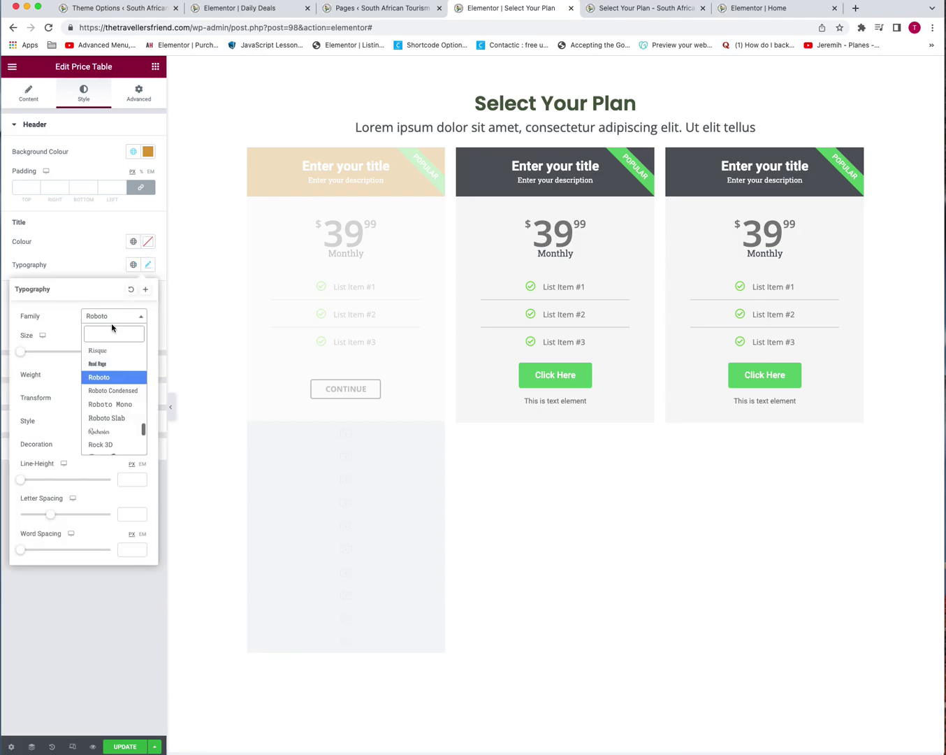
{"action": "type", "text": "poppins"}
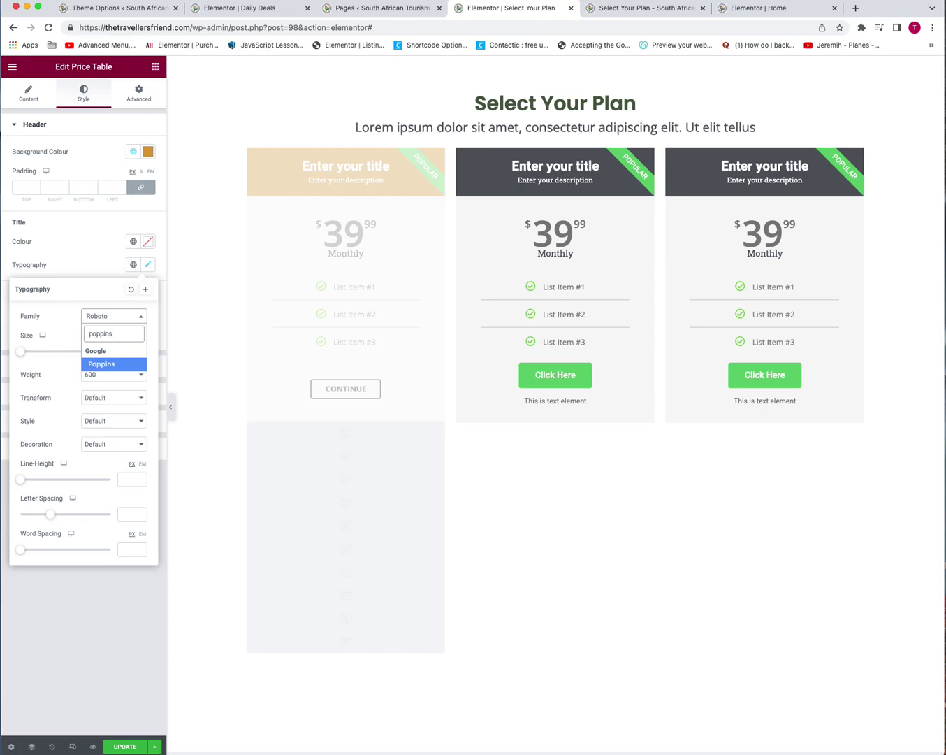
{"action": "key", "text": "Return"}
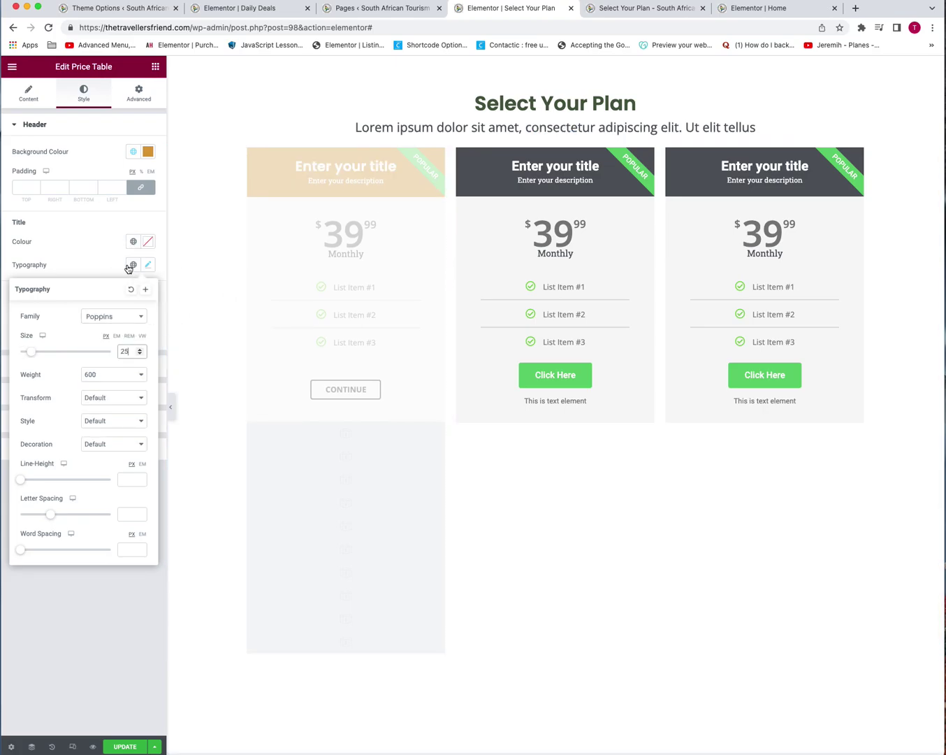
{"action": "left_click", "coordinate": [103, 252]}
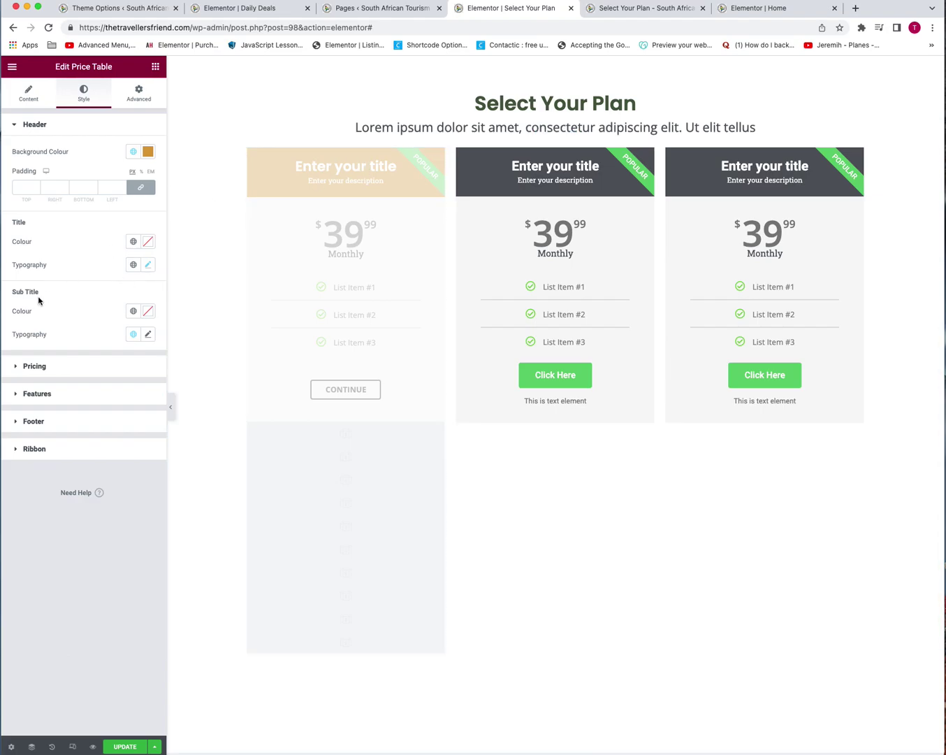
Set the description font to Open Sans at size 20
{"action": "left_click", "coordinate": [148, 335]}
{"action": "left_click", "coordinate": [113, 387]}
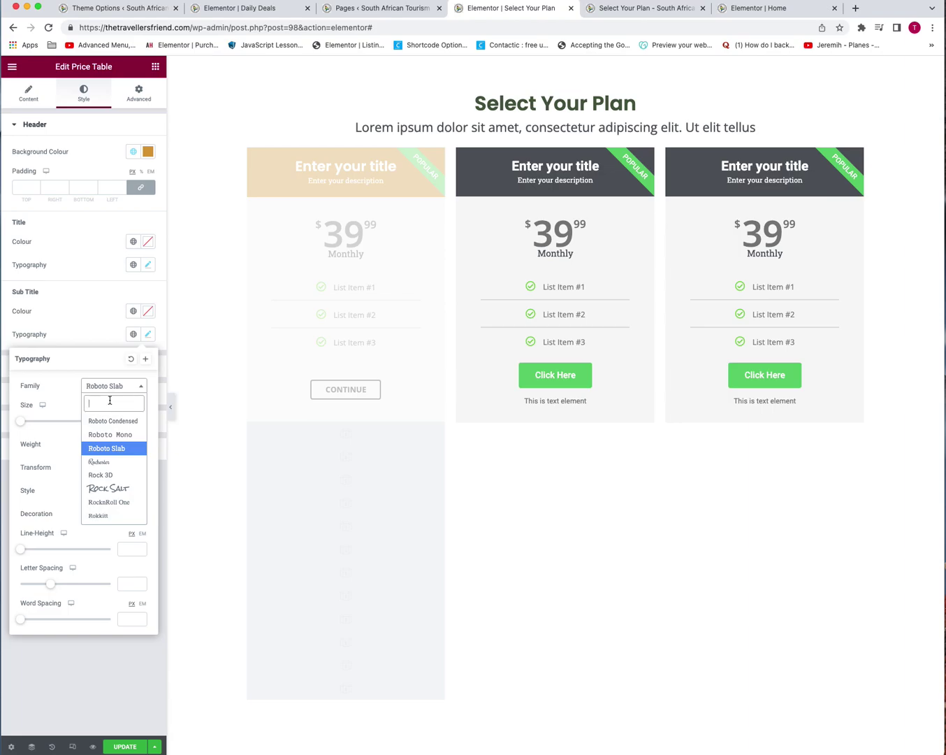
{"action": "type", "text": "open sans"}
{"action": "key", "text": "Return"}
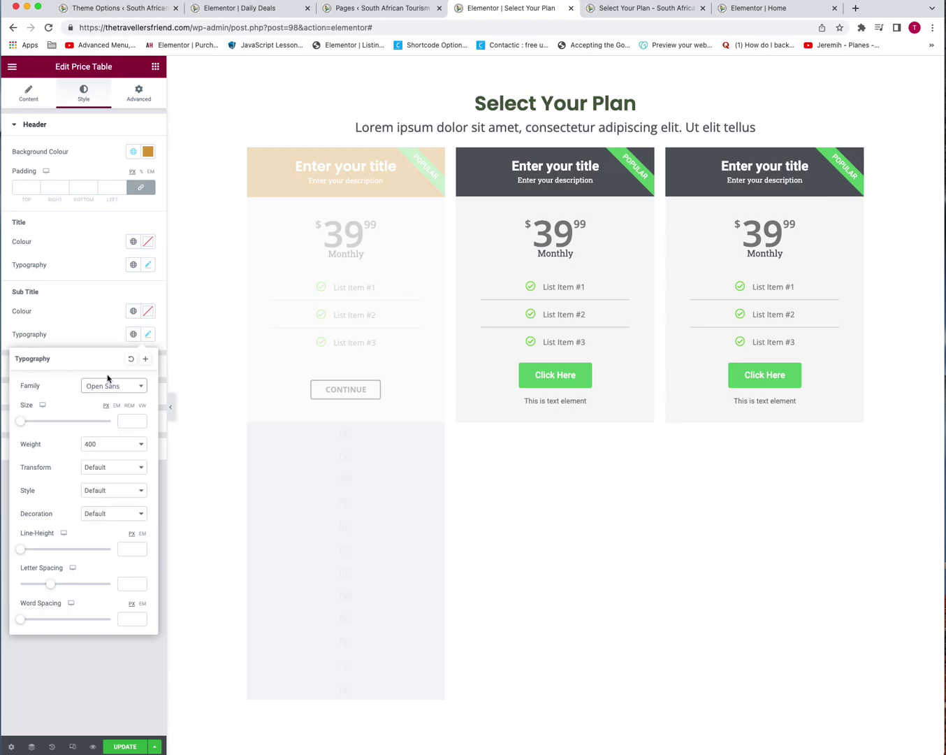
{"action": "left_click", "coordinate": [122, 421]}
{"action": "type", "text": "25"}
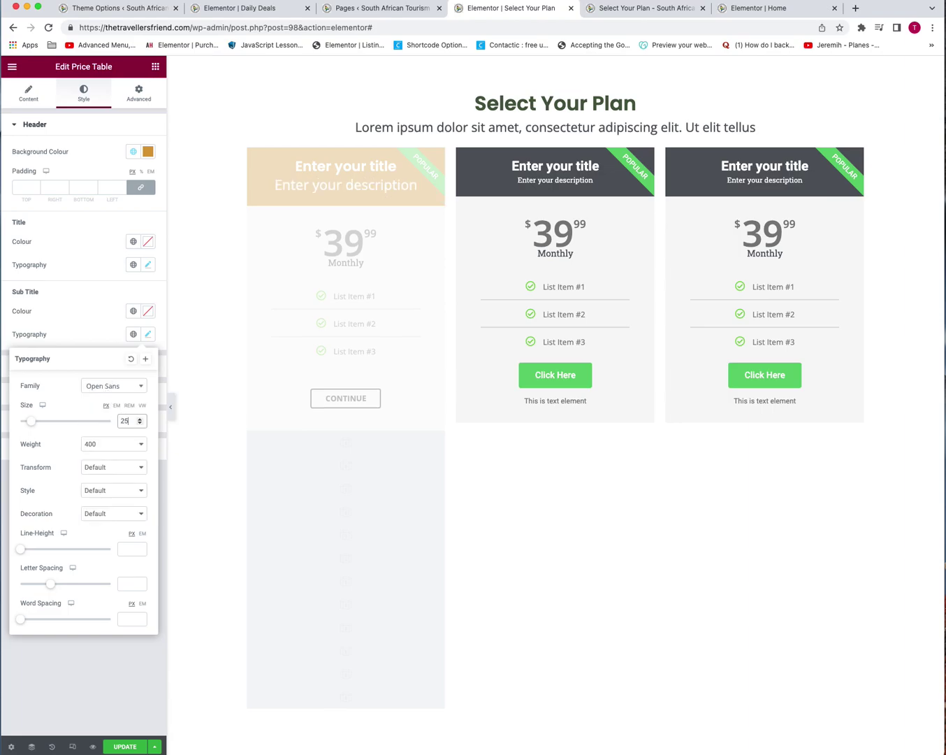
{"action": "key", "text": "Down"}
{"action": "key", "text": "Down"}
{"action": "key", "text": "Down"}
{"action": "key", "text": "Down"}
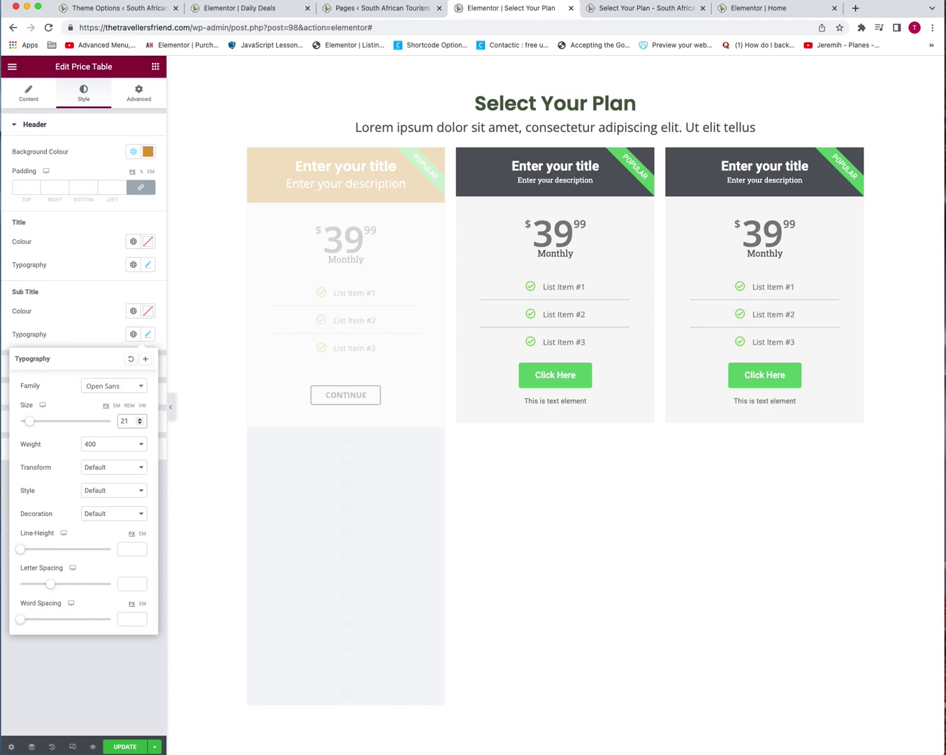
{"action": "key", "text": "Down"}
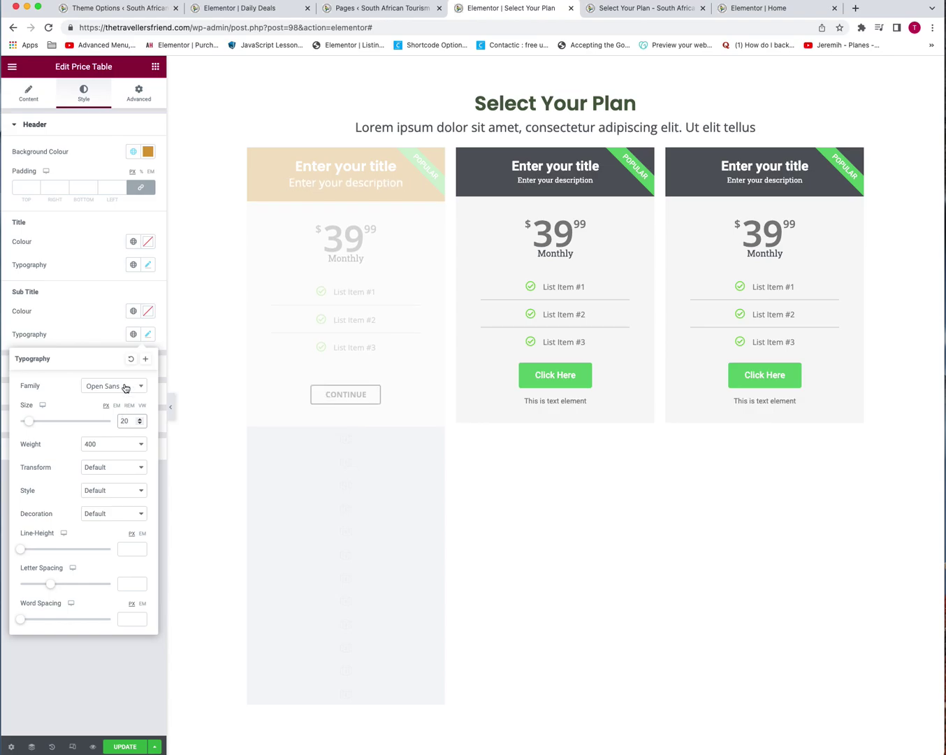
{"action": "left_click", "coordinate": [83, 256]}
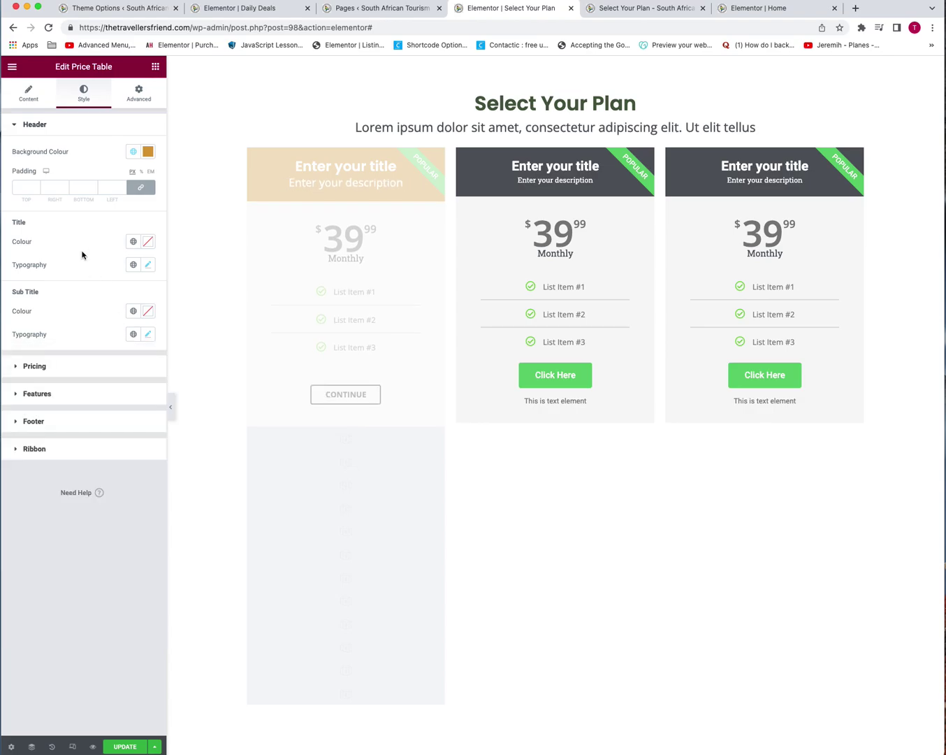
Duplicate the first price table, then delete the copy
{"action": "right_click", "coordinate": [334, 232]}
{"action": "left_click", "coordinate": [364, 255]}
{"action": "scroll", "coordinate": [363, 350], "scroll_direction": "down", "scroll_amount": 5}
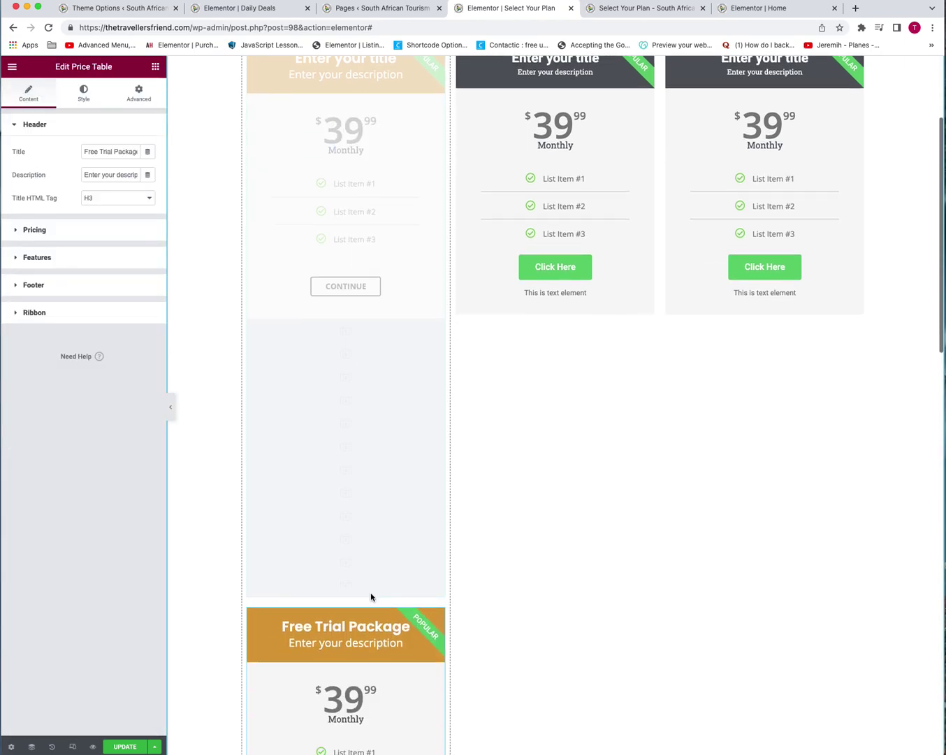
{"action": "left_click", "coordinate": [387, 431]}
{"action": "right_click", "coordinate": [386, 430]}
{"action": "left_click", "coordinate": [433, 584]}
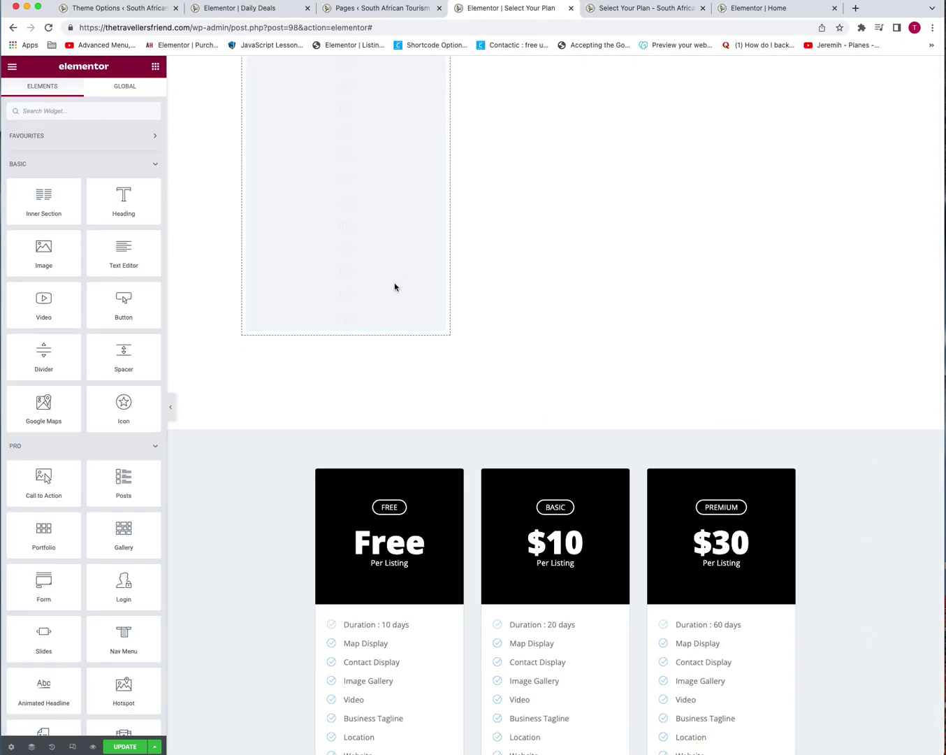
Review the first price table's pricing and feature list style settings
{"action": "scroll", "coordinate": [393, 281], "scroll_direction": "up", "scroll_amount": 5}
{"action": "right_click", "coordinate": [370, 255]}
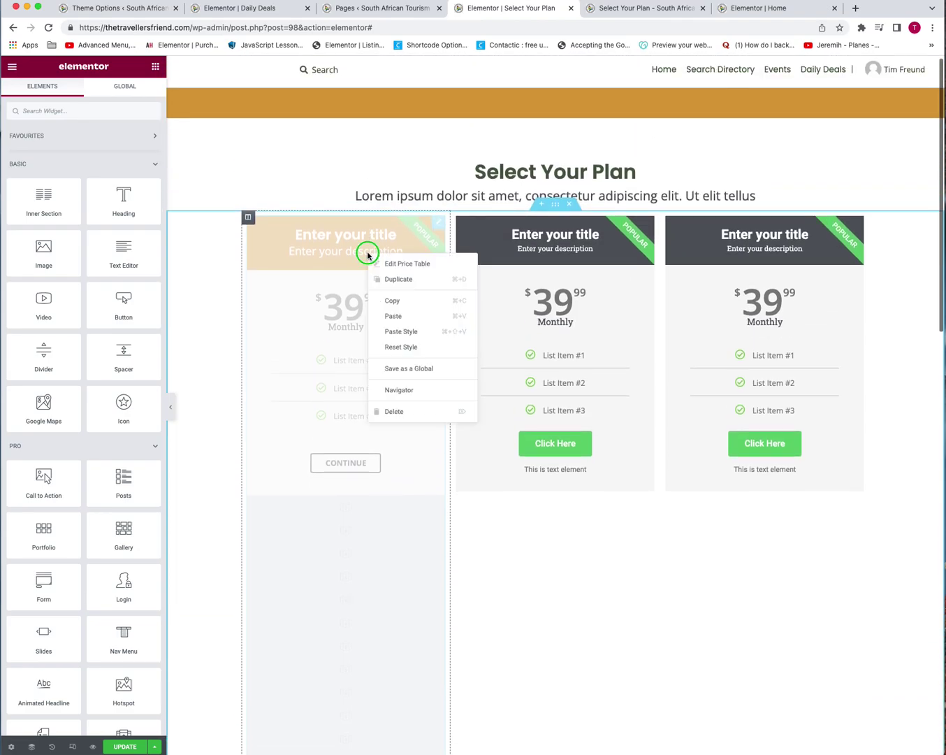
{"action": "left_click", "coordinate": [391, 263]}
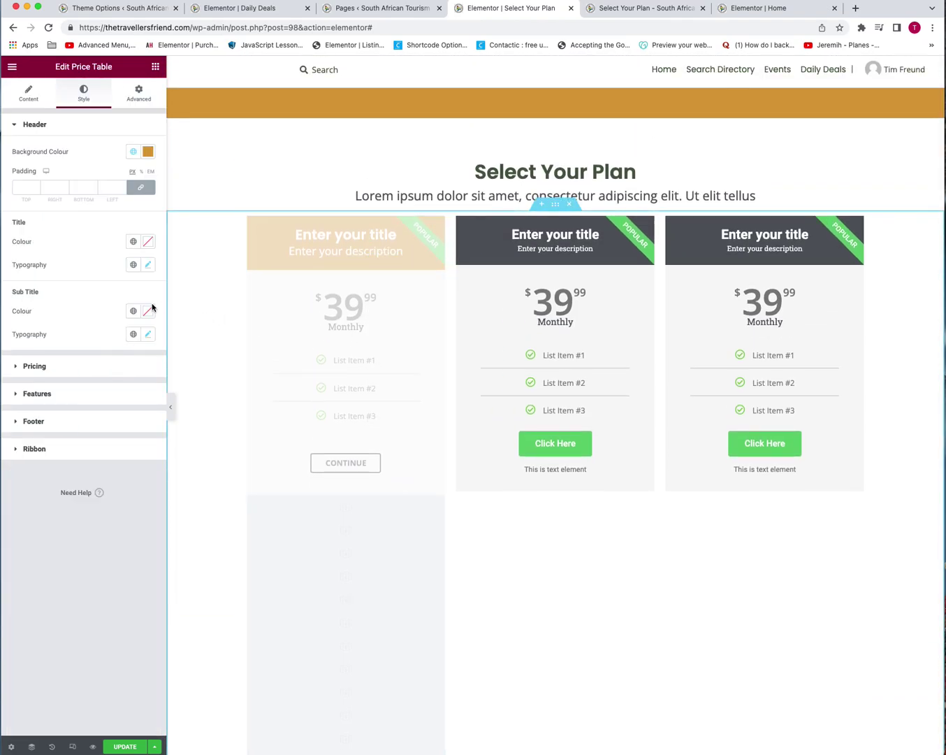
{"action": "left_click", "coordinate": [79, 373]}
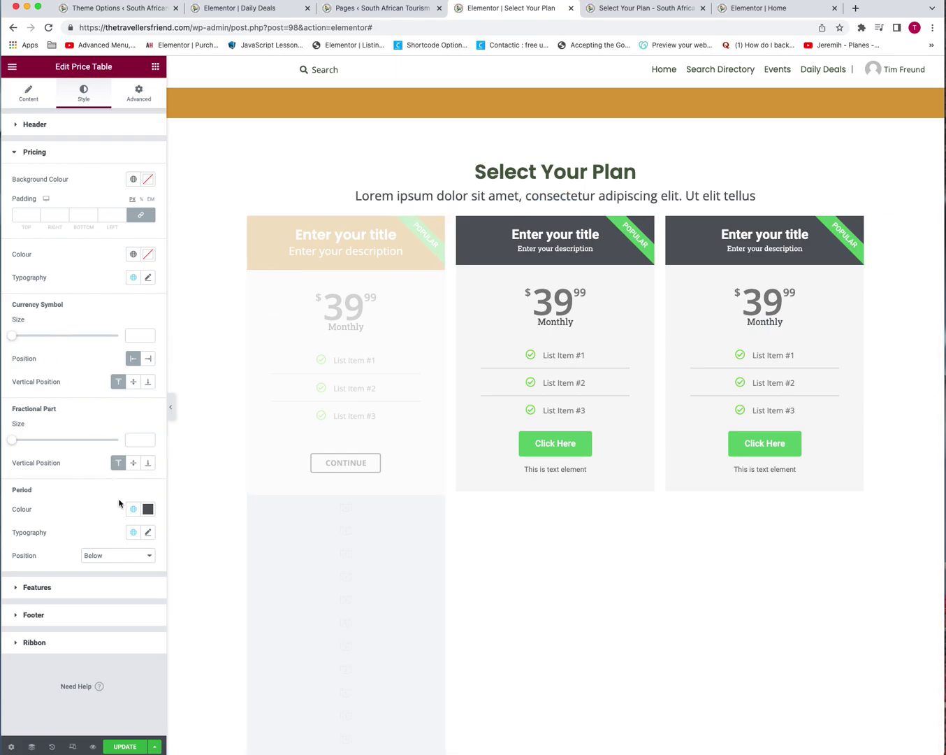
{"action": "left_click", "coordinate": [69, 590]}
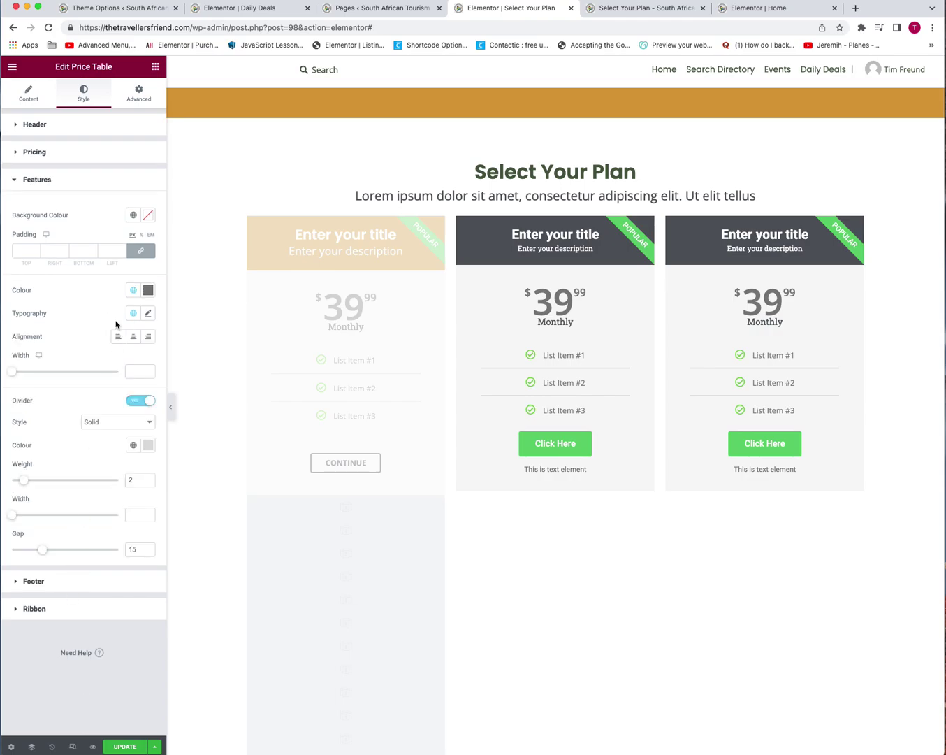
Make the first feature item's check icon the orange global colour
{"action": "left_click", "coordinate": [28, 95]}
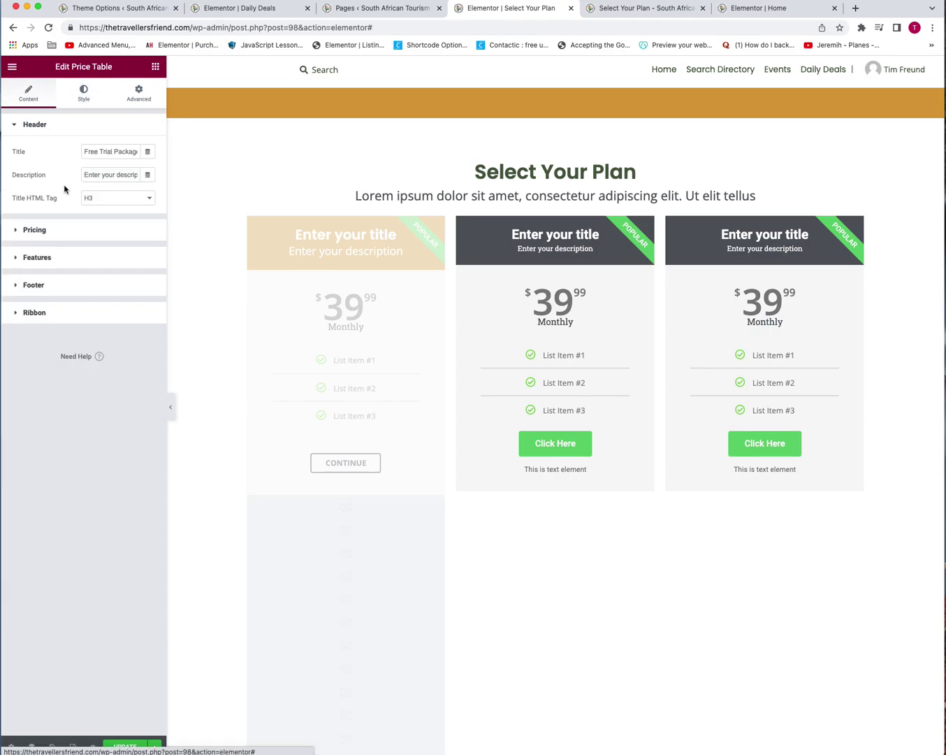
{"action": "left_click", "coordinate": [44, 260]}
{"action": "left_click", "coordinate": [74, 225]}
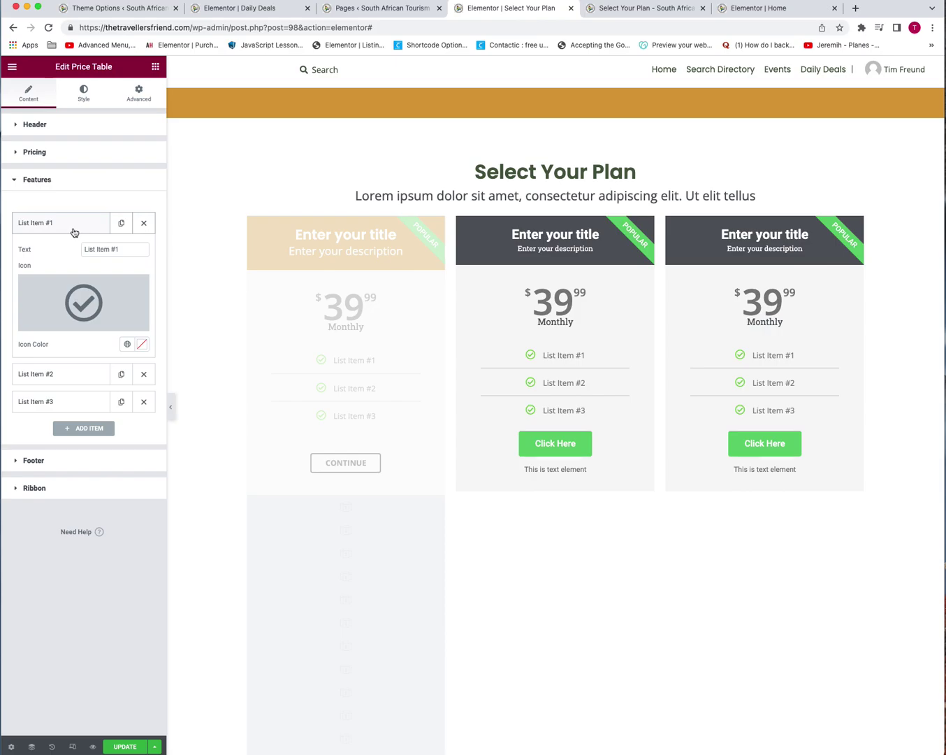
{"action": "left_click", "coordinate": [127, 343]}
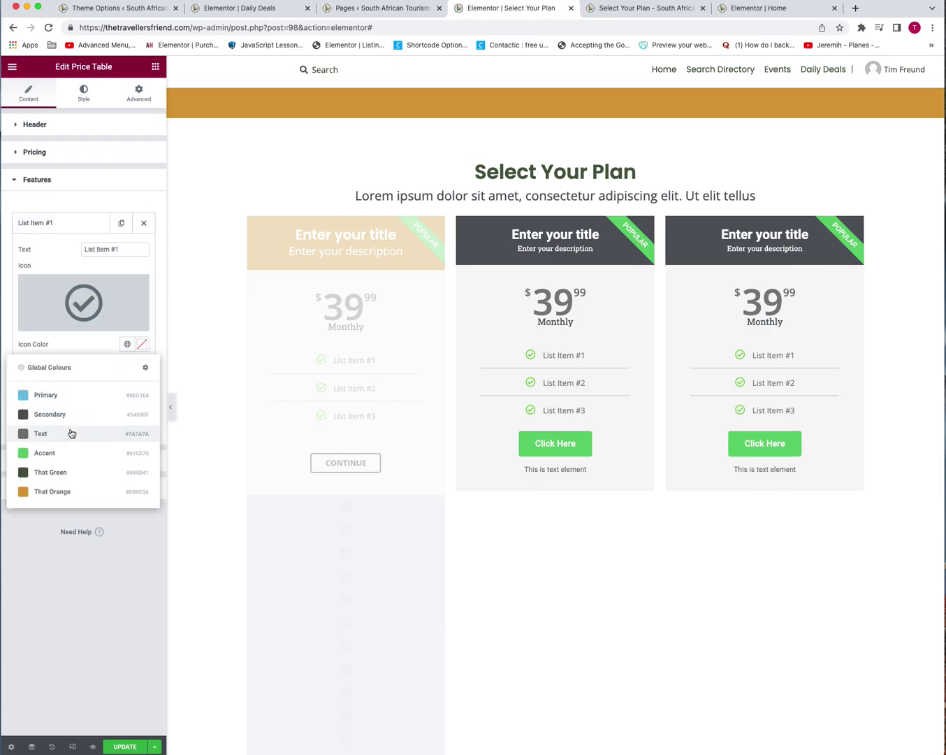
{"action": "left_click", "coordinate": [52, 491]}
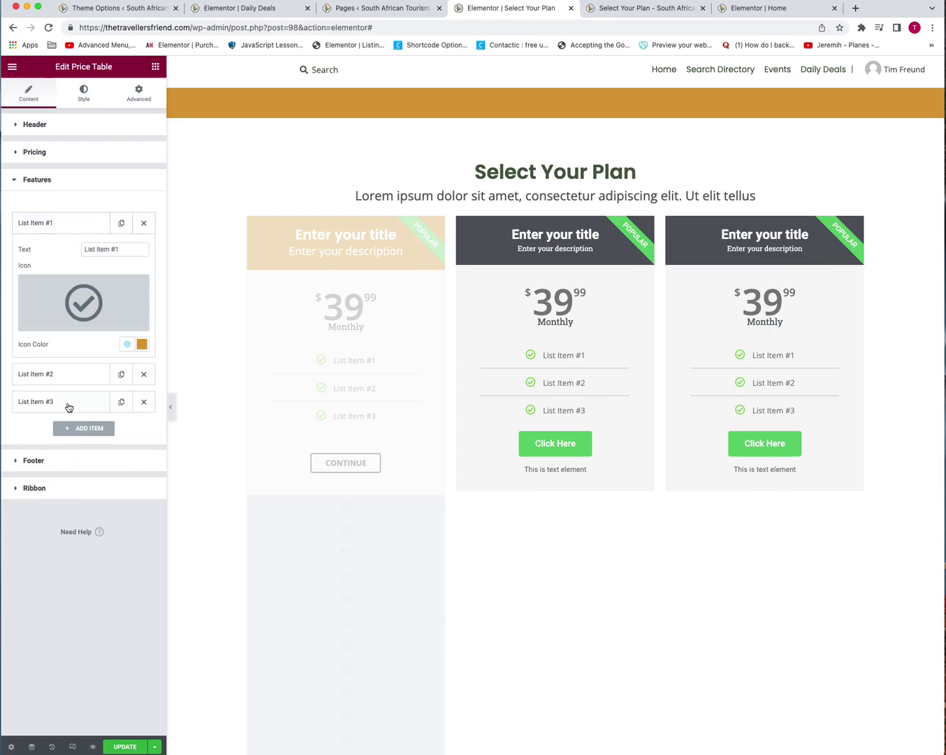
Delete feature items two and three and duplicate the first into four 'List Item #1' entries
{"action": "left_click", "coordinate": [144, 374]}
{"action": "left_click", "coordinate": [144, 374]}
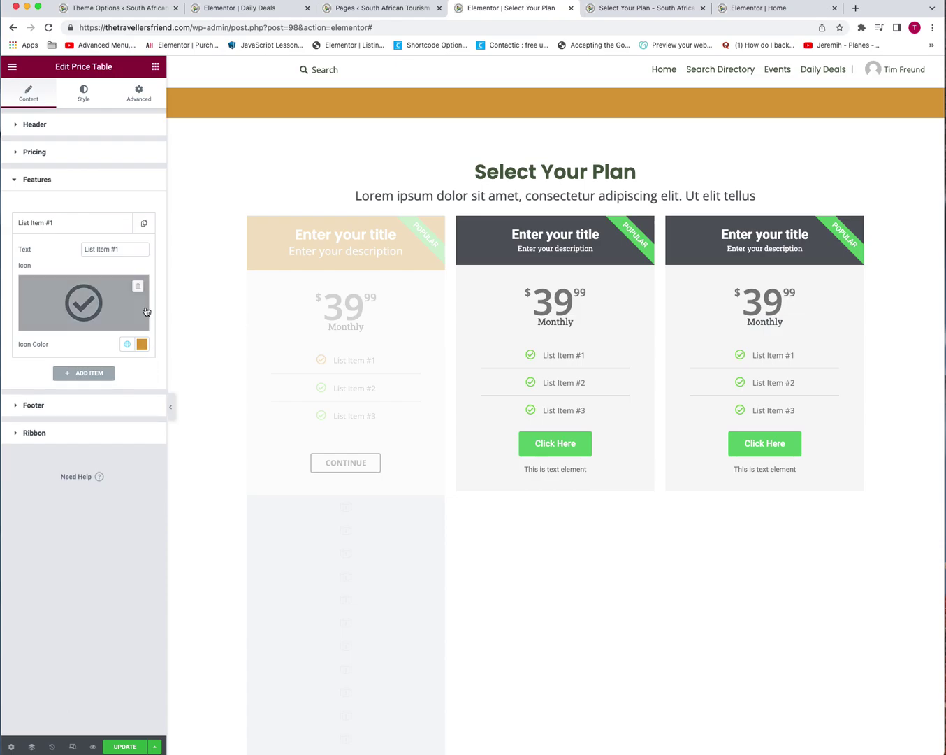
{"action": "left_click", "coordinate": [143, 224]}
{"action": "left_click", "coordinate": [144, 224]}
{"action": "left_click", "coordinate": [144, 224]}
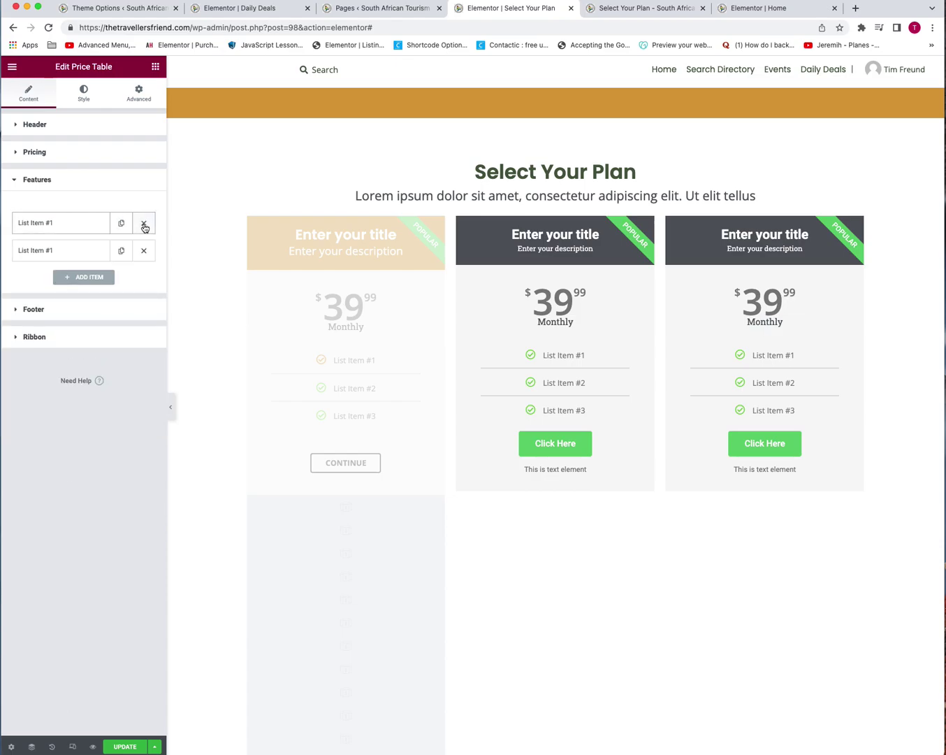
{"action": "left_click", "coordinate": [128, 223]}
{"action": "left_click", "coordinate": [127, 223]}
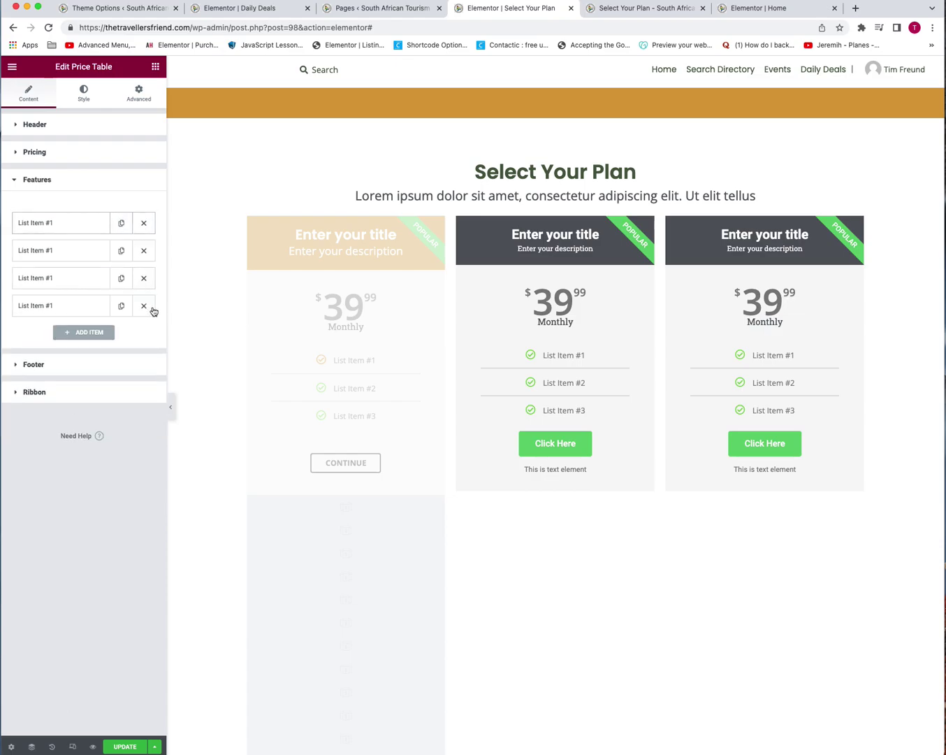
{"action": "left_click", "coordinate": [84, 251]}
{"action": "left_click", "coordinate": [83, 252]}
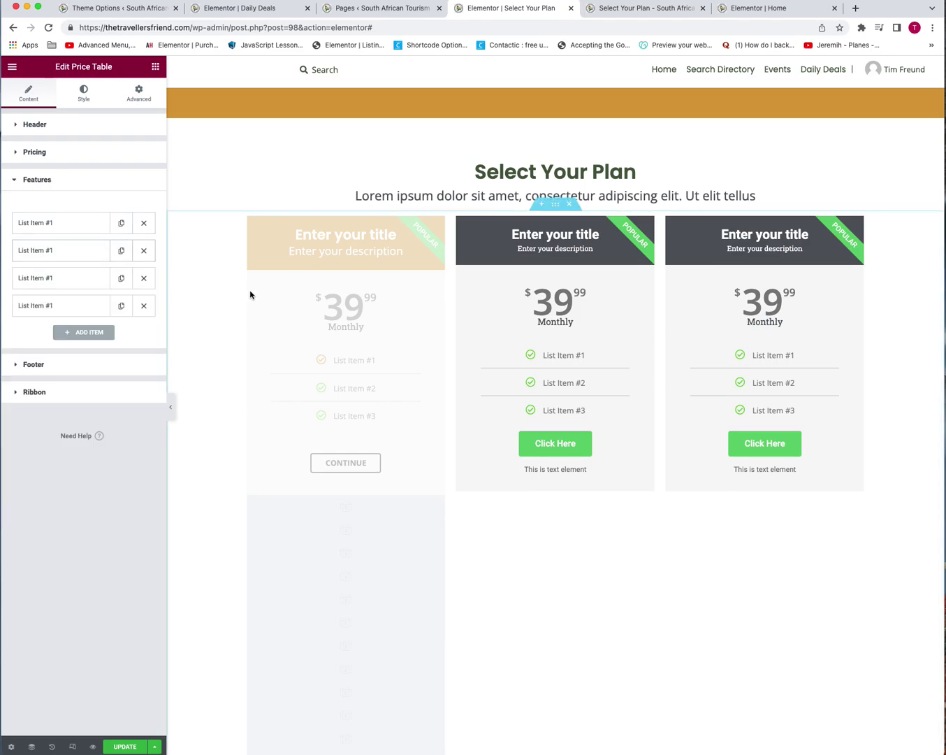
{"action": "left_click", "coordinate": [557, 274]}
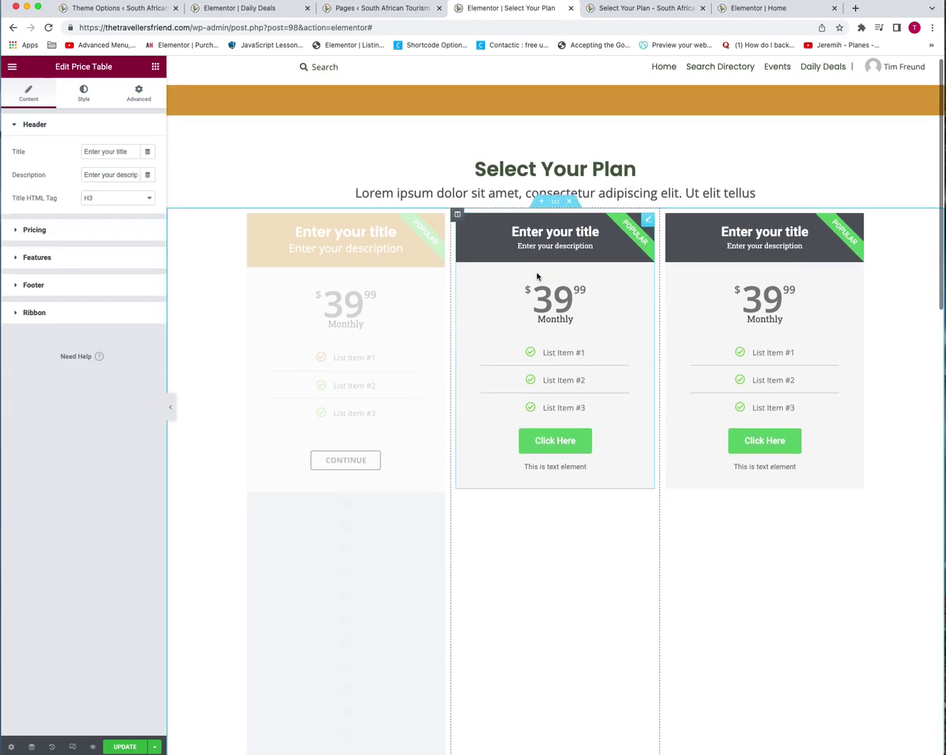
Duplicate the first price table
{"action": "scroll", "coordinate": [308, 600], "scroll_direction": "down", "scroll_amount": 5}
{"action": "scroll", "coordinate": [309, 532], "scroll_direction": "up", "scroll_amount": 6}
{"action": "right_click", "coordinate": [338, 382]}
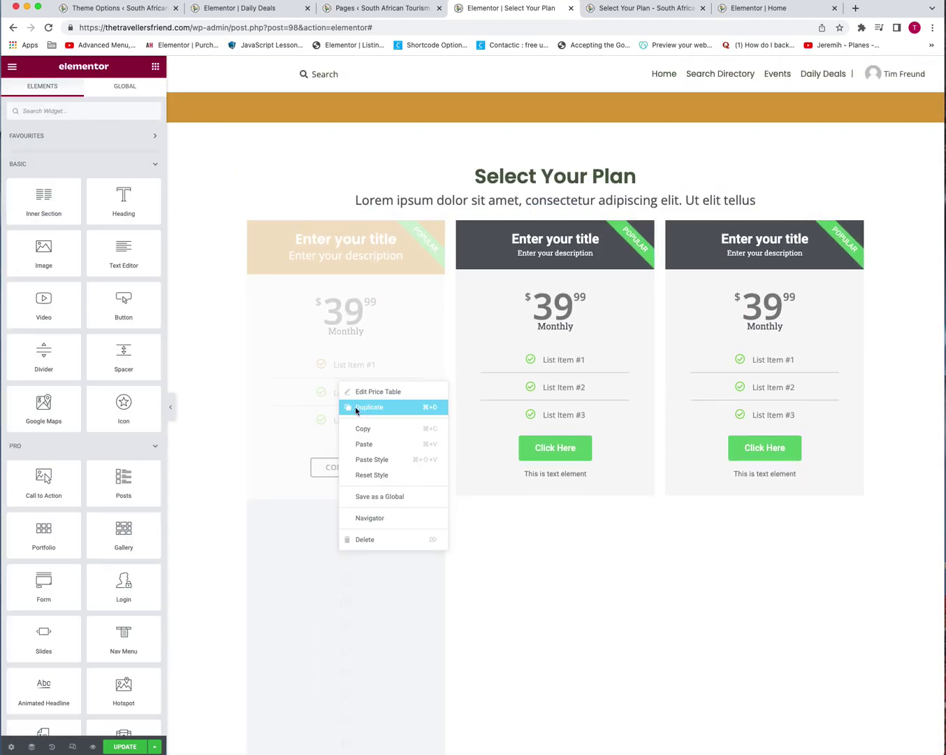
{"action": "left_click", "coordinate": [364, 407]}
{"action": "scroll", "coordinate": [355, 410], "scroll_direction": "down", "scroll_amount": 10}
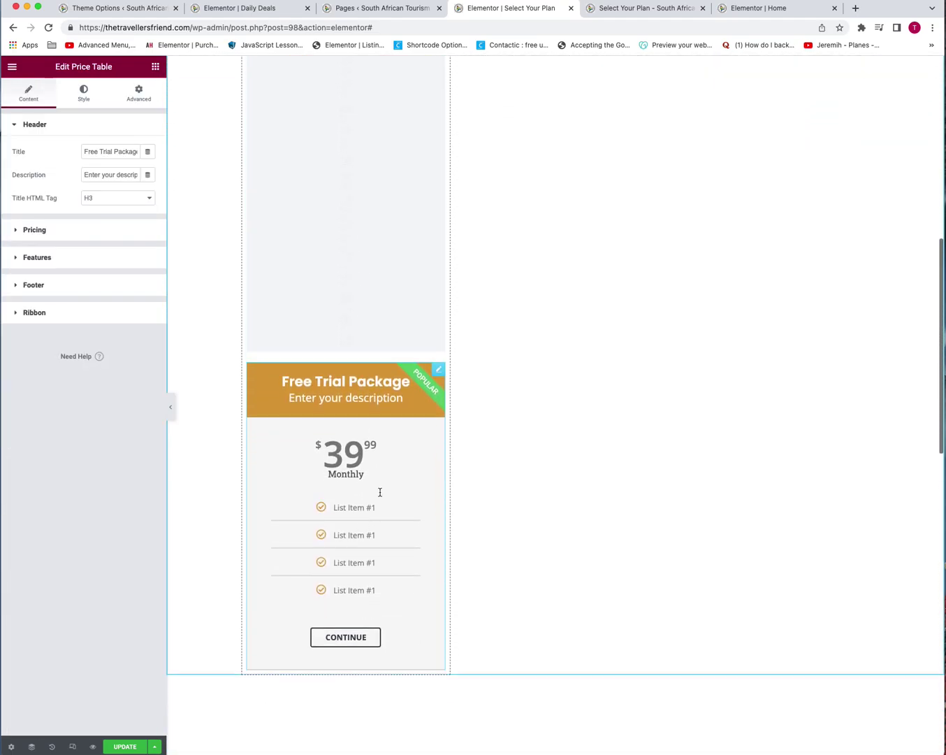
{"action": "scroll", "coordinate": [423, 394], "scroll_direction": "up", "scroll_amount": 10}
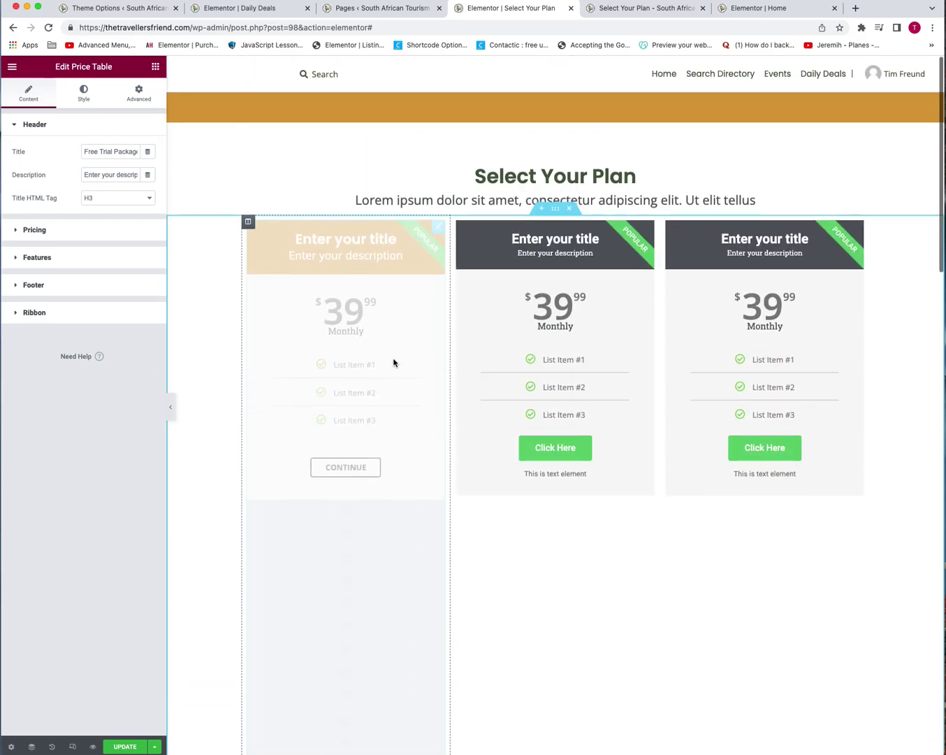
Change the first table's Popular ribbon background to the dark grey Secondary colour
{"action": "right_click", "coordinate": [389, 322]}
{"action": "left_click", "coordinate": [394, 327]}
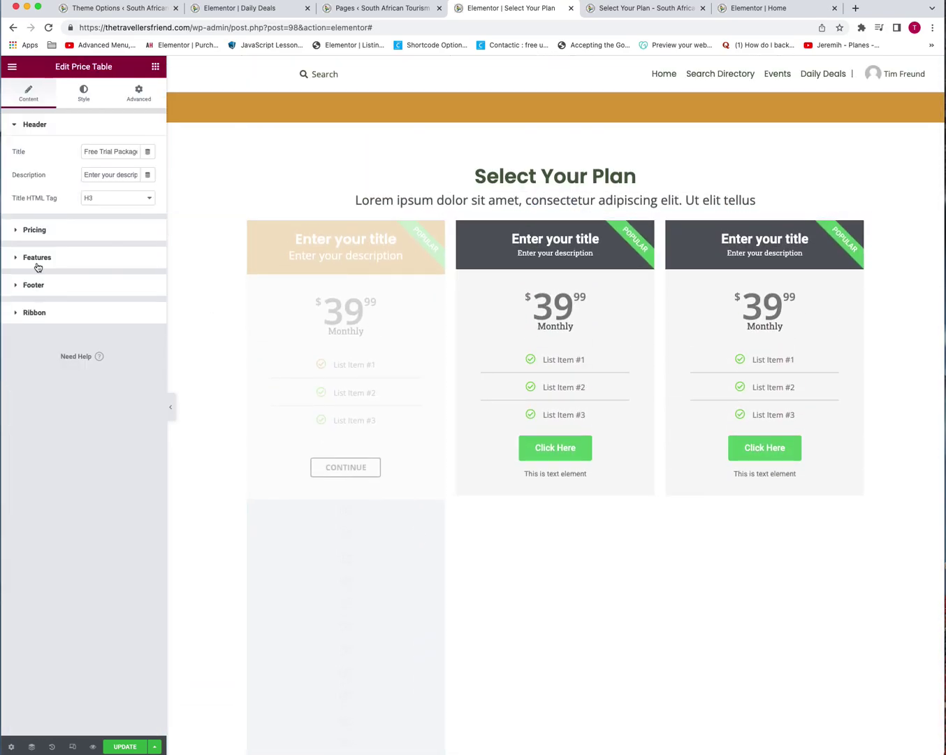
{"action": "left_click", "coordinate": [83, 95]}
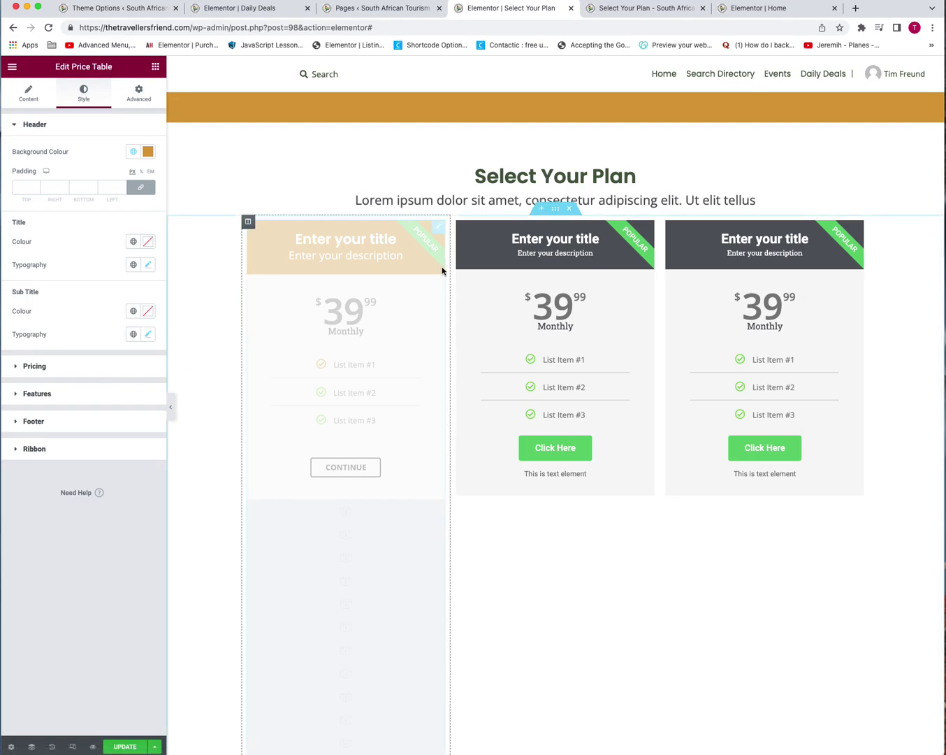
{"action": "left_click", "coordinate": [79, 448]}
{"action": "left_click", "coordinate": [32, 93]}
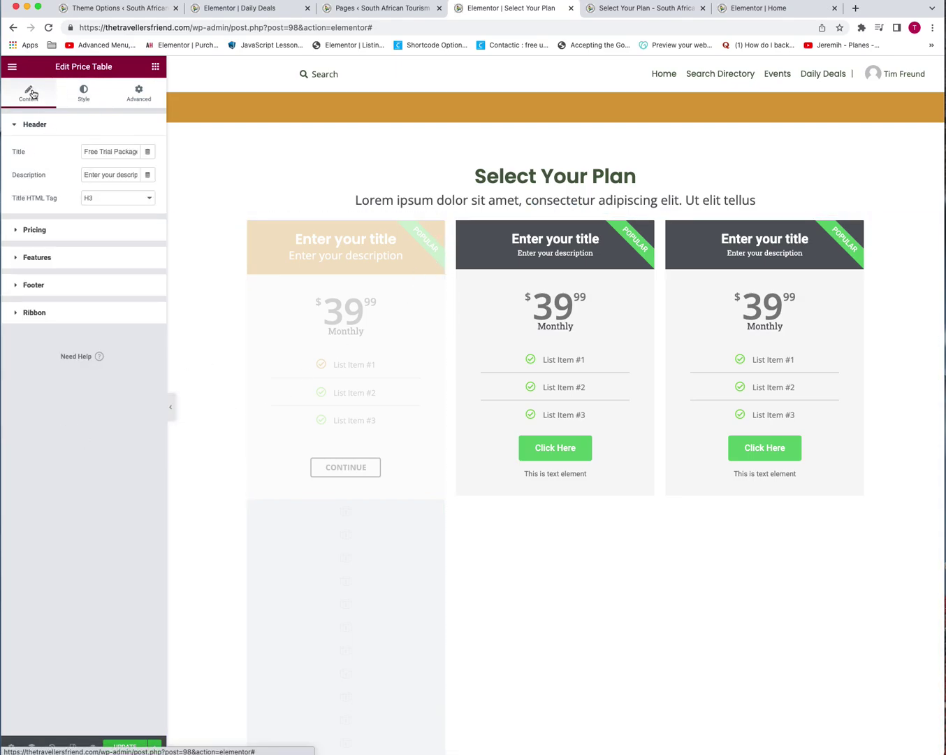
{"action": "left_click", "coordinate": [85, 95]}
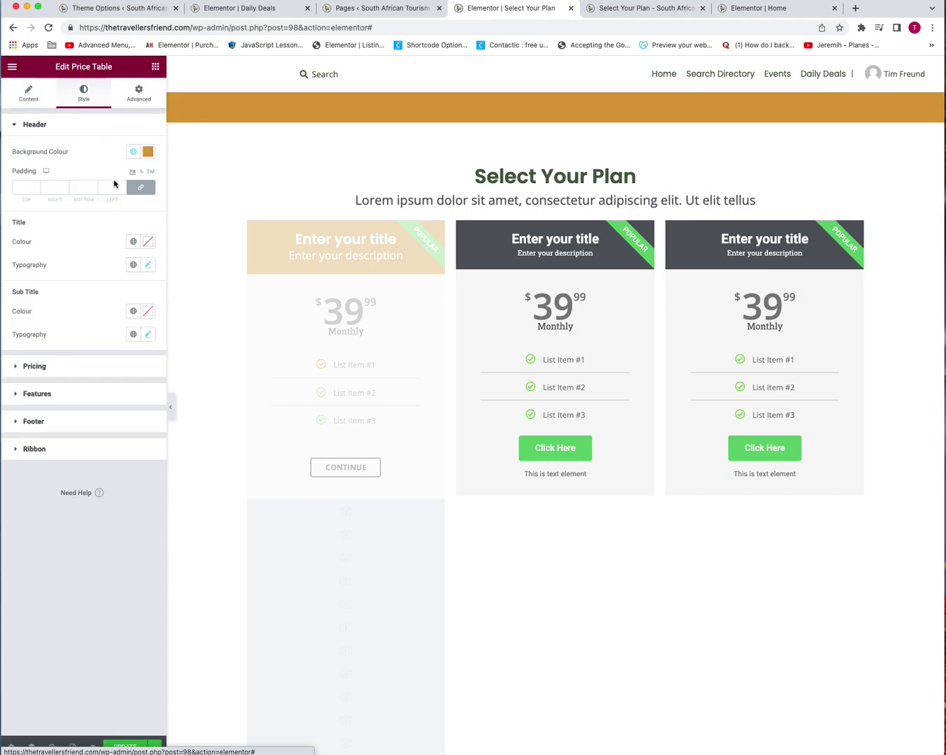
{"action": "left_click", "coordinate": [58, 455]}
{"action": "left_click", "coordinate": [133, 262]}
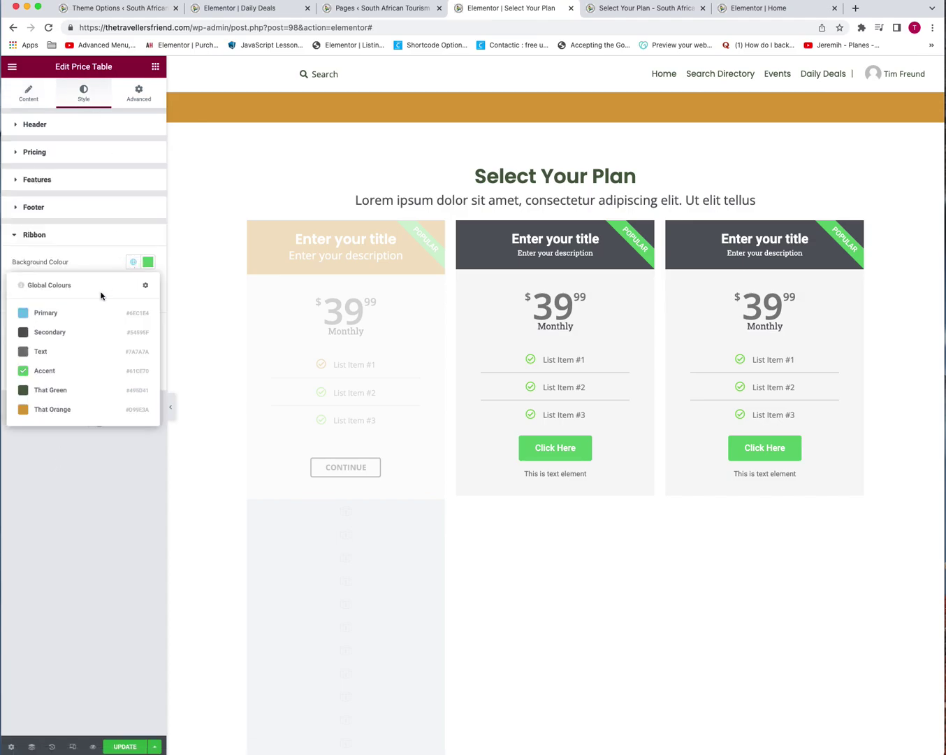
{"action": "left_click", "coordinate": [46, 333]}
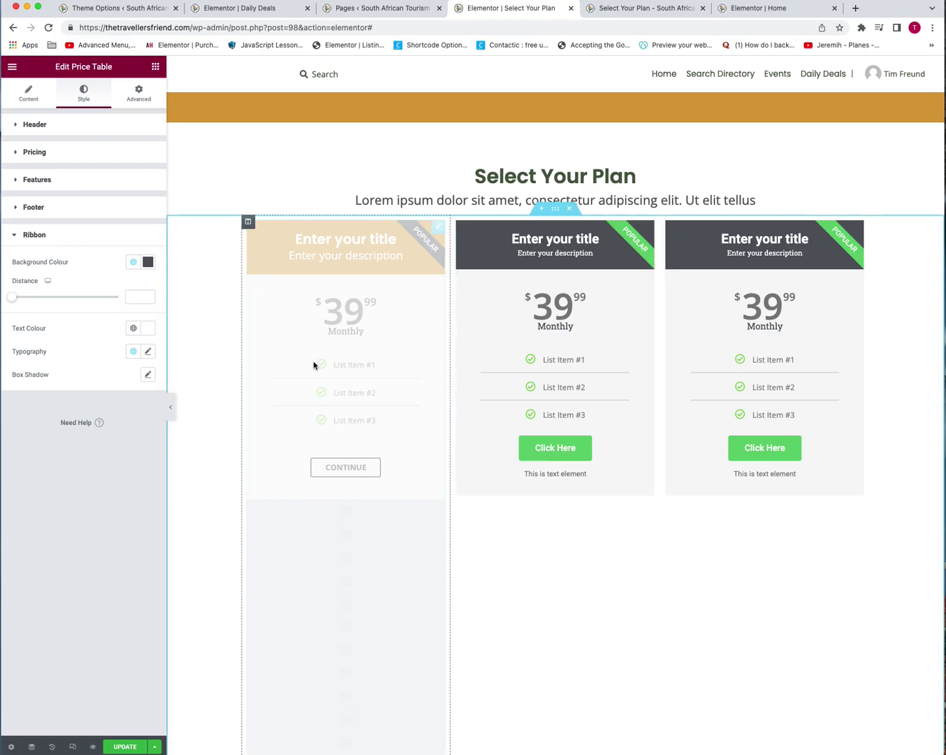
{"action": "right_click", "coordinate": [340, 347]}
{"action": "left_click", "coordinate": [337, 358]}
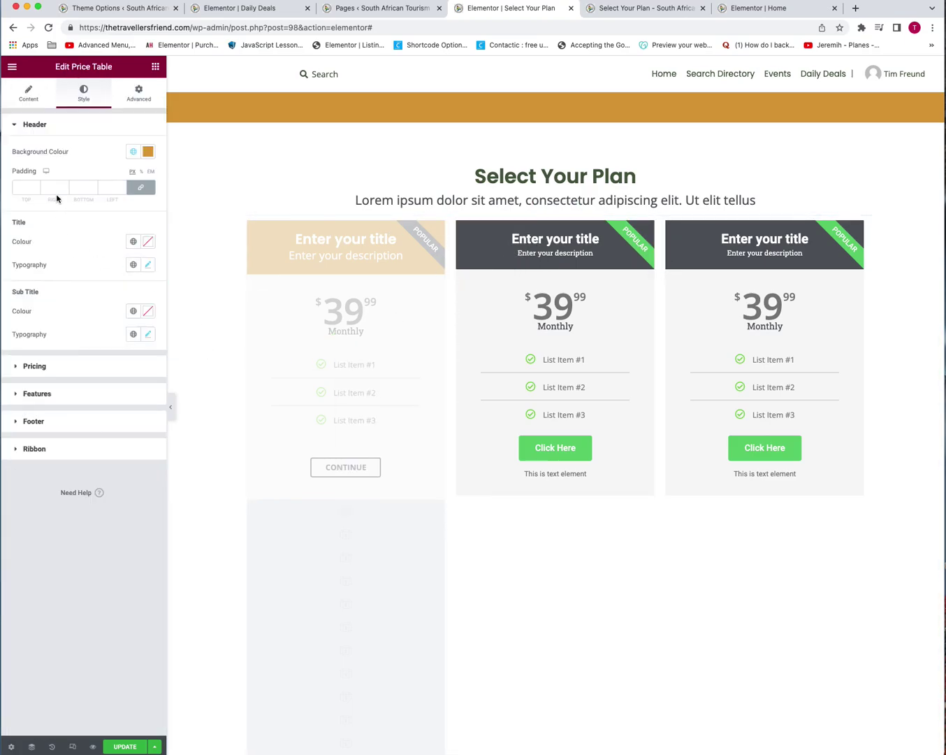
Give the feature list Secondary text colour, width 69, and dividers 68 wide with weight 1
{"action": "left_click", "coordinate": [37, 394]}
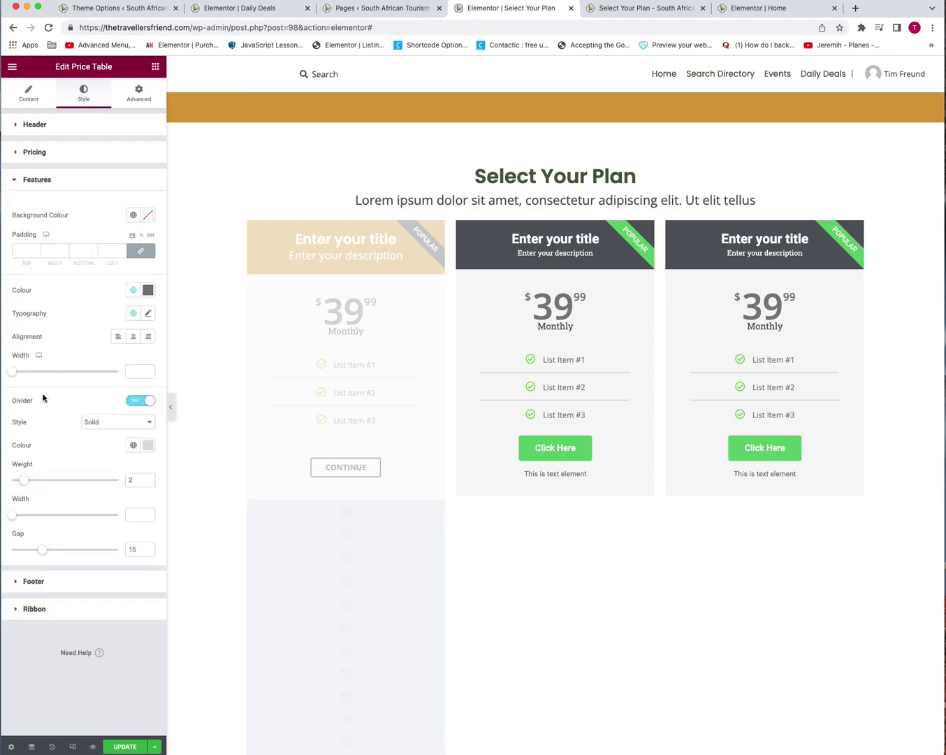
{"action": "left_click", "coordinate": [135, 289]}
{"action": "left_click", "coordinate": [69, 361]}
{"action": "left_click_drag", "start_coordinate": [11, 373], "coordinate": [85, 377]}
{"action": "left_click_drag", "start_coordinate": [12, 514], "coordinate": [84, 512]}
{"action": "left_click_drag", "start_coordinate": [26, 484], "coordinate": [18, 484]}
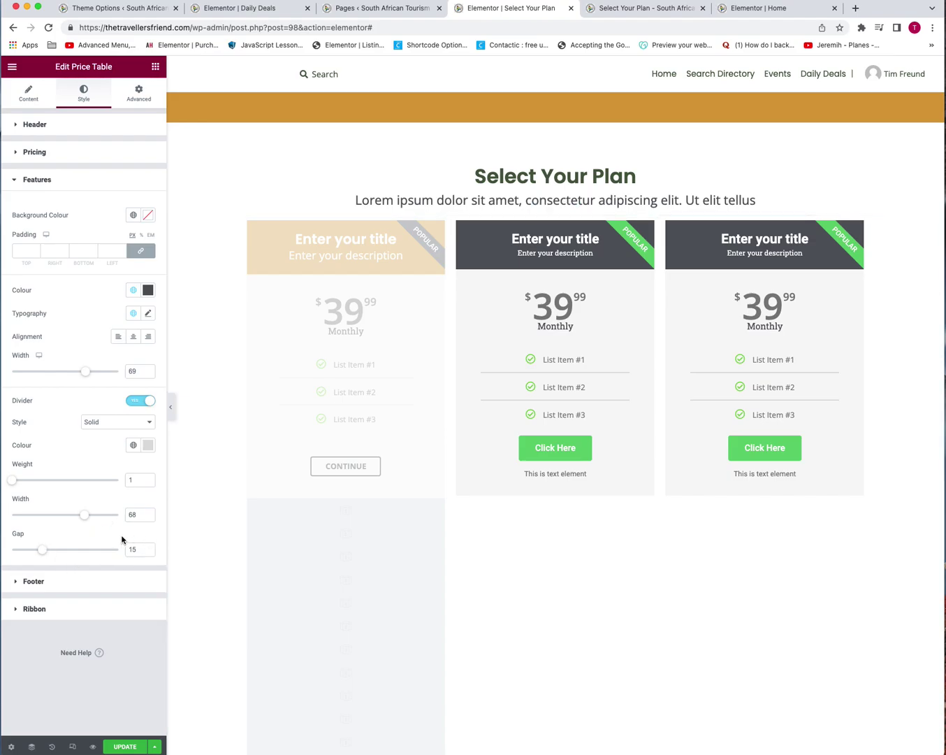
Delete the duplicate Free Trial Package table and return to the first table's feature styles
{"action": "scroll", "coordinate": [382, 353], "scroll_direction": "down", "scroll_amount": 10}
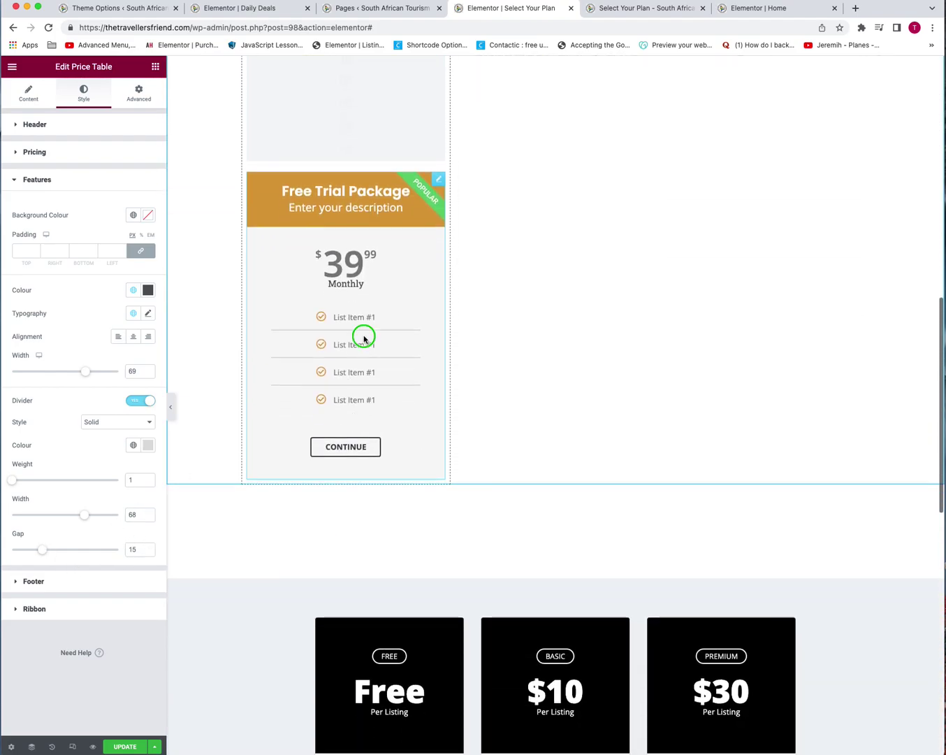
{"action": "right_click", "coordinate": [364, 338]}
{"action": "left_click", "coordinate": [392, 492]}
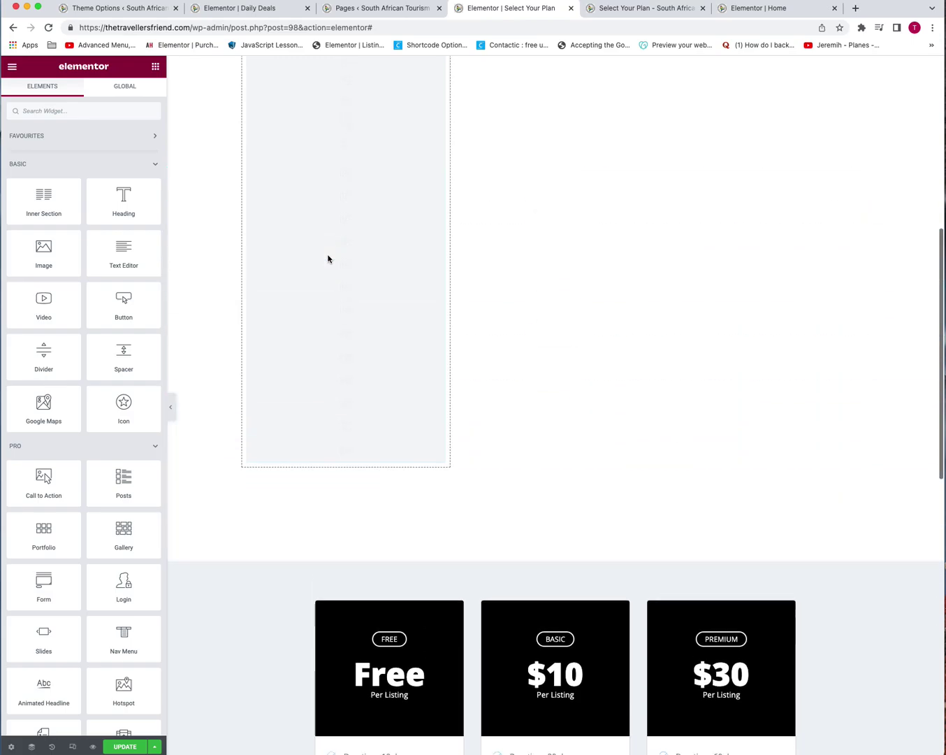
{"action": "scroll", "coordinate": [328, 258], "scroll_direction": "up", "scroll_amount": 4}
{"action": "right_click", "coordinate": [329, 263]}
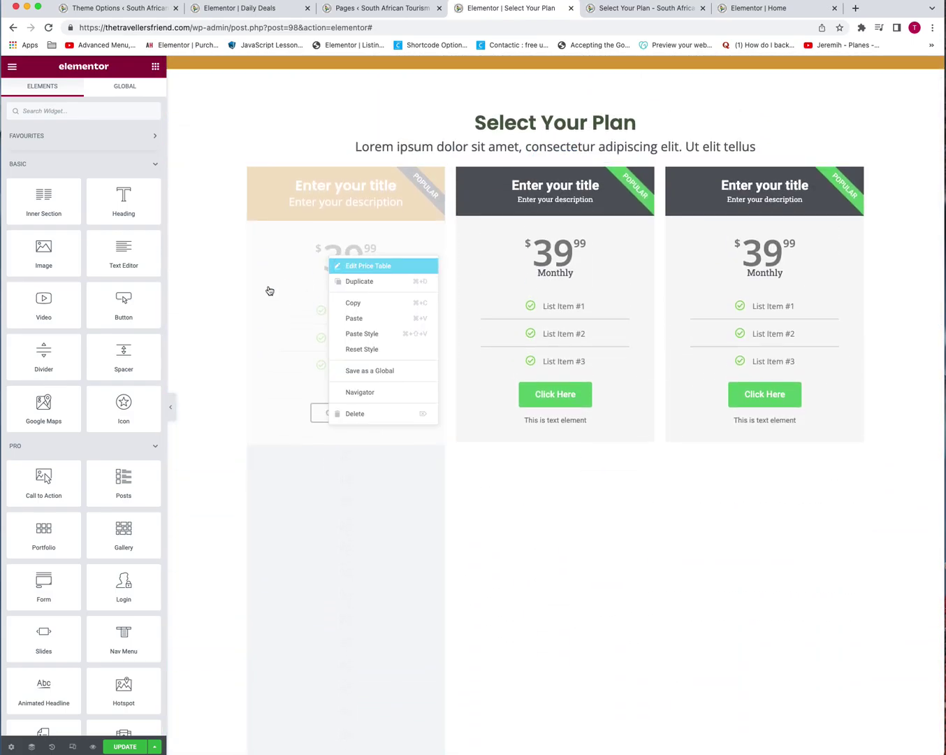
{"action": "left_click", "coordinate": [349, 264]}
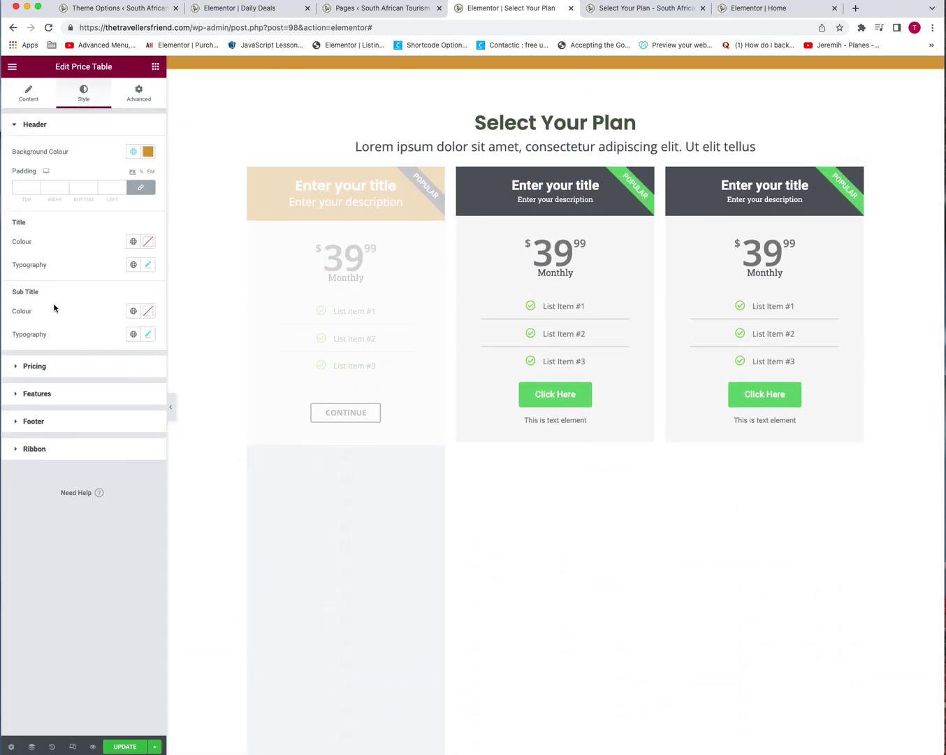
{"action": "left_click", "coordinate": [110, 392]}
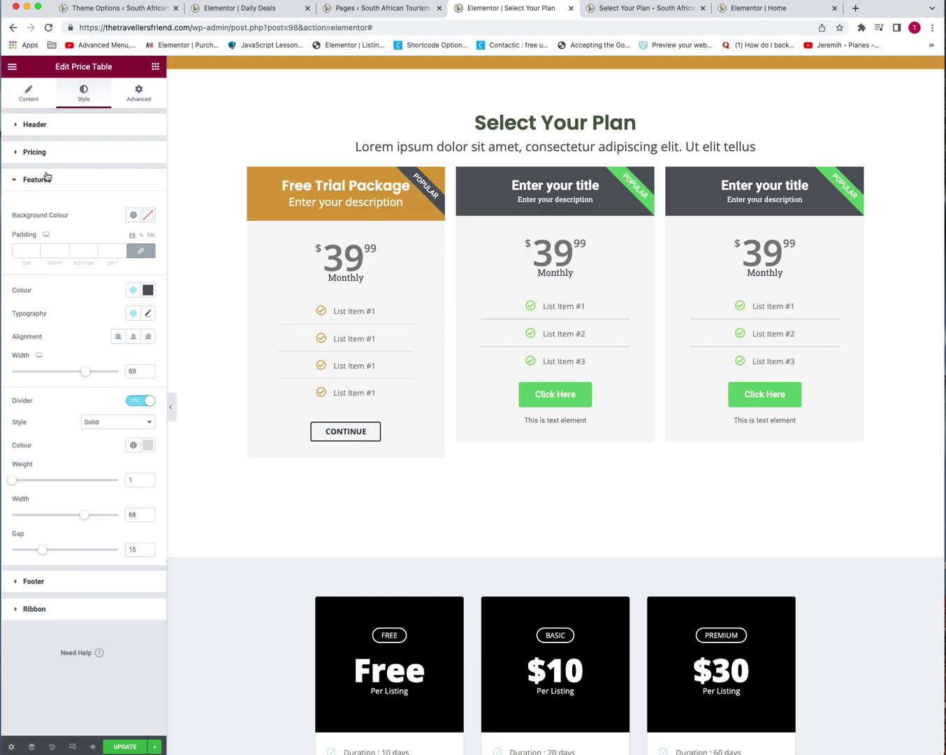
Set the feature text typography to Open Sans at size 17
{"action": "left_click", "coordinate": [152, 312]}
{"action": "left_click", "coordinate": [117, 364]}
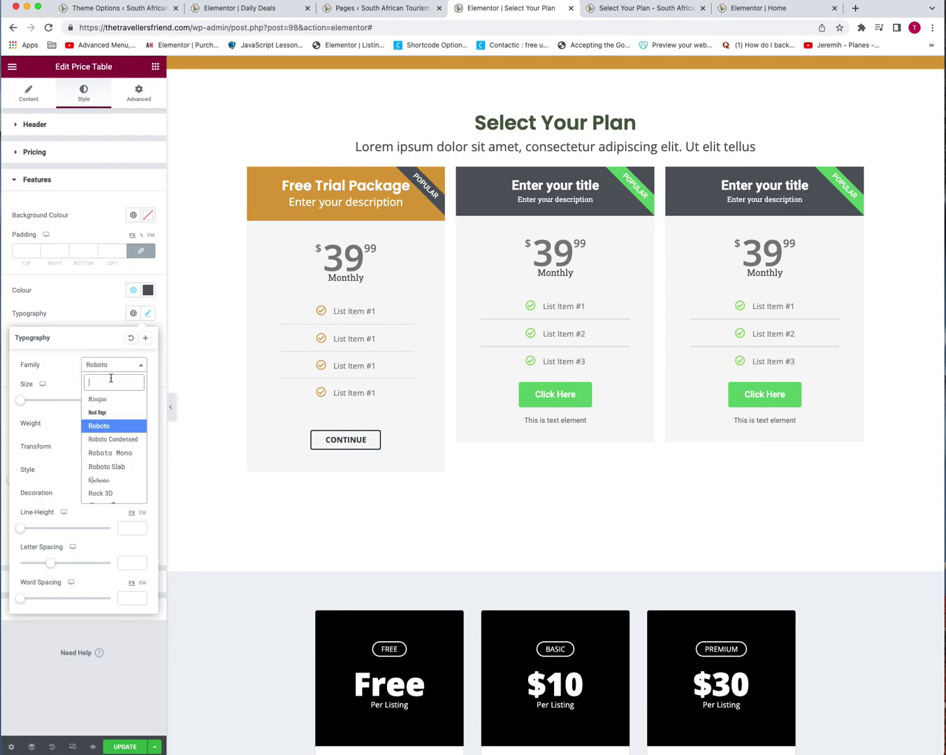
{"action": "type", "text": "open sans"}
{"action": "key", "text": "Return"}
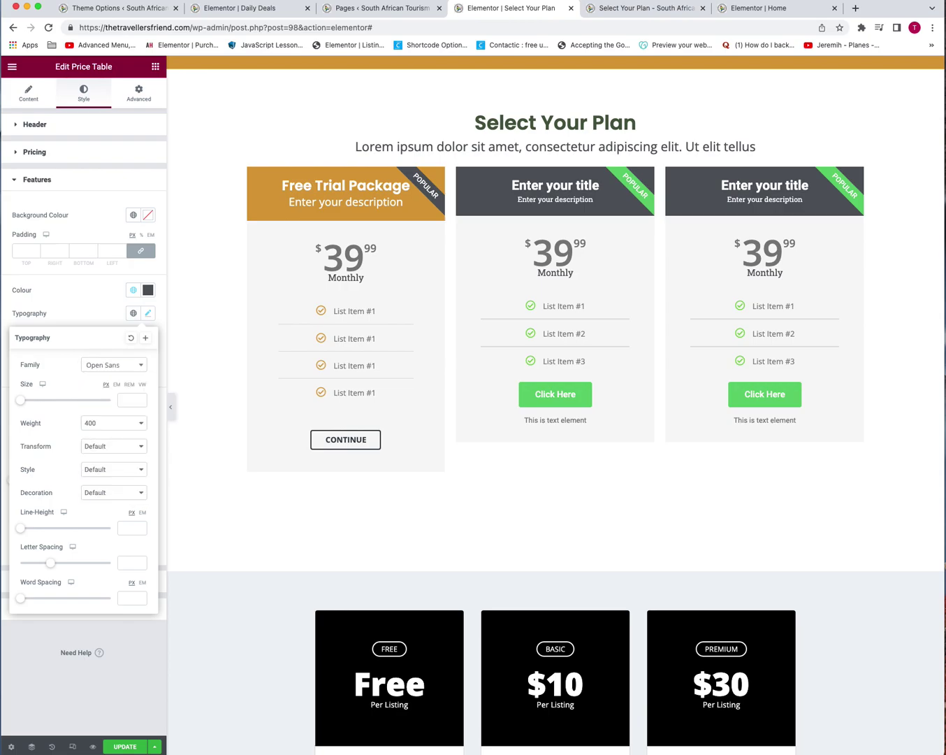
{"action": "left_click", "coordinate": [132, 399]}
{"action": "type", "text": "16"}
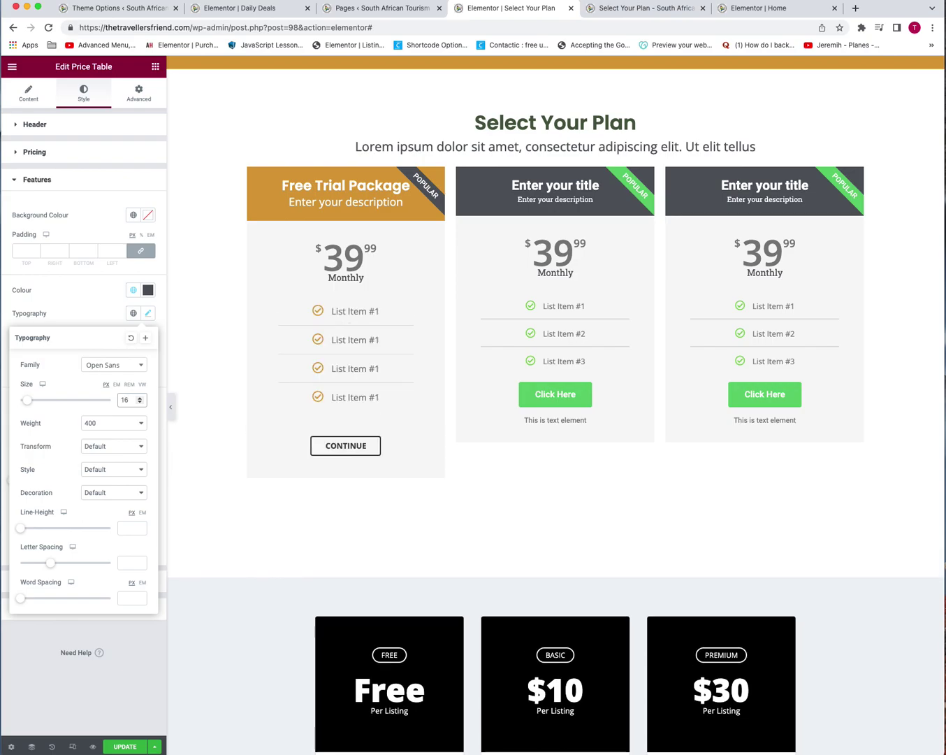
{"action": "key", "text": "BackSpace"}
{"action": "type", "text": "8"}
{"action": "key", "text": "BackSpace"}
{"action": "type", "text": "7"}
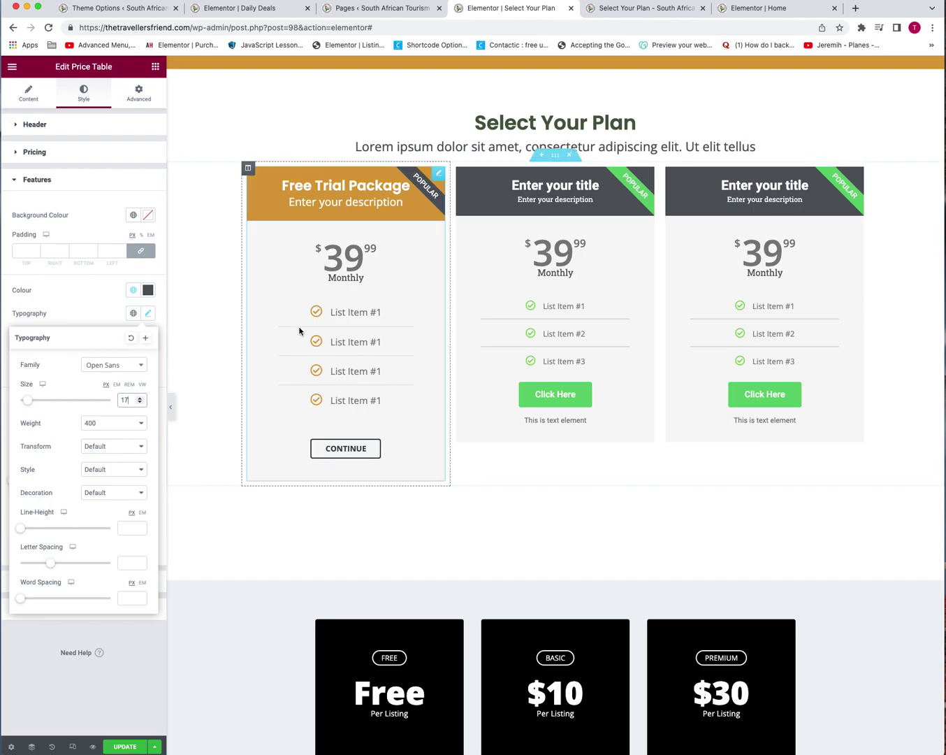
Colour the Free Trial $39.99 price with global 'That Orange' and set its font to Poppins
{"action": "left_click", "coordinate": [48, 153]}
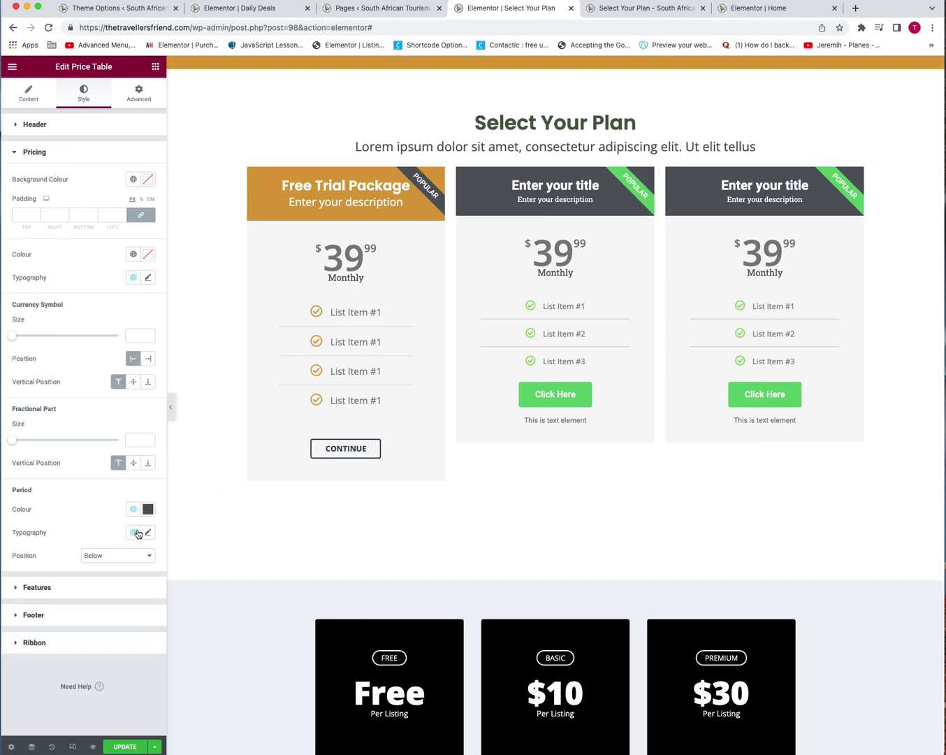
{"action": "left_click", "coordinate": [133, 254]}
{"action": "left_click", "coordinate": [53, 403]}
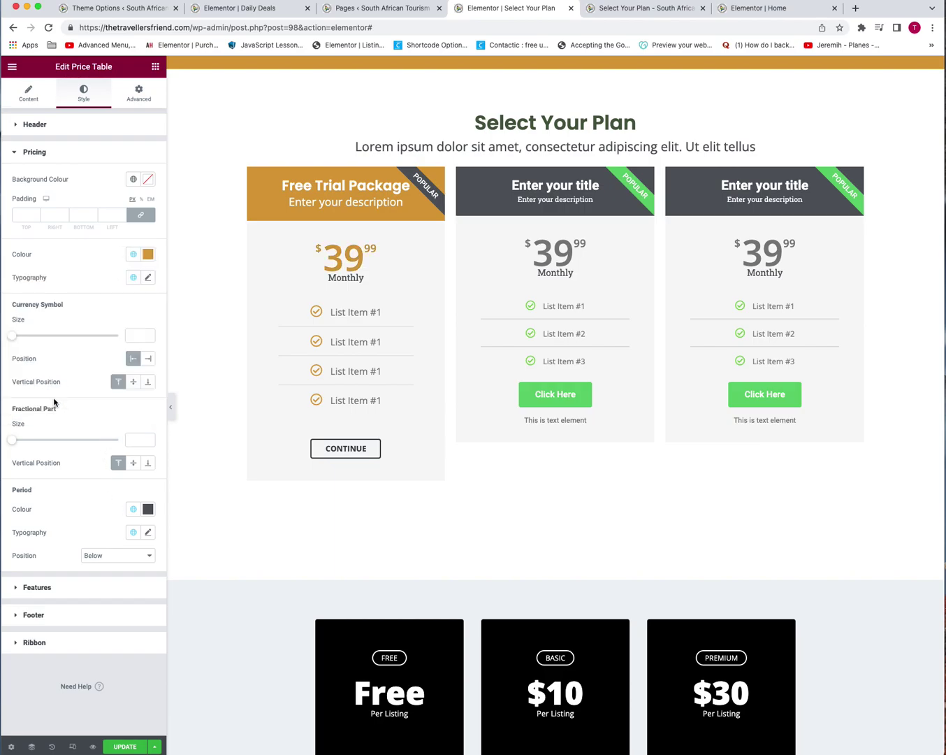
{"action": "left_click", "coordinate": [146, 278]}
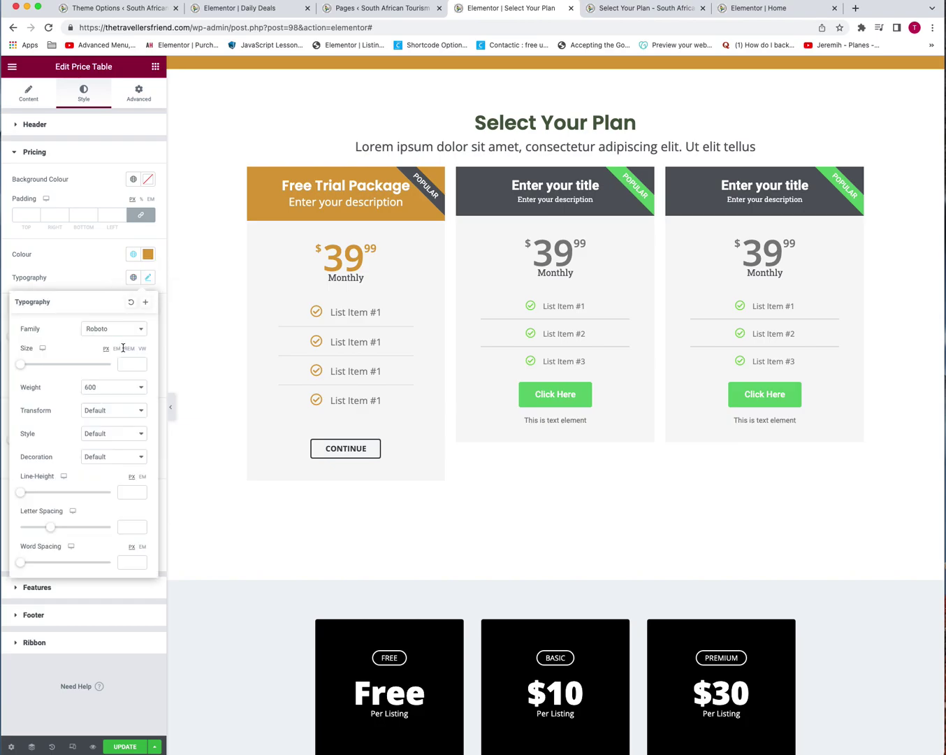
{"action": "left_click", "coordinate": [126, 329]}
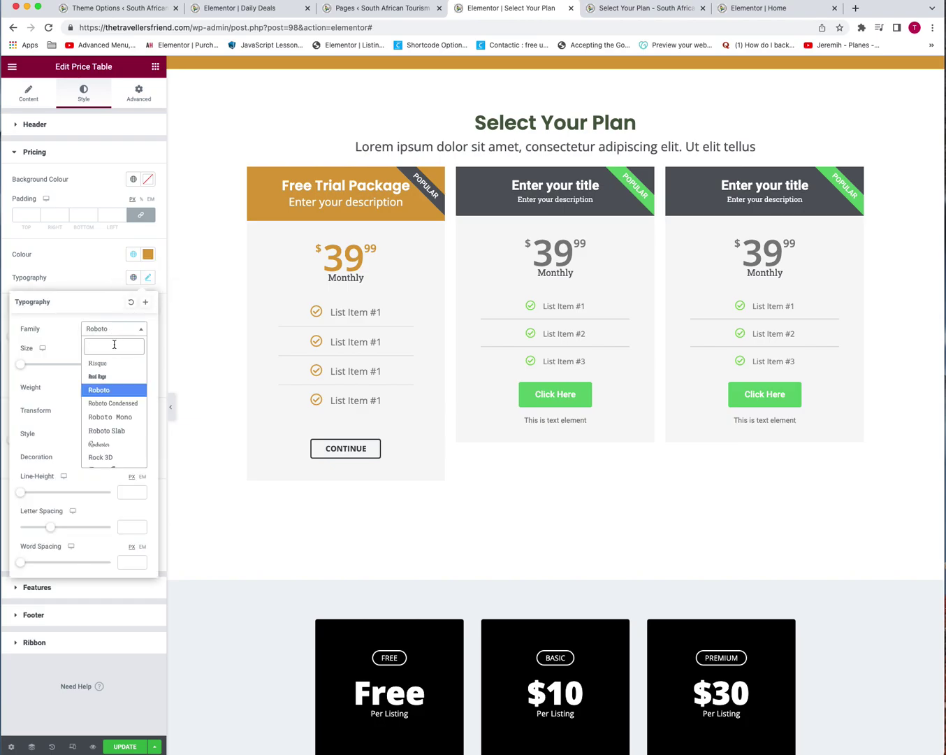
{"action": "type", "text": "poppins"}
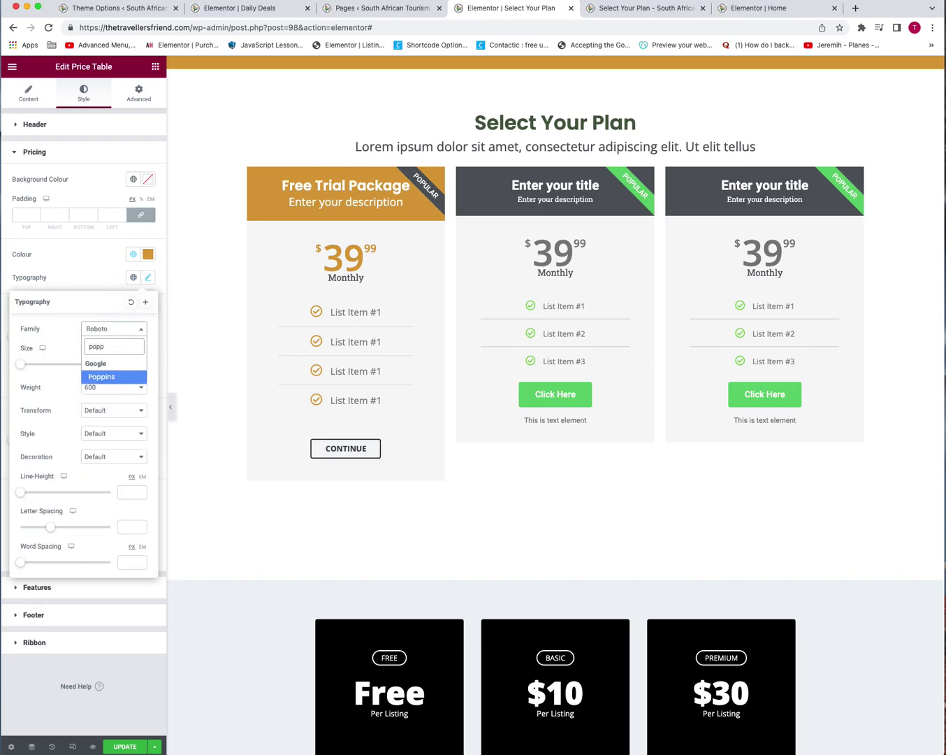
{"action": "key", "text": "Return"}
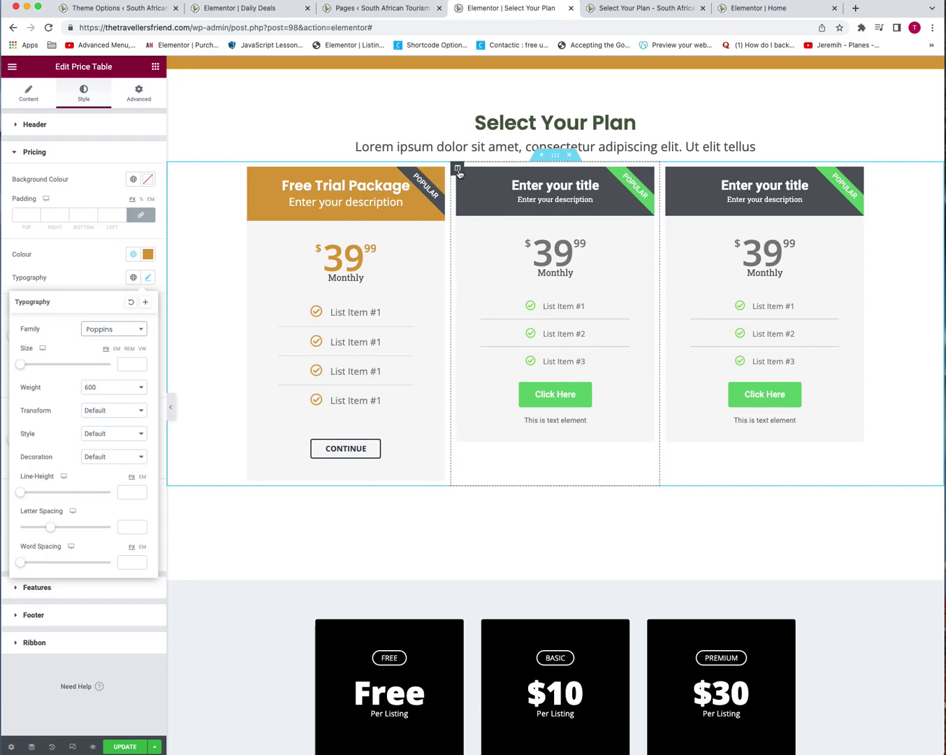
Duplicate the first Free Trial feature item repeatedly so the list reaches eleven items
{"action": "right_click", "coordinate": [328, 321]}
{"action": "left_click", "coordinate": [335, 331]}
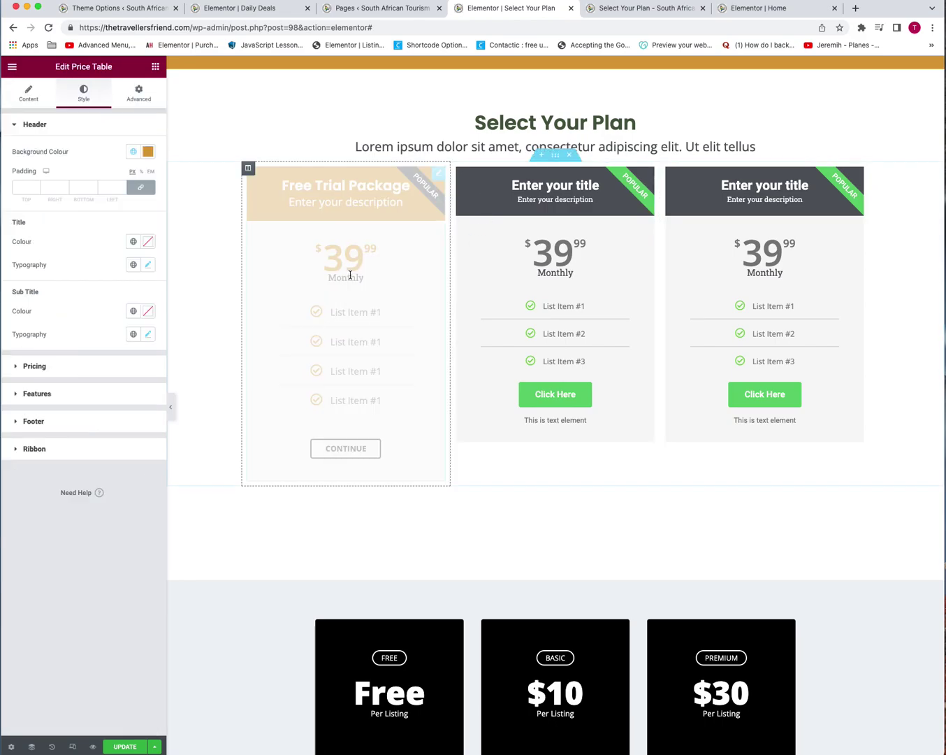
{"action": "left_click", "coordinate": [30, 96]}
{"action": "left_click", "coordinate": [38, 257]}
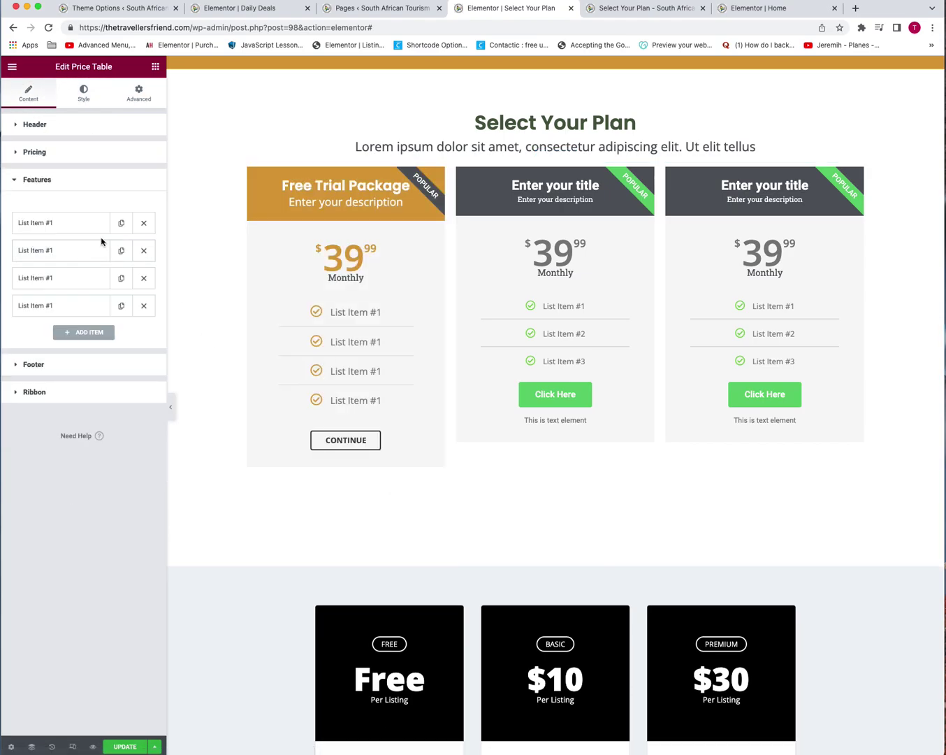
{"action": "left_click", "coordinate": [122, 224]}
{"action": "left_click", "coordinate": [121, 224]}
{"action": "left_click", "coordinate": [121, 224]}
{"action": "left_click", "coordinate": [121, 224]}
{"action": "left_click", "coordinate": [121, 224]}
{"action": "left_click", "coordinate": [122, 223]}
{"action": "left_click", "coordinate": [122, 224]}
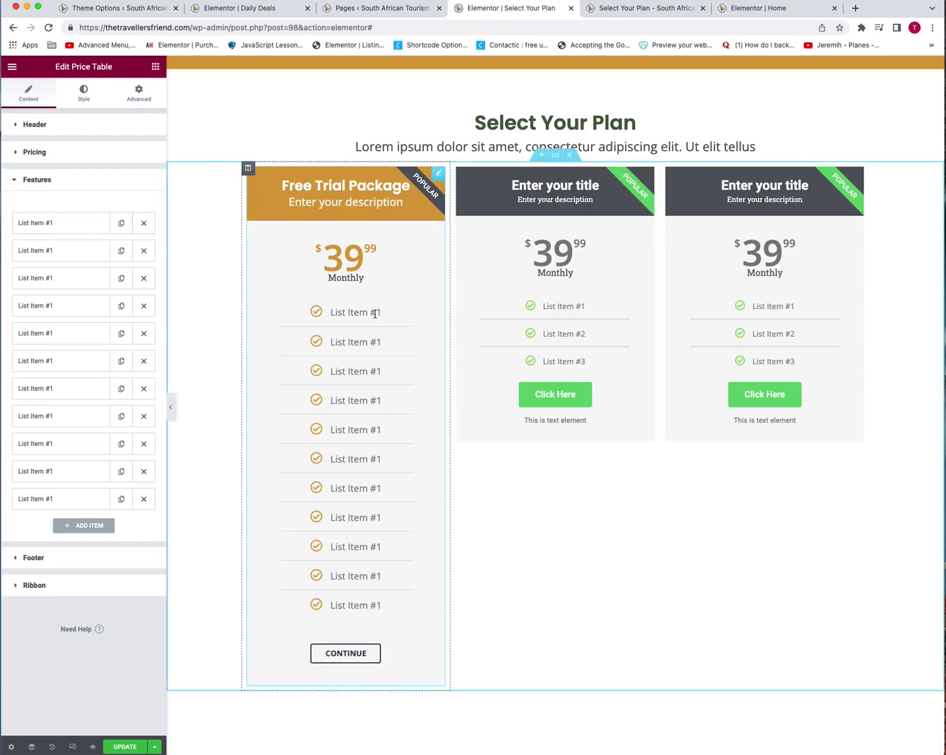
Rename the first feature item to 'Business Description'
{"action": "left_click", "coordinate": [67, 225]}
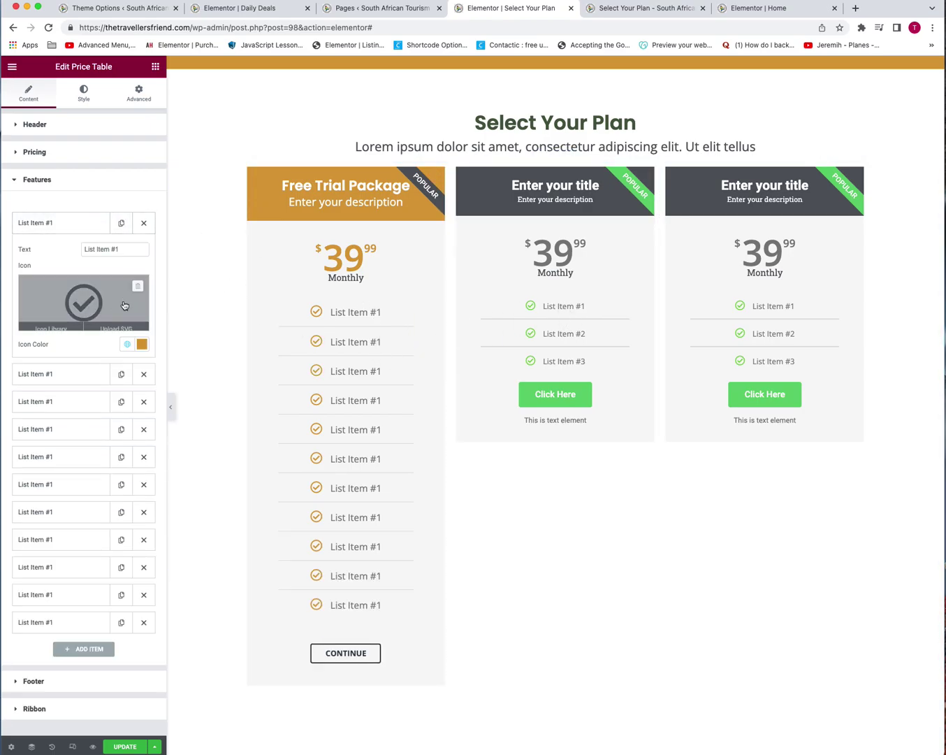
{"action": "triple_click", "coordinate": [106, 249]}
{"action": "type", "text": "Business Description"}
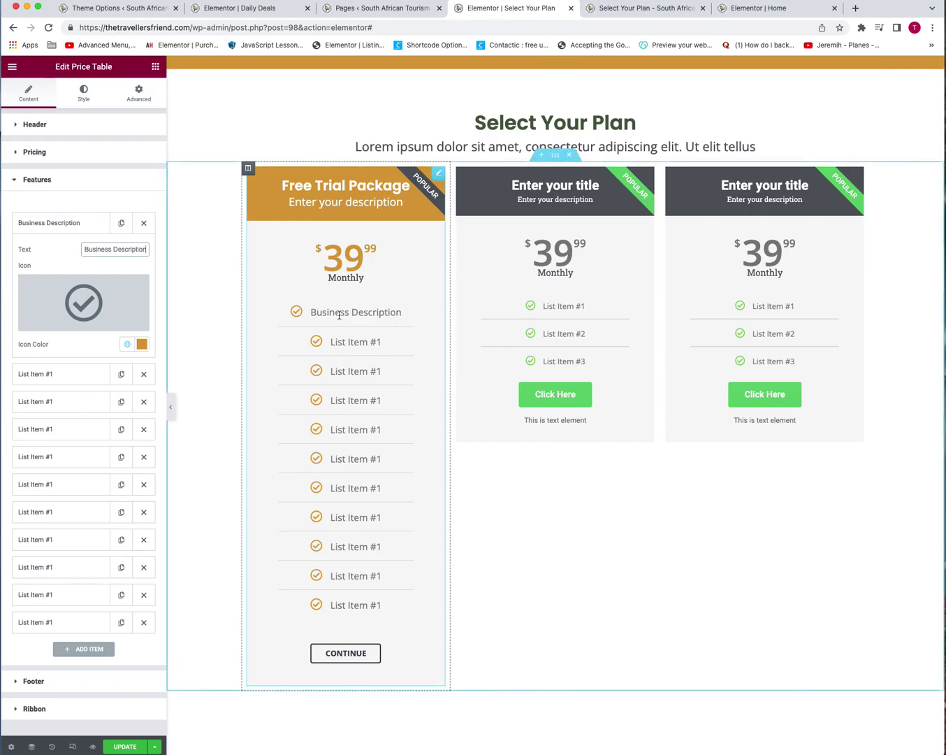
Left-align the Free Trial feature list and reduce its width from 69 to 63
{"action": "right_click", "coordinate": [394, 377]}
{"action": "left_click", "coordinate": [420, 382]}
{"action": "left_click", "coordinate": [84, 95]}
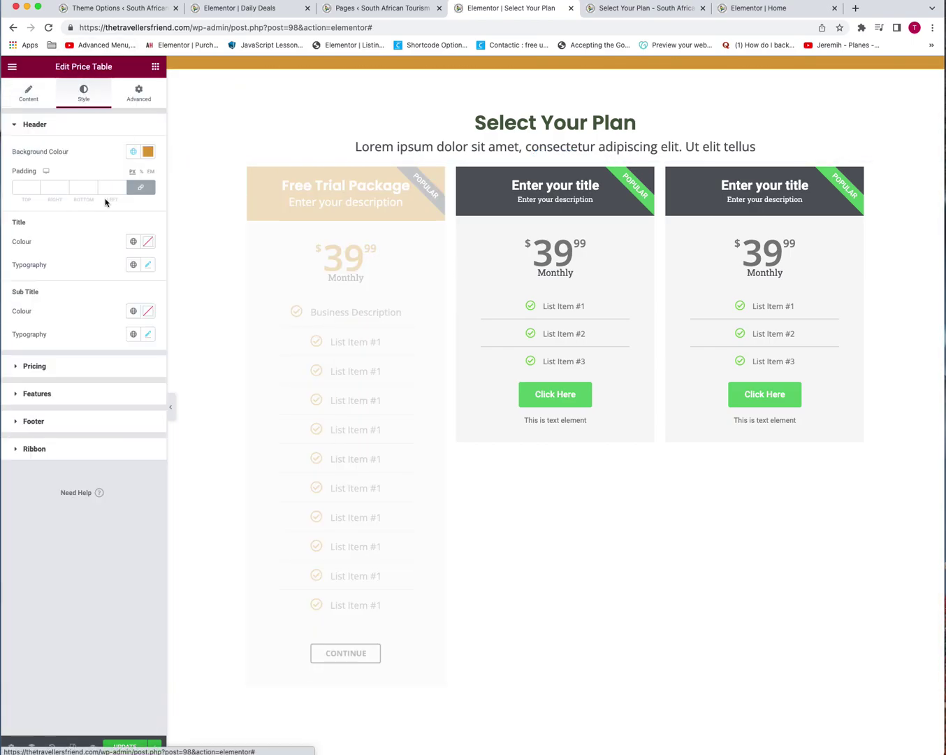
{"action": "left_click", "coordinate": [37, 393]}
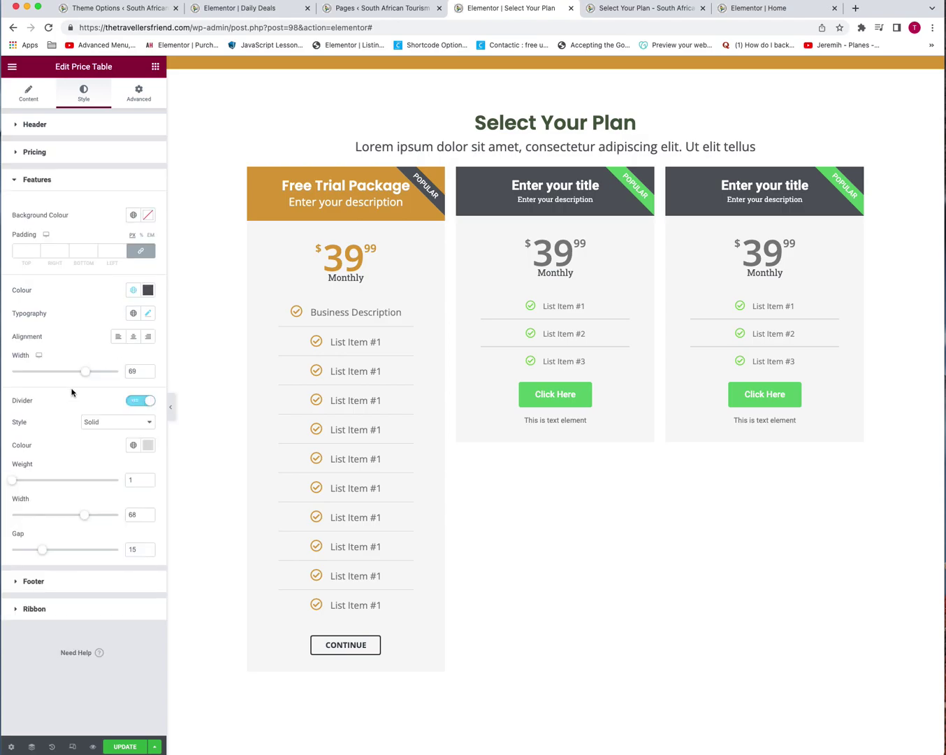
{"action": "left_click", "coordinate": [118, 337]}
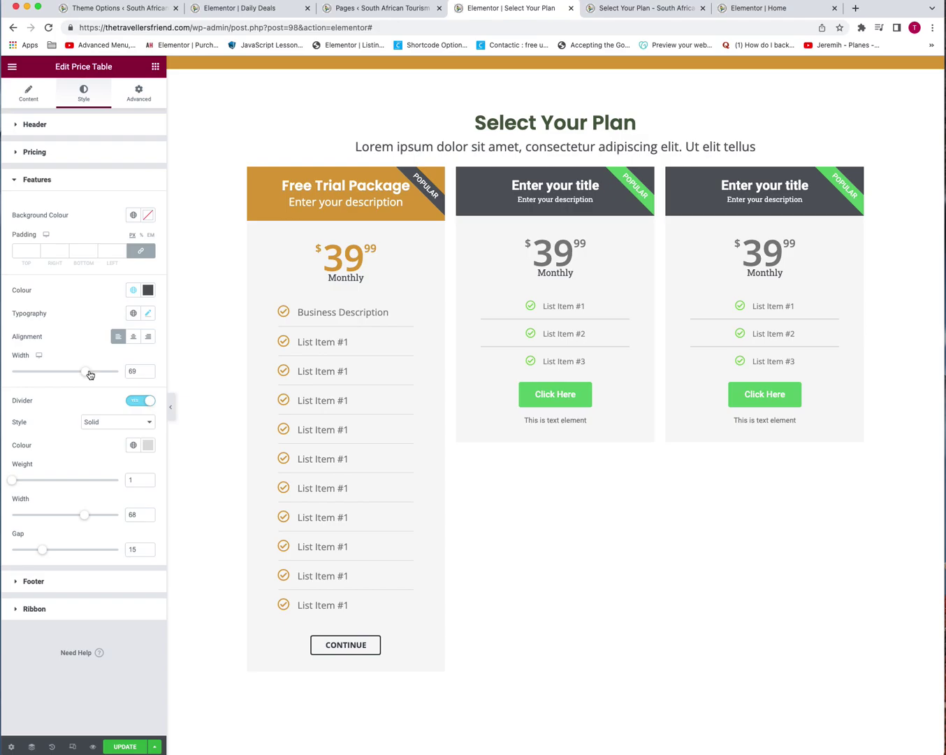
{"action": "left_click_drag", "start_coordinate": [90, 375], "coordinate": [84, 376]}
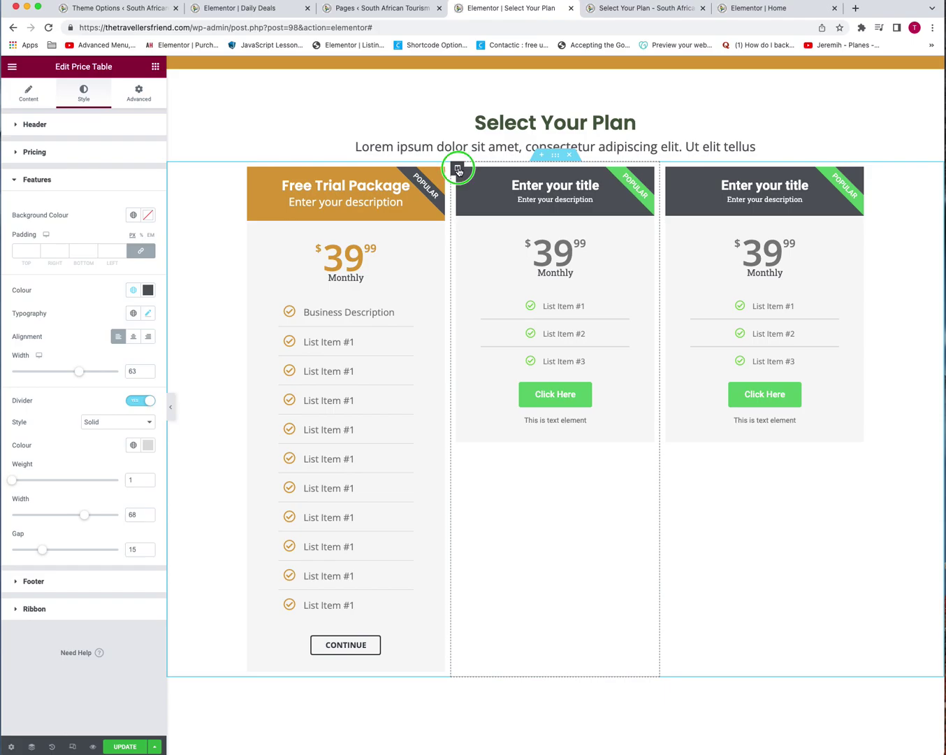
Delete the middle and right placeholder pricing columns
{"action": "right_click", "coordinate": [460, 170]}
{"action": "left_click", "coordinate": [498, 329]}
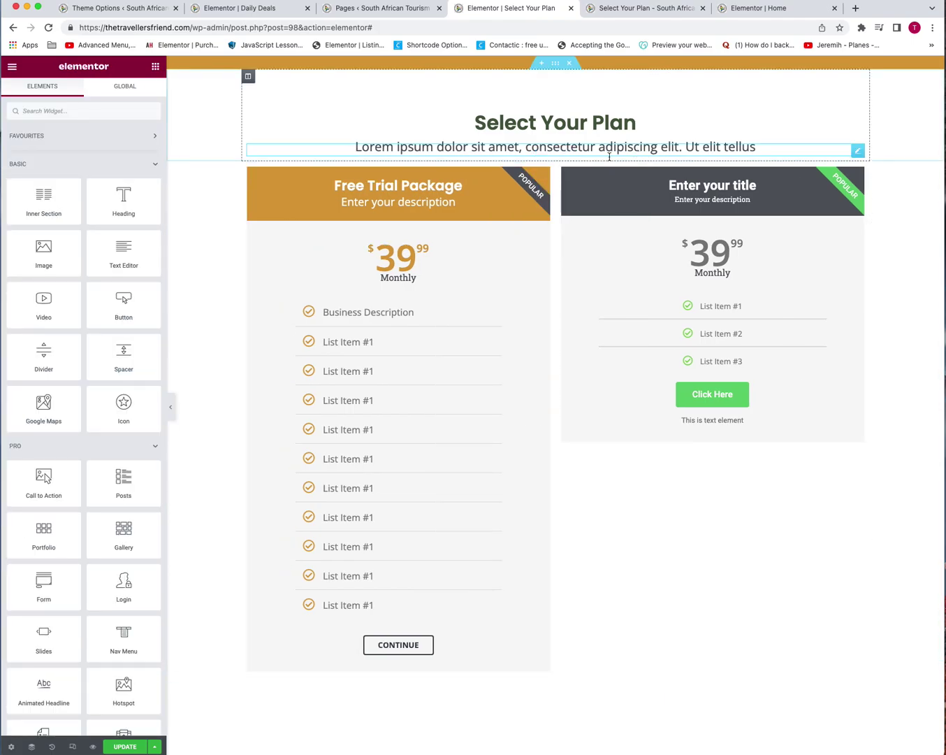
{"action": "right_click", "coordinate": [563, 173]}
{"action": "left_click", "coordinate": [587, 329]}
Give the Free Trial price table a border radius of 9 in Advanced > Border
{"action": "right_click", "coordinate": [248, 171]}
{"action": "left_click", "coordinate": [253, 180]}
{"action": "right_click", "coordinate": [505, 236]}
{"action": "left_click", "coordinate": [527, 244]}
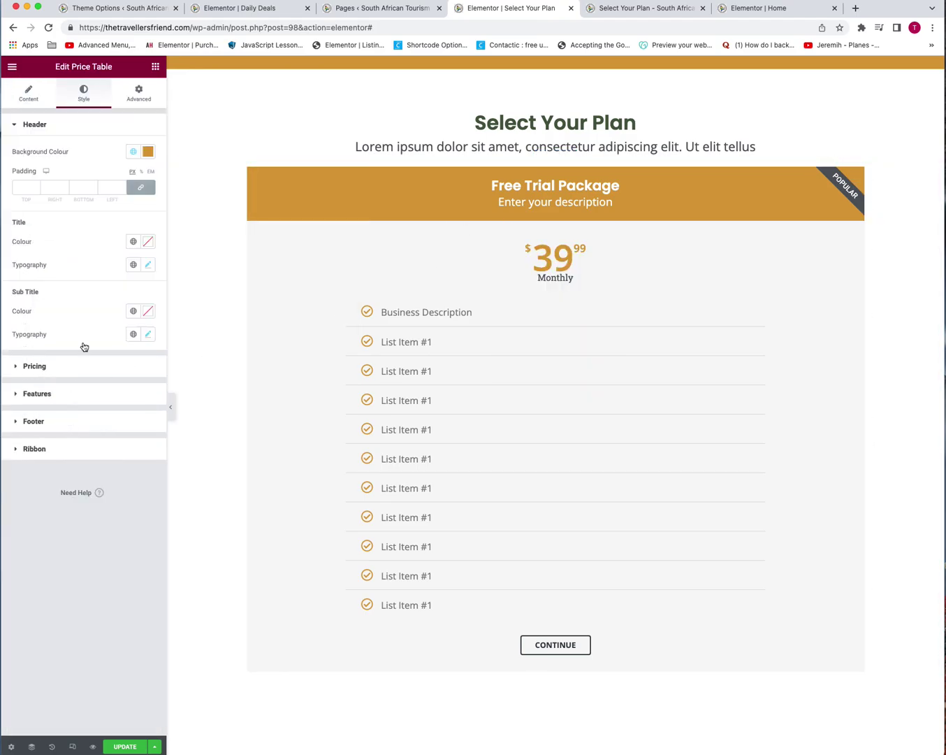
{"action": "left_click", "coordinate": [136, 94]}
{"action": "left_click", "coordinate": [47, 451]}
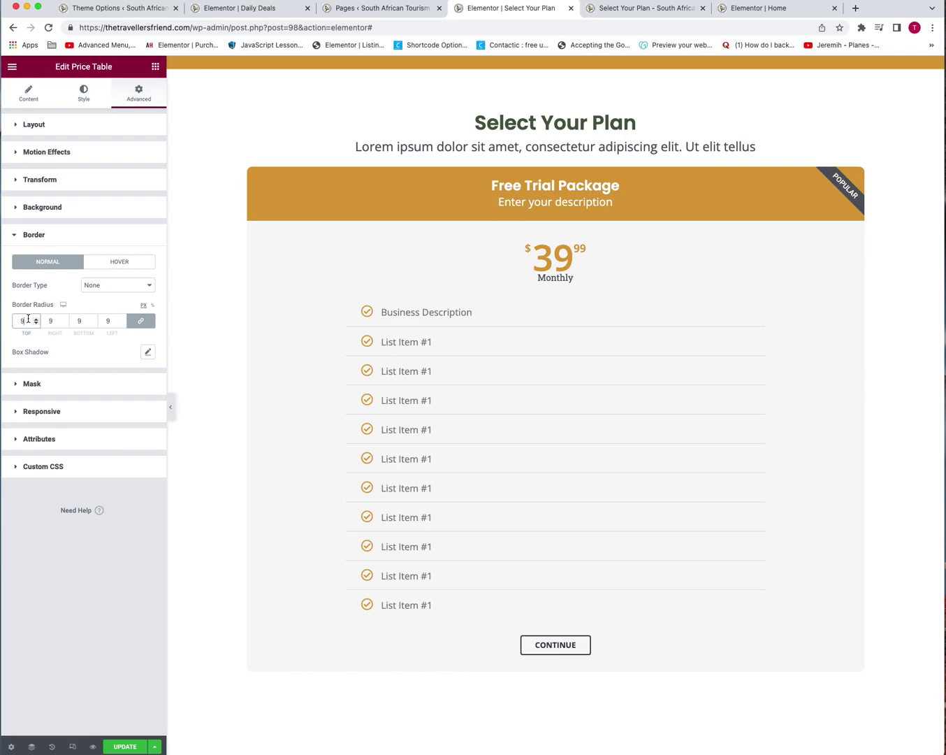
Duplicate the Free Trial column twice to make three identical tables
{"action": "right_click", "coordinate": [249, 171]}
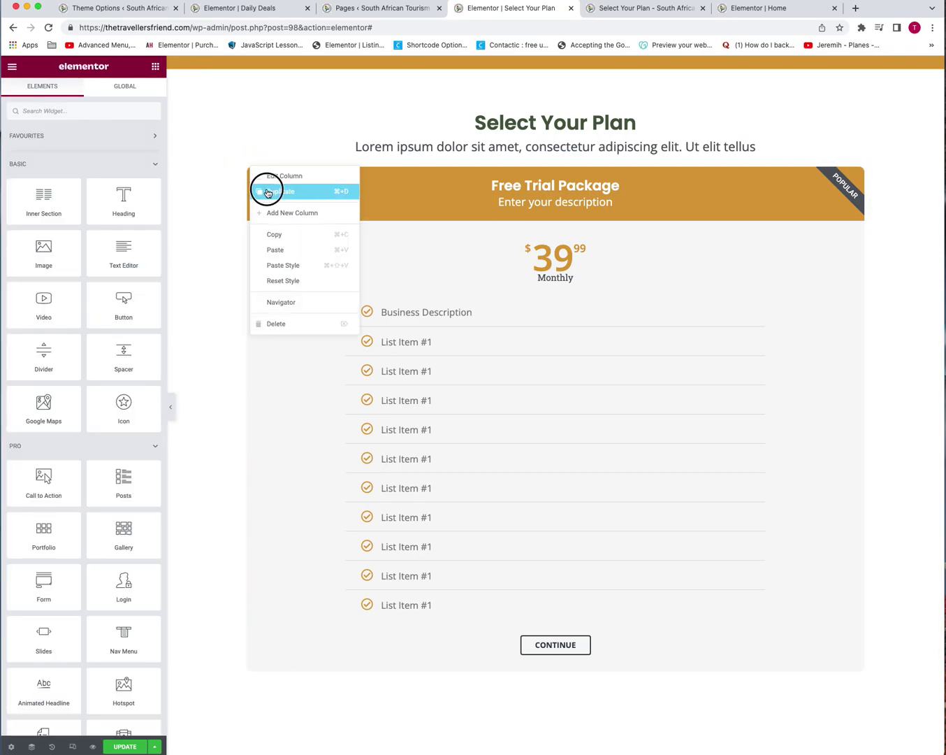
{"action": "left_click", "coordinate": [268, 193]}
{"action": "right_click", "coordinate": [561, 167]}
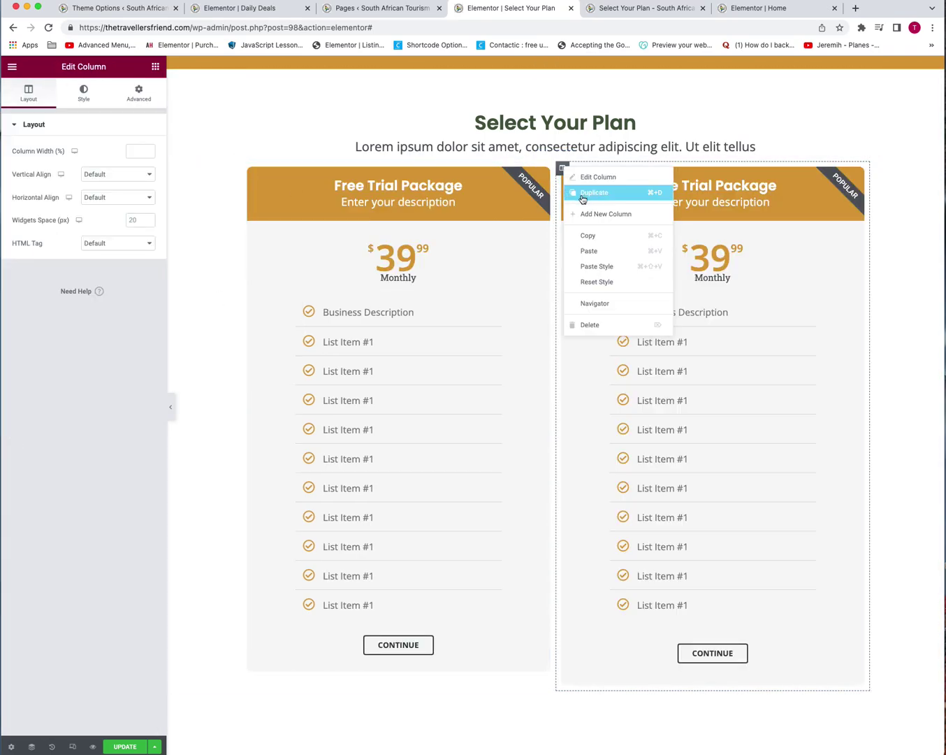
{"action": "left_click", "coordinate": [582, 196]}
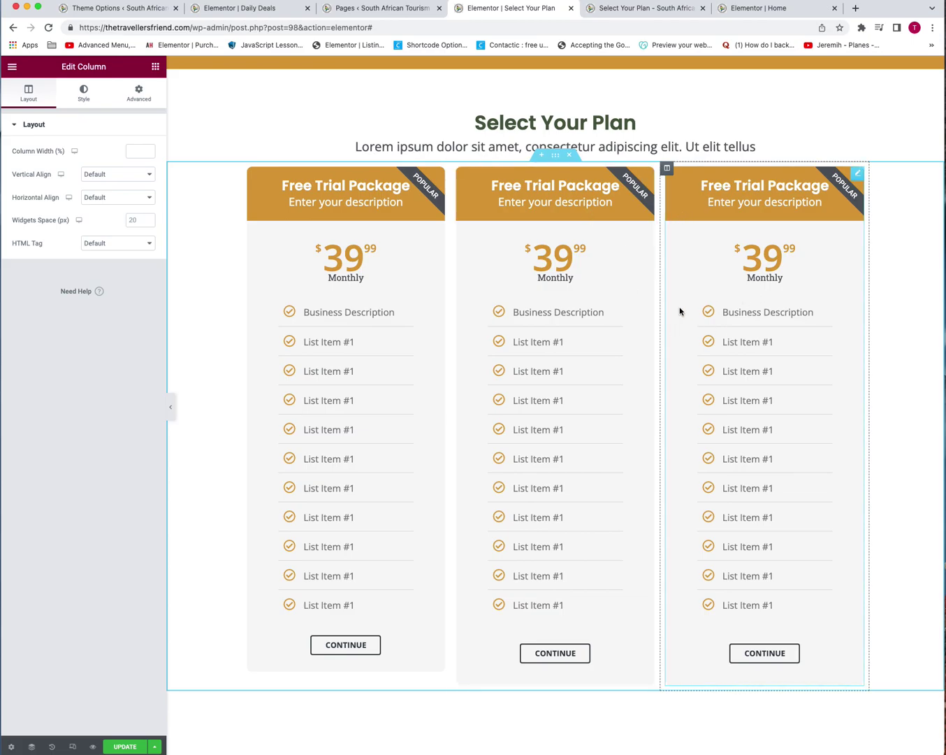
Unlink the pricing section's margins and set its top margin to 24 px
{"action": "right_click", "coordinate": [566, 164]}
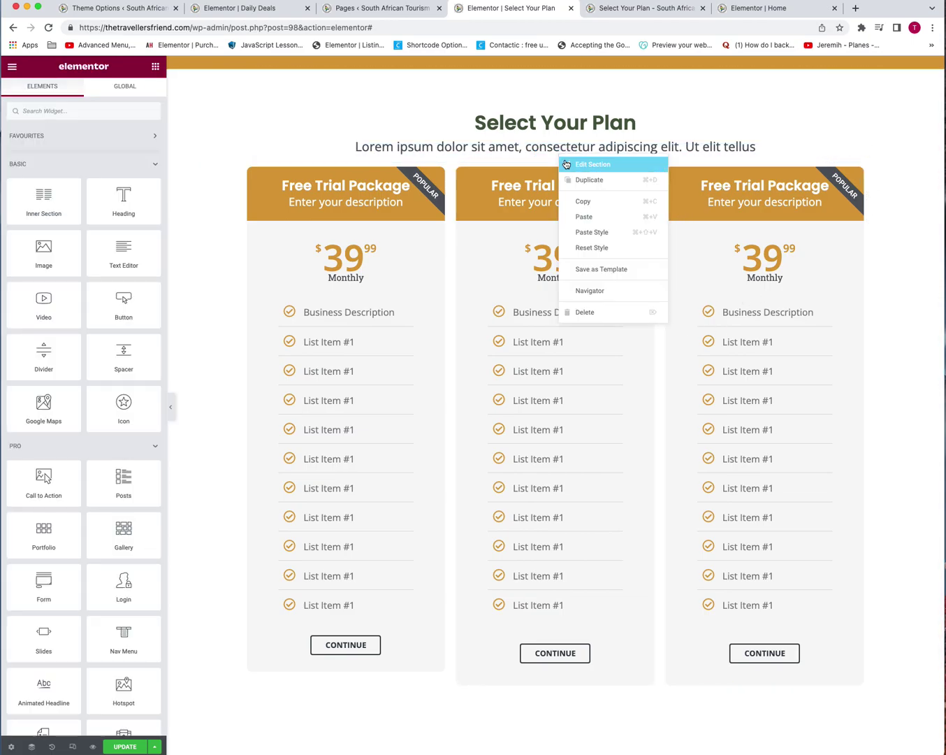
{"action": "left_click", "coordinate": [593, 165]}
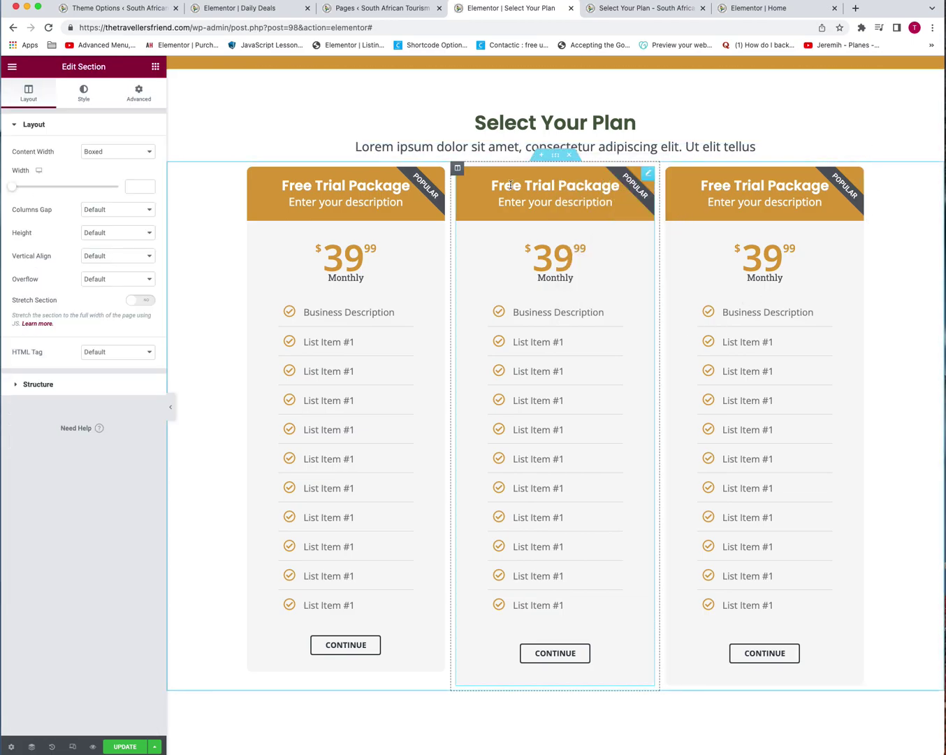
{"action": "left_click", "coordinate": [139, 93]}
{"action": "left_click", "coordinate": [140, 163]}
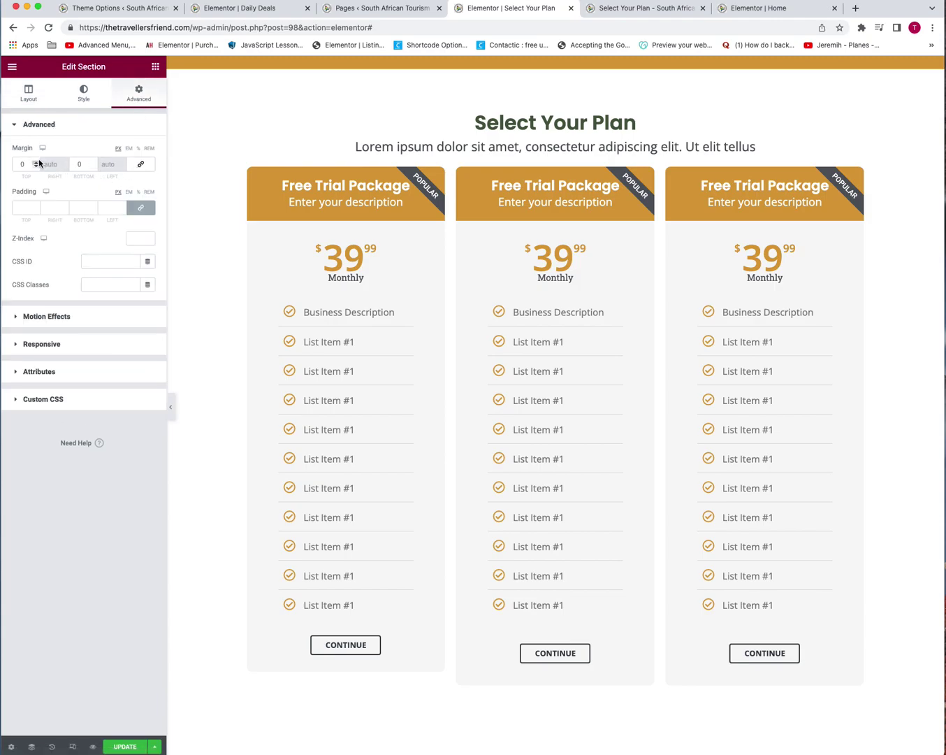
{"action": "left_click", "coordinate": [37, 161]}
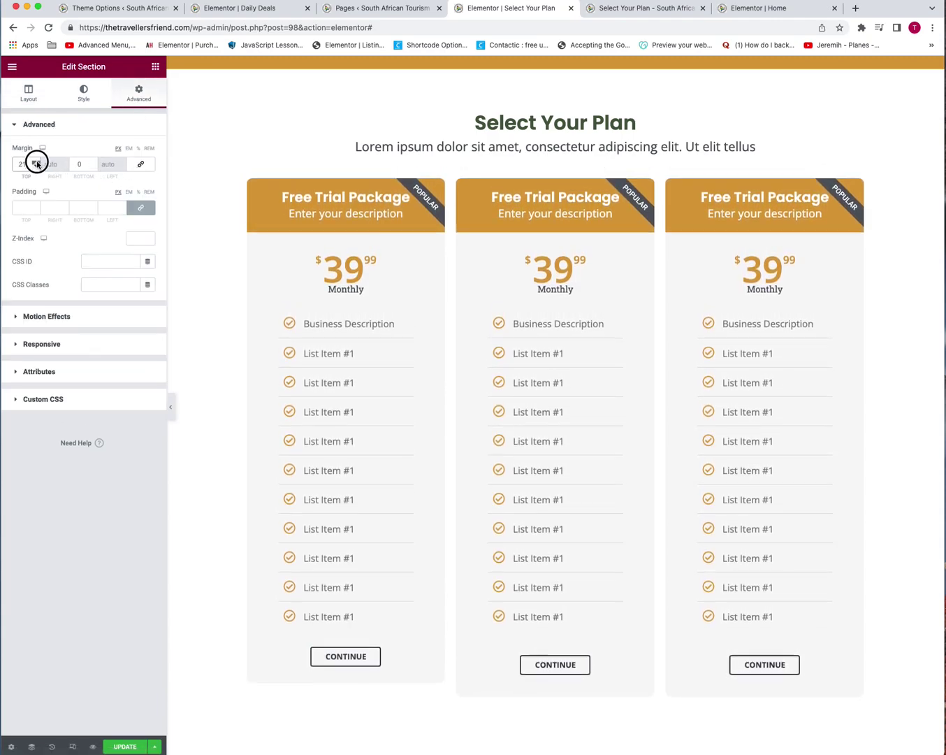
{"action": "scroll", "coordinate": [563, 416], "scroll_direction": "down", "scroll_amount": 15}
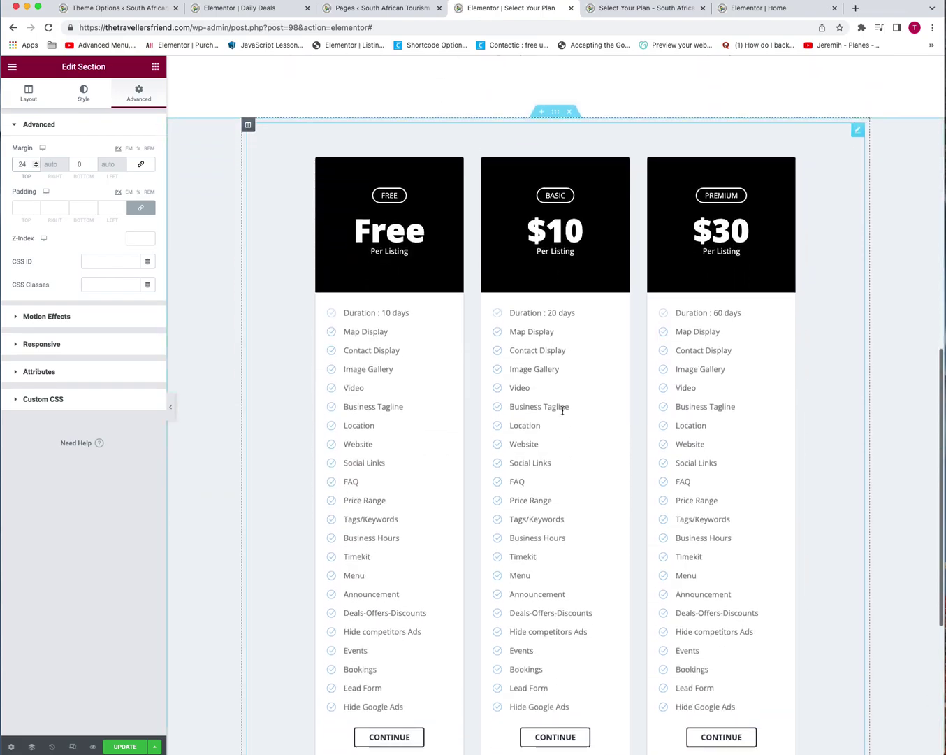
{"action": "scroll", "coordinate": [622, 170], "scroll_direction": "down", "scroll_amount": 3}
{"action": "scroll", "coordinate": [683, 158], "scroll_direction": "up", "scroll_amount": 4}
{"action": "scroll", "coordinate": [679, 165], "scroll_direction": "up", "scroll_amount": 12}
{"action": "scroll", "coordinate": [700, 403], "scroll_direction": "down", "scroll_amount": 3}
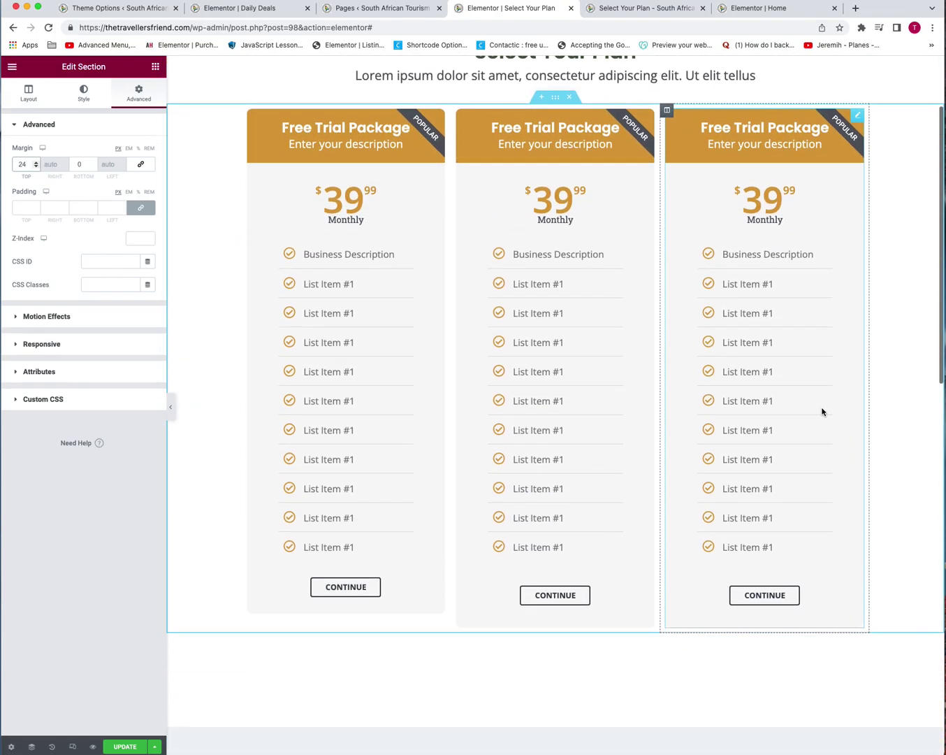
{"action": "scroll", "coordinate": [619, 323], "scroll_direction": "up", "scroll_amount": 5}
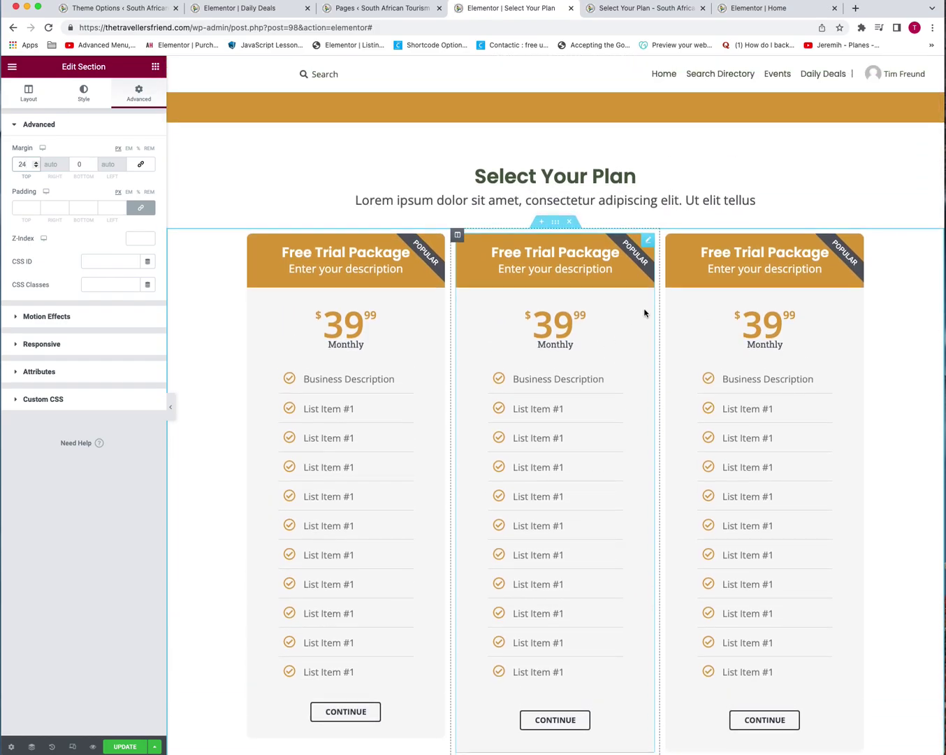
Switch the Ribbon Show toggle off in the first and third Price Table widgets
{"action": "right_click", "coordinate": [382, 287]}
{"action": "left_click", "coordinate": [395, 295]}
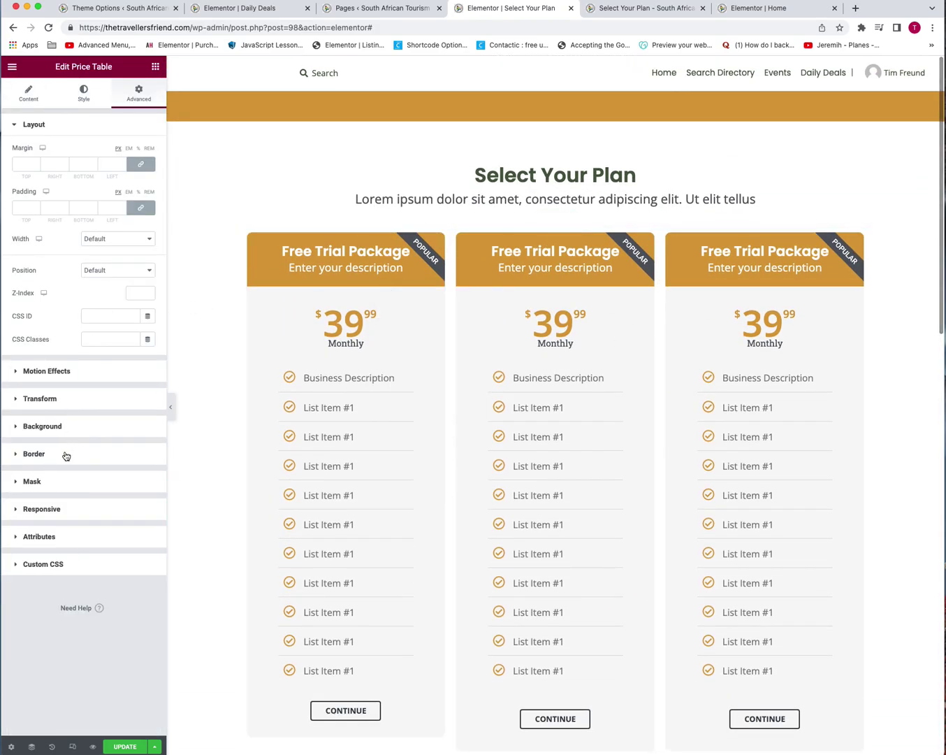
{"action": "left_click", "coordinate": [25, 97]}
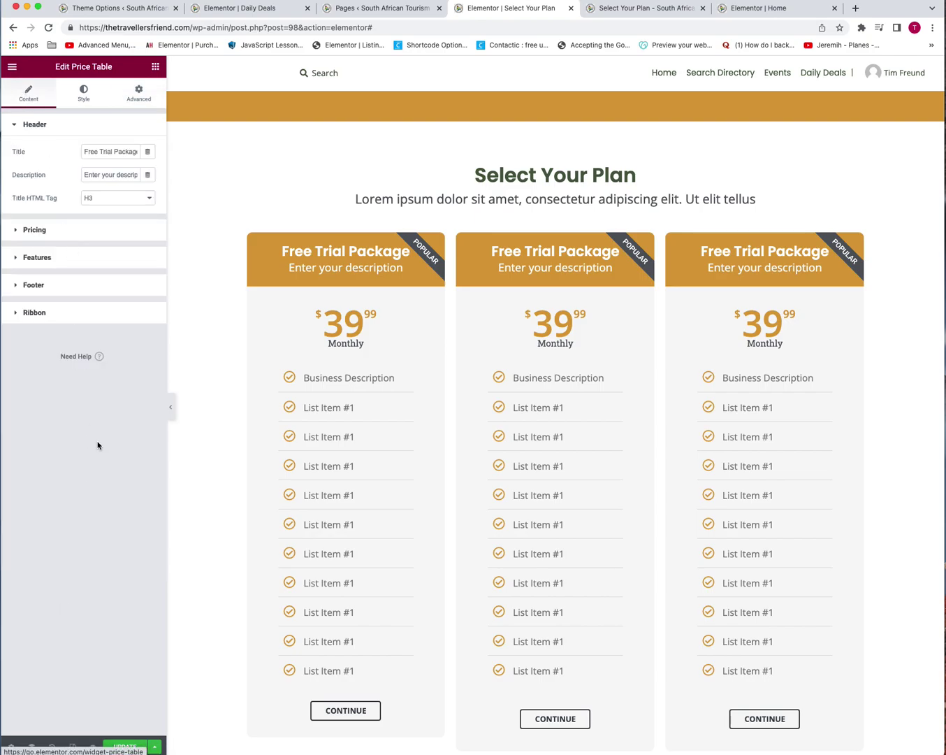
{"action": "left_click", "coordinate": [93, 310]}
{"action": "left_click", "coordinate": [146, 269]}
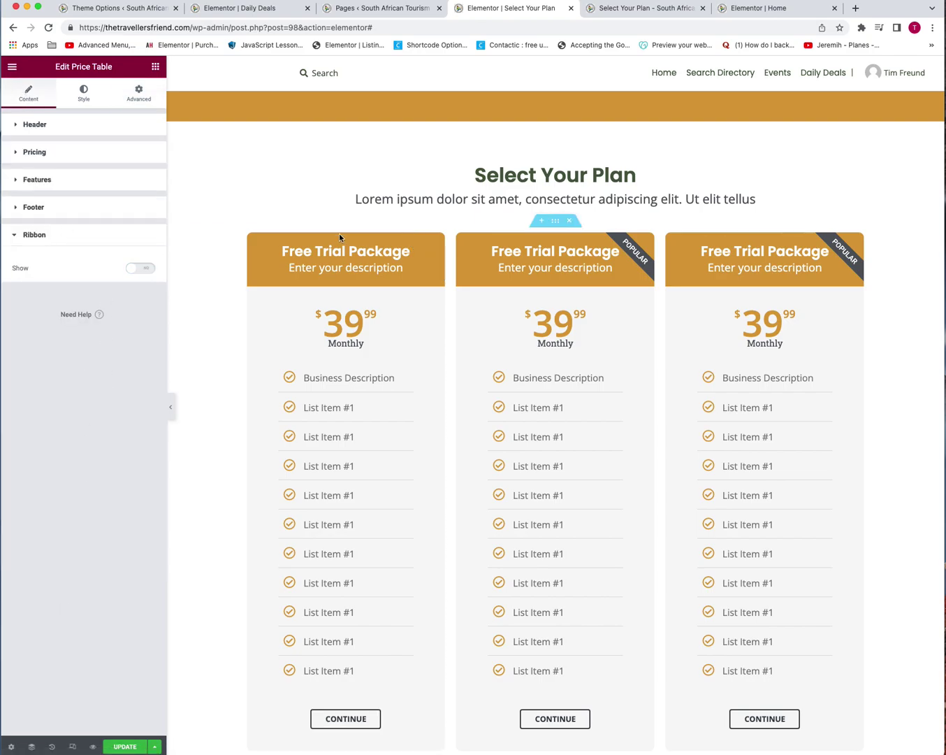
{"action": "right_click", "coordinate": [747, 274]}
{"action": "left_click", "coordinate": [778, 280]}
{"action": "left_click", "coordinate": [96, 305]}
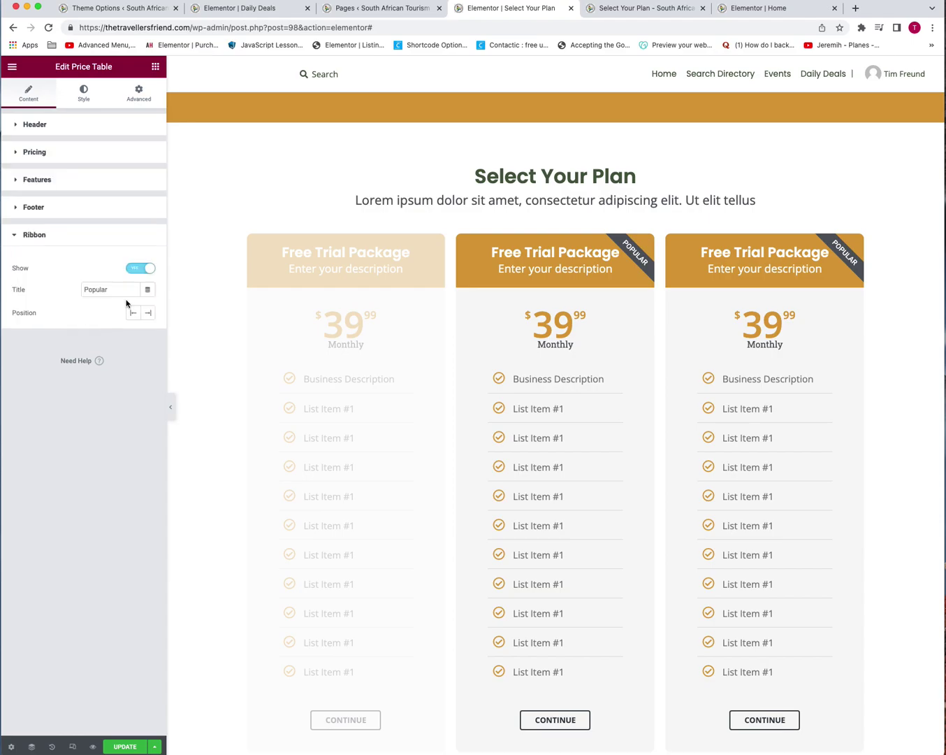
{"action": "left_click", "coordinate": [147, 269]}
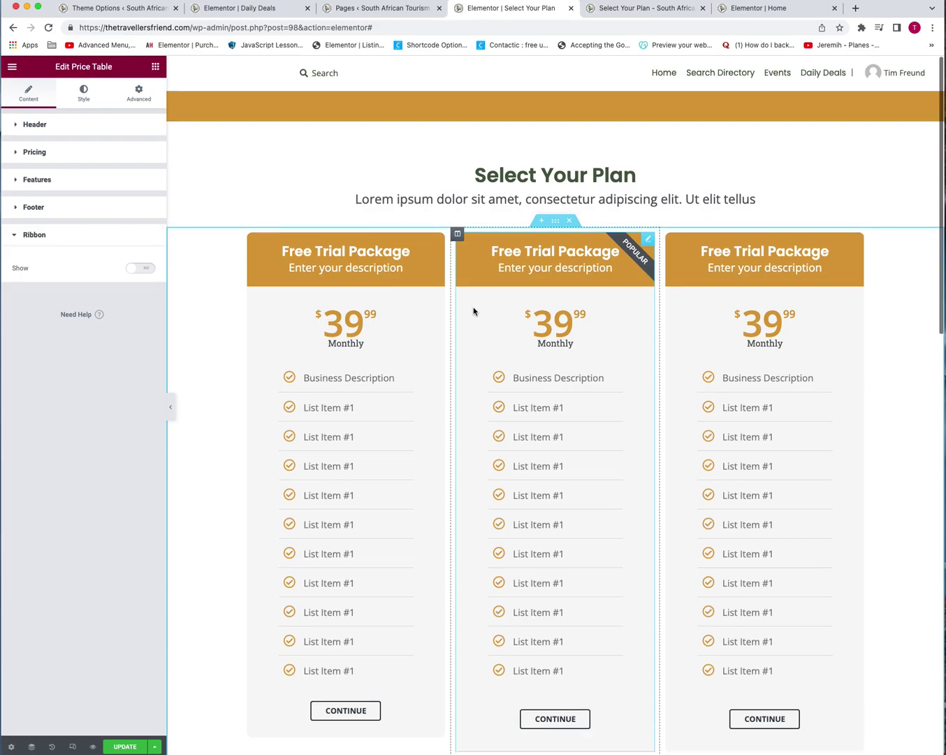
Set the middle table's header background to Secondary dark grey and its ribbon to That Orange
{"action": "scroll", "coordinate": [482, 299], "scroll_direction": "down", "scroll_amount": 1}
{"action": "scroll", "coordinate": [505, 256], "scroll_direction": "down", "scroll_amount": 2}
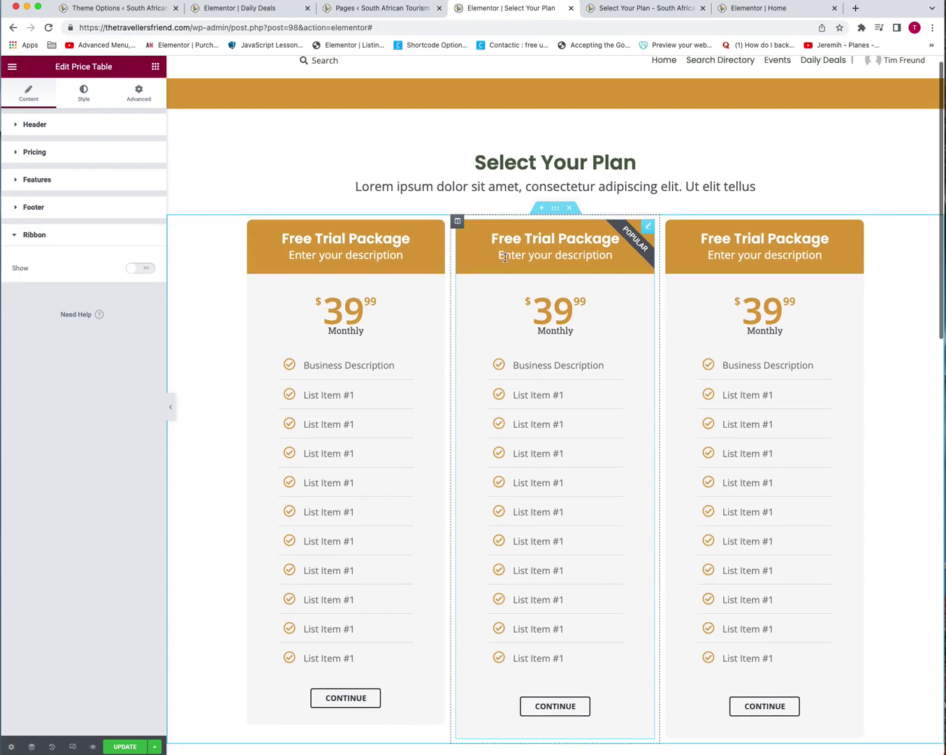
{"action": "right_click", "coordinate": [515, 263]}
{"action": "left_click", "coordinate": [517, 265]}
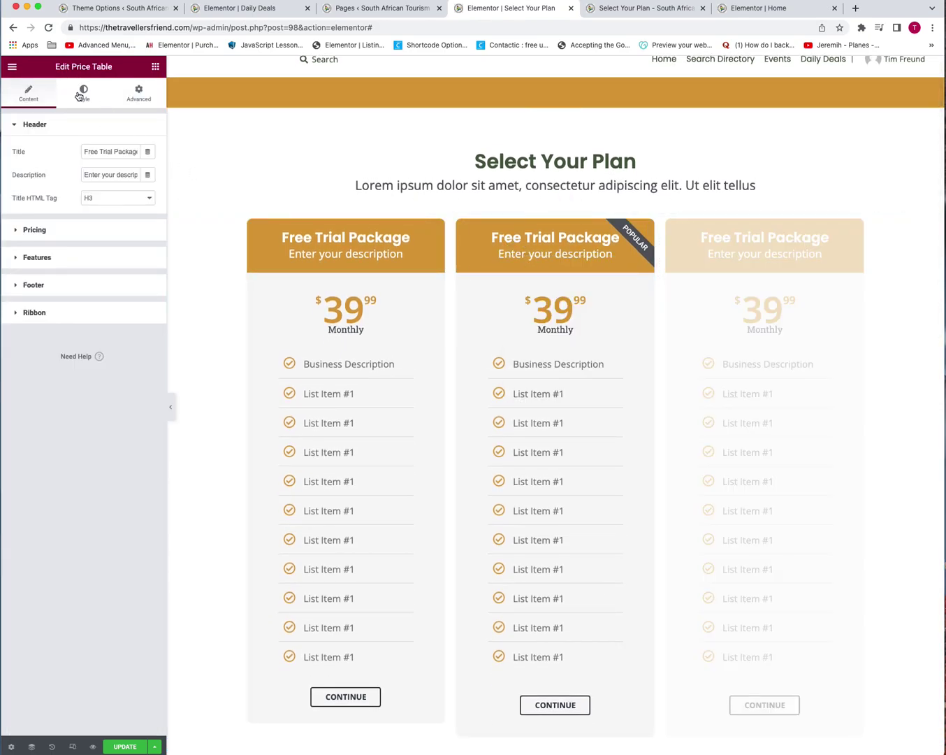
{"action": "left_click", "coordinate": [79, 96]}
{"action": "left_click", "coordinate": [133, 152]}
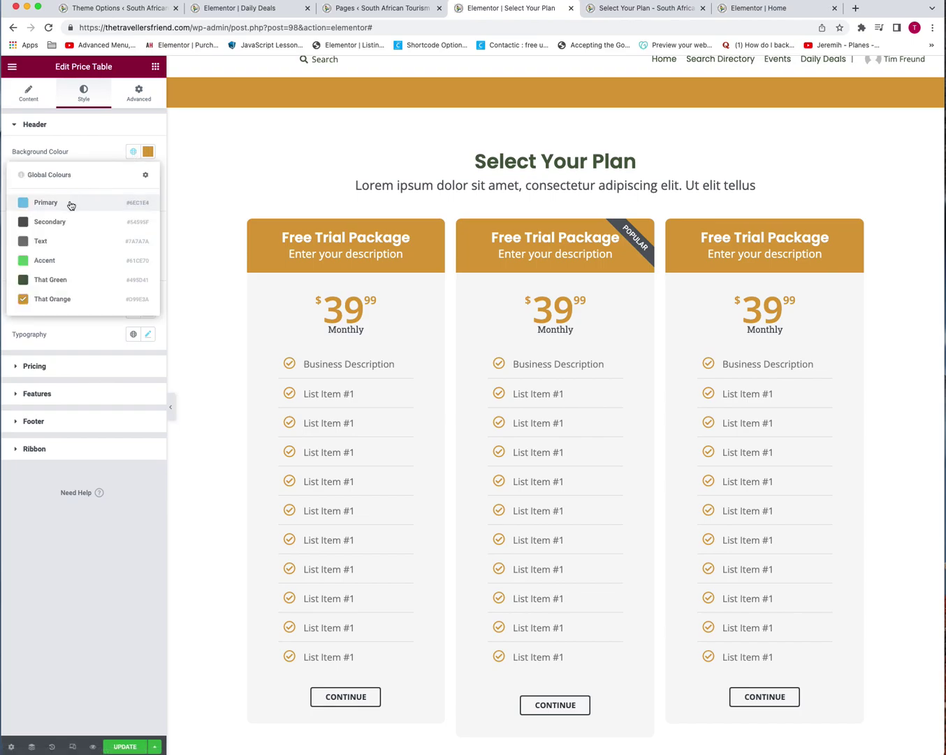
{"action": "left_click", "coordinate": [56, 223]}
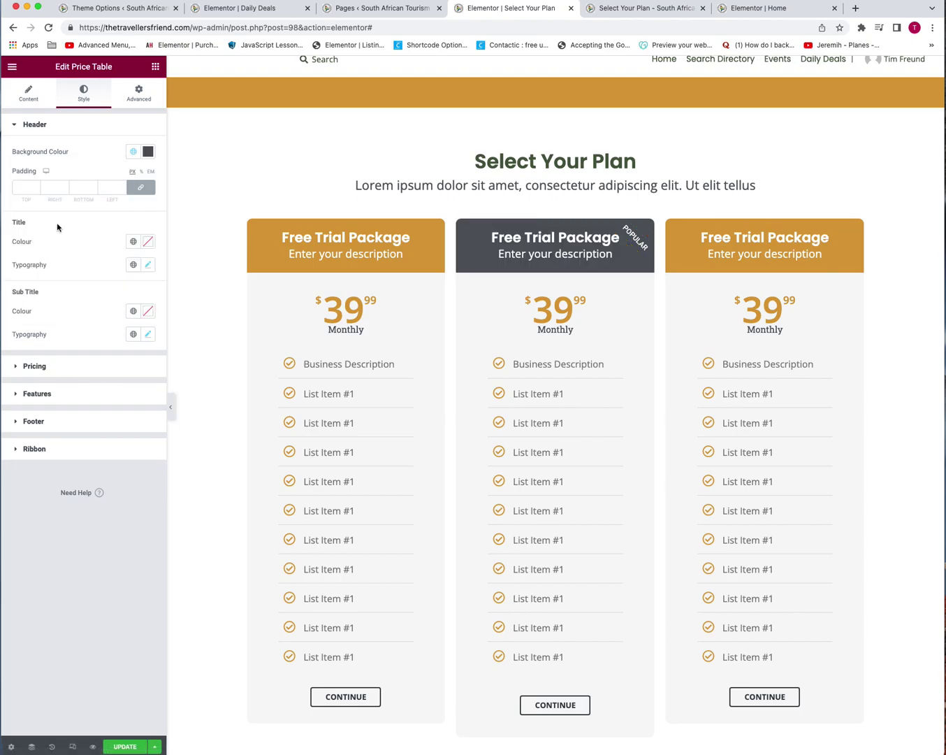
{"action": "left_click", "coordinate": [55, 448]}
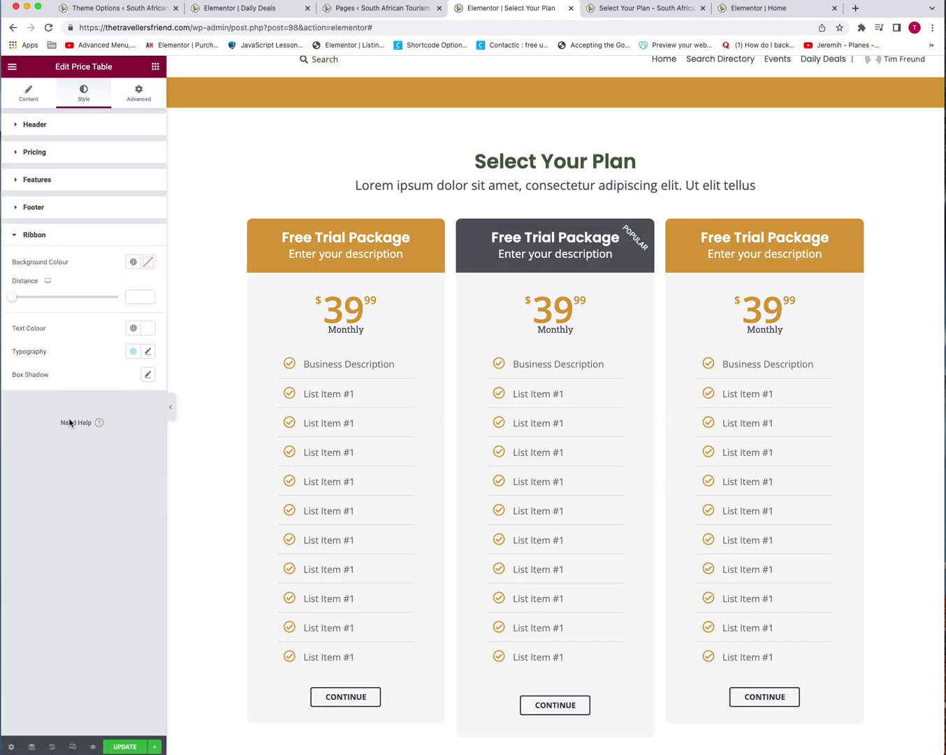
{"action": "left_click", "coordinate": [133, 260]}
{"action": "left_click", "coordinate": [44, 413]}
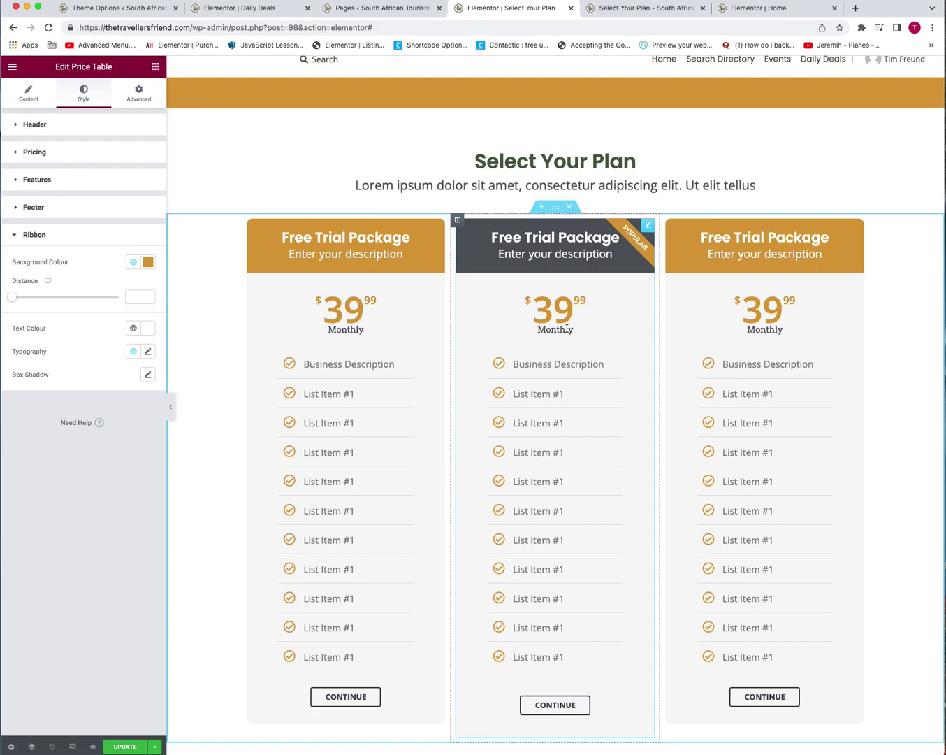
Save the page changes with UPDATE
{"action": "scroll", "coordinate": [656, 351], "scroll_direction": "down", "scroll_amount": 5}
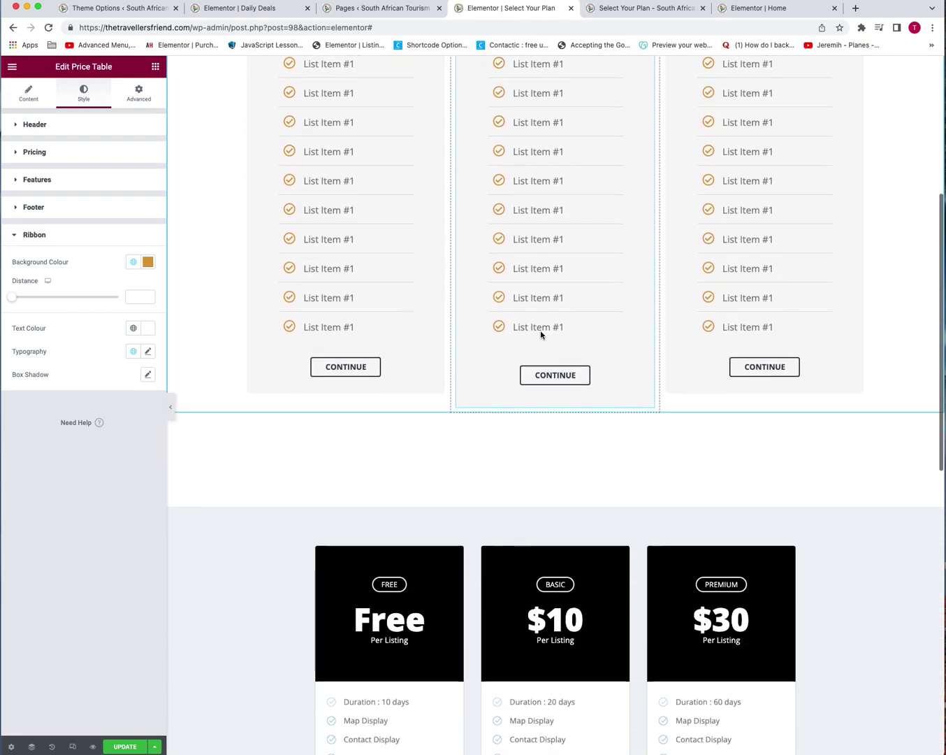
{"action": "scroll", "coordinate": [543, 328], "scroll_direction": "up", "scroll_amount": 3}
{"action": "scroll", "coordinate": [543, 327], "scroll_direction": "up", "scroll_amount": 2}
{"action": "left_click", "coordinate": [376, 365]}
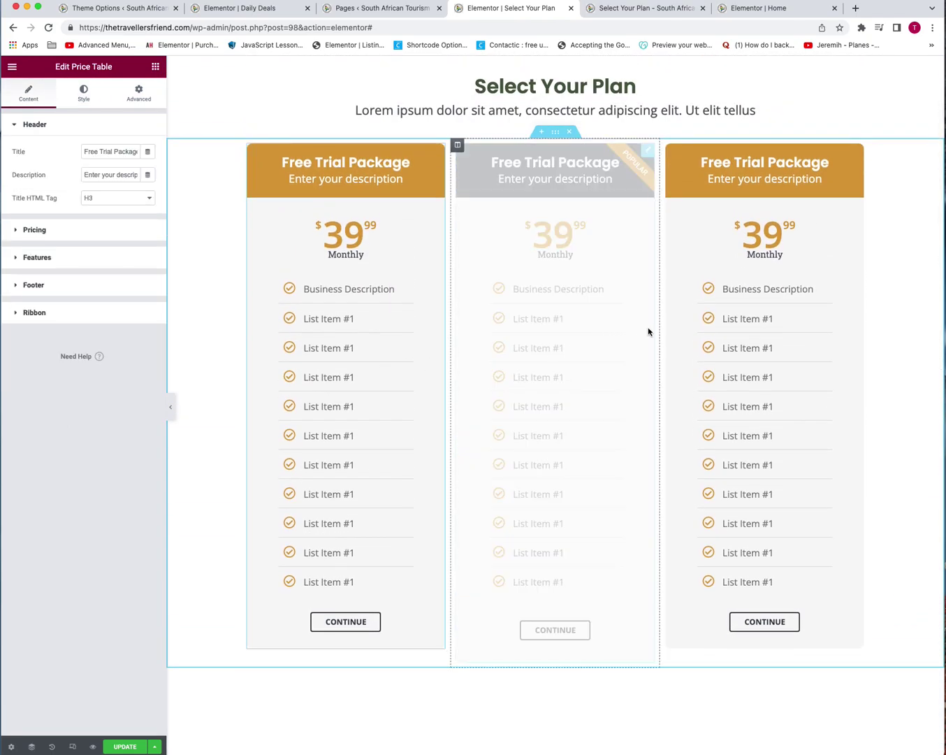
{"action": "left_click", "coordinate": [775, 300]}
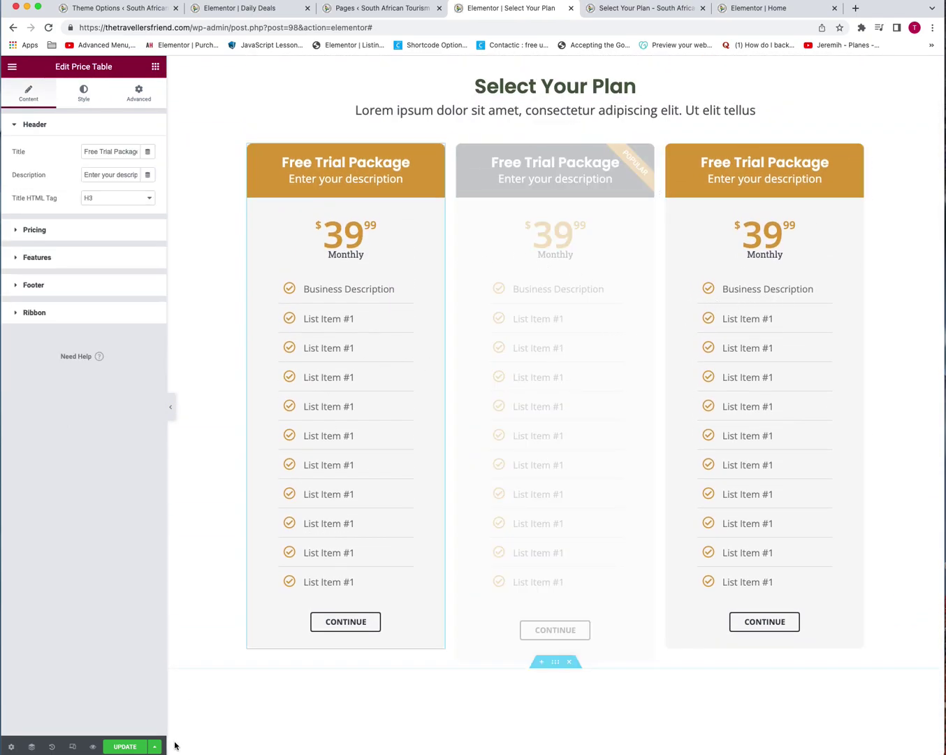
{"action": "left_click", "coordinate": [125, 746]}
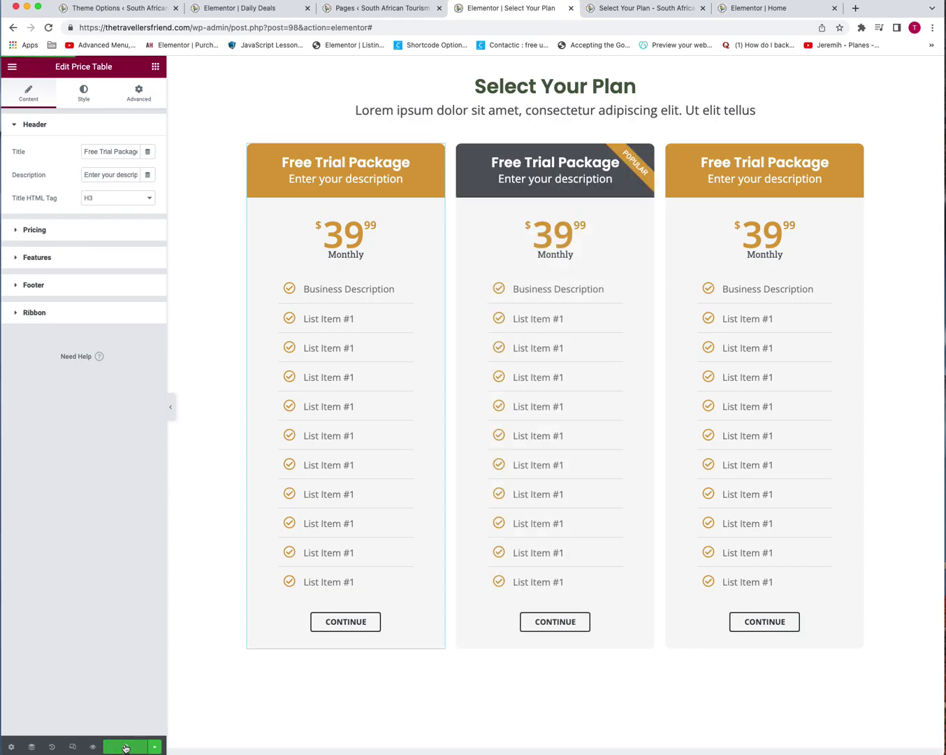
Reload the live pricing page preview in Chrome
{"action": "left_click", "coordinate": [630, 7]}
{"action": "left_click", "coordinate": [595, 26]}
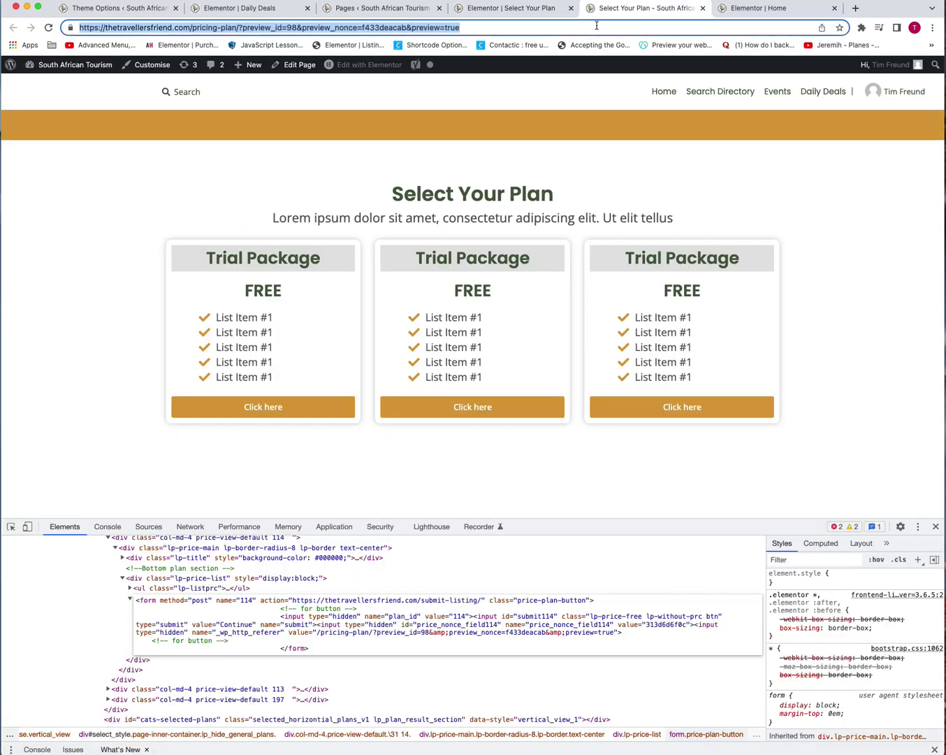
{"action": "key", "text": "Return"}
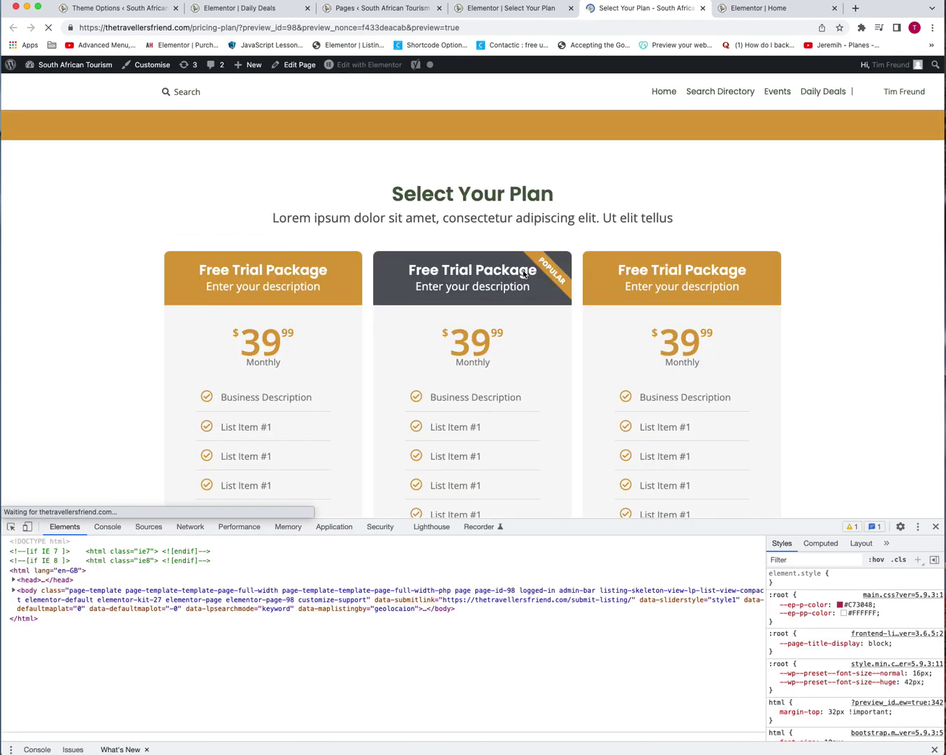
Review the restyled tables and continue with the first plan to its listing form
{"action": "scroll", "coordinate": [523, 275], "scroll_direction": "down", "scroll_amount": 15}
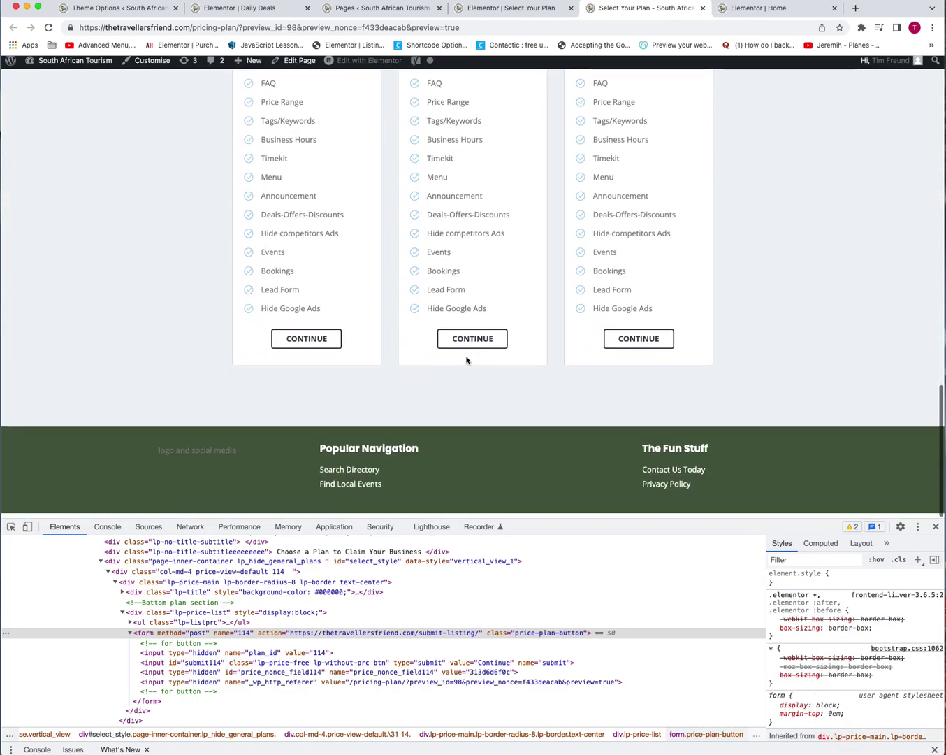
{"action": "scroll", "coordinate": [428, 335], "scroll_direction": "up", "scroll_amount": 10}
{"action": "scroll", "coordinate": [428, 335], "scroll_direction": "up", "scroll_amount": 6}
{"action": "scroll", "coordinate": [378, 286], "scroll_direction": "down", "scroll_amount": 4}
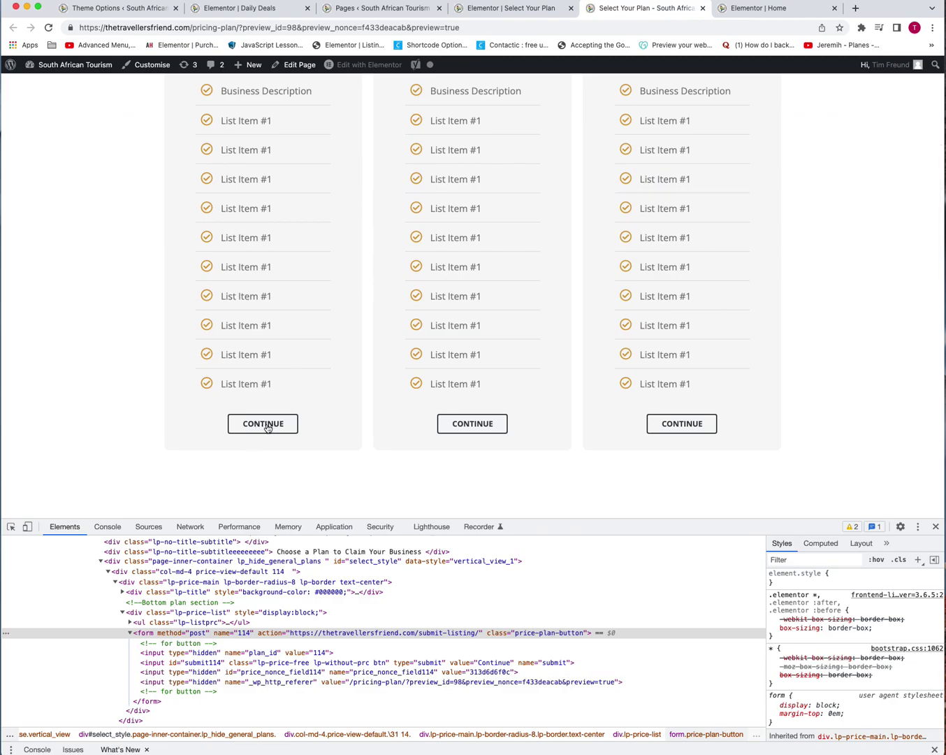
{"action": "scroll", "coordinate": [264, 427], "scroll_direction": "up", "scroll_amount": 5}
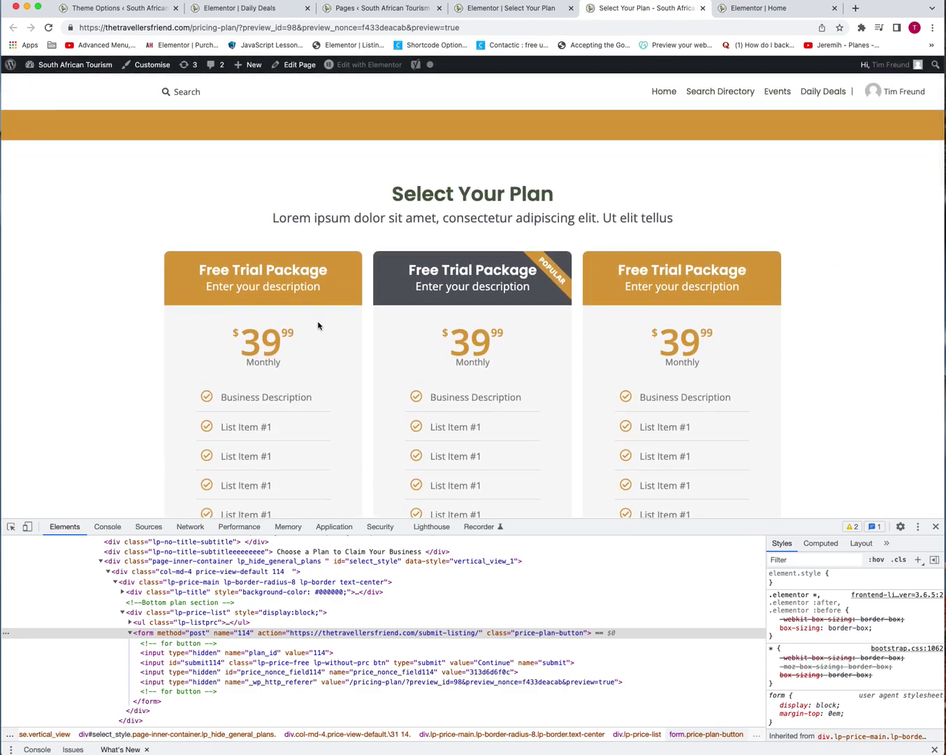
{"action": "left_click_drag", "start_coordinate": [315, 328], "coordinate": [243, 336]}
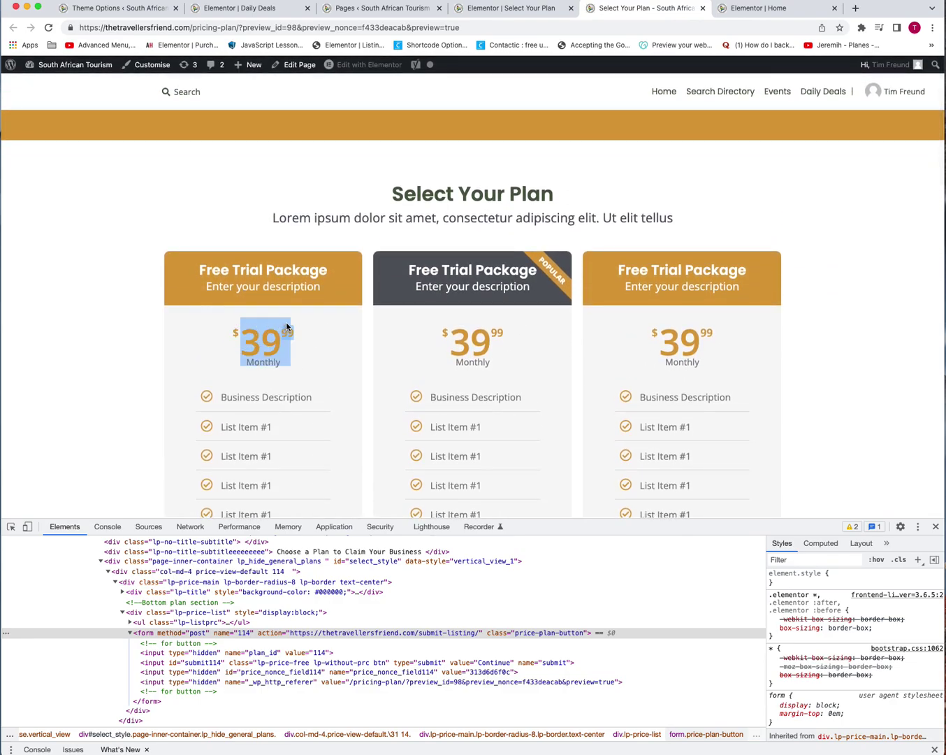
{"action": "scroll", "coordinate": [314, 330], "scroll_direction": "down", "scroll_amount": 7}
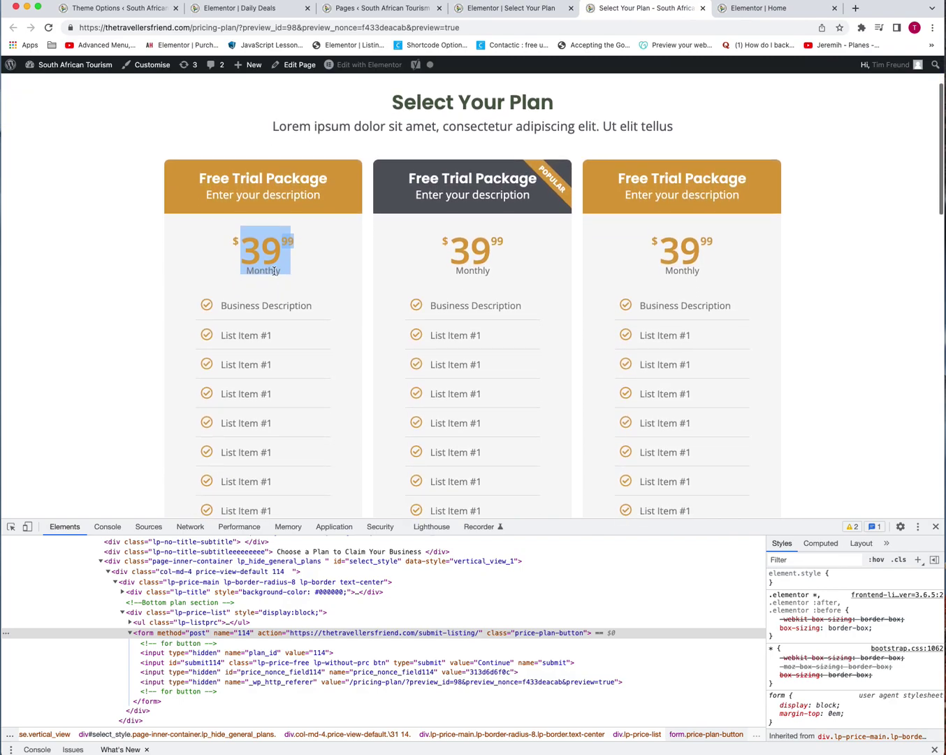
{"action": "left_click", "coordinate": [259, 294]}
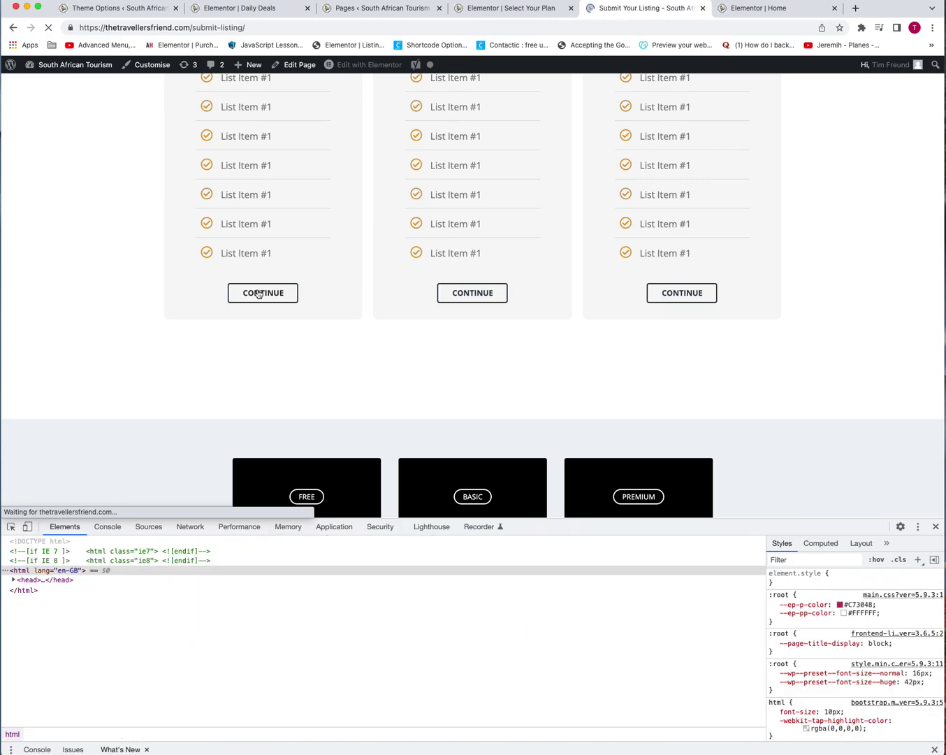
Scroll through the Submit Your Listing form's Category, Price Details and Business Hours fields
{"action": "scroll", "coordinate": [305, 320], "scroll_direction": "down", "scroll_amount": 2}
{"action": "scroll", "coordinate": [306, 321], "scroll_direction": "down", "scroll_amount": 6}
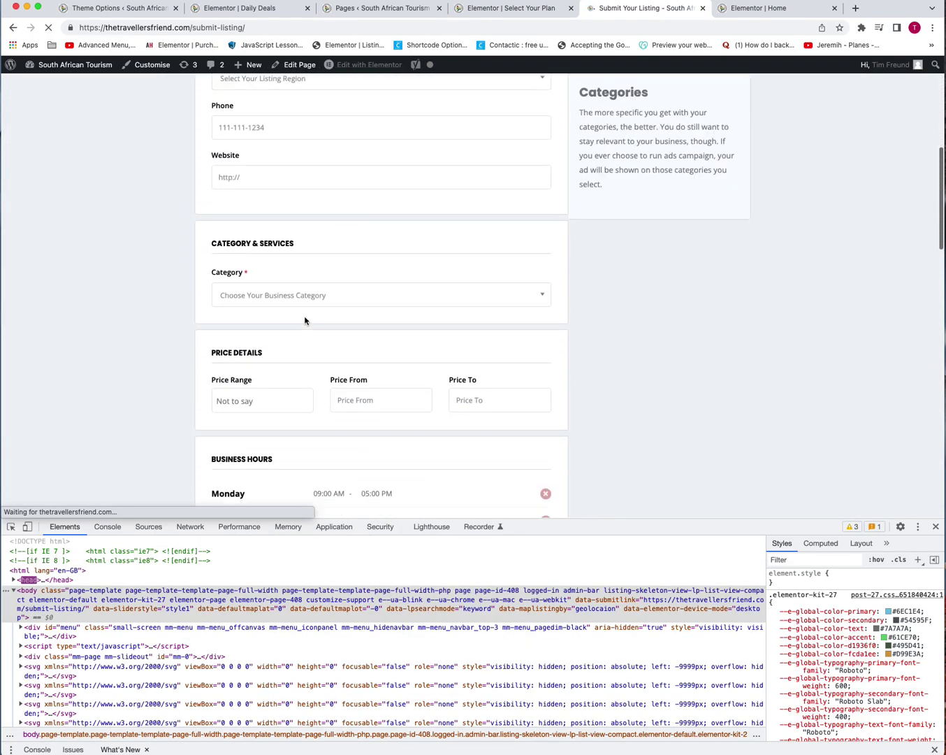